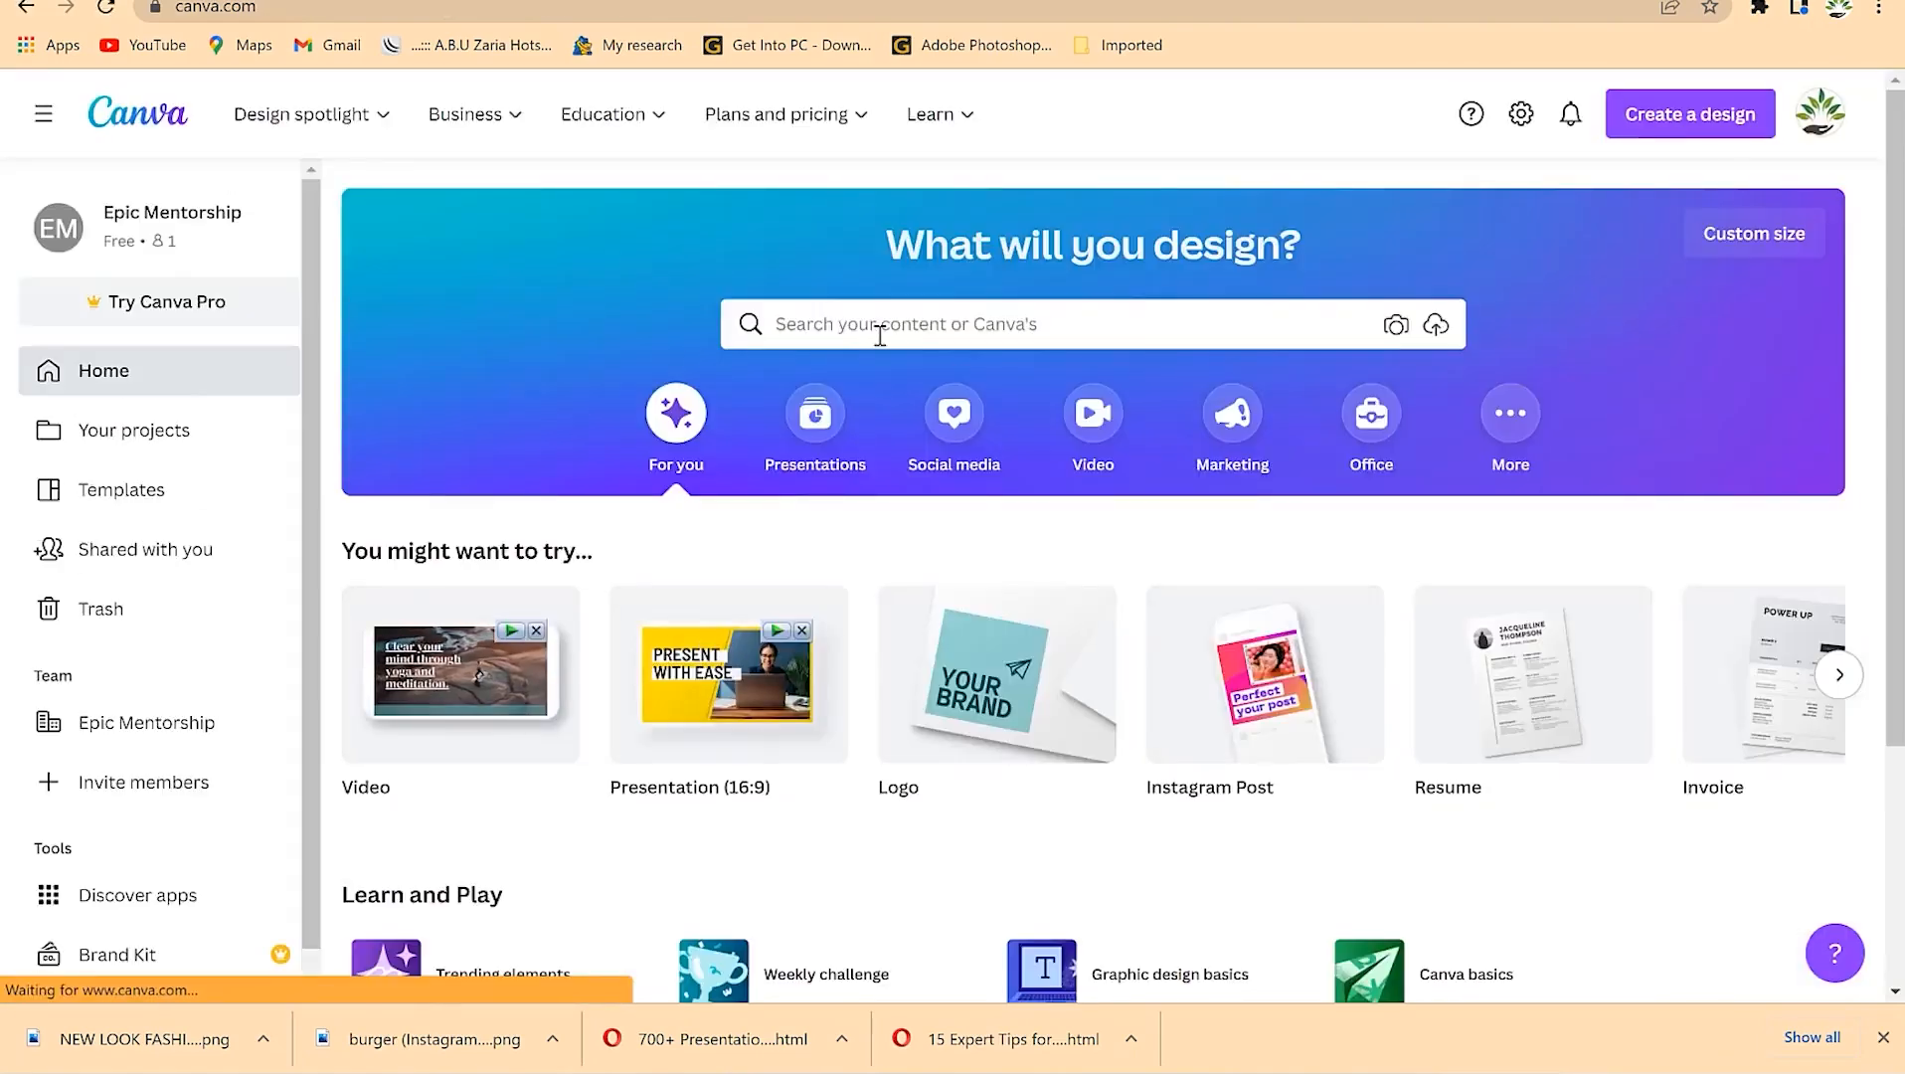
Step: Search the Canva templates for "logo"
{"action": "mouse_move", "coordinate": [975, 746]}
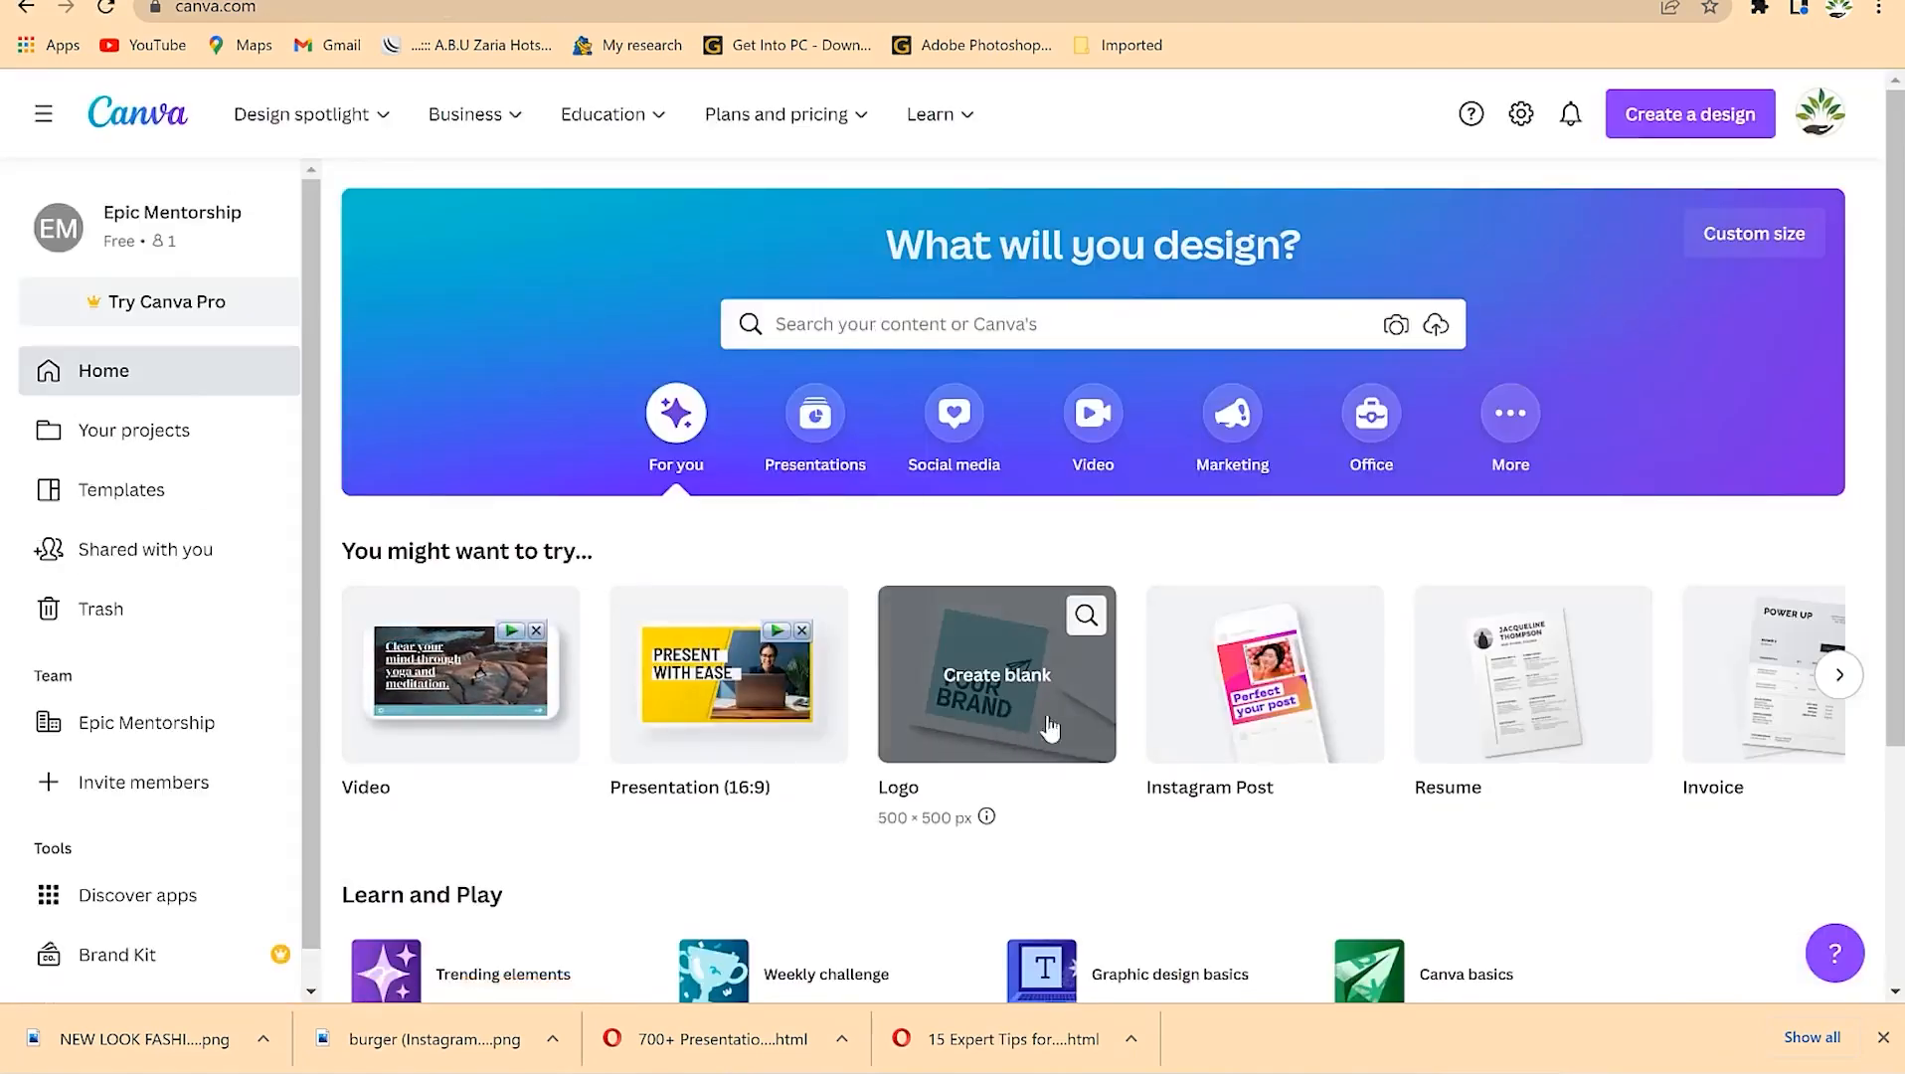
{"action": "left_click", "coordinate": [975, 326]}
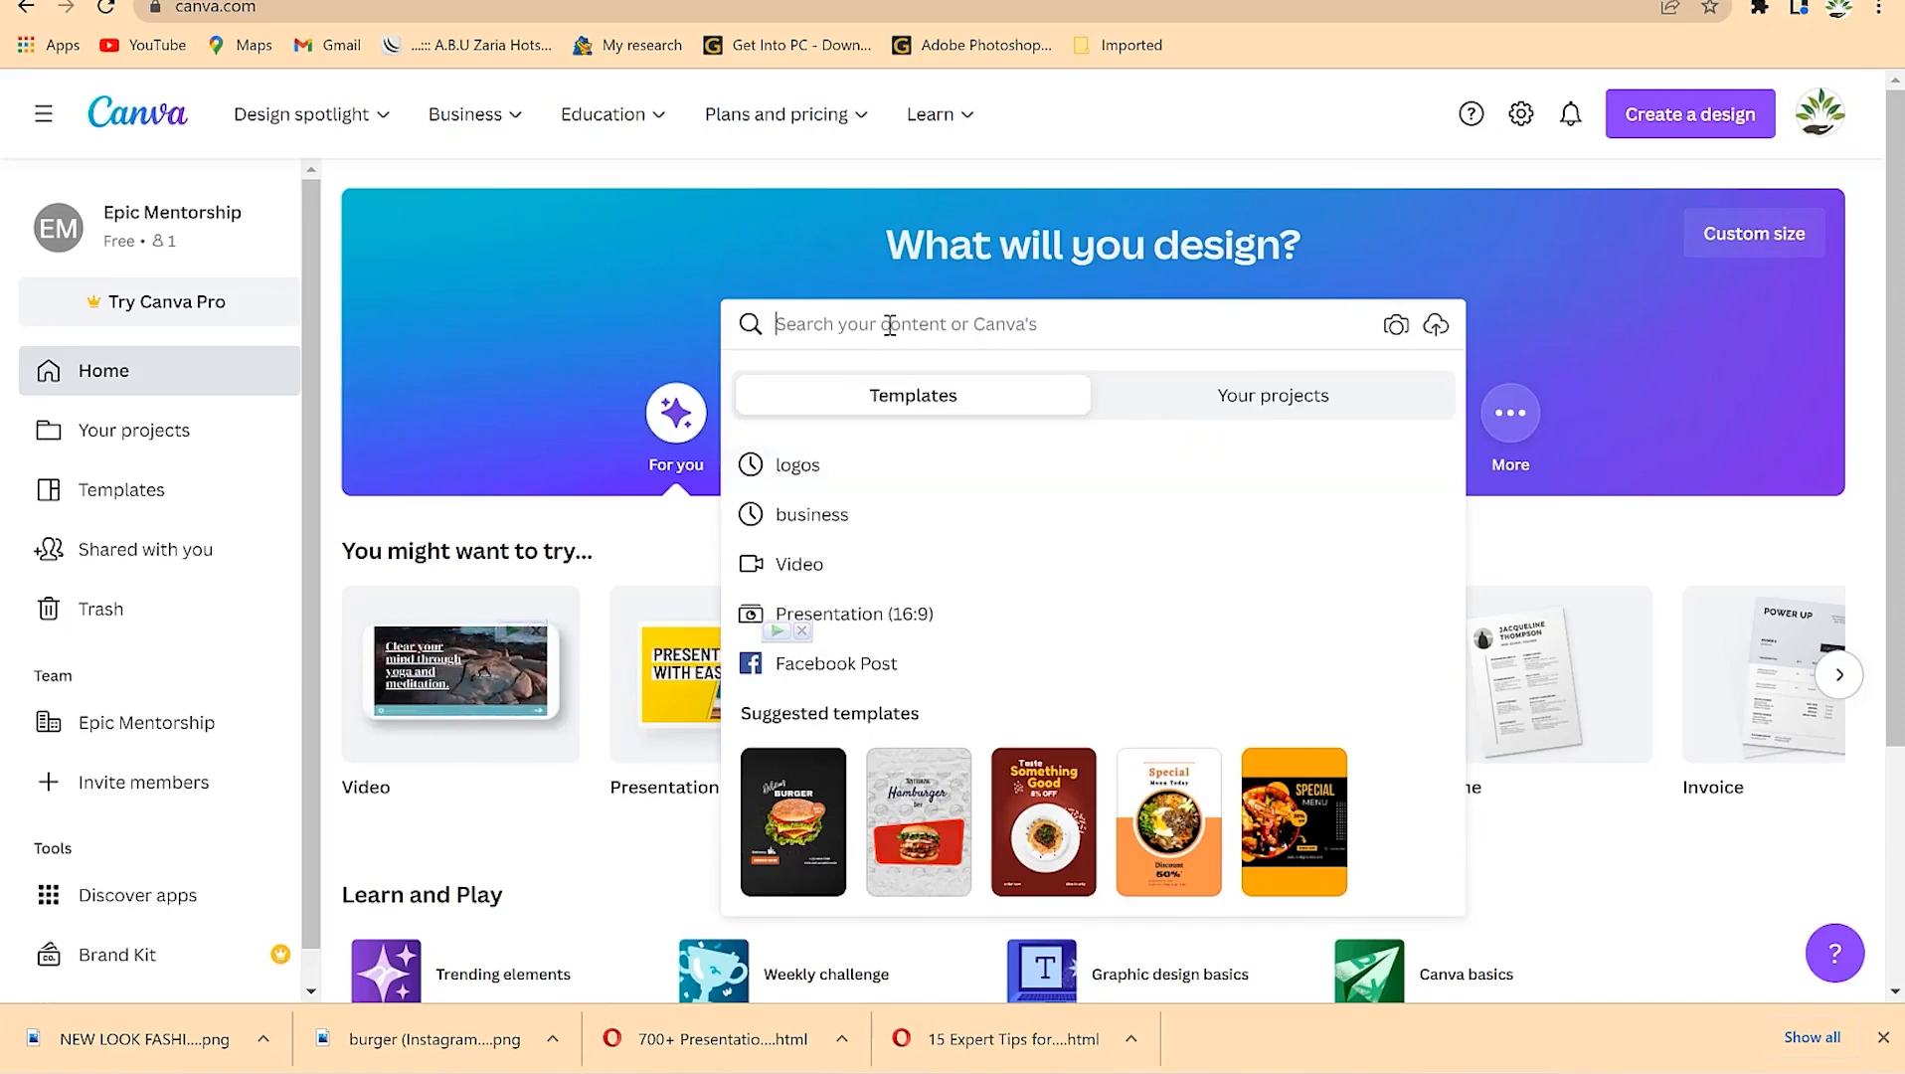
{"action": "type", "text": "logo"}
{"action": "key", "text": "Return"}
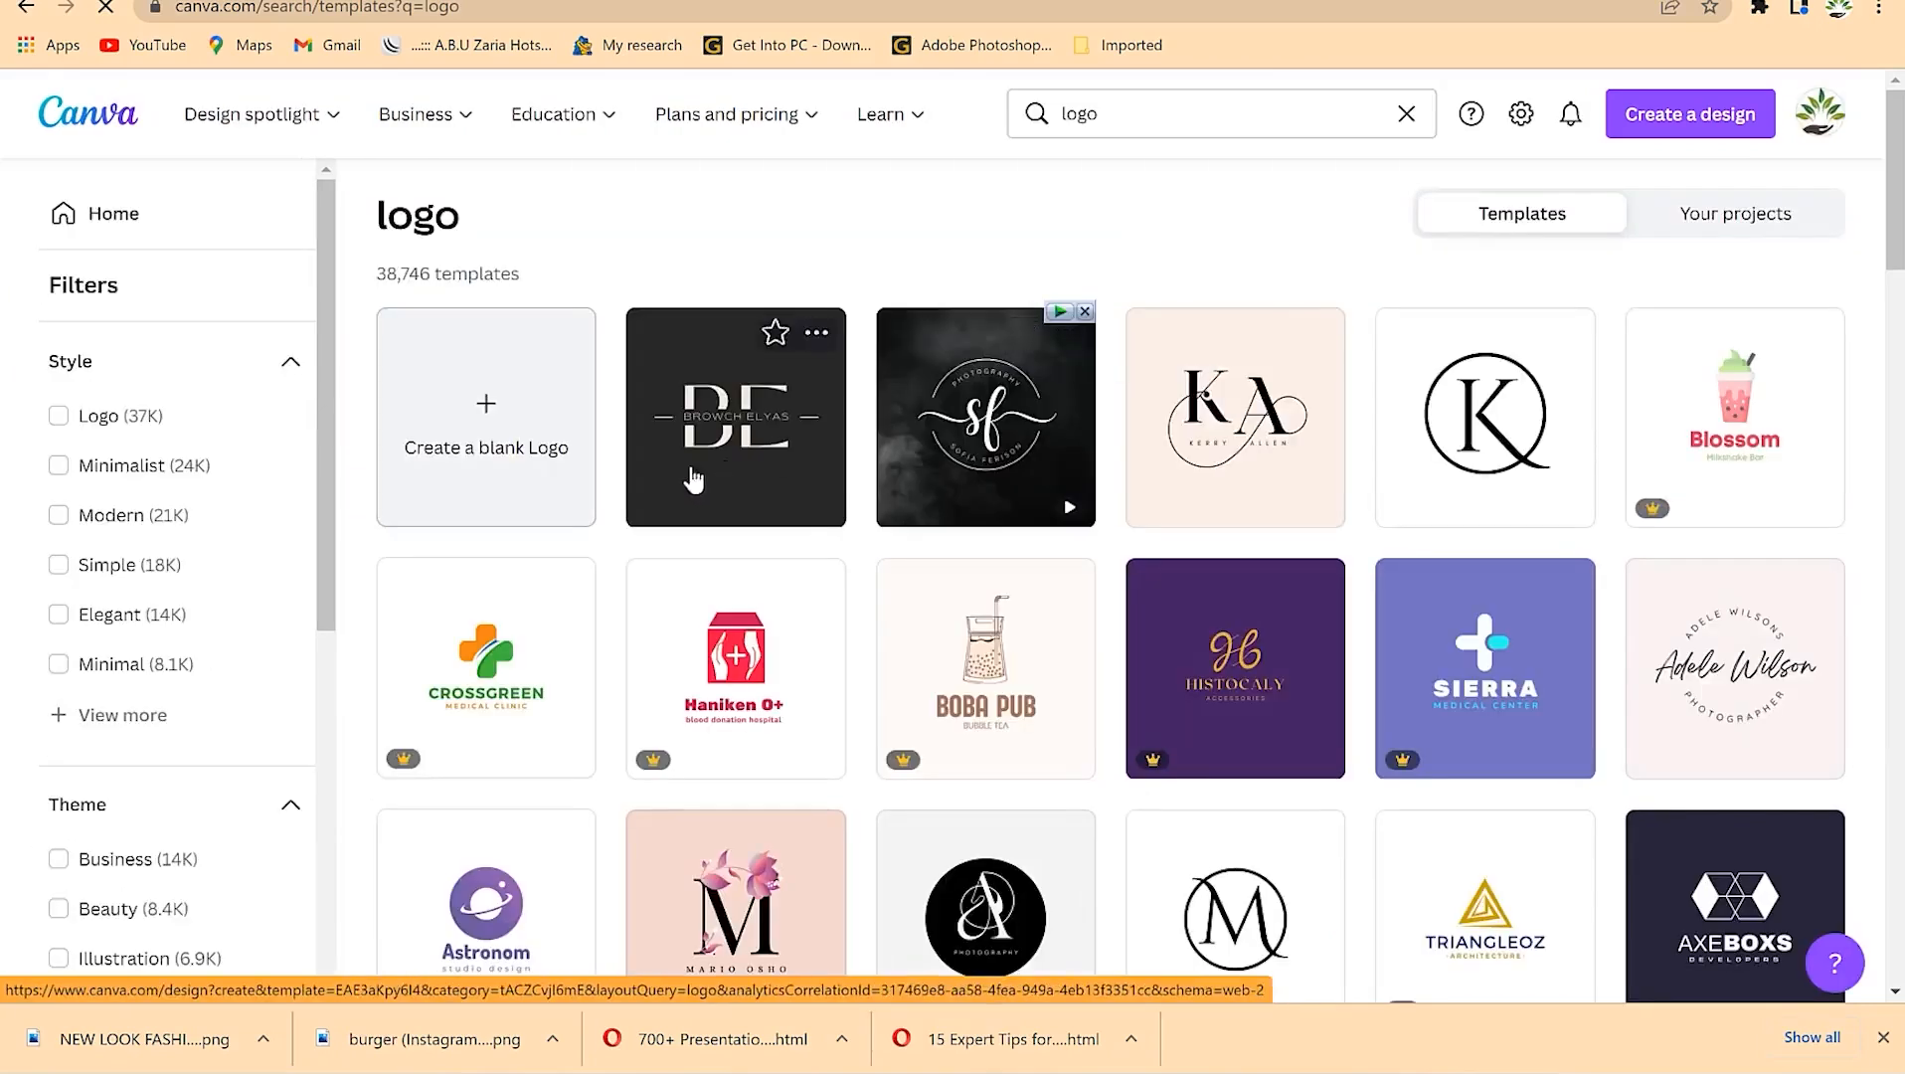
Step: Browse the logo template results for a suitable design
{"action": "scroll", "coordinate": [927, 518], "scroll_direction": "down", "scroll_amount": 8}
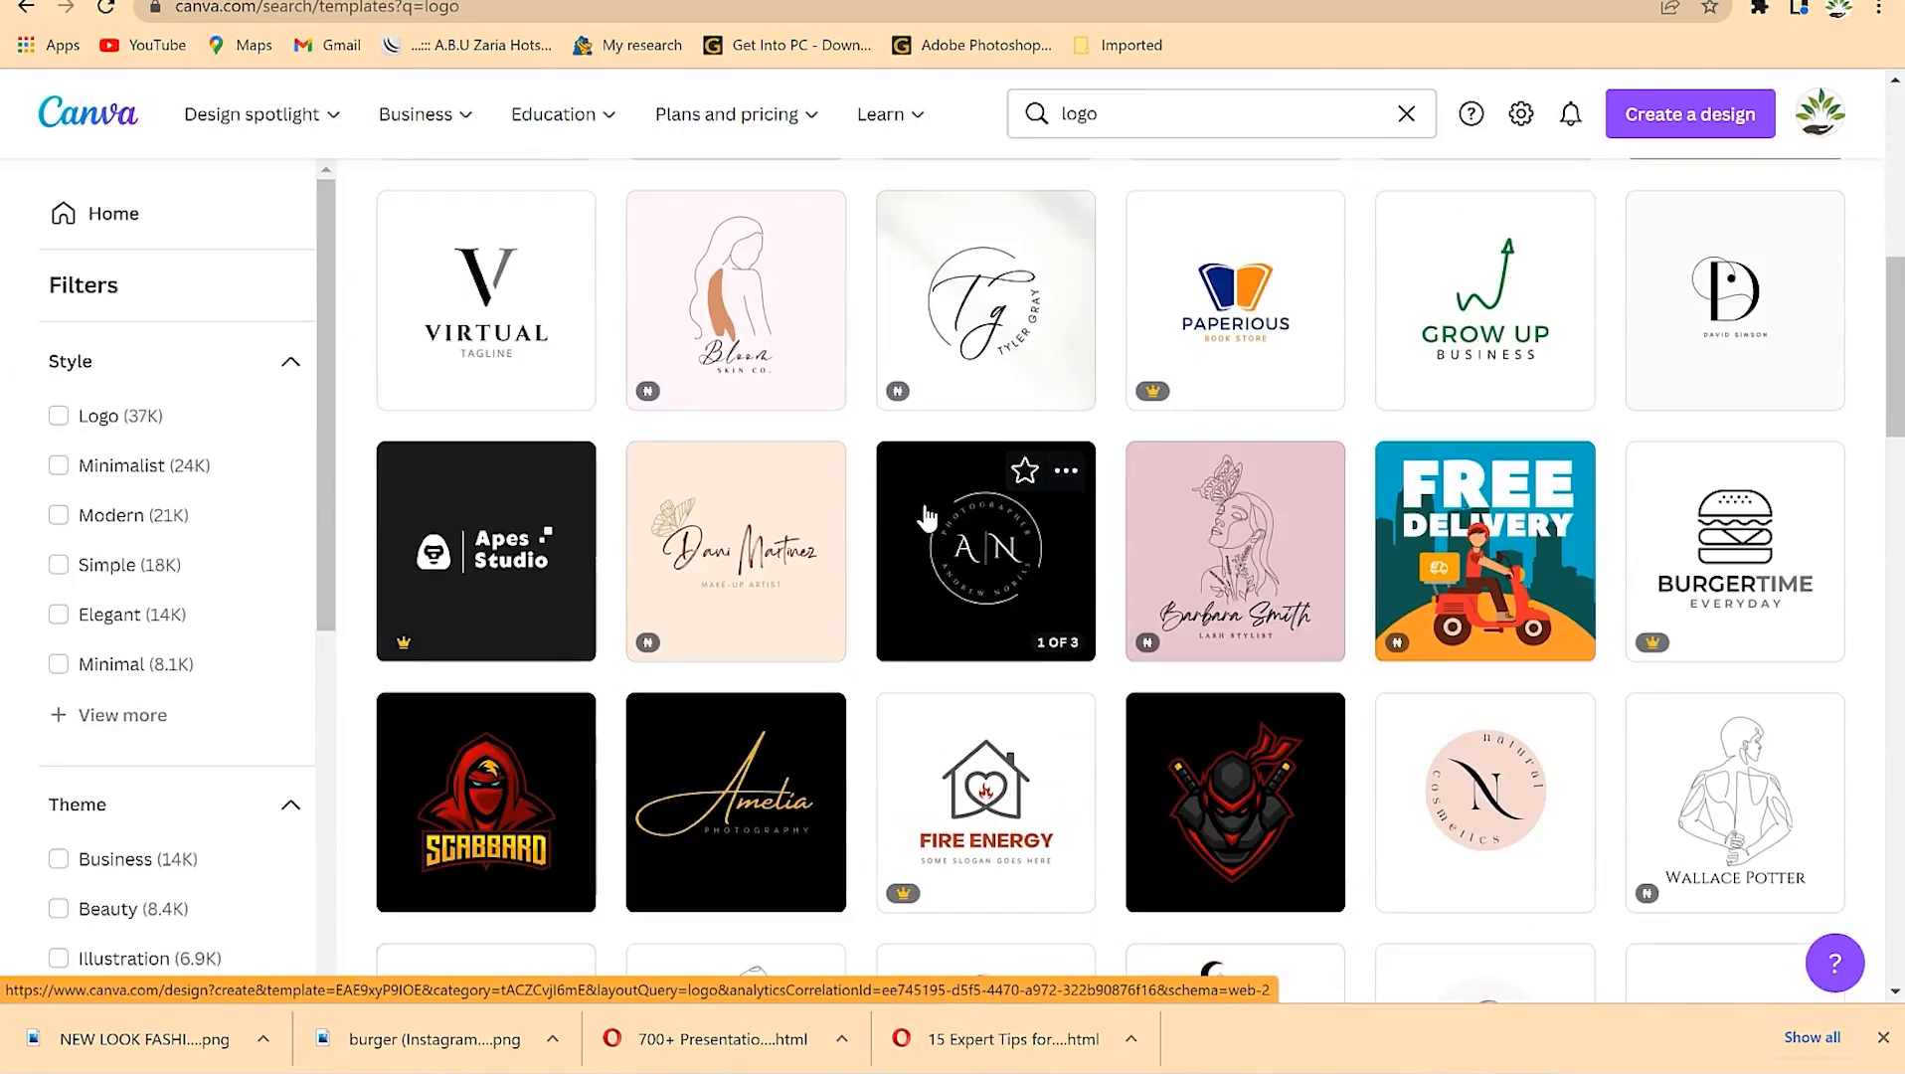
{"action": "scroll", "coordinate": [927, 517], "scroll_direction": "down", "scroll_amount": 6}
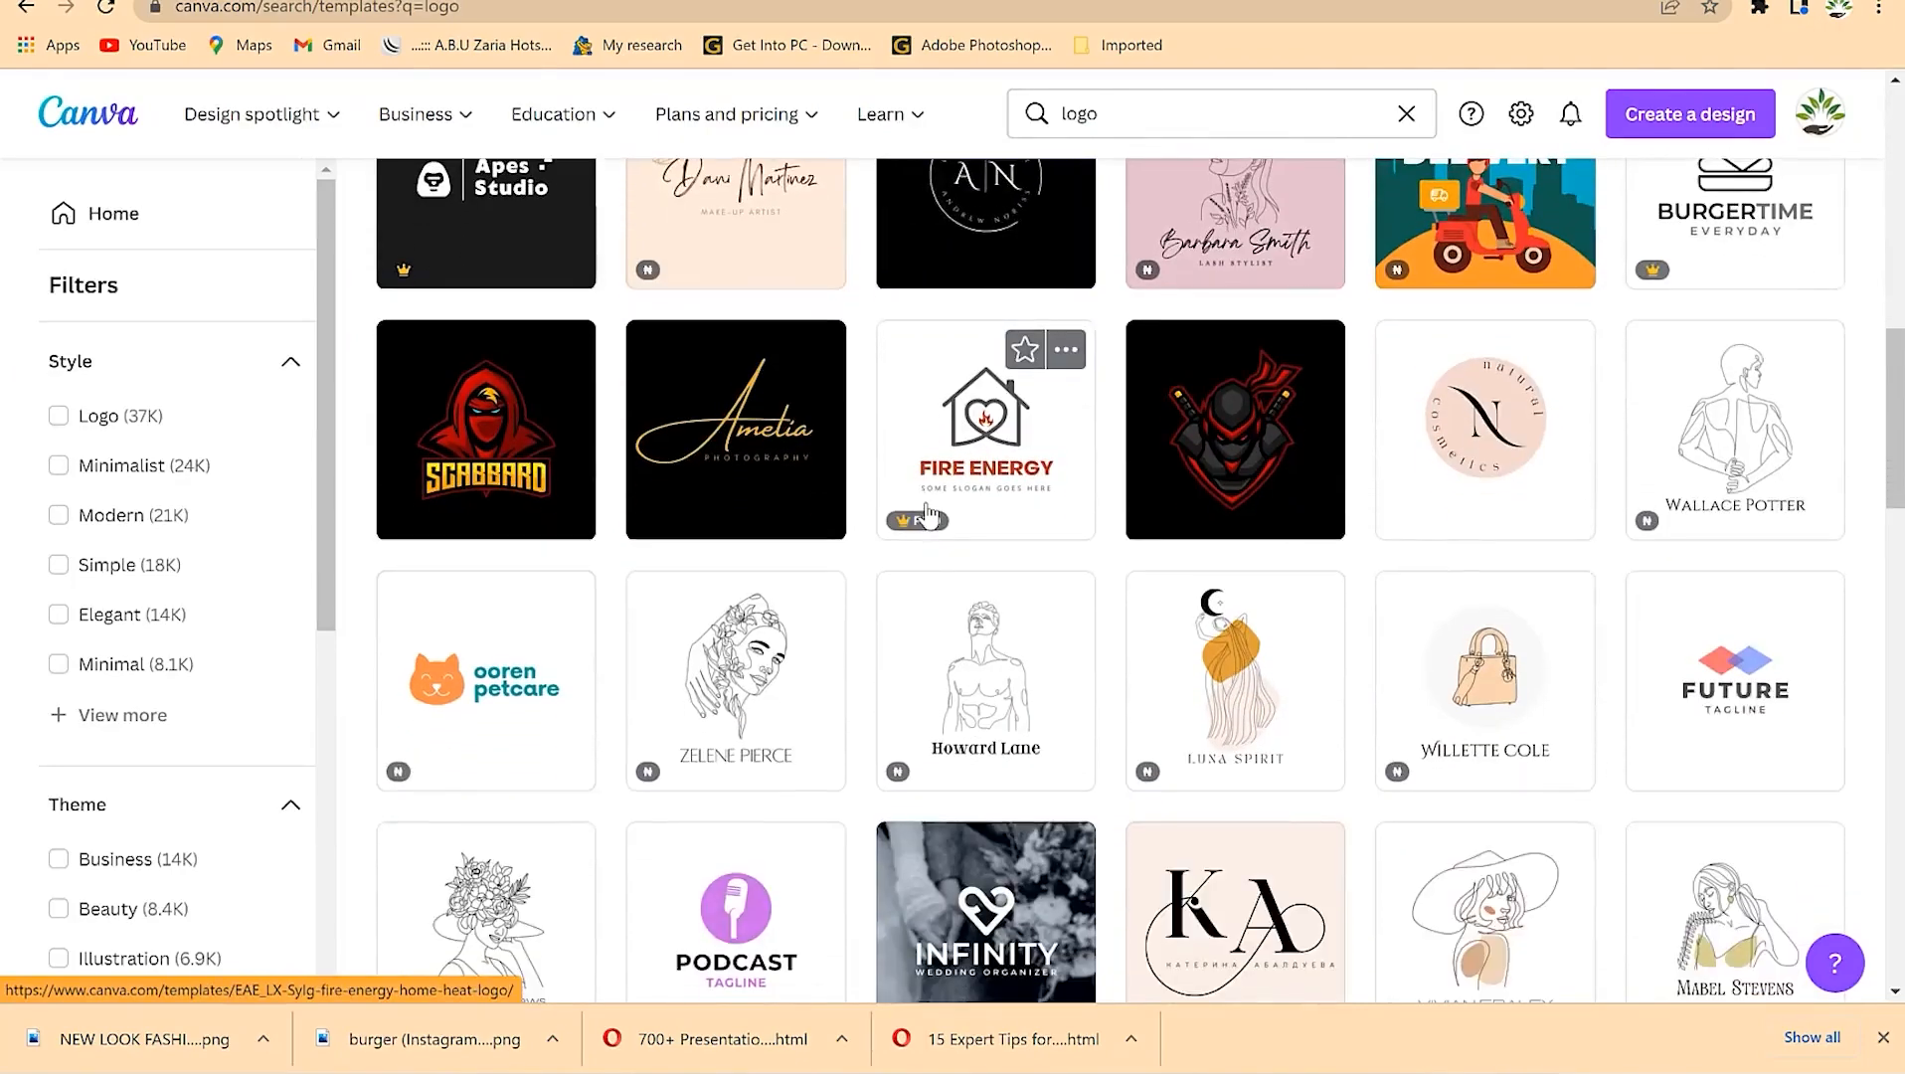
{"action": "scroll", "coordinate": [928, 512], "scroll_direction": "down", "scroll_amount": 1}
{"action": "scroll", "coordinate": [1134, 465], "scroll_direction": "up", "scroll_amount": 7}
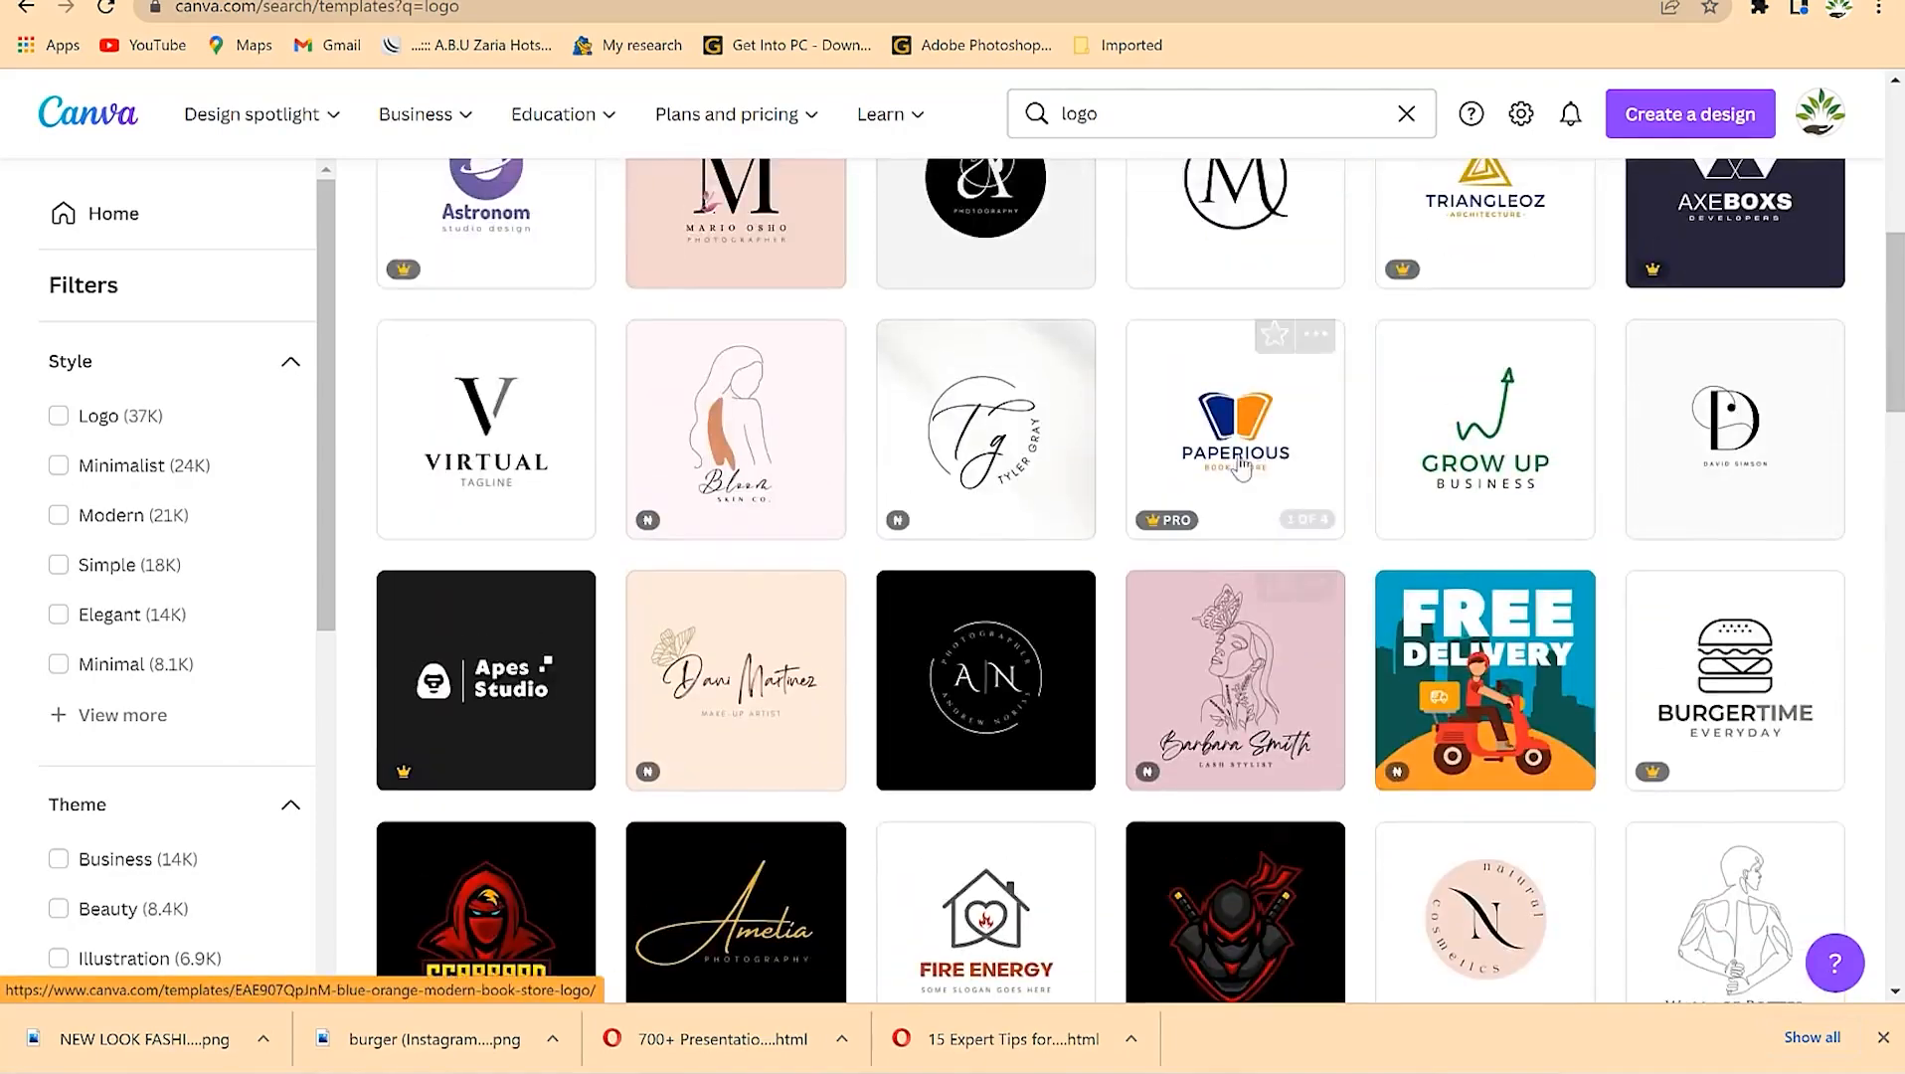
{"action": "scroll", "coordinate": [1322, 577], "scroll_direction": "down", "scroll_amount": 3}
{"action": "scroll", "coordinate": [1367, 636], "scroll_direction": "down", "scroll_amount": 4}
{"action": "scroll", "coordinate": [1338, 527], "scroll_direction": "up", "scroll_amount": 2}
{"action": "scroll", "coordinate": [1327, 502], "scroll_direction": "up", "scroll_amount": 2}
{"action": "scroll", "coordinate": [1194, 577], "scroll_direction": "down", "scroll_amount": 14}
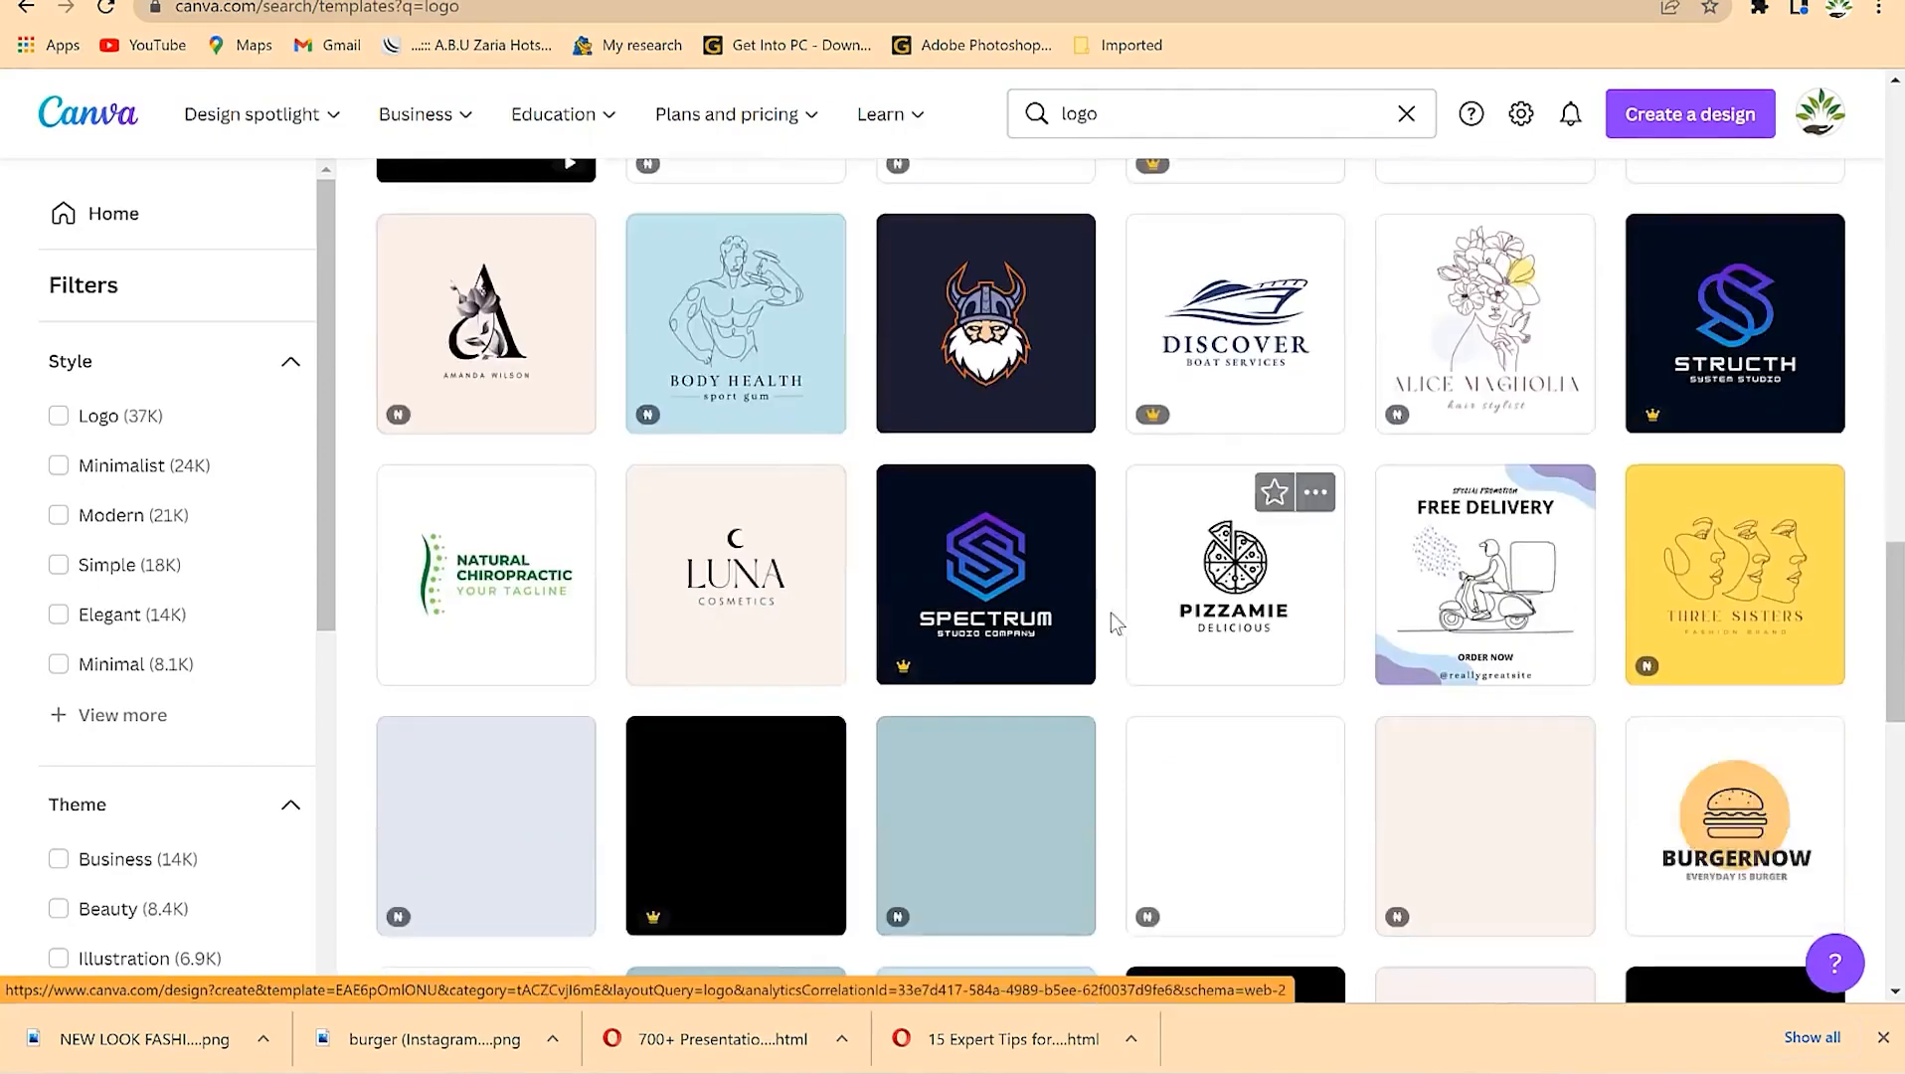
{"action": "scroll", "coordinate": [1027, 587], "scroll_direction": "down", "scroll_amount": 10}
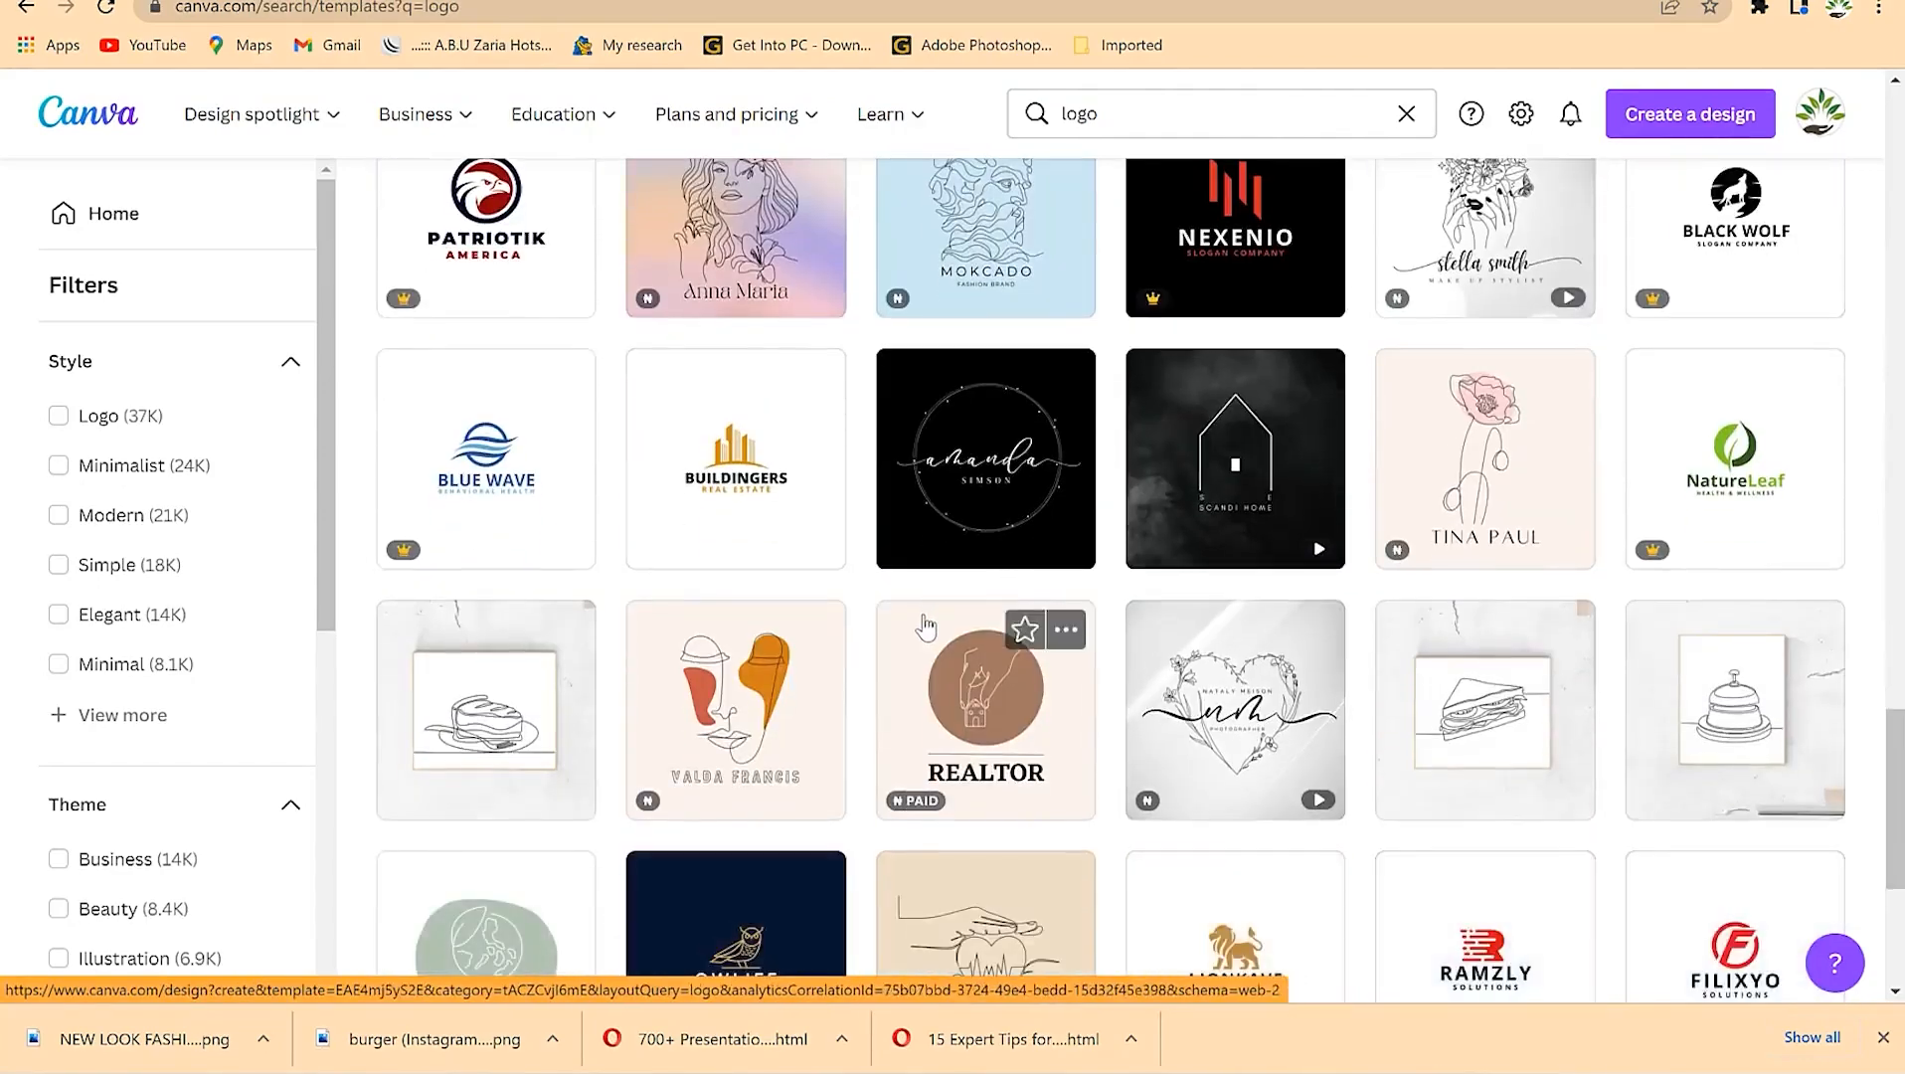
{"action": "scroll", "coordinate": [938, 617], "scroll_direction": "down", "scroll_amount": 5}
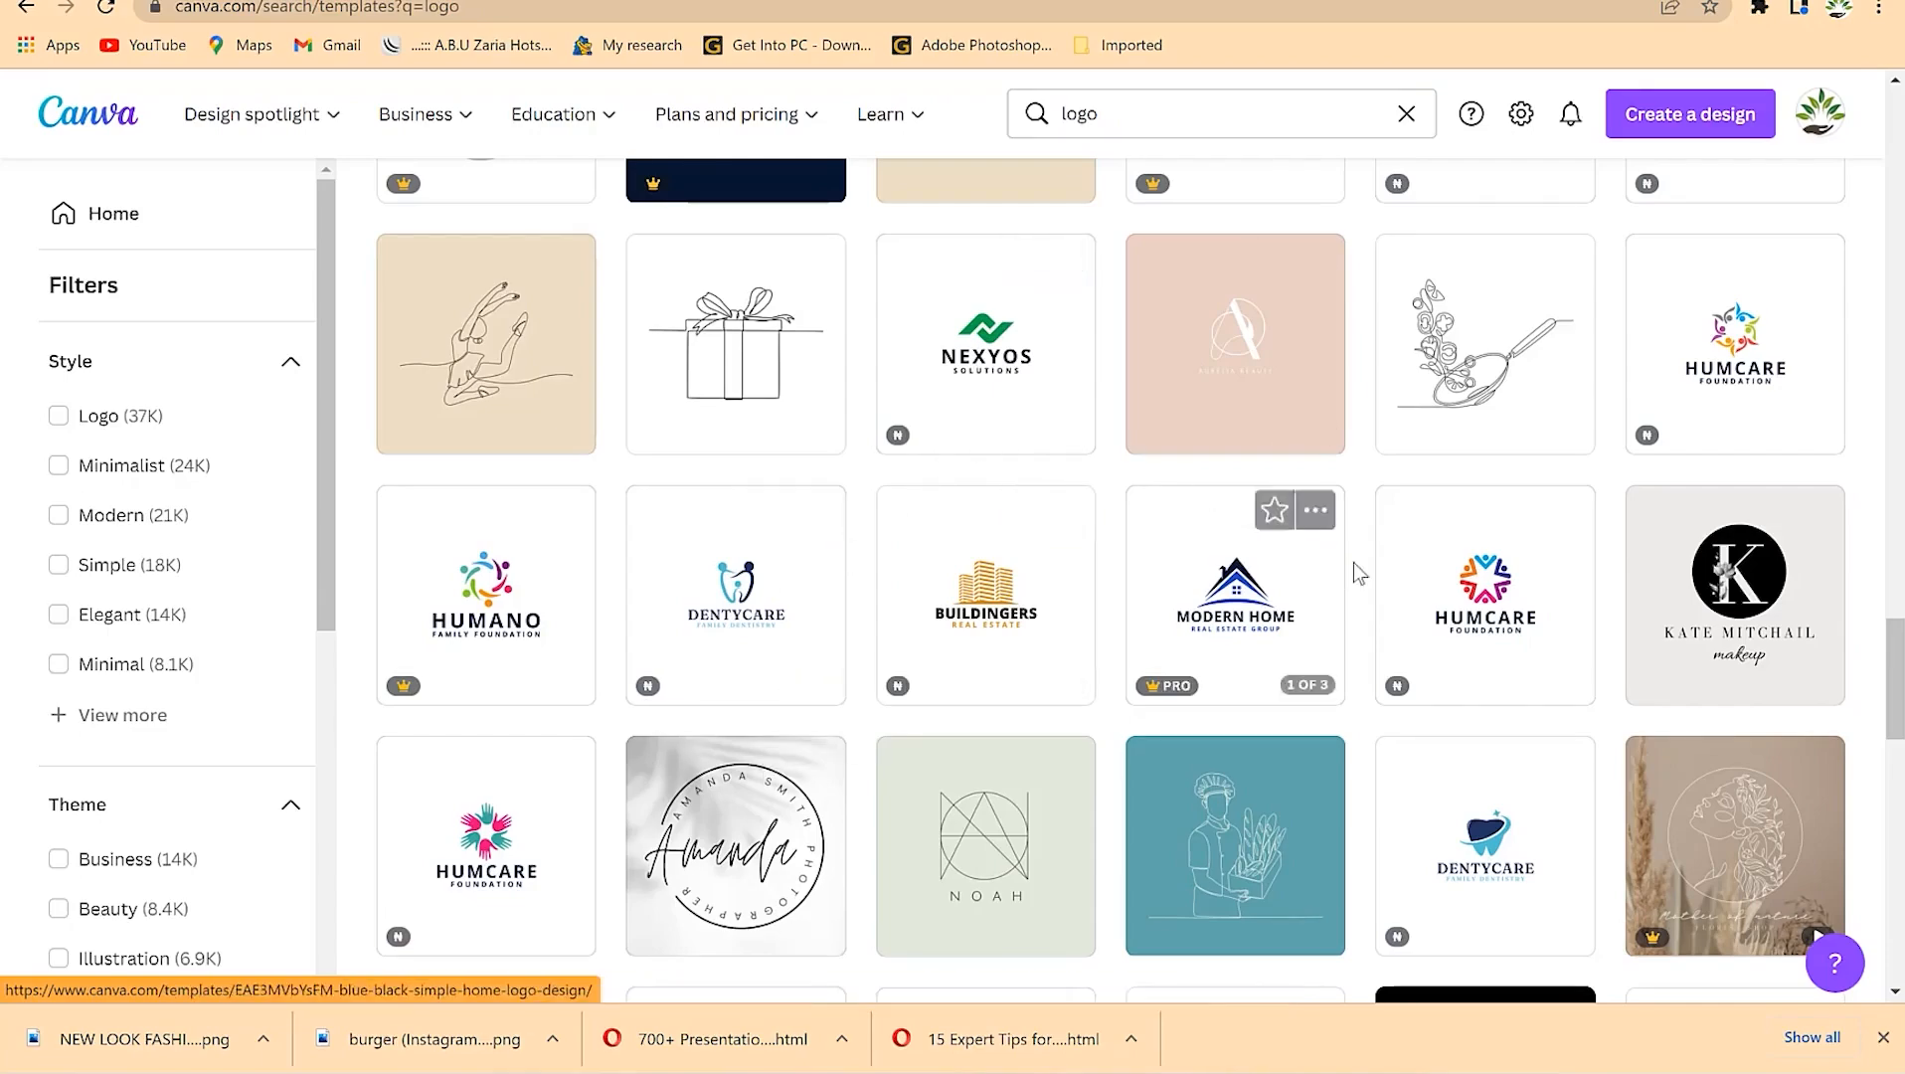
{"action": "scroll", "coordinate": [1346, 574], "scroll_direction": "down", "scroll_amount": 2}
{"action": "scroll", "coordinate": [920, 632], "scroll_direction": "down", "scroll_amount": 7}
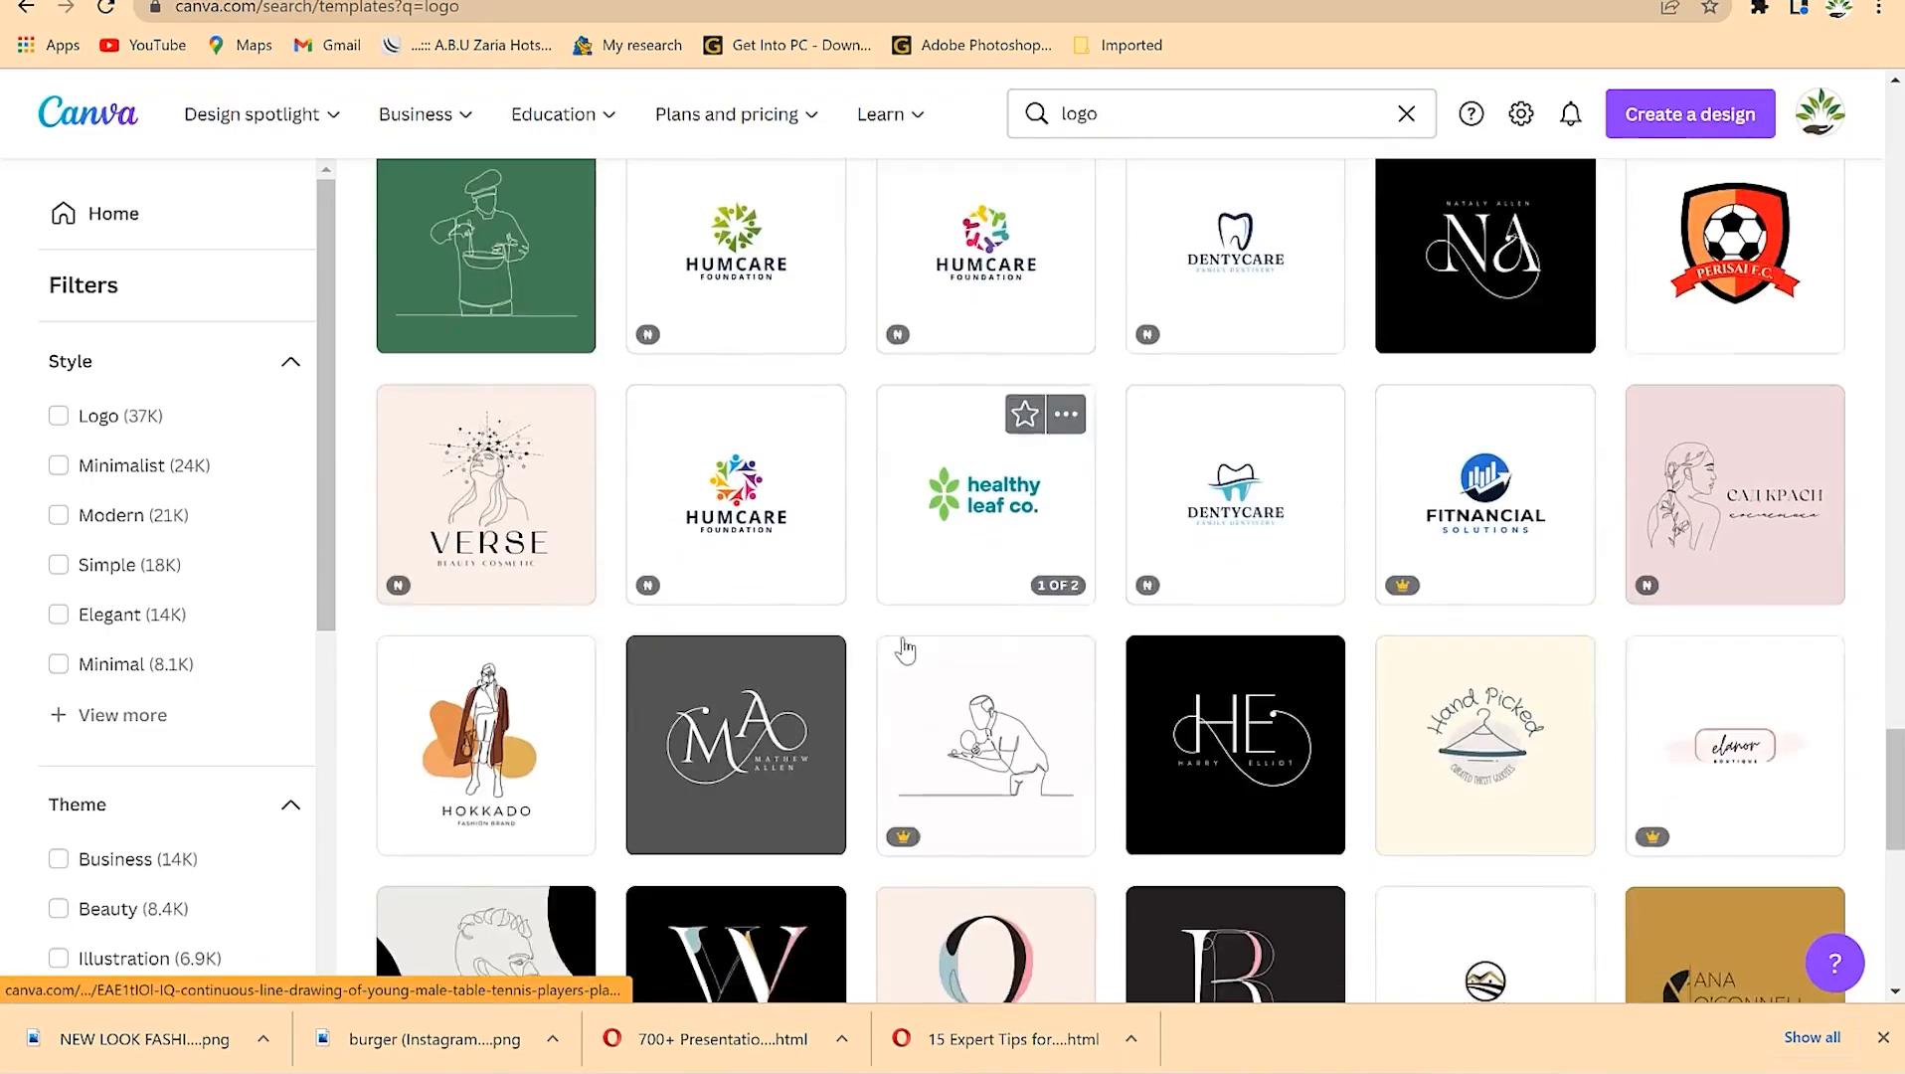
{"action": "scroll", "coordinate": [920, 645], "scroll_direction": "up", "scroll_amount": 20}
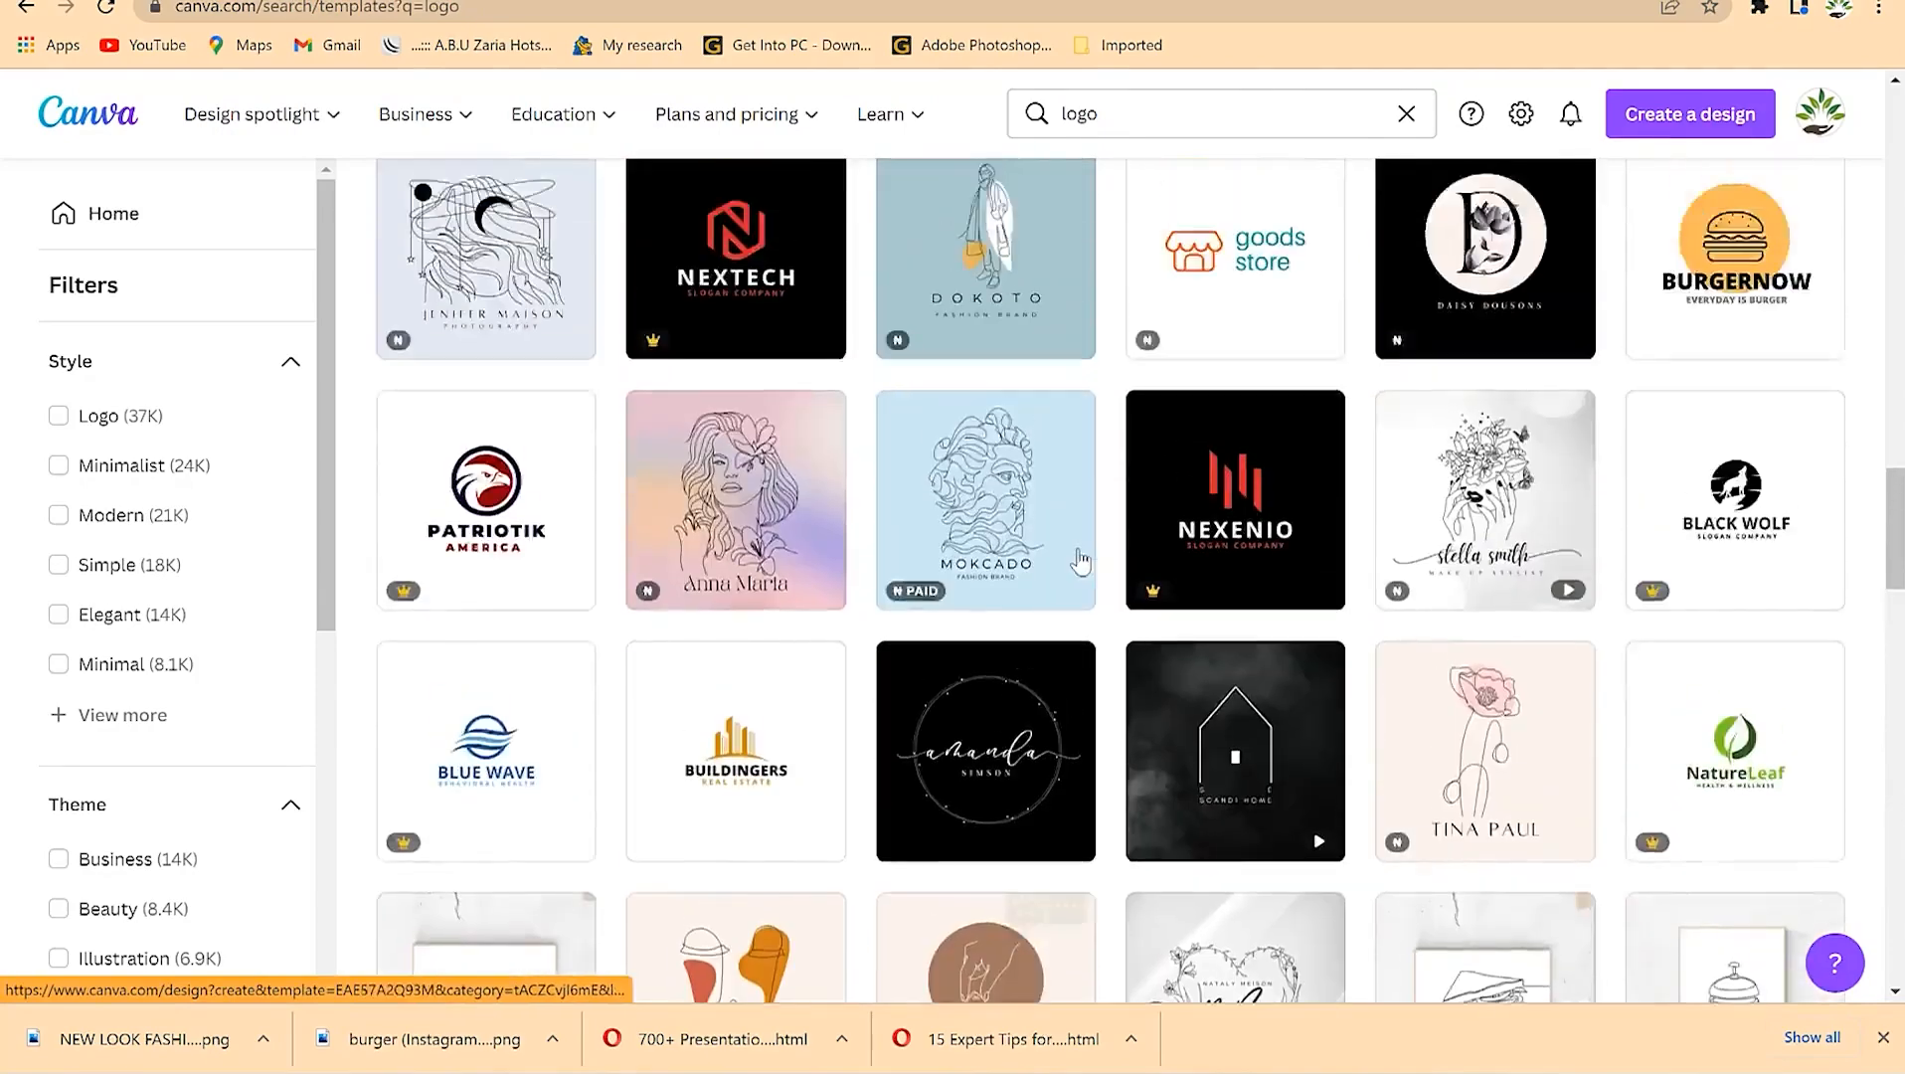
{"action": "scroll", "coordinate": [1129, 546], "scroll_direction": "up", "scroll_amount": 8}
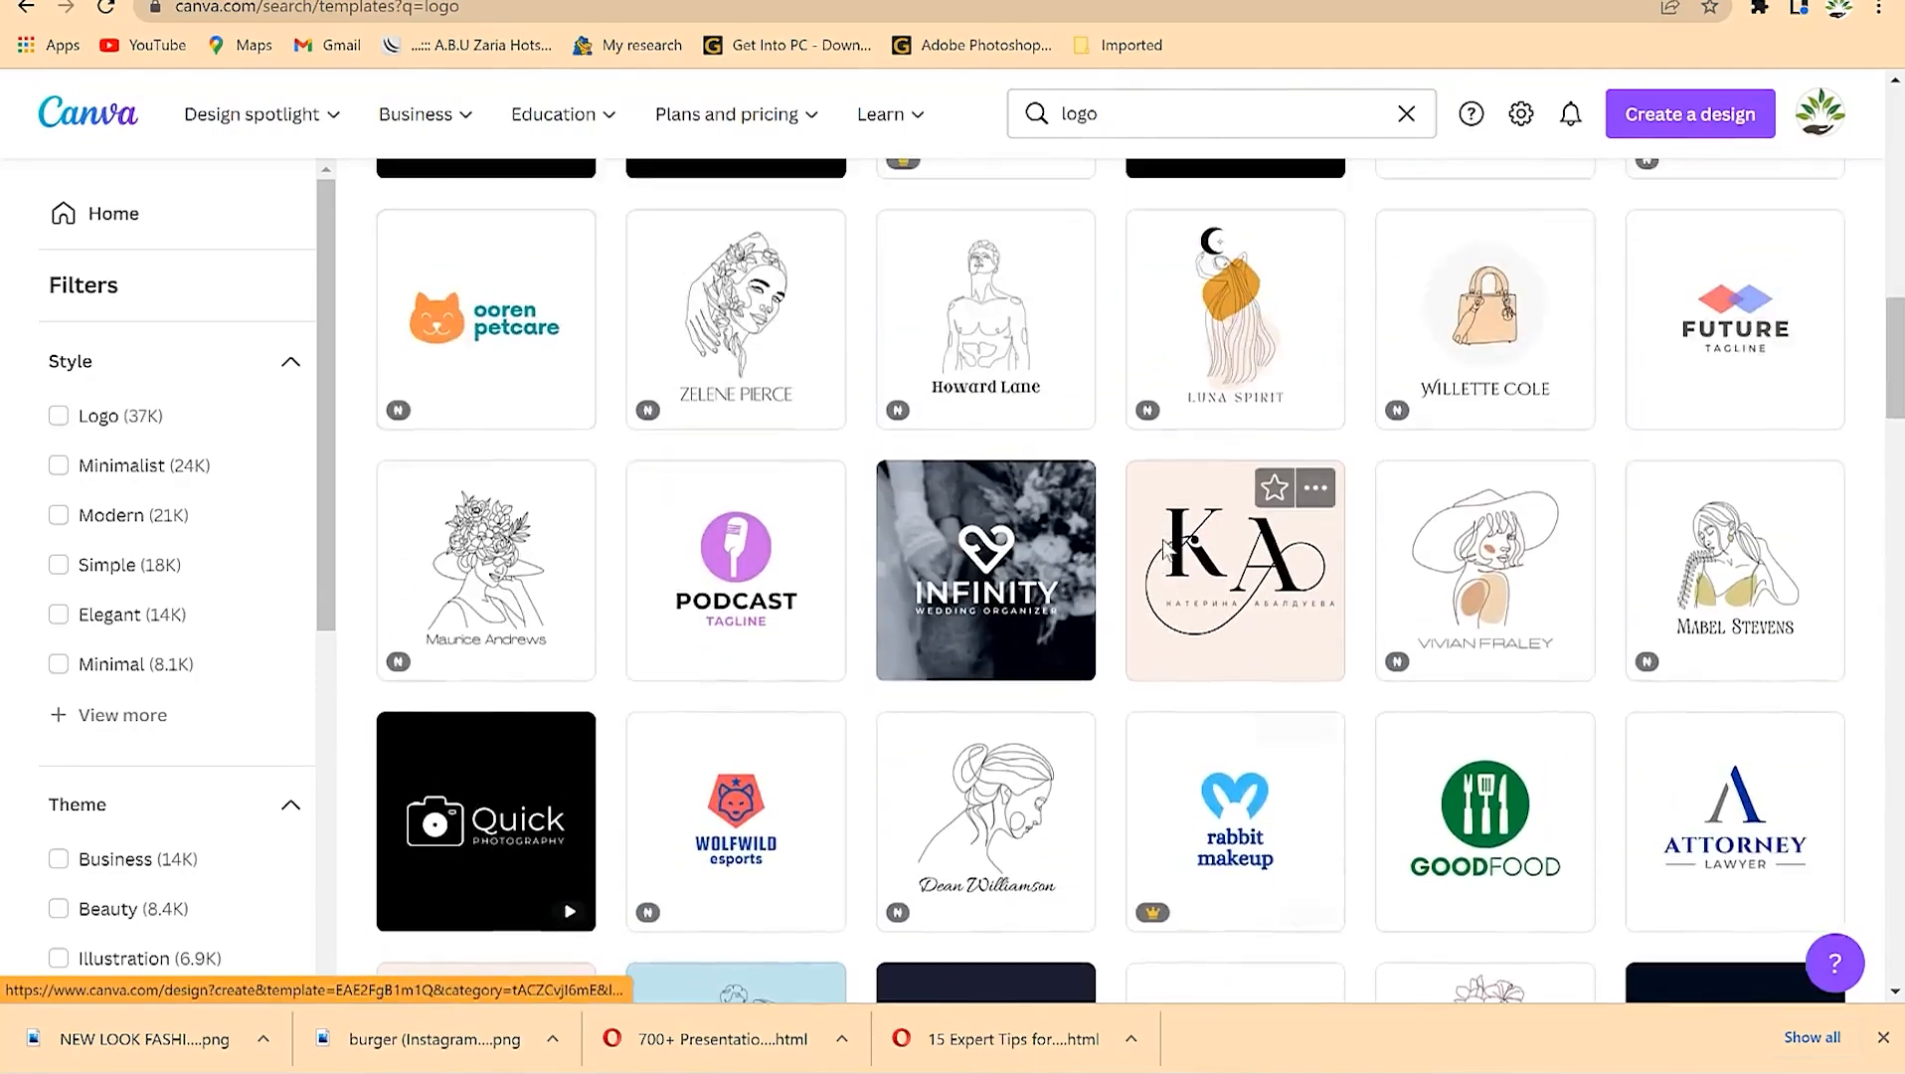
Step: Open the natural cosmetics template with the pink circle and the initial N for editing
{"action": "scroll", "coordinate": [1256, 656], "scroll_direction": "up", "scroll_amount": 6}
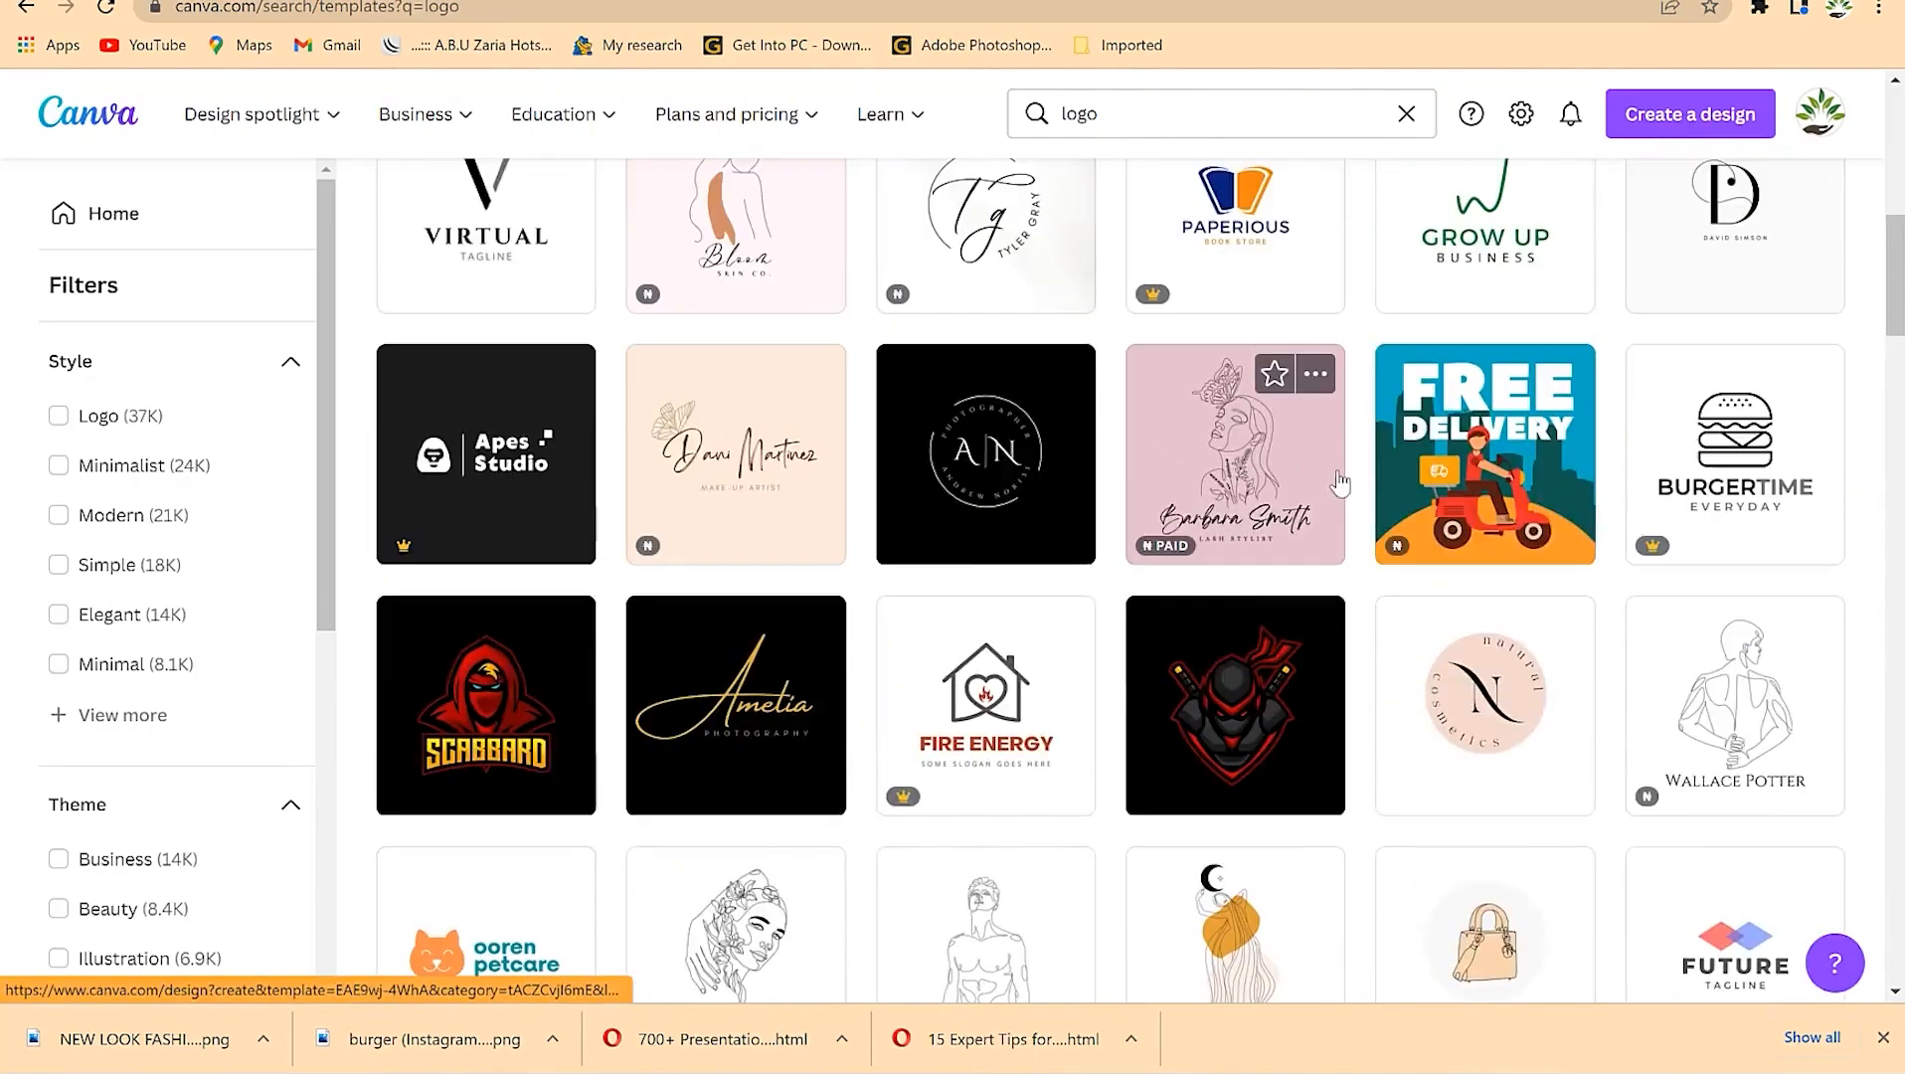
{"action": "scroll", "coordinate": [1375, 510], "scroll_direction": "down", "scroll_amount": 2}
{"action": "left_click", "coordinate": [1497, 460]}
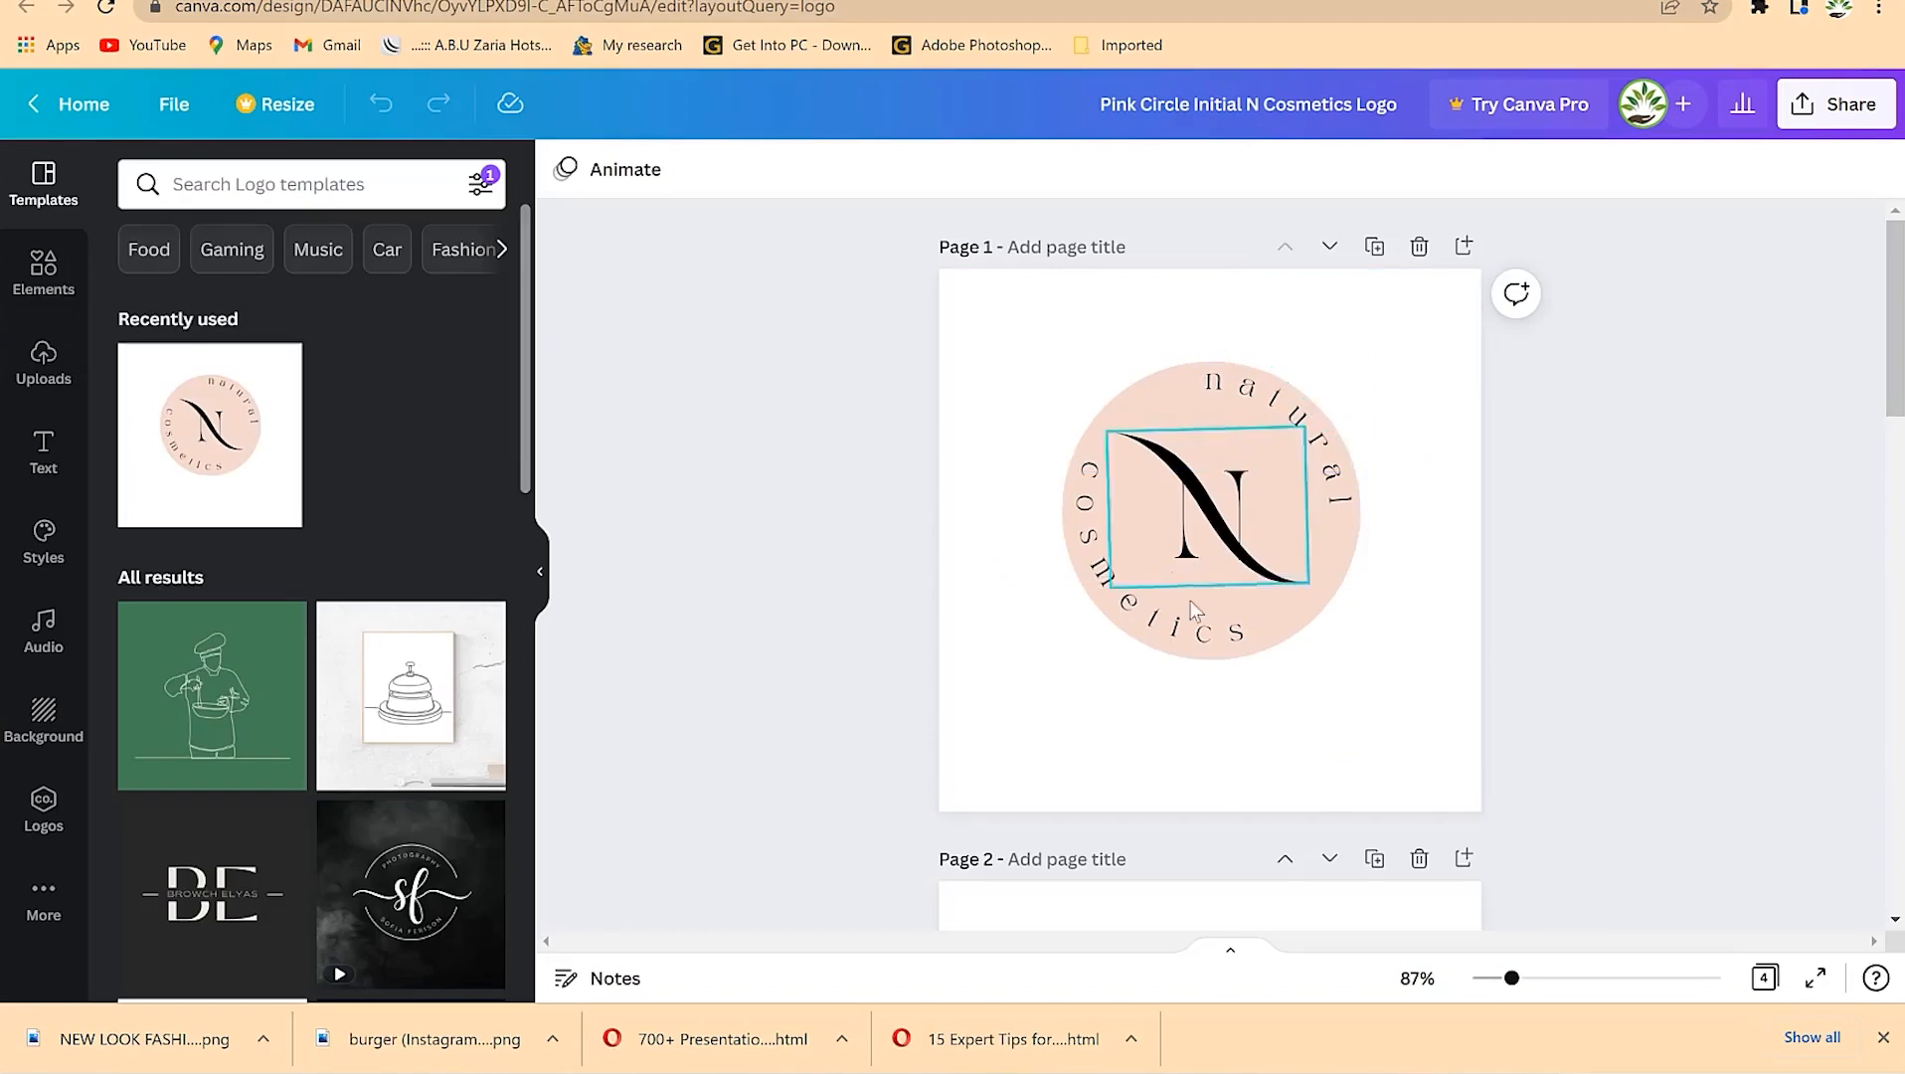
Step: Examine the logo variations on all four pages of the template, ending back at page 1
{"action": "scroll", "coordinate": [1276, 691], "scroll_direction": "down", "scroll_amount": 5}
{"action": "scroll", "coordinate": [1276, 689], "scroll_direction": "down", "scroll_amount": 1}
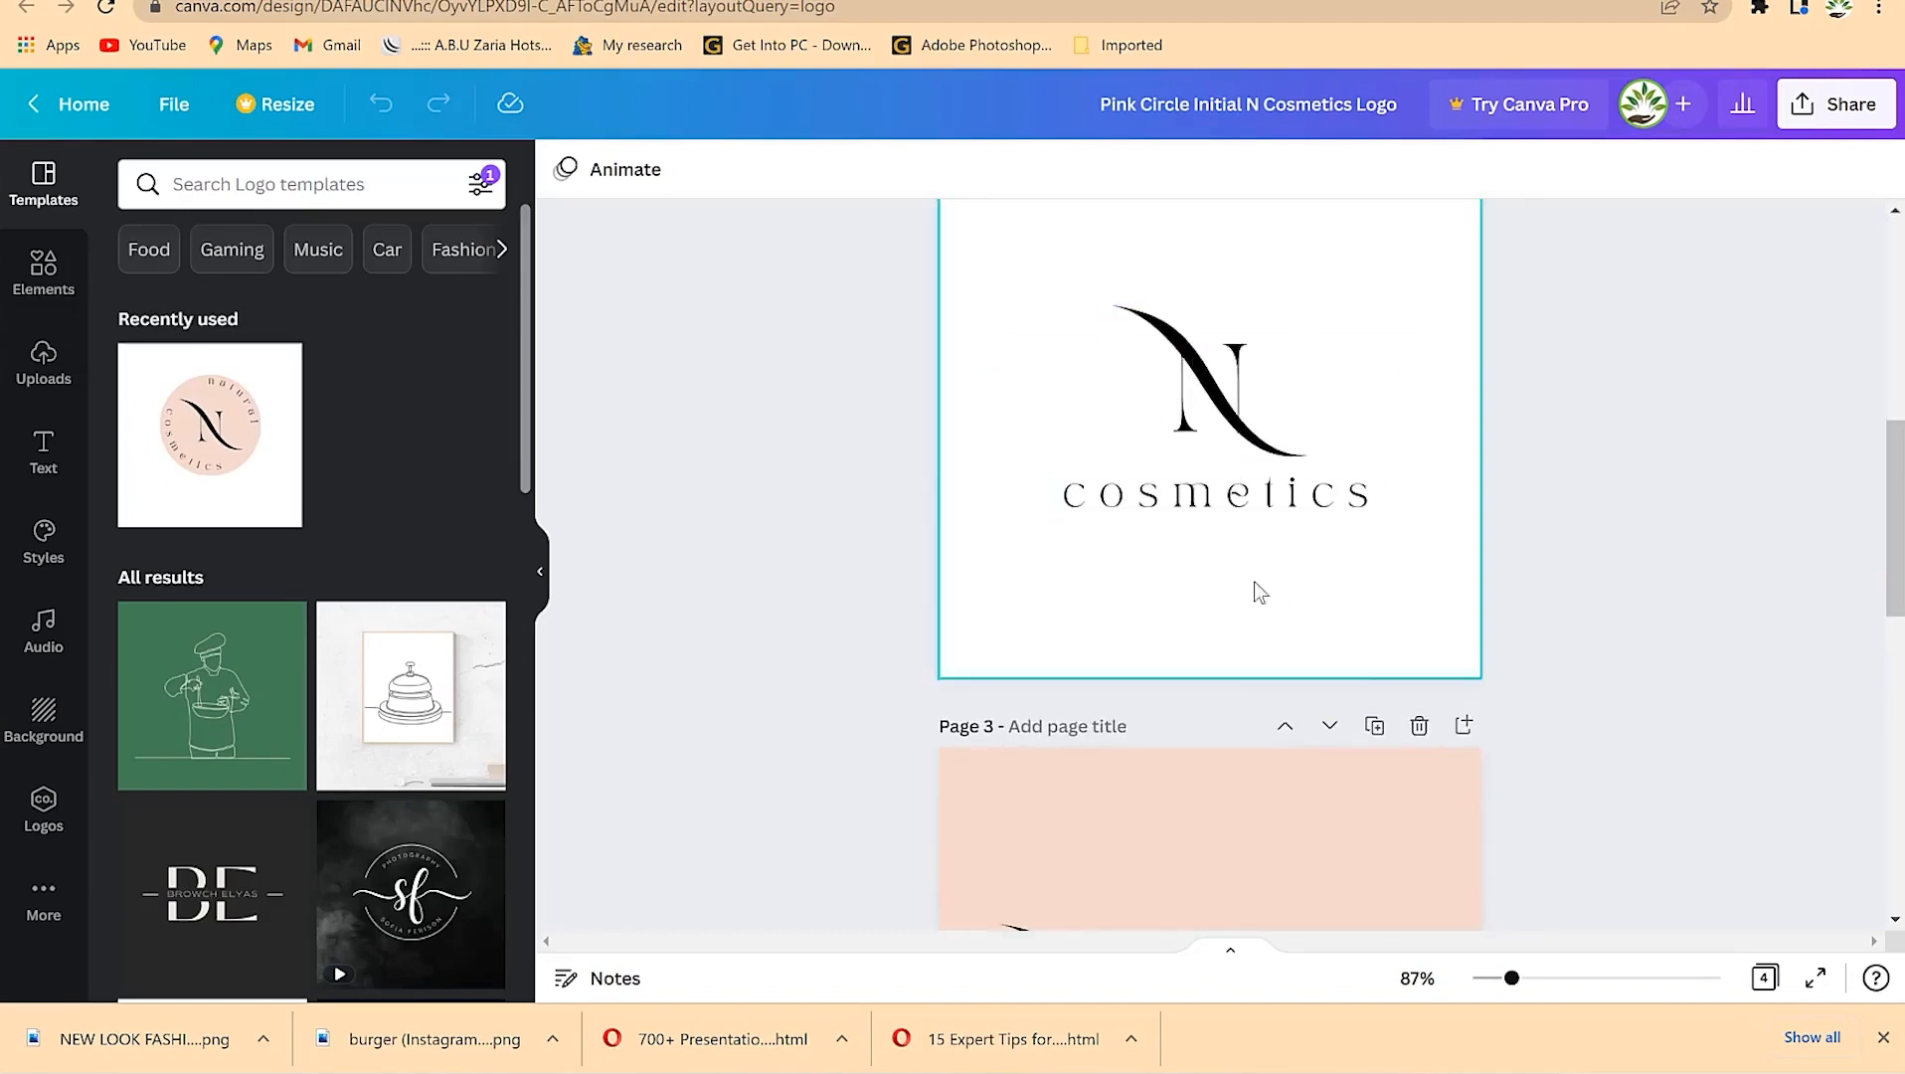
{"action": "scroll", "coordinate": [1253, 581], "scroll_direction": "down", "scroll_amount": 4}
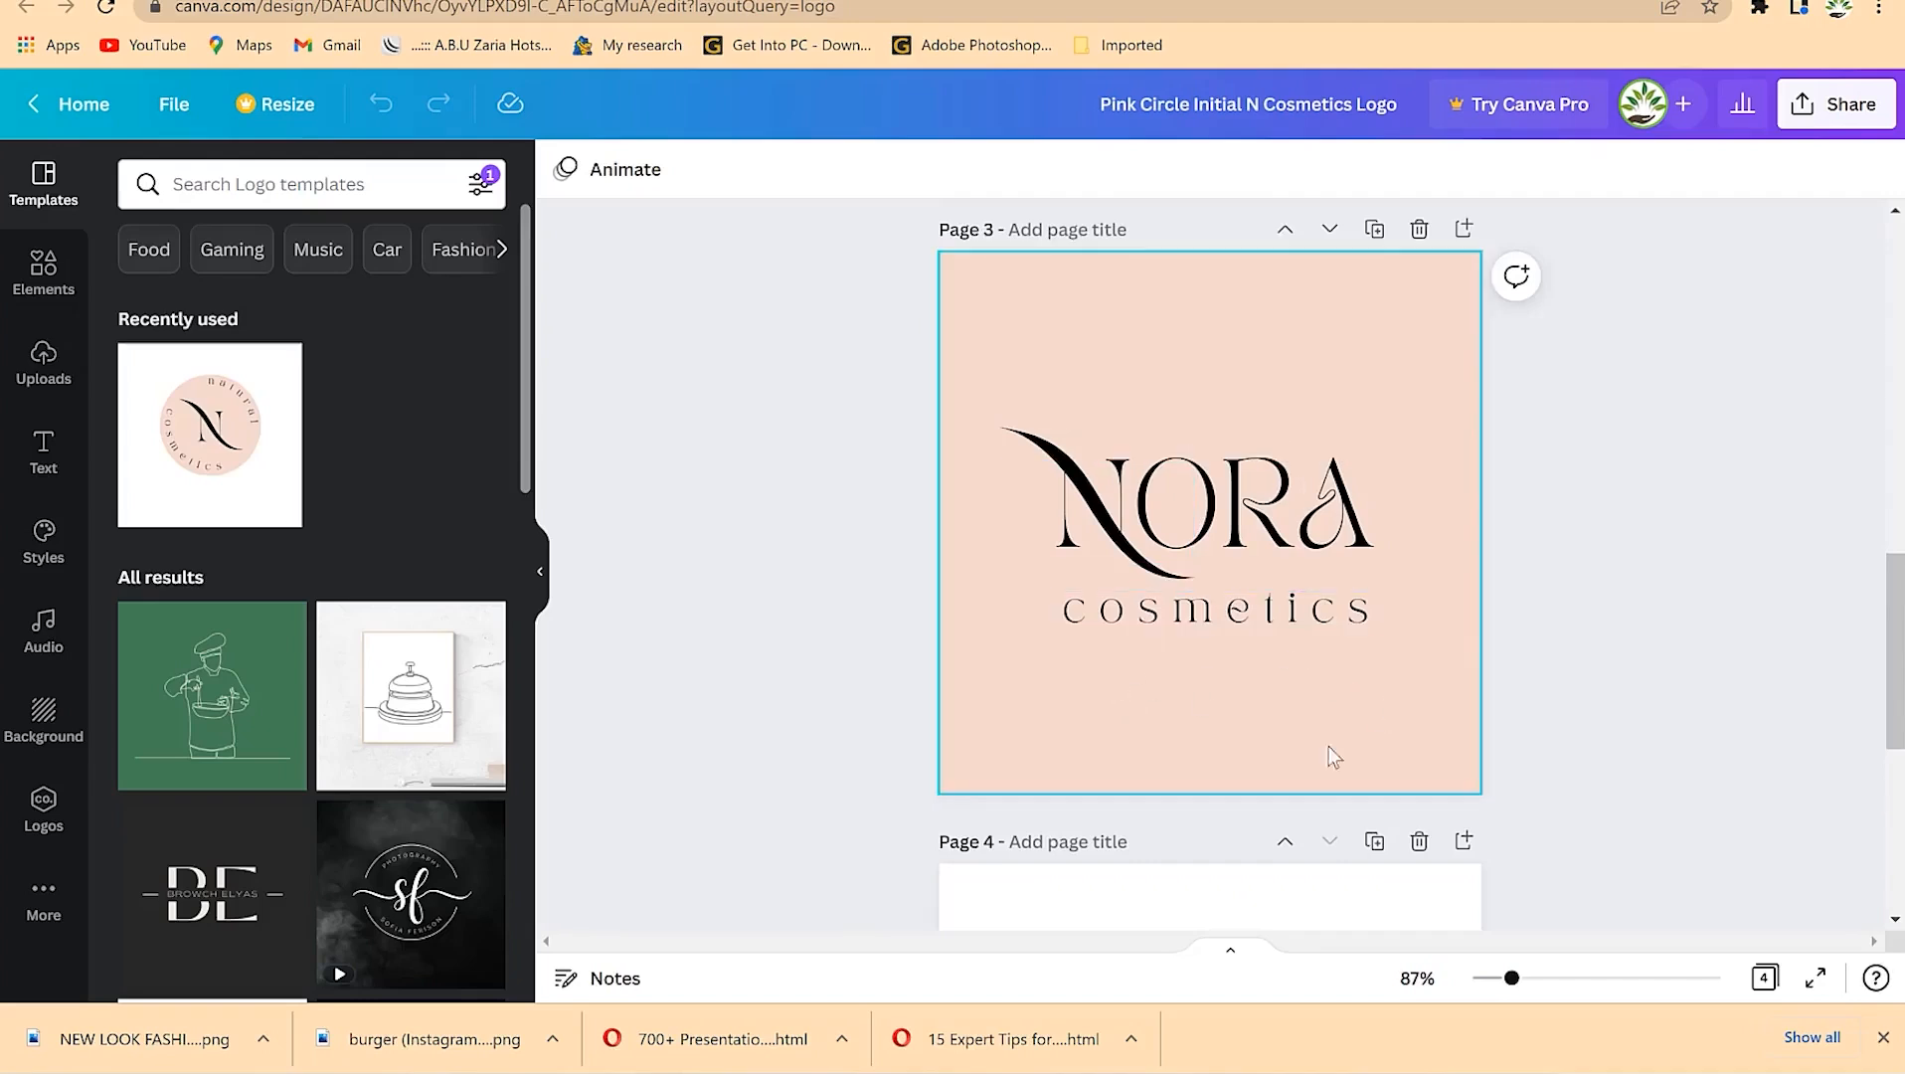
{"action": "scroll", "coordinate": [1333, 713], "scroll_direction": "down", "scroll_amount": 5}
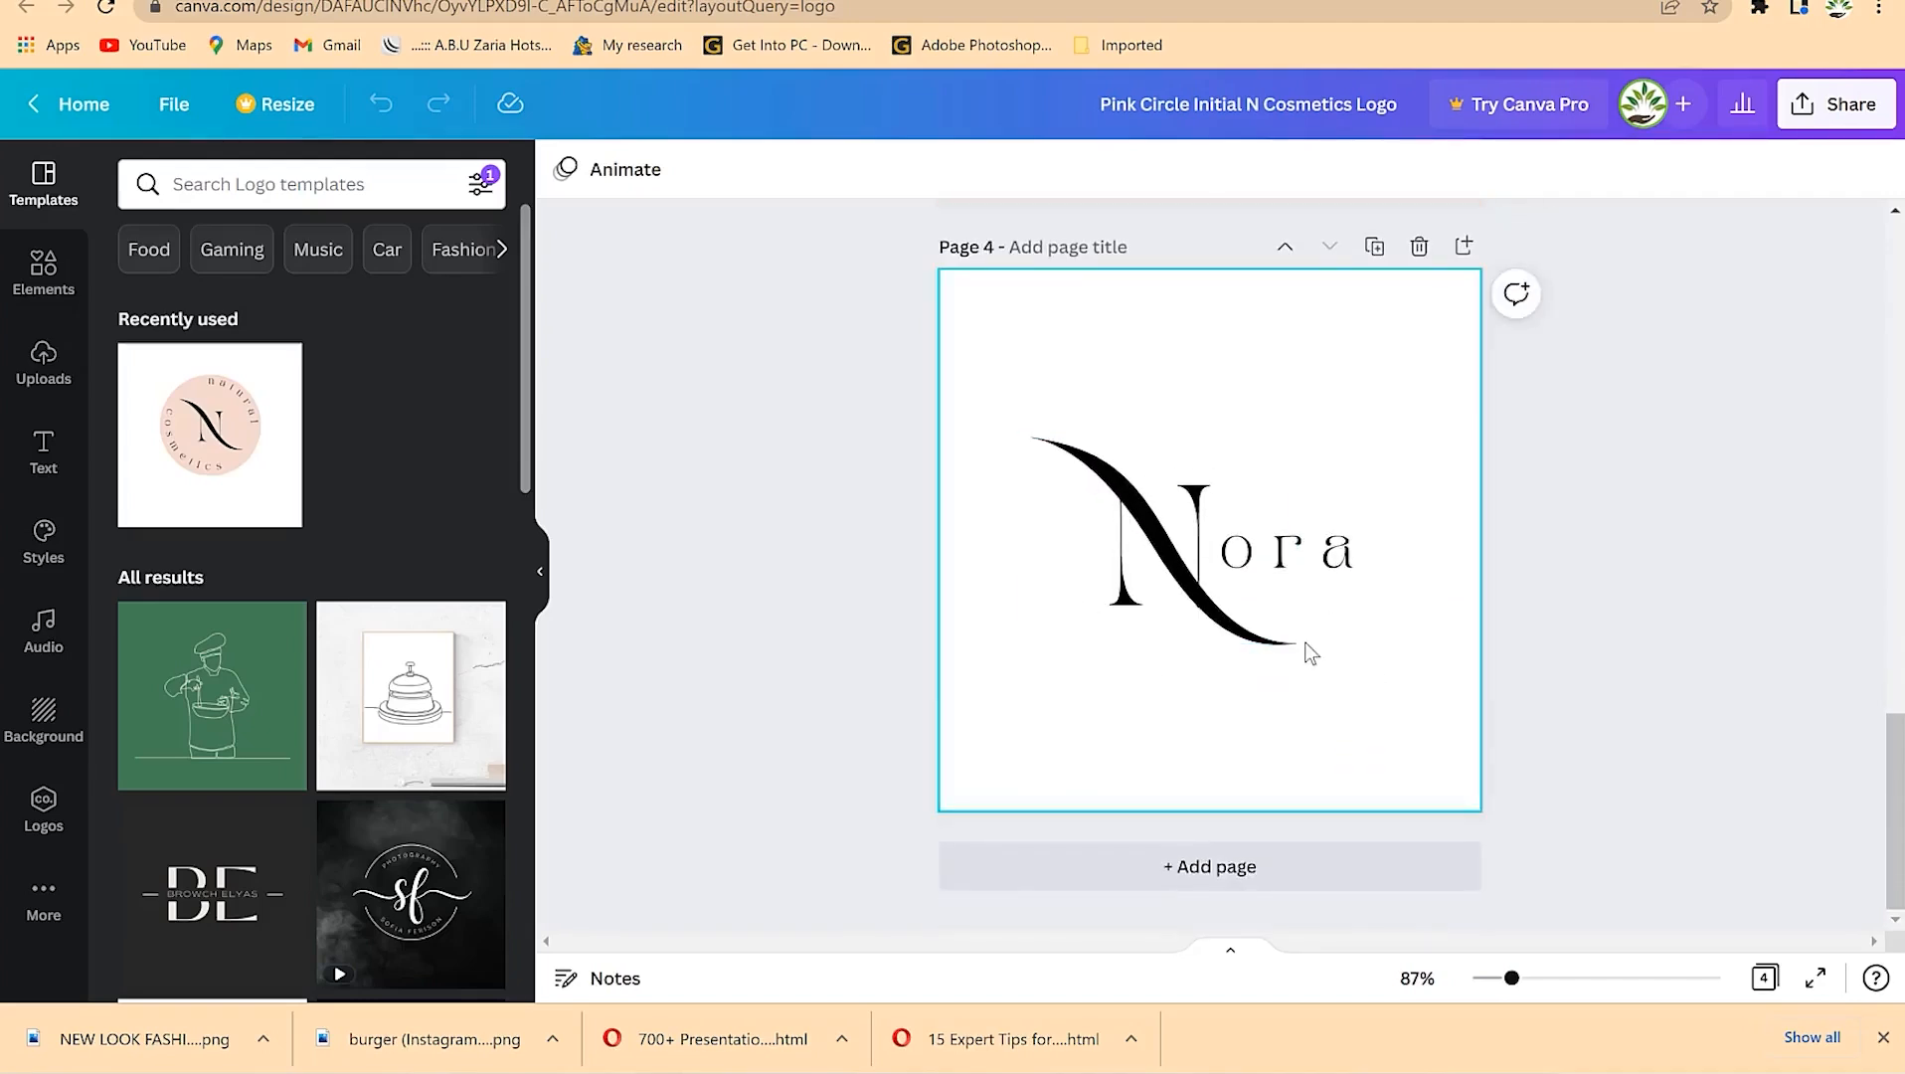
{"action": "scroll", "coordinate": [1259, 540], "scroll_direction": "up", "scroll_amount": 10}
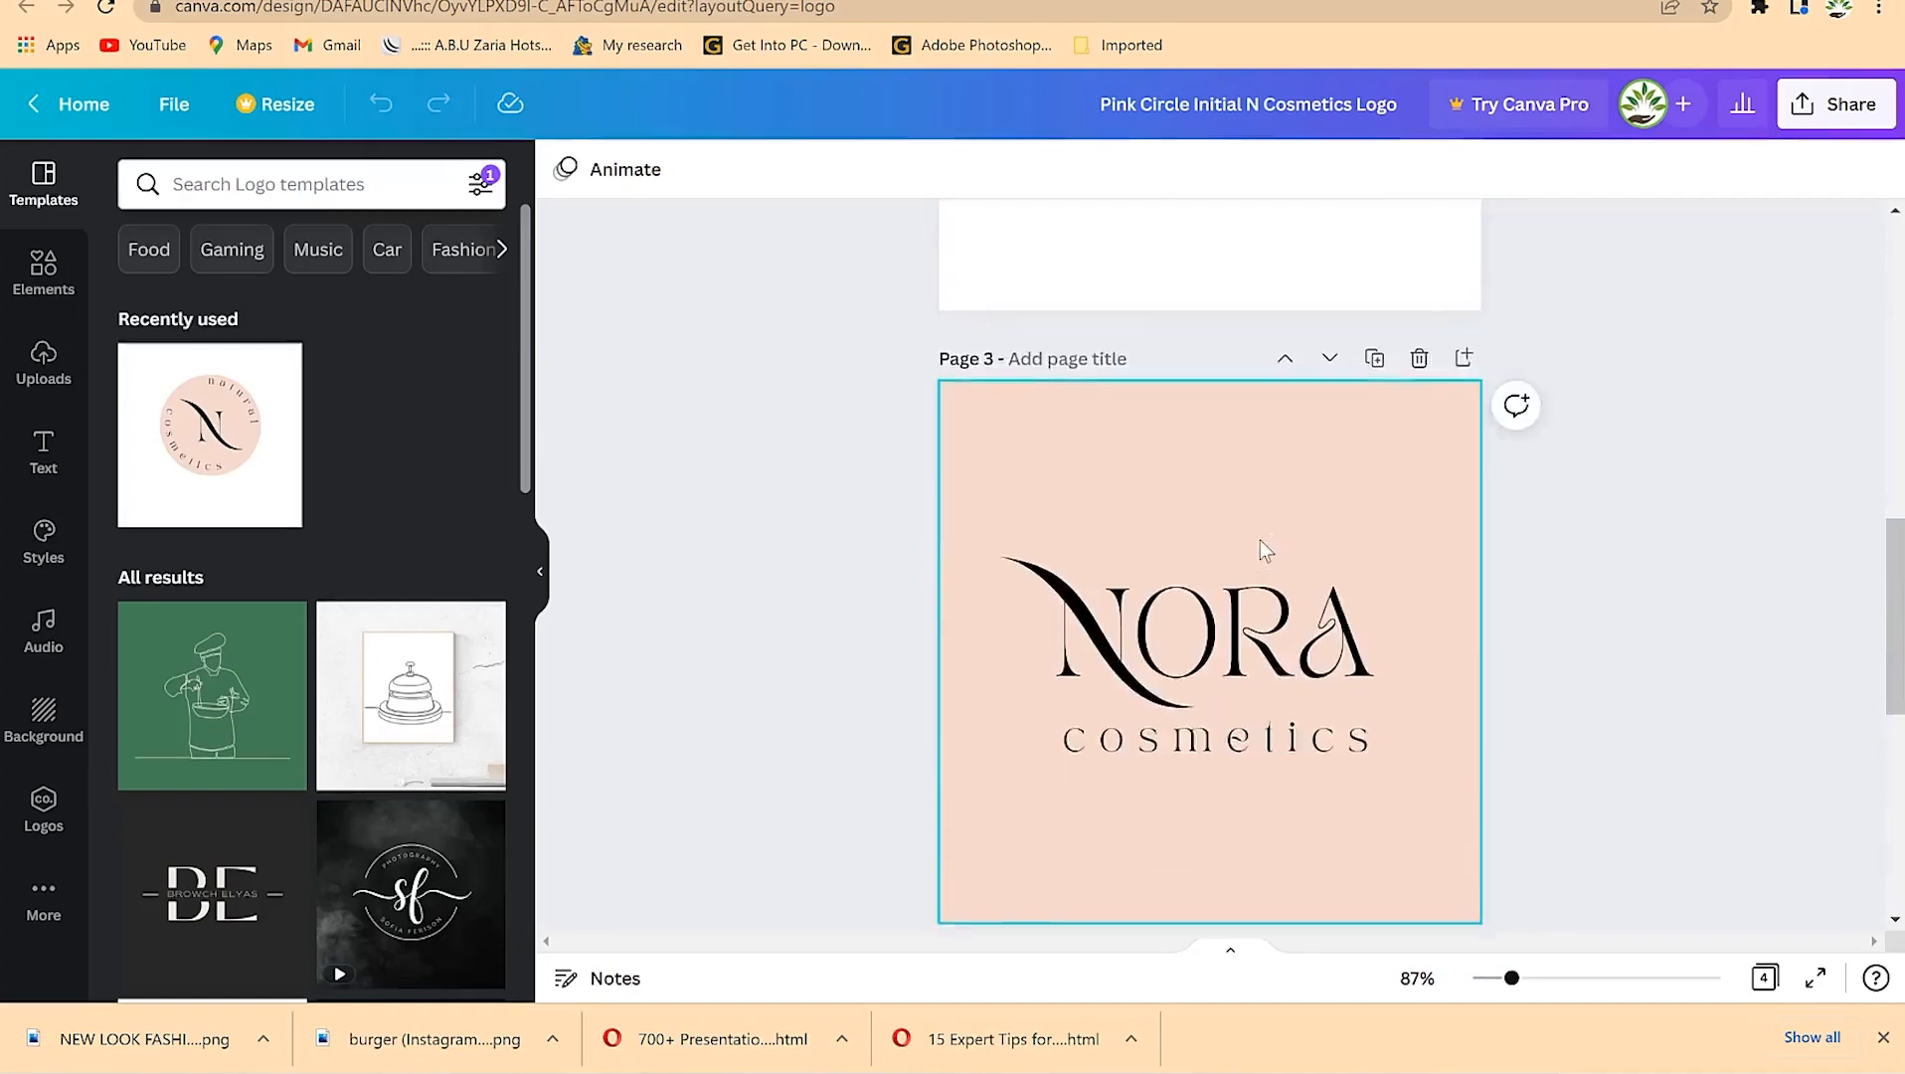
{"action": "scroll", "coordinate": [1283, 538], "scroll_direction": "up", "scroll_amount": 4}
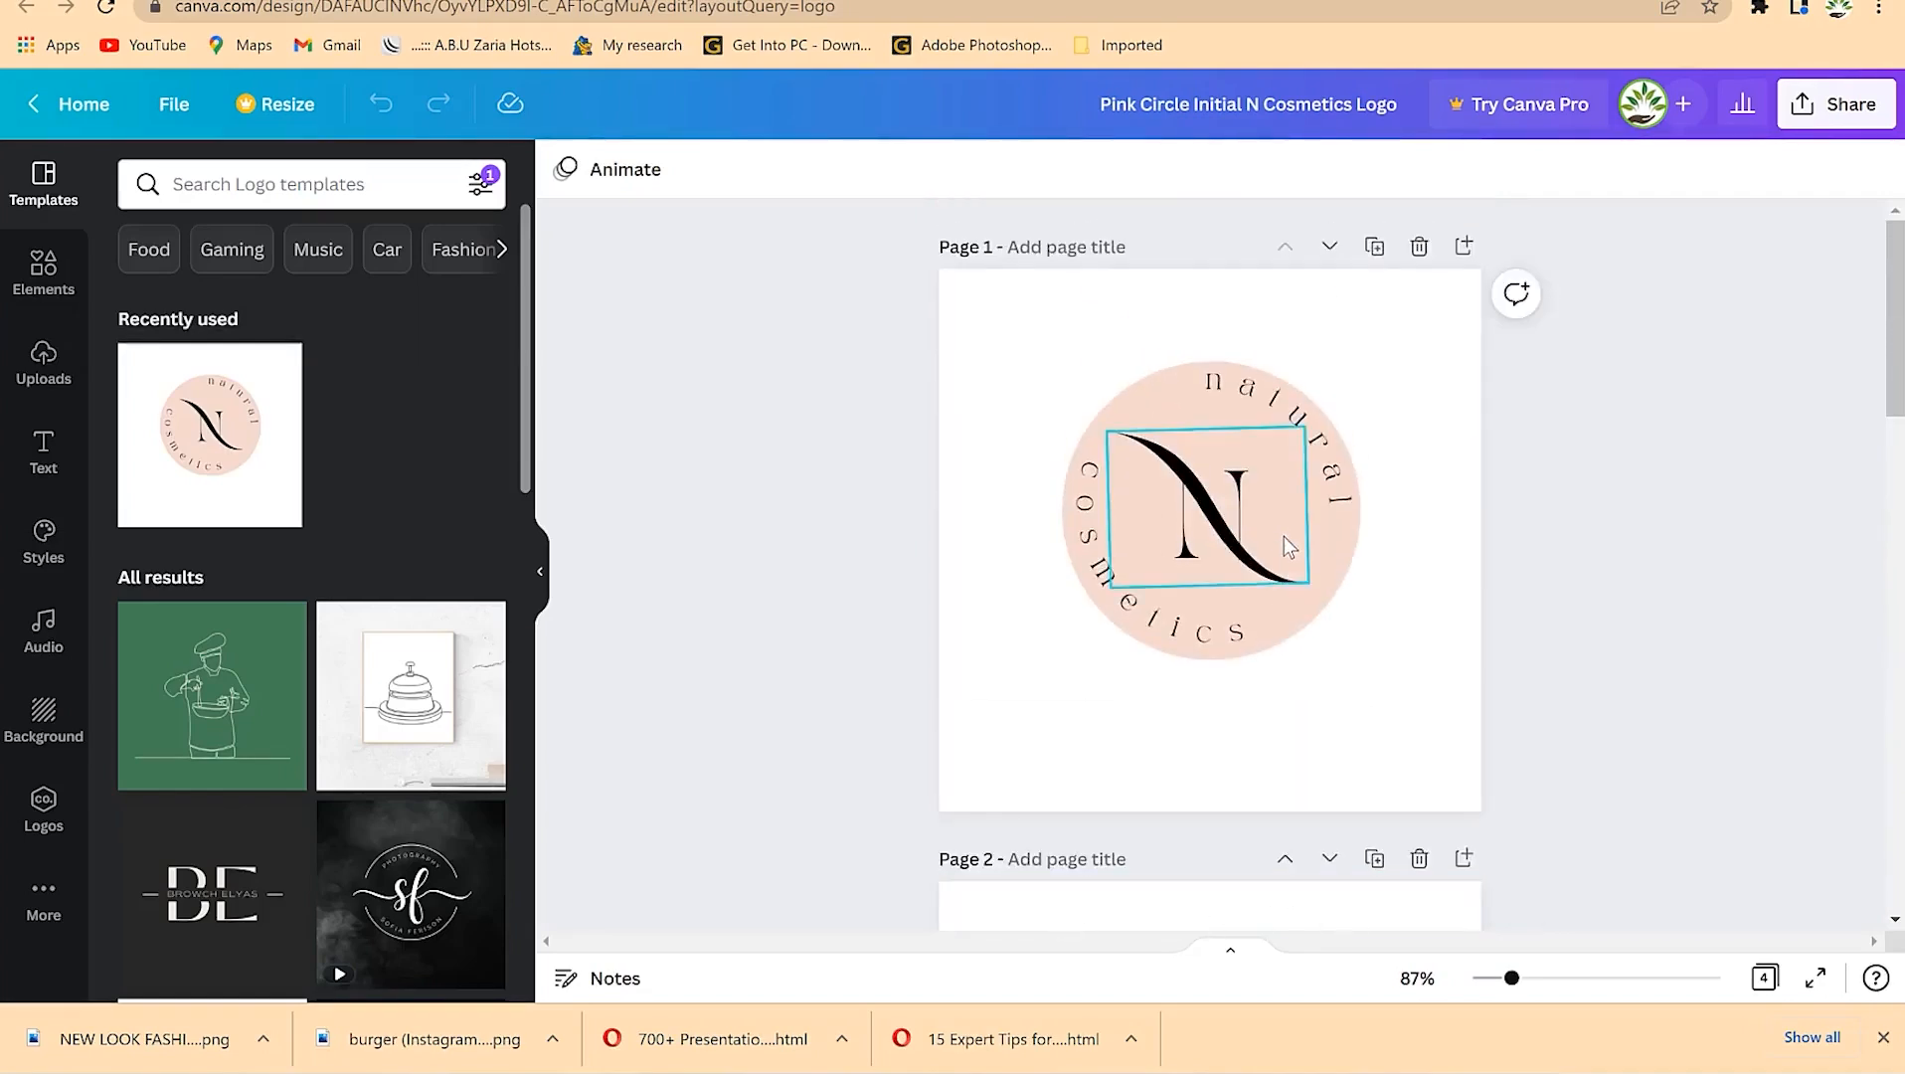
Step: Replace the curved word "natural" in the page 1 logo with "Epic"
{"action": "left_click", "coordinate": [1203, 533]}
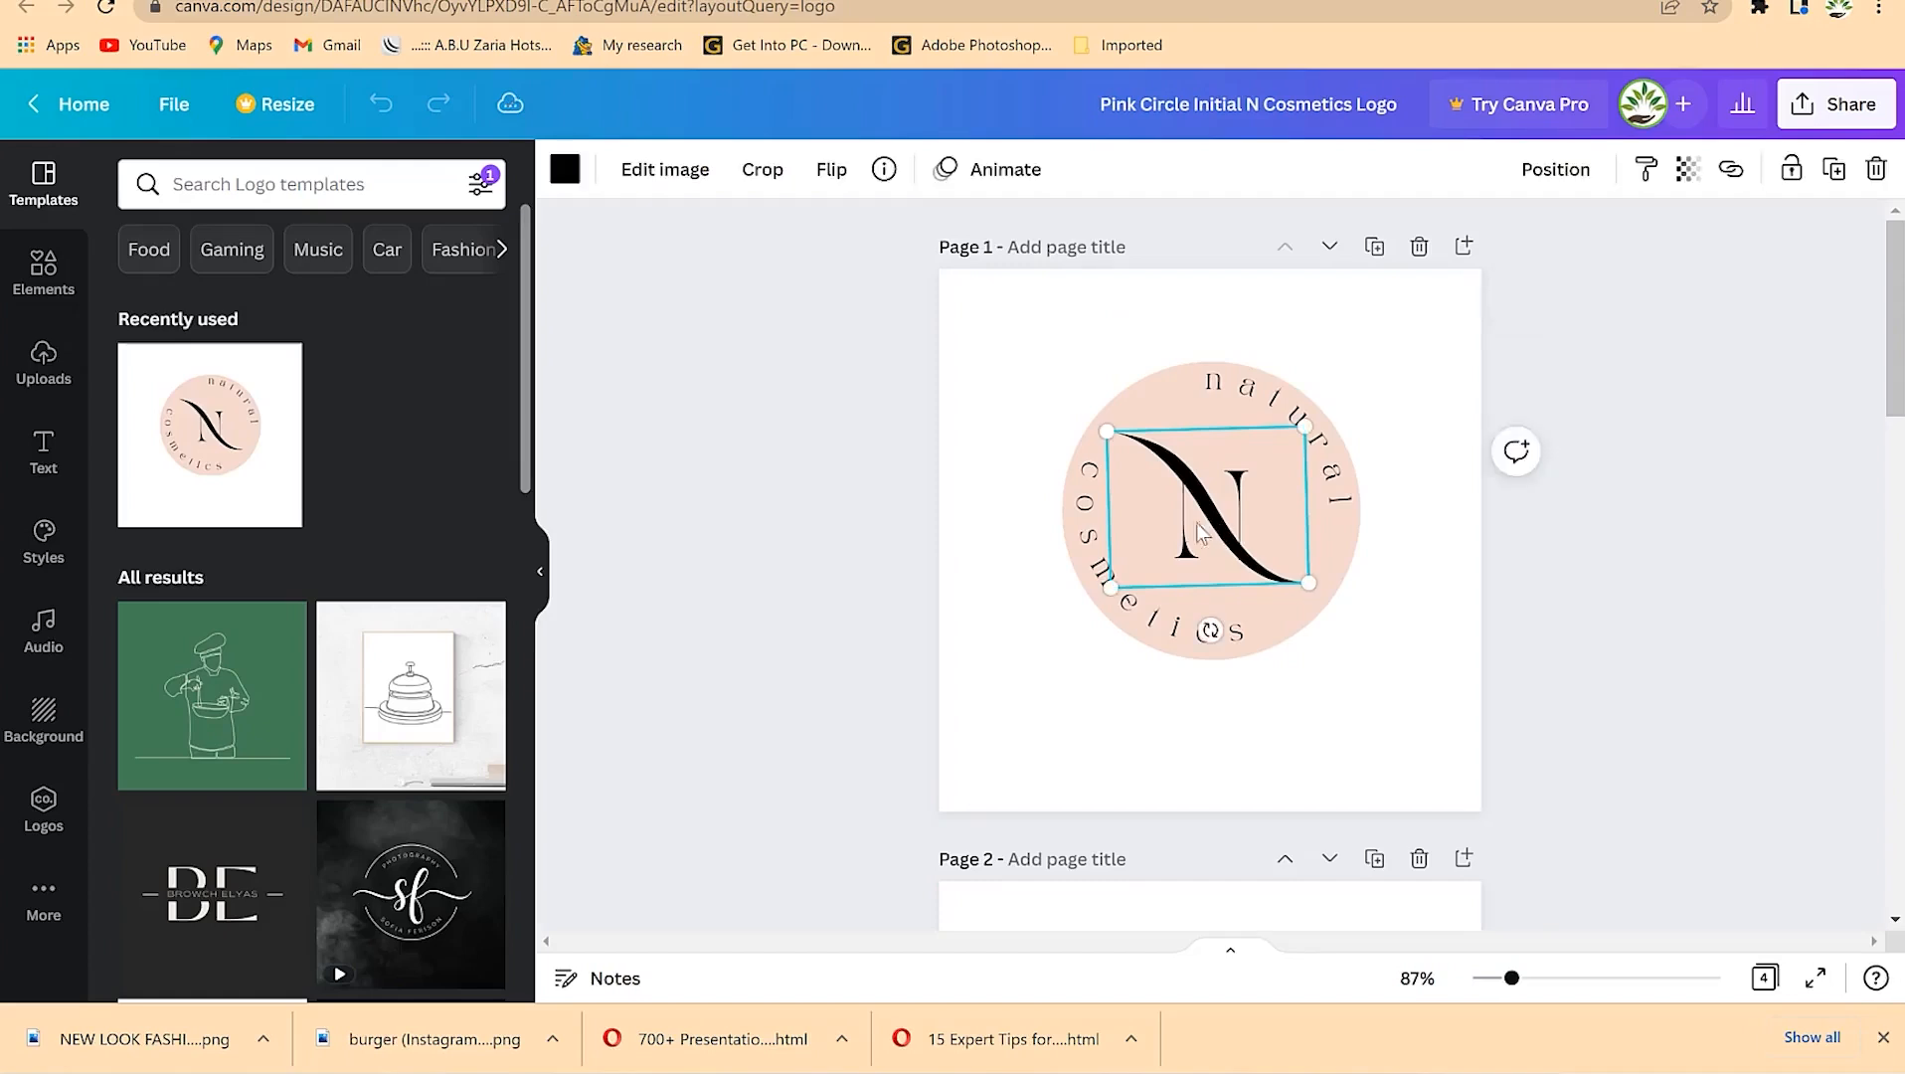
{"action": "double_click", "coordinate": [1290, 406]}
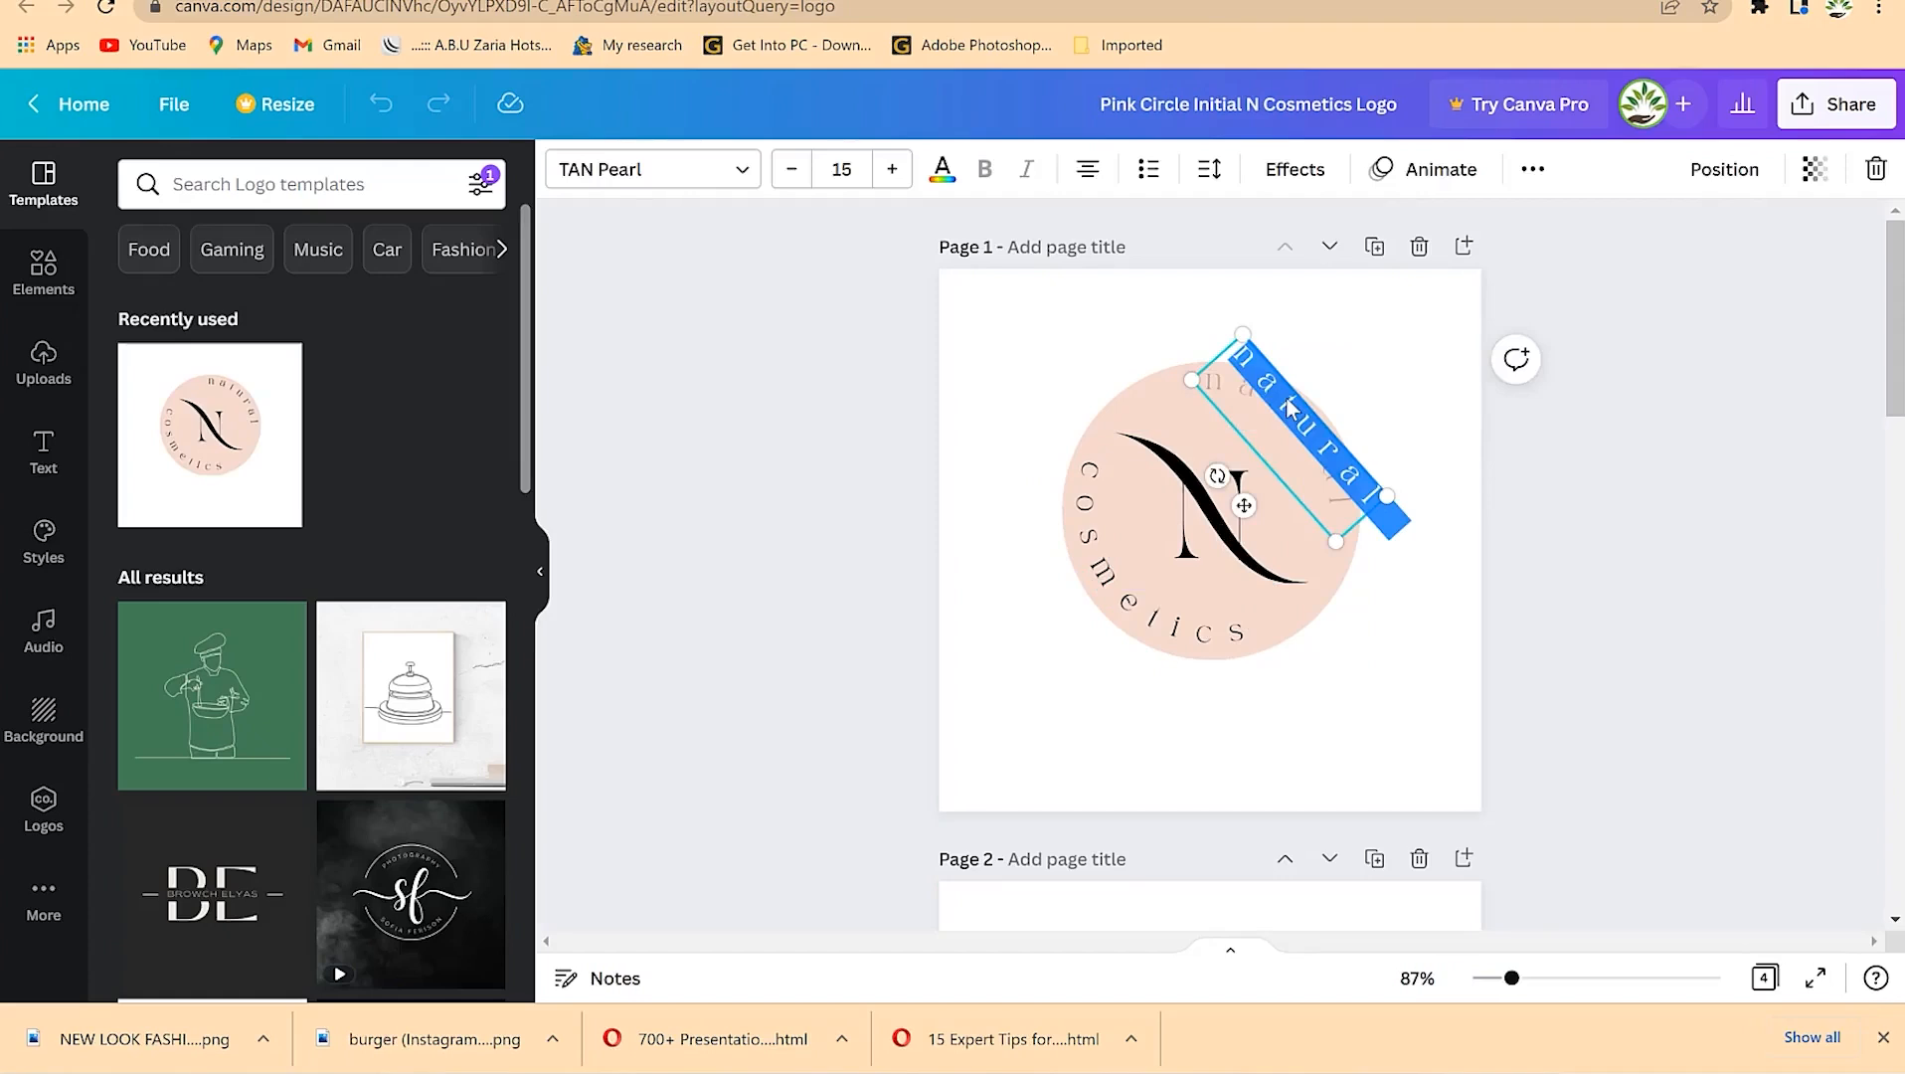
{"action": "type", "text": "Epic"}
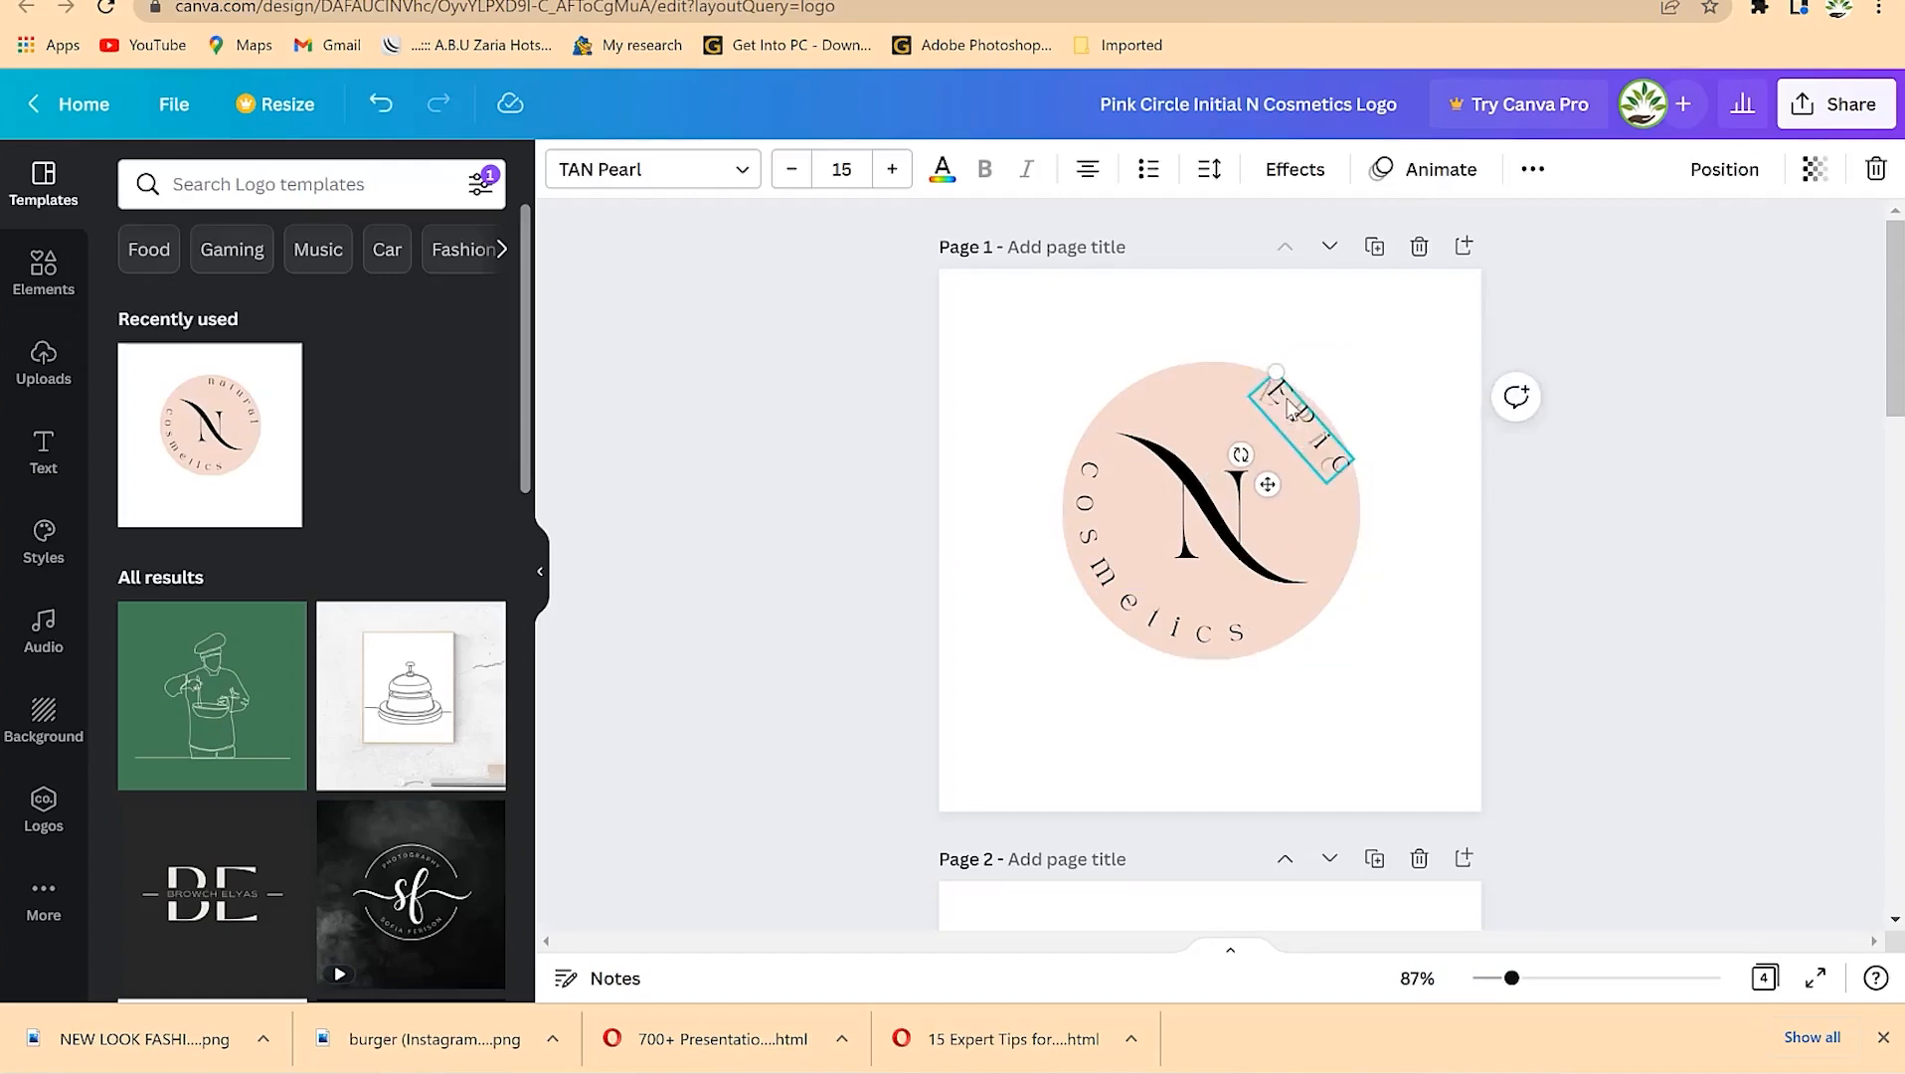
{"action": "left_click", "coordinate": [1382, 540]}
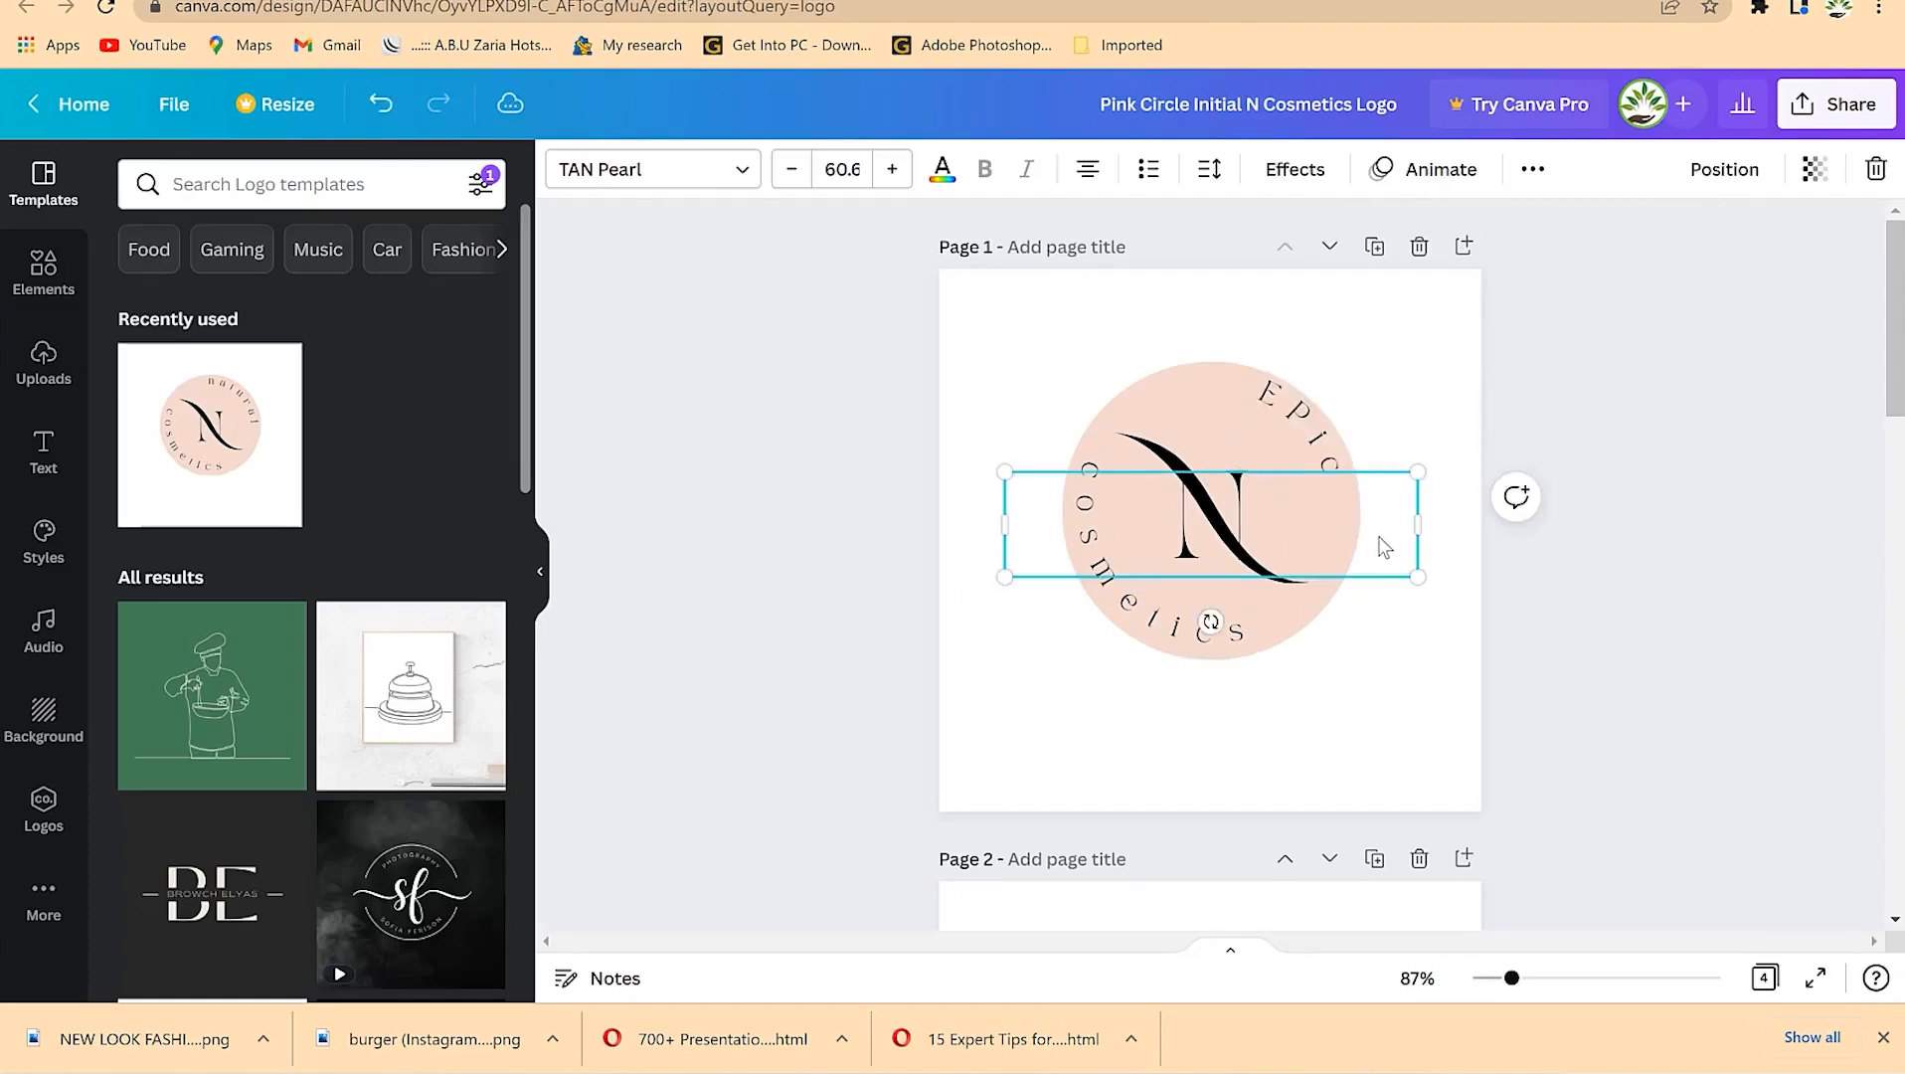
{"action": "left_click", "coordinate": [1462, 664]}
Step: Replace the curved word "cosmetics" along the circle's lower edge with "Mentorship"
{"action": "left_click", "coordinate": [1235, 597]}
{"action": "double_click", "coordinate": [1122, 617]}
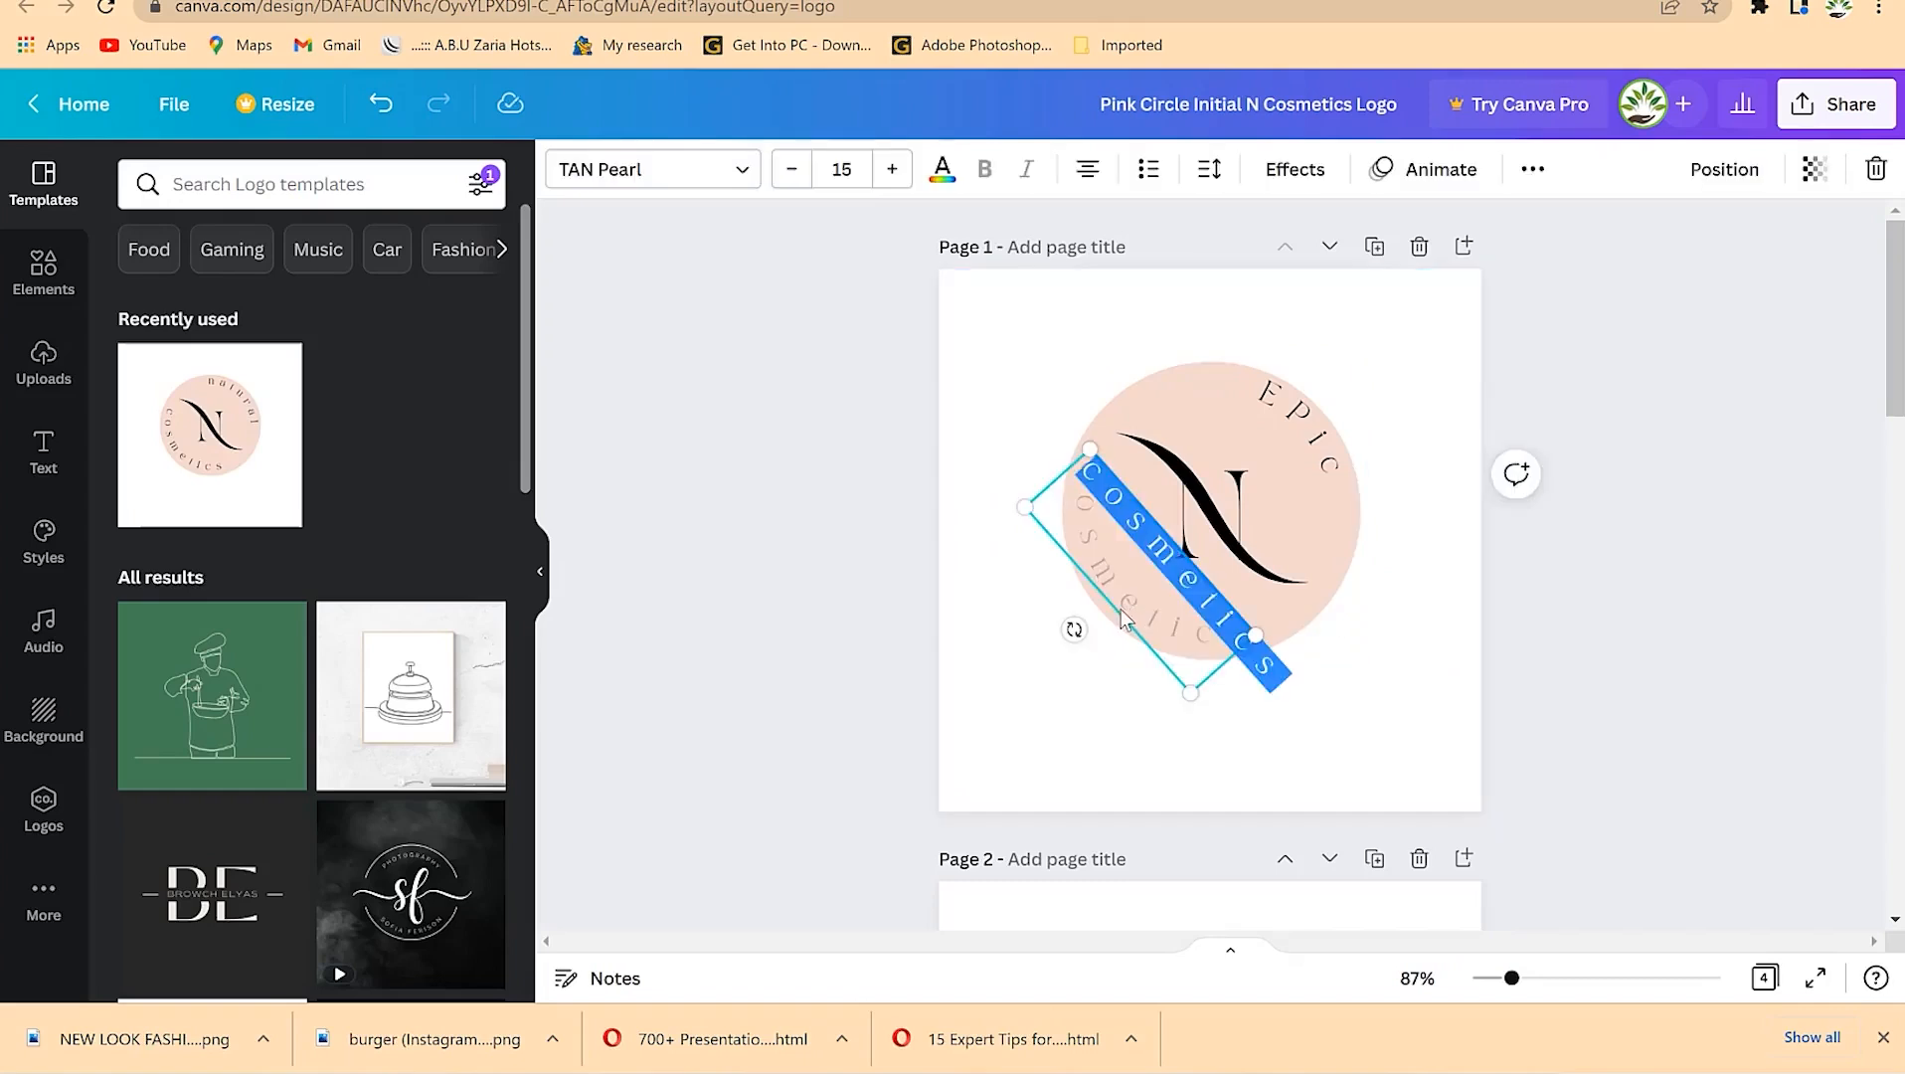
{"action": "type", "text": "Mentorship"}
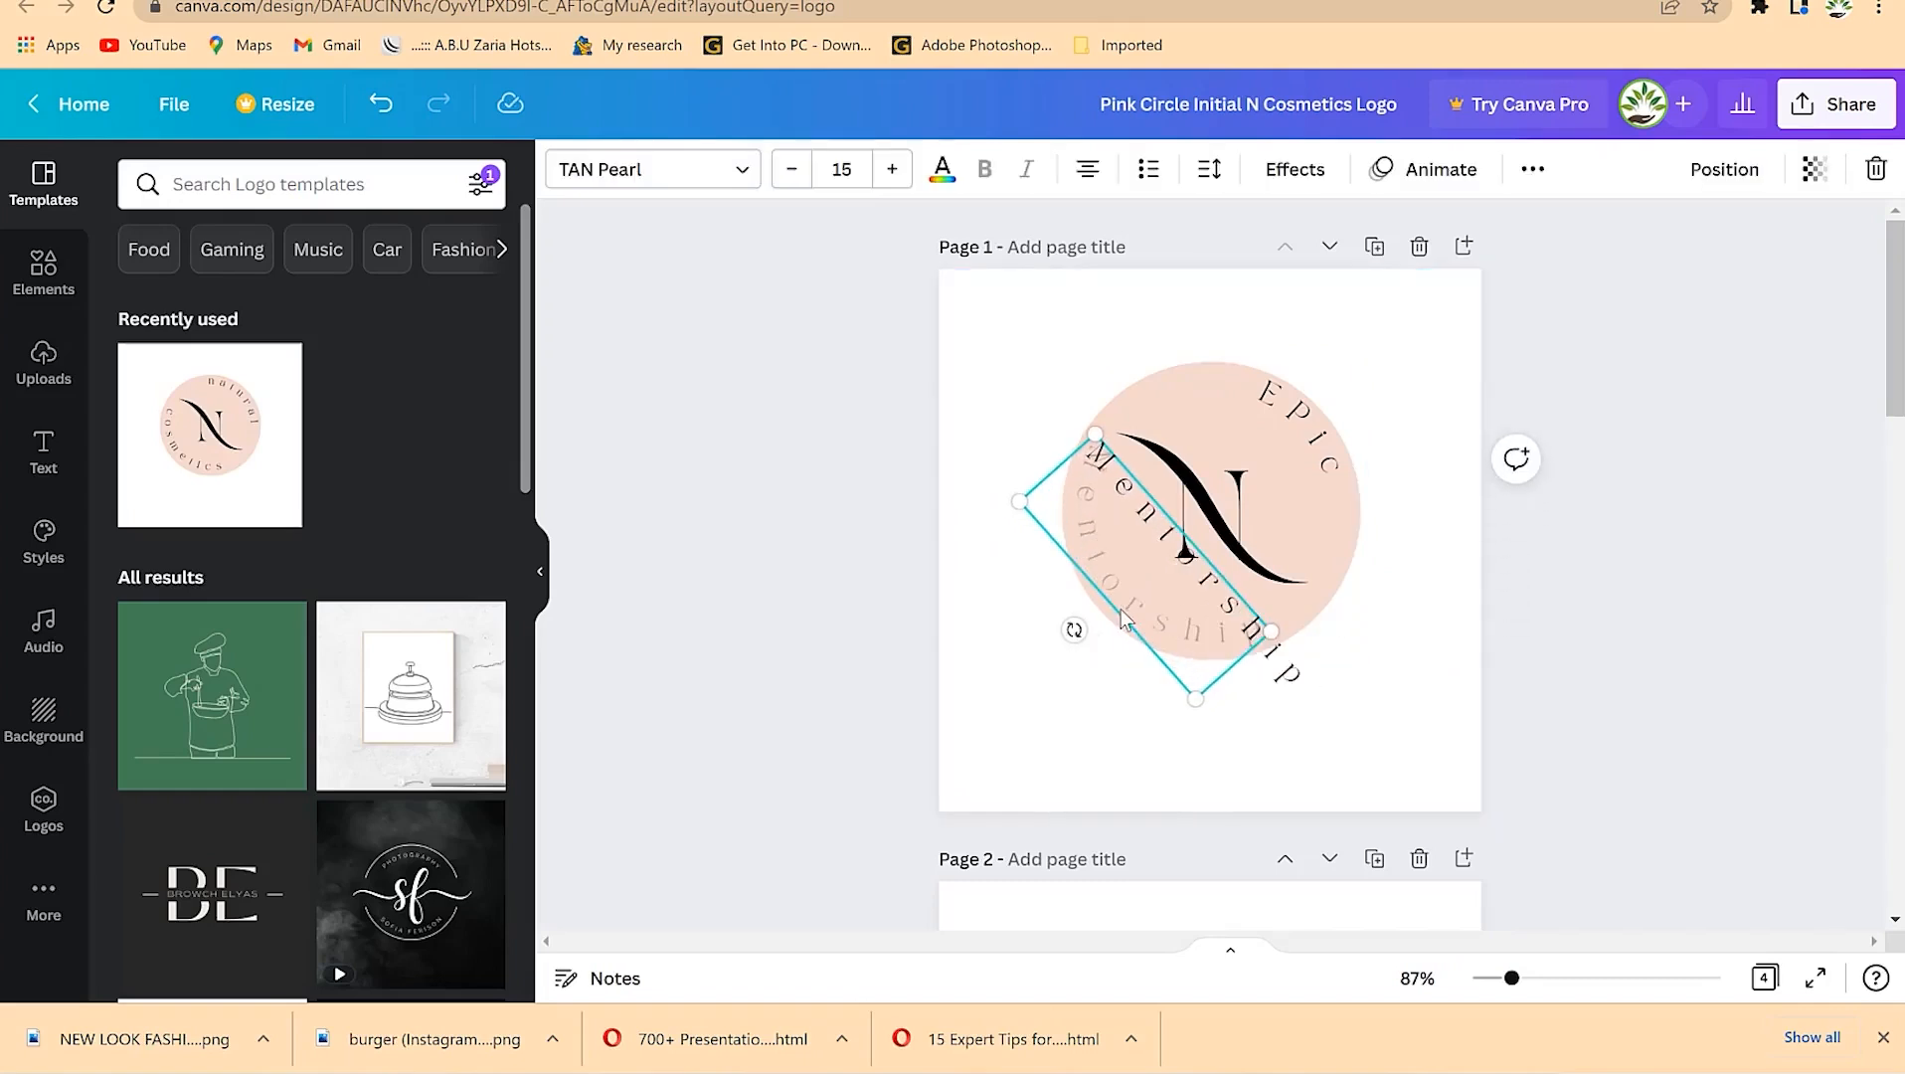
{"action": "left_click", "coordinate": [1523, 644]}
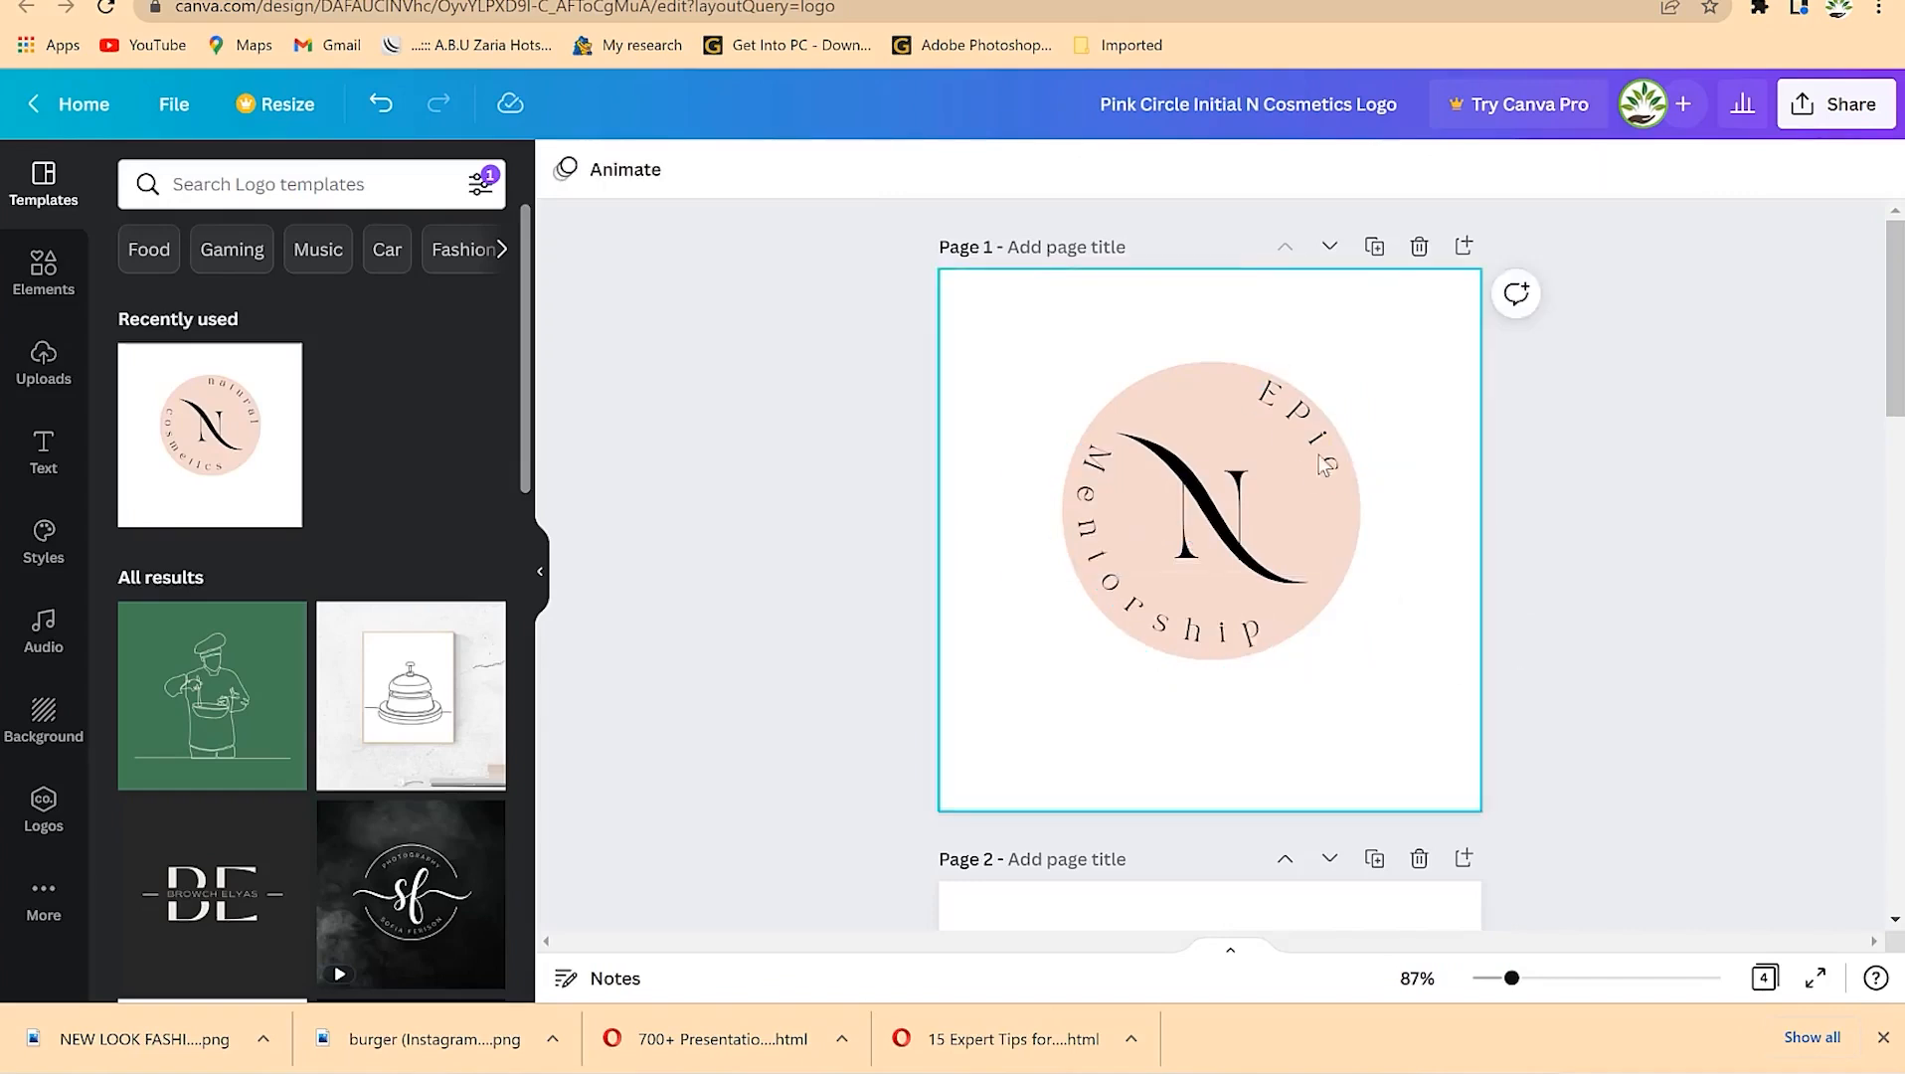
Step: Move the black swoosh up off the central initial and replace the letter N with M
{"action": "left_click", "coordinate": [1221, 527]}
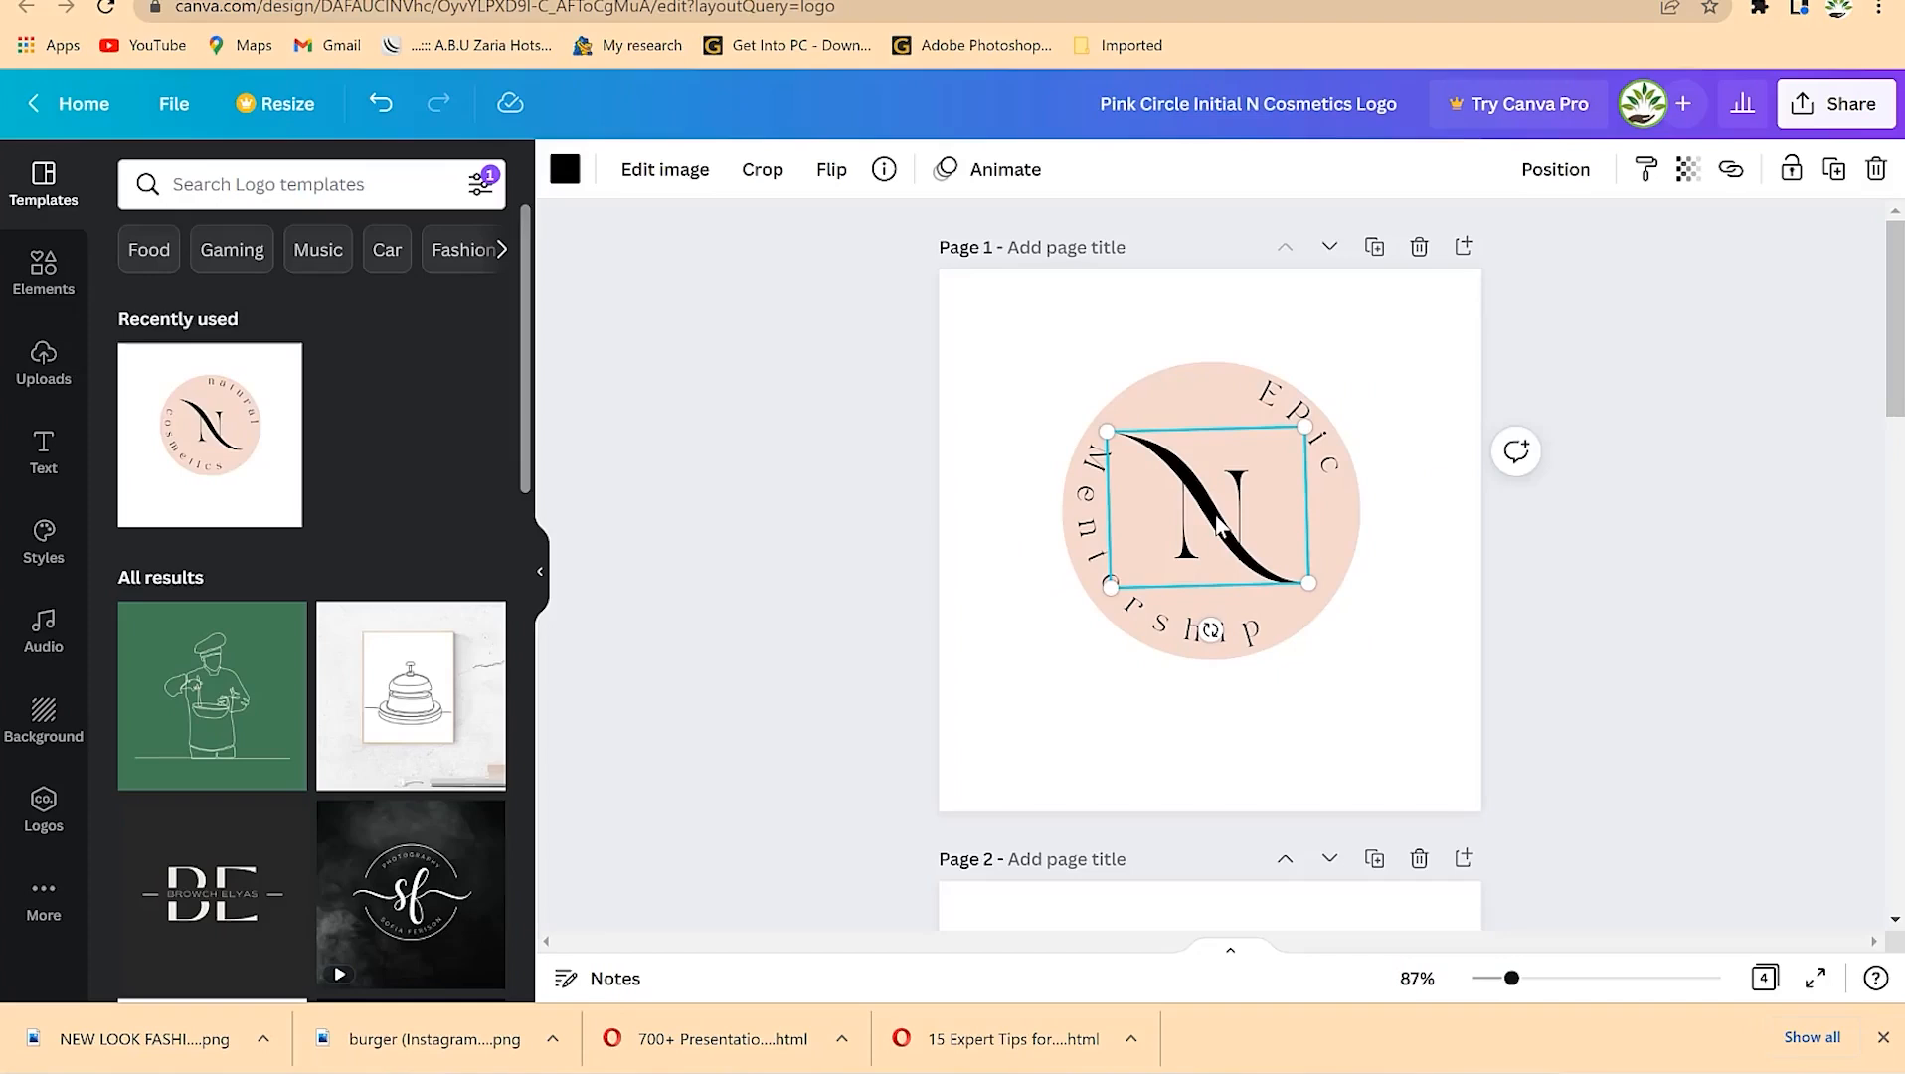
{"action": "left_click_drag", "start_coordinate": [1220, 527], "coordinate": [1248, 353]}
{"action": "left_click", "coordinate": [1252, 516]}
{"action": "double_click", "coordinate": [1228, 522]}
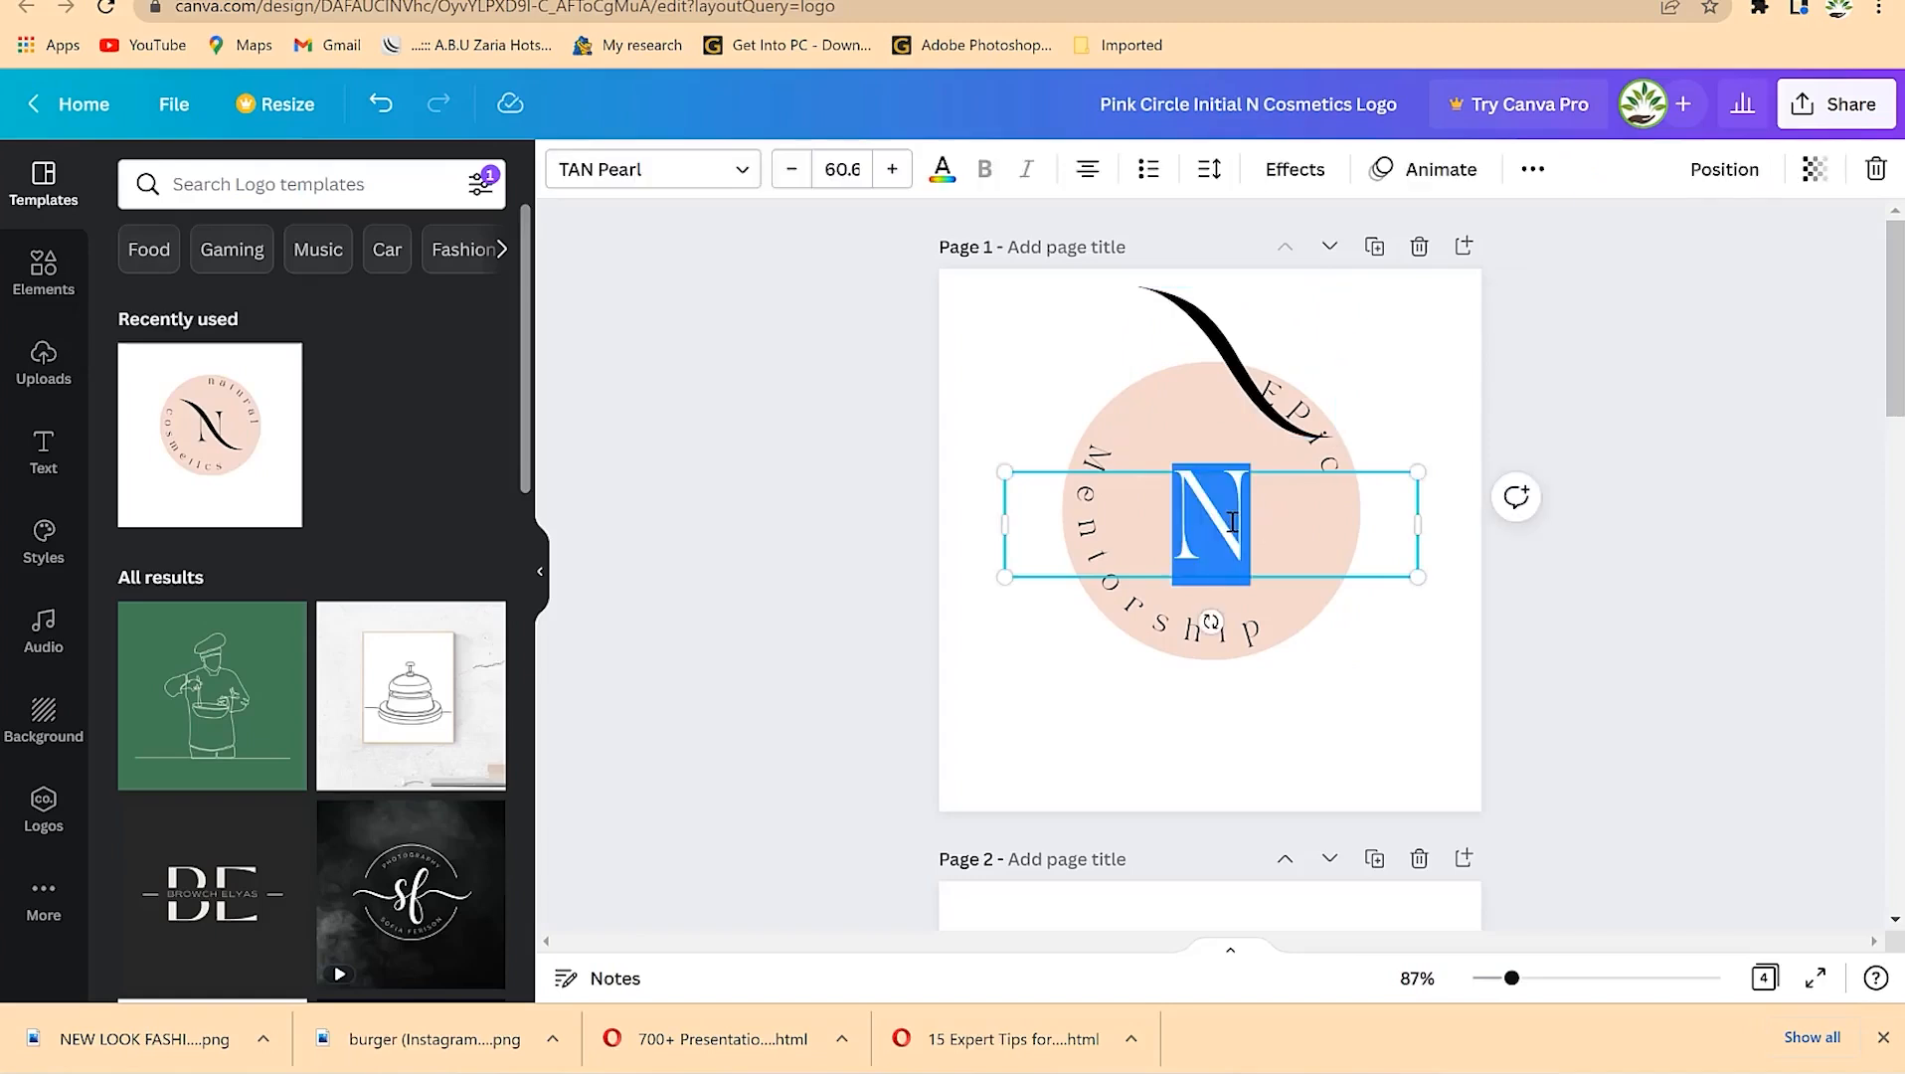
{"action": "type", "text": "M"}
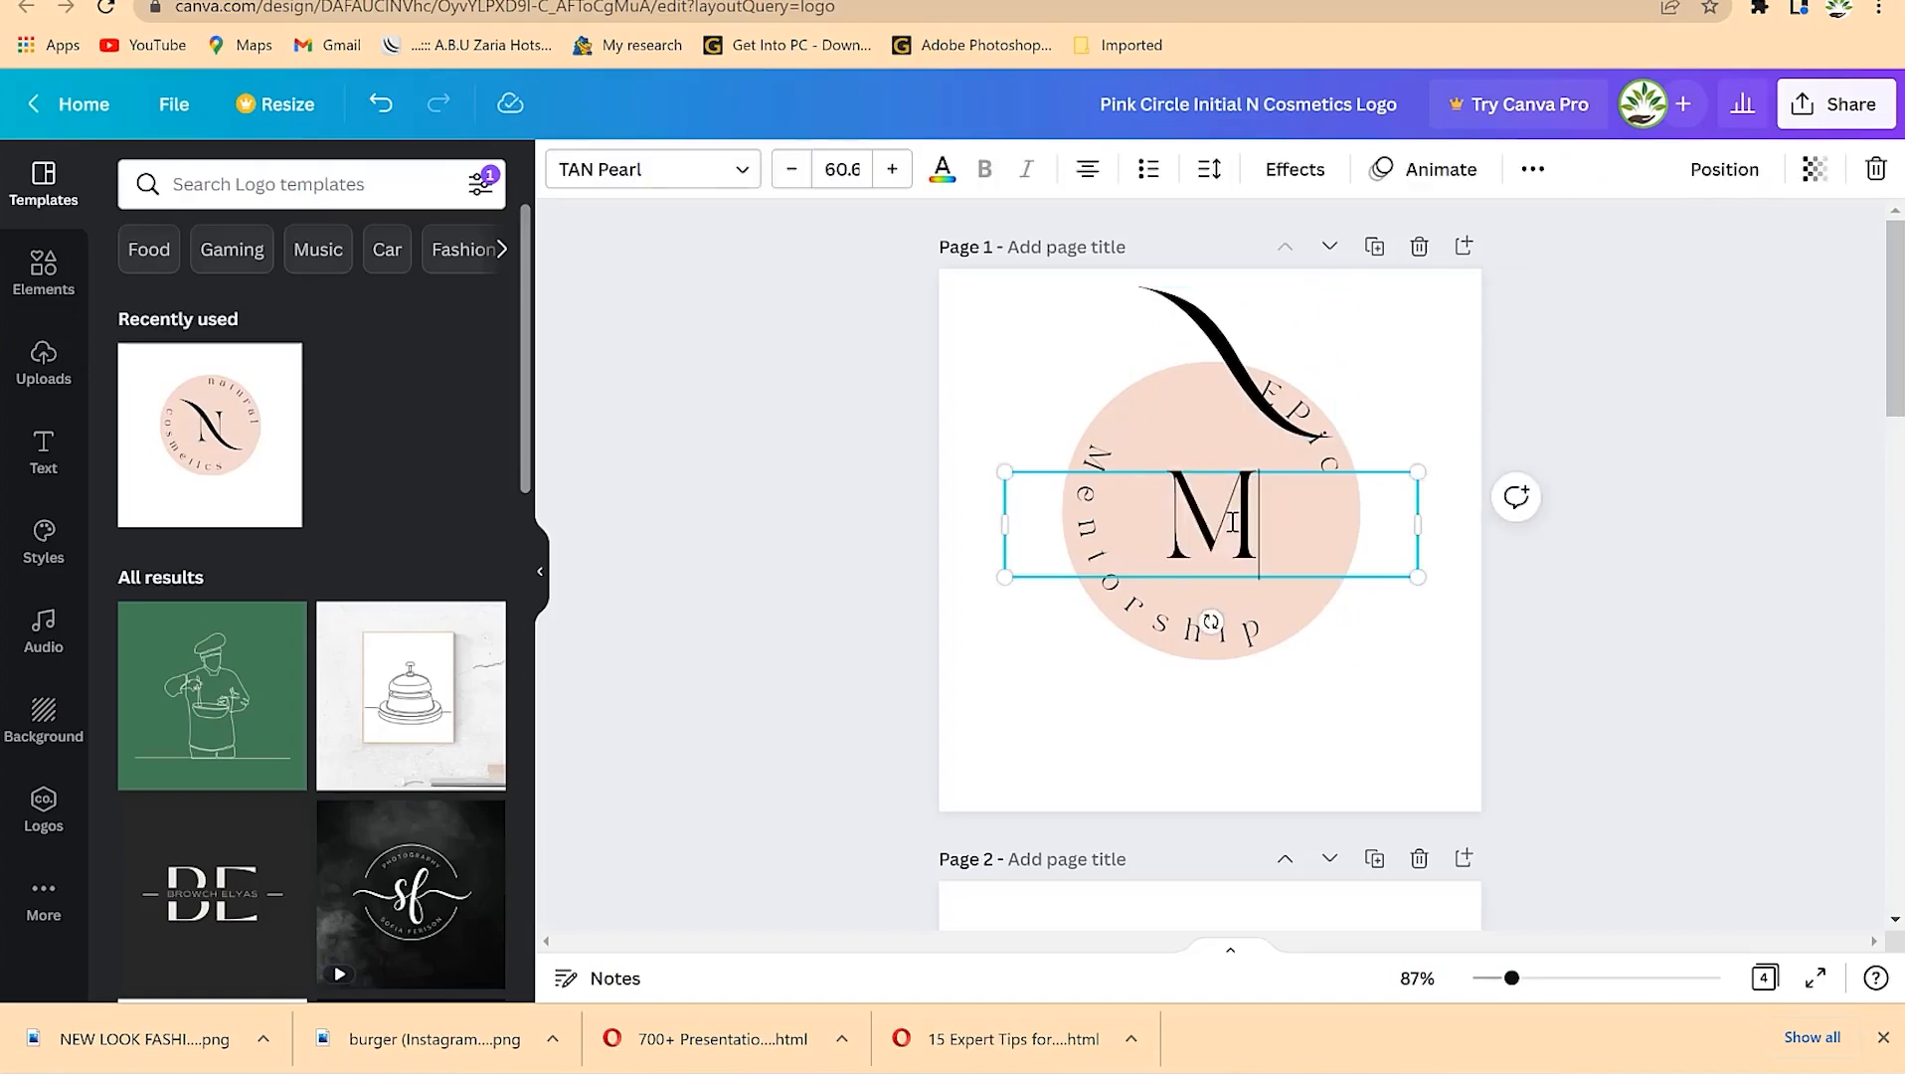
{"action": "left_click", "coordinate": [1501, 382]}
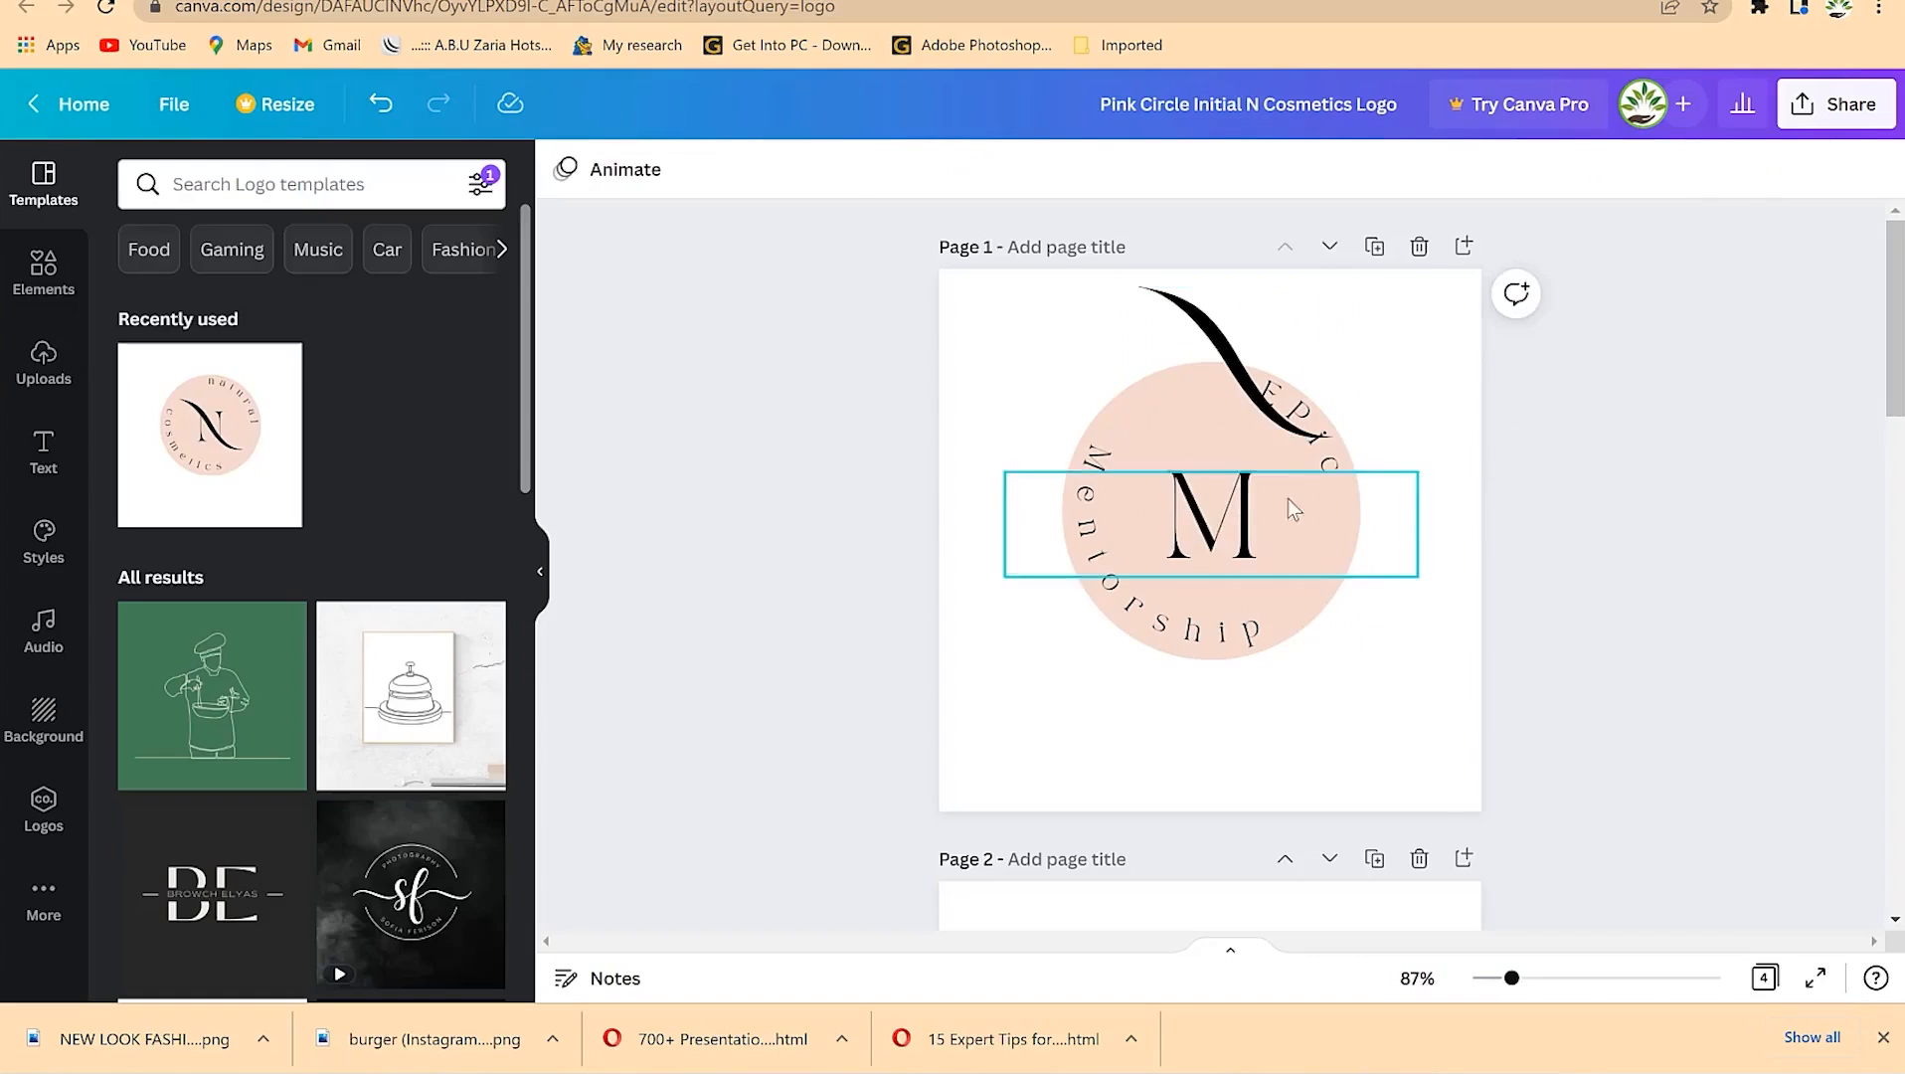
Step: Move the swoosh back down over the letter M, vertically centred on the pink circle
{"action": "left_click", "coordinate": [1229, 355]}
{"action": "left_click_drag", "start_coordinate": [1225, 399], "coordinate": [1190, 496]}
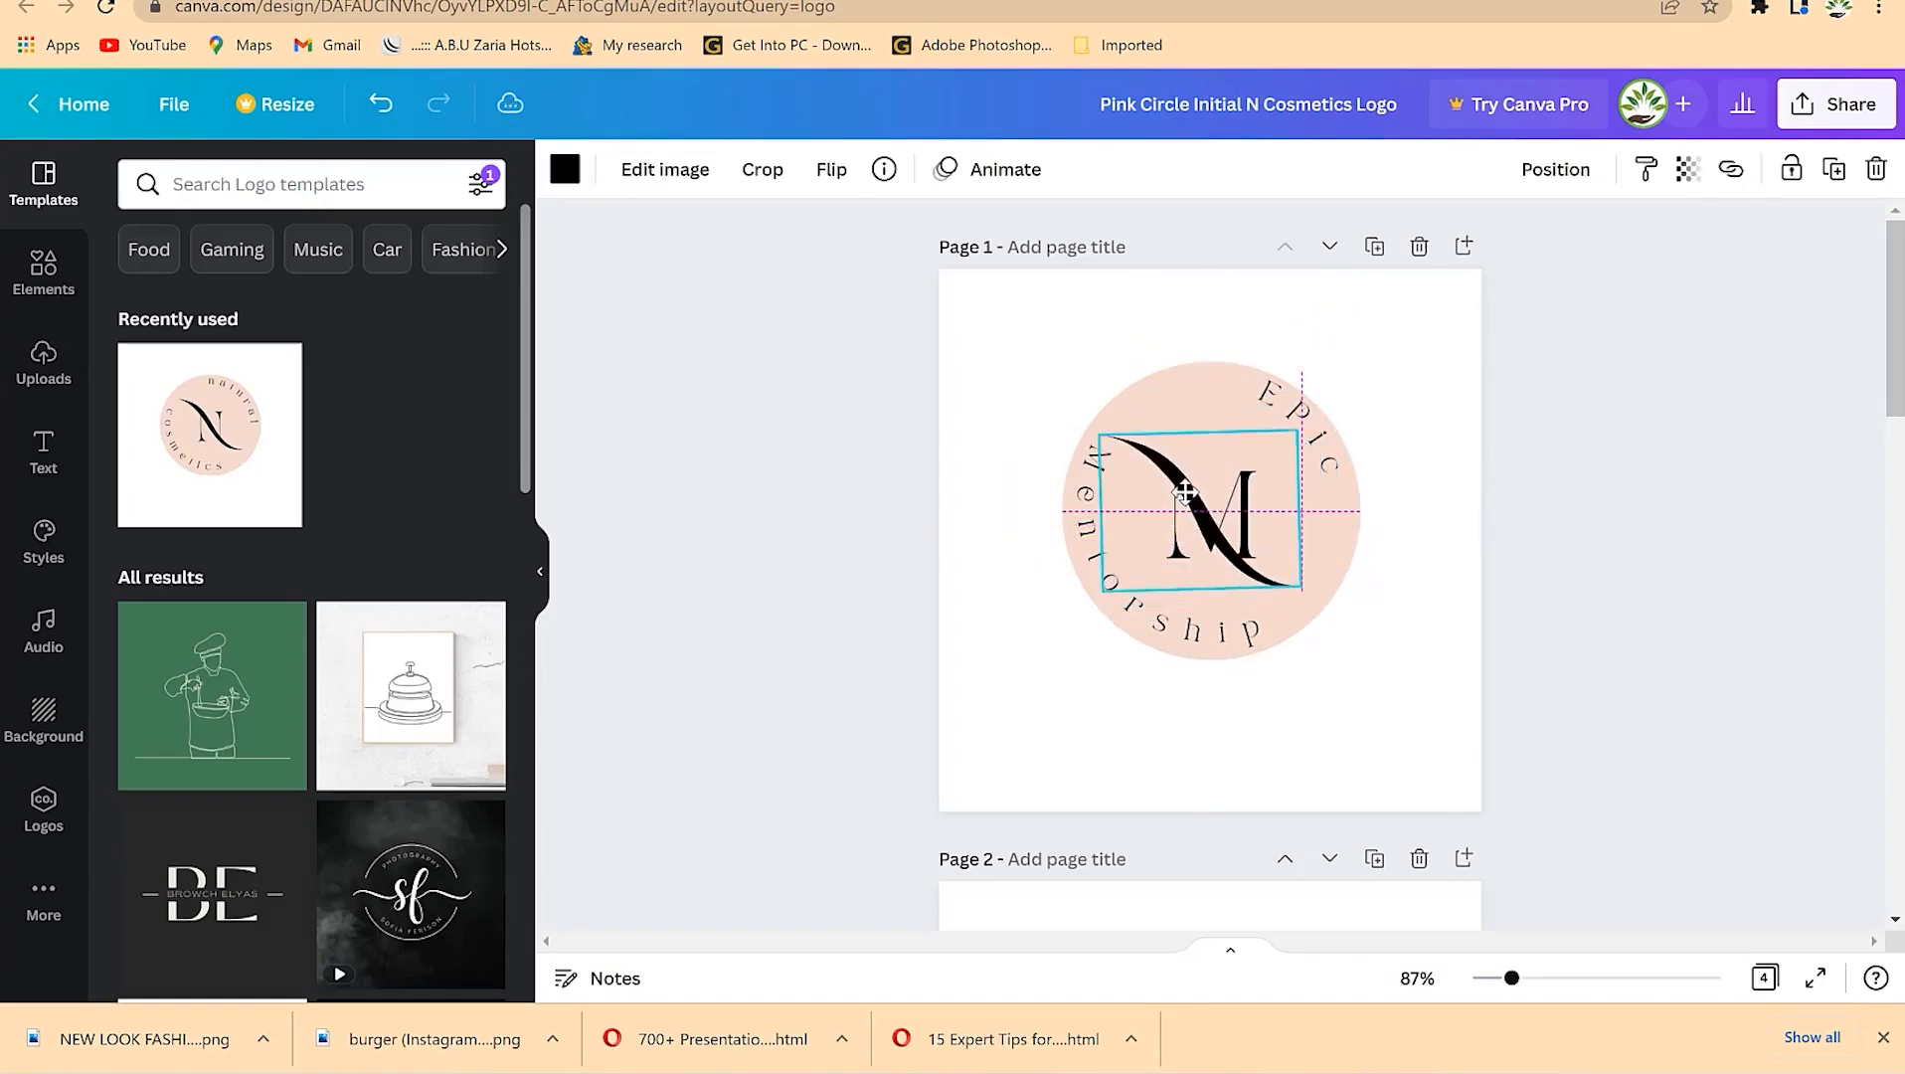
{"action": "left_click", "coordinate": [1442, 388]}
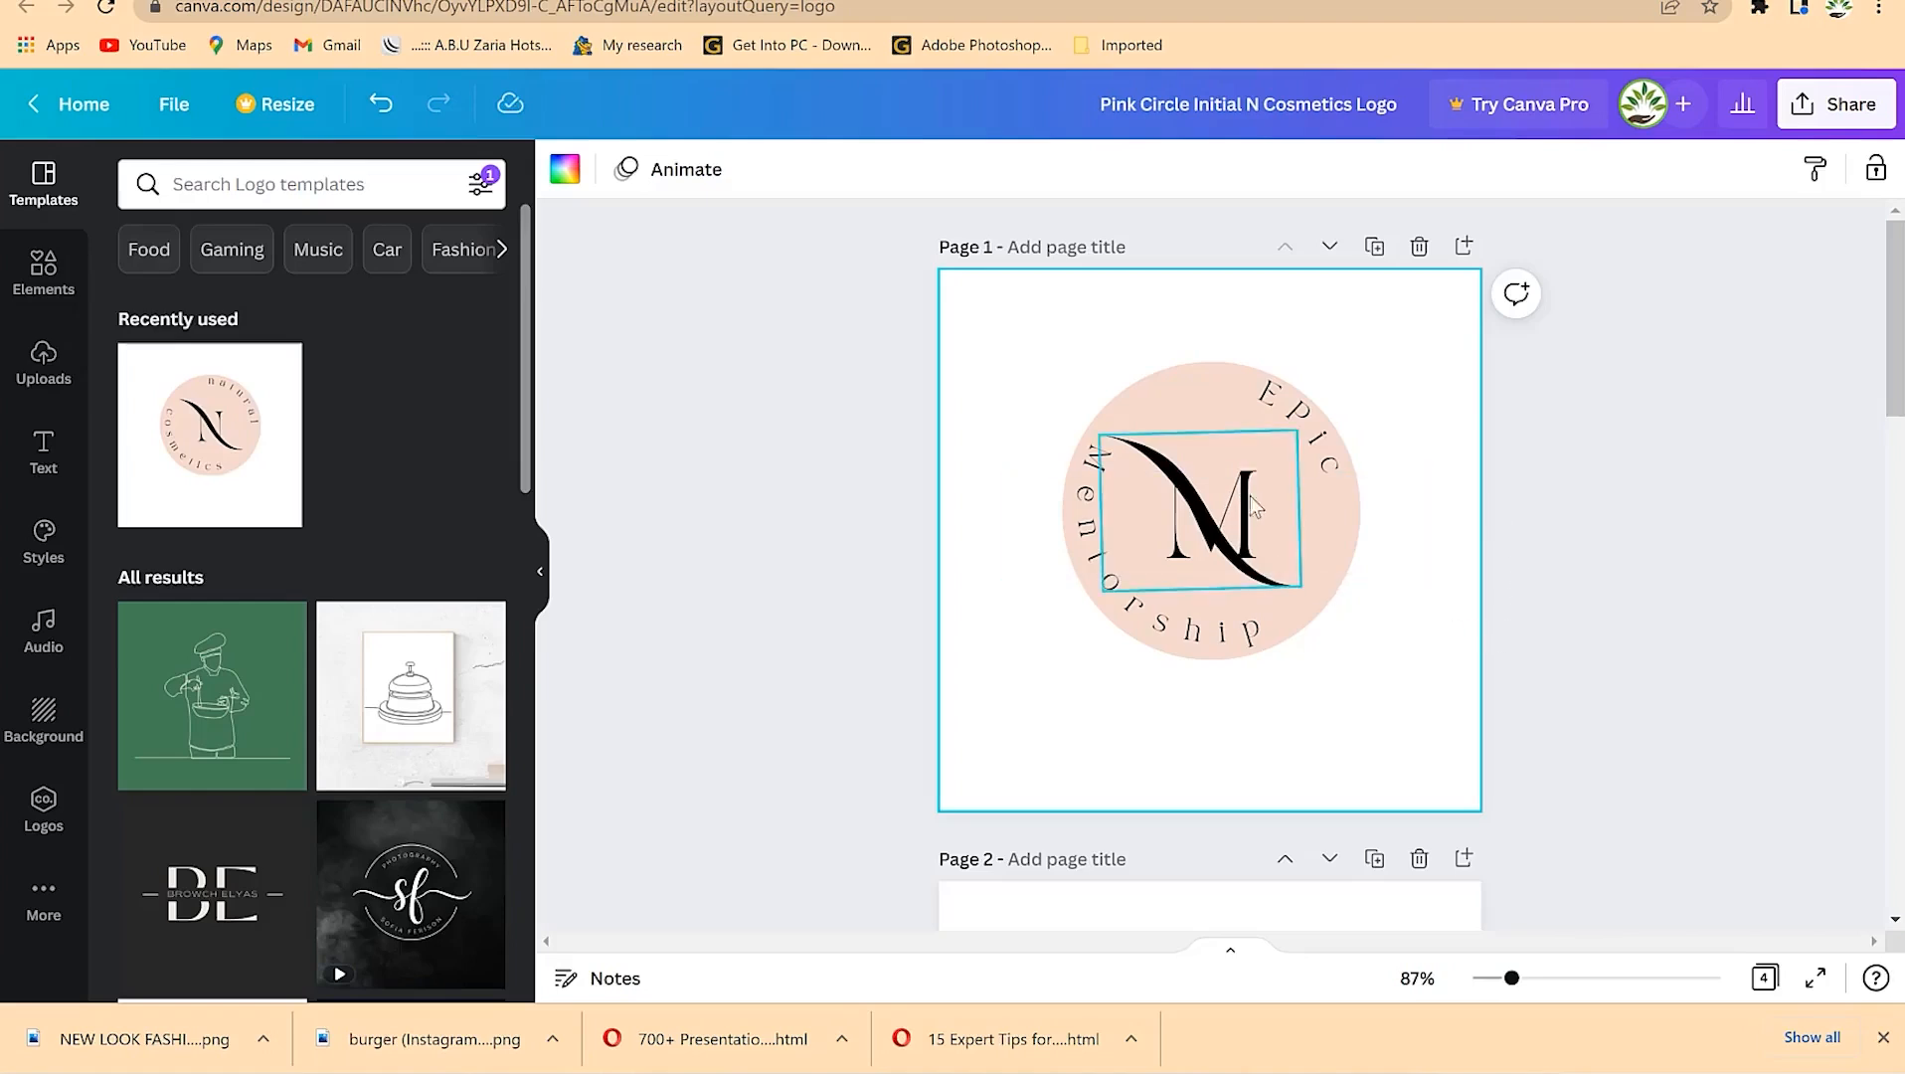
Step: Recolour the swoosh across the letter M from the default colours, trying light orange and settling on dark blue
{"action": "left_click", "coordinate": [1167, 475]}
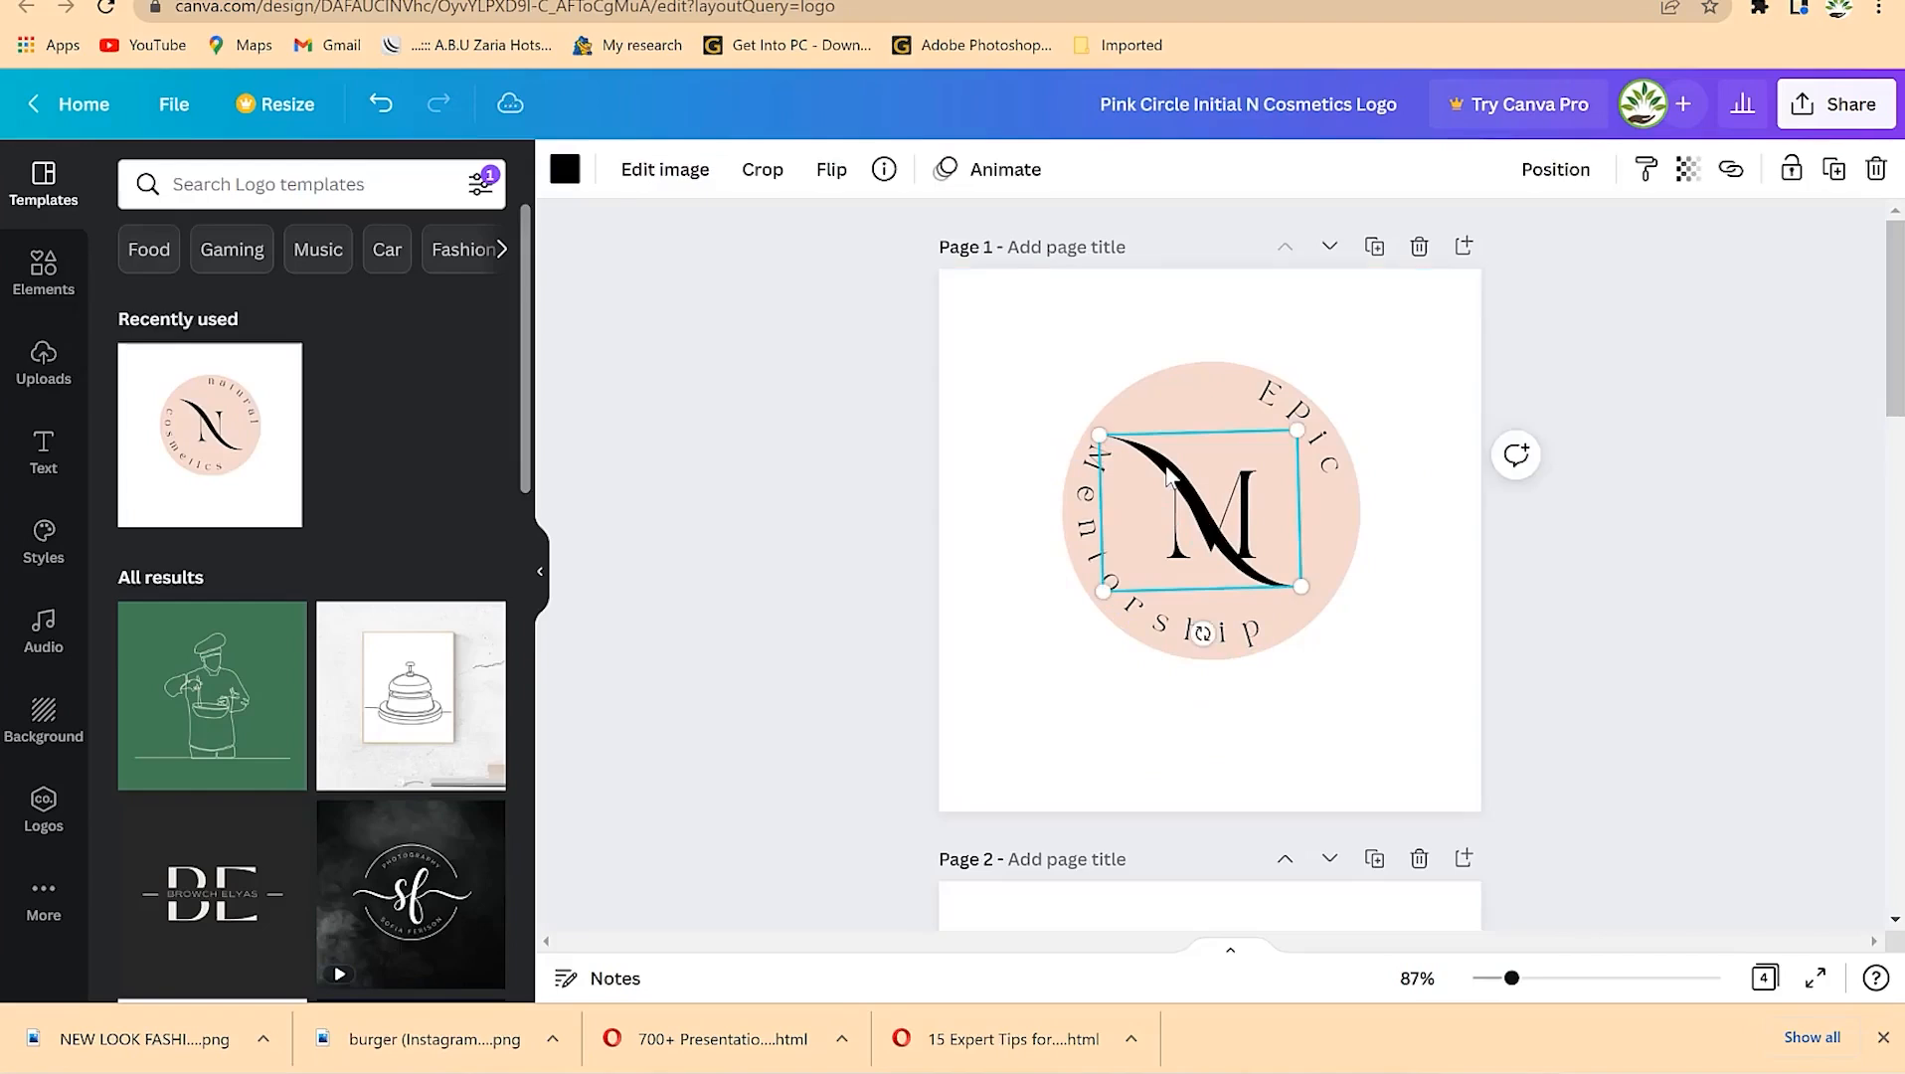
{"action": "left_click", "coordinate": [567, 170]}
{"action": "left_click", "coordinate": [412, 823]}
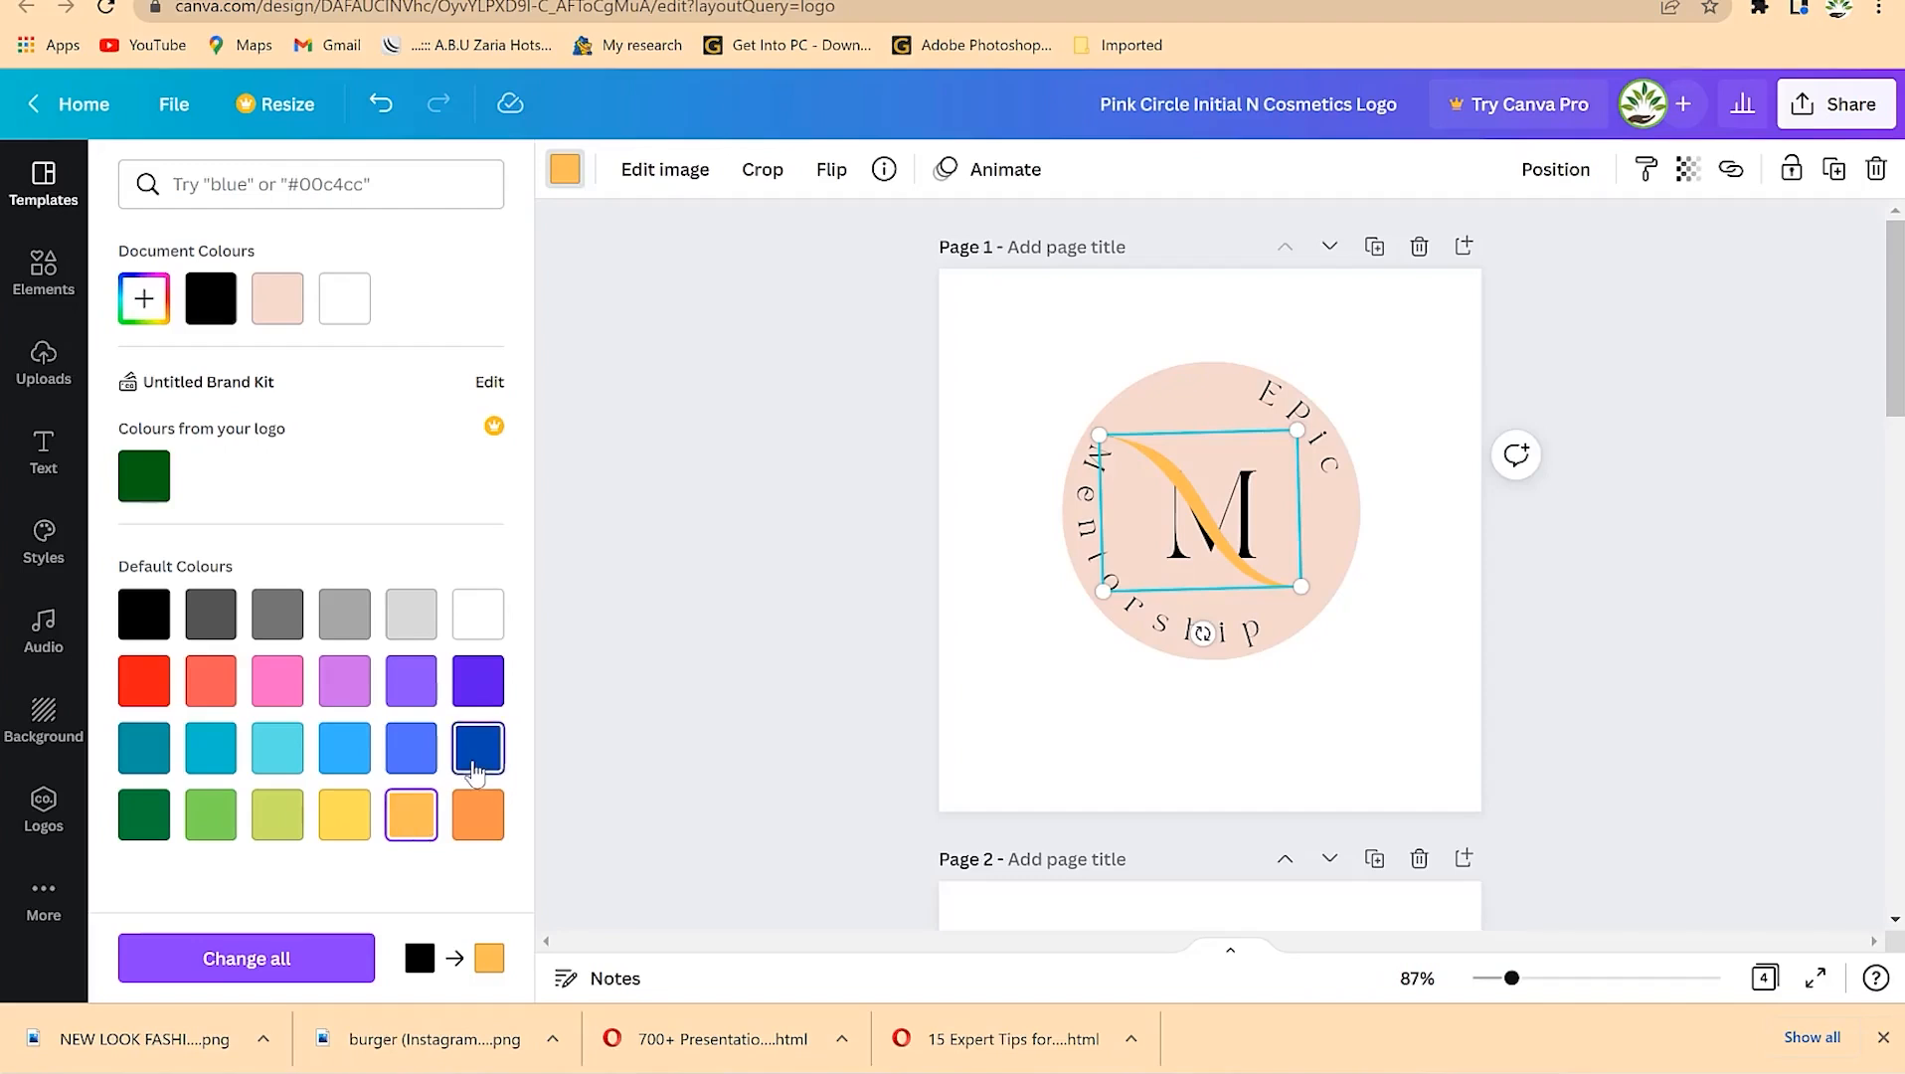
{"action": "left_click", "coordinate": [476, 768]}
{"action": "left_click", "coordinate": [1261, 505]}
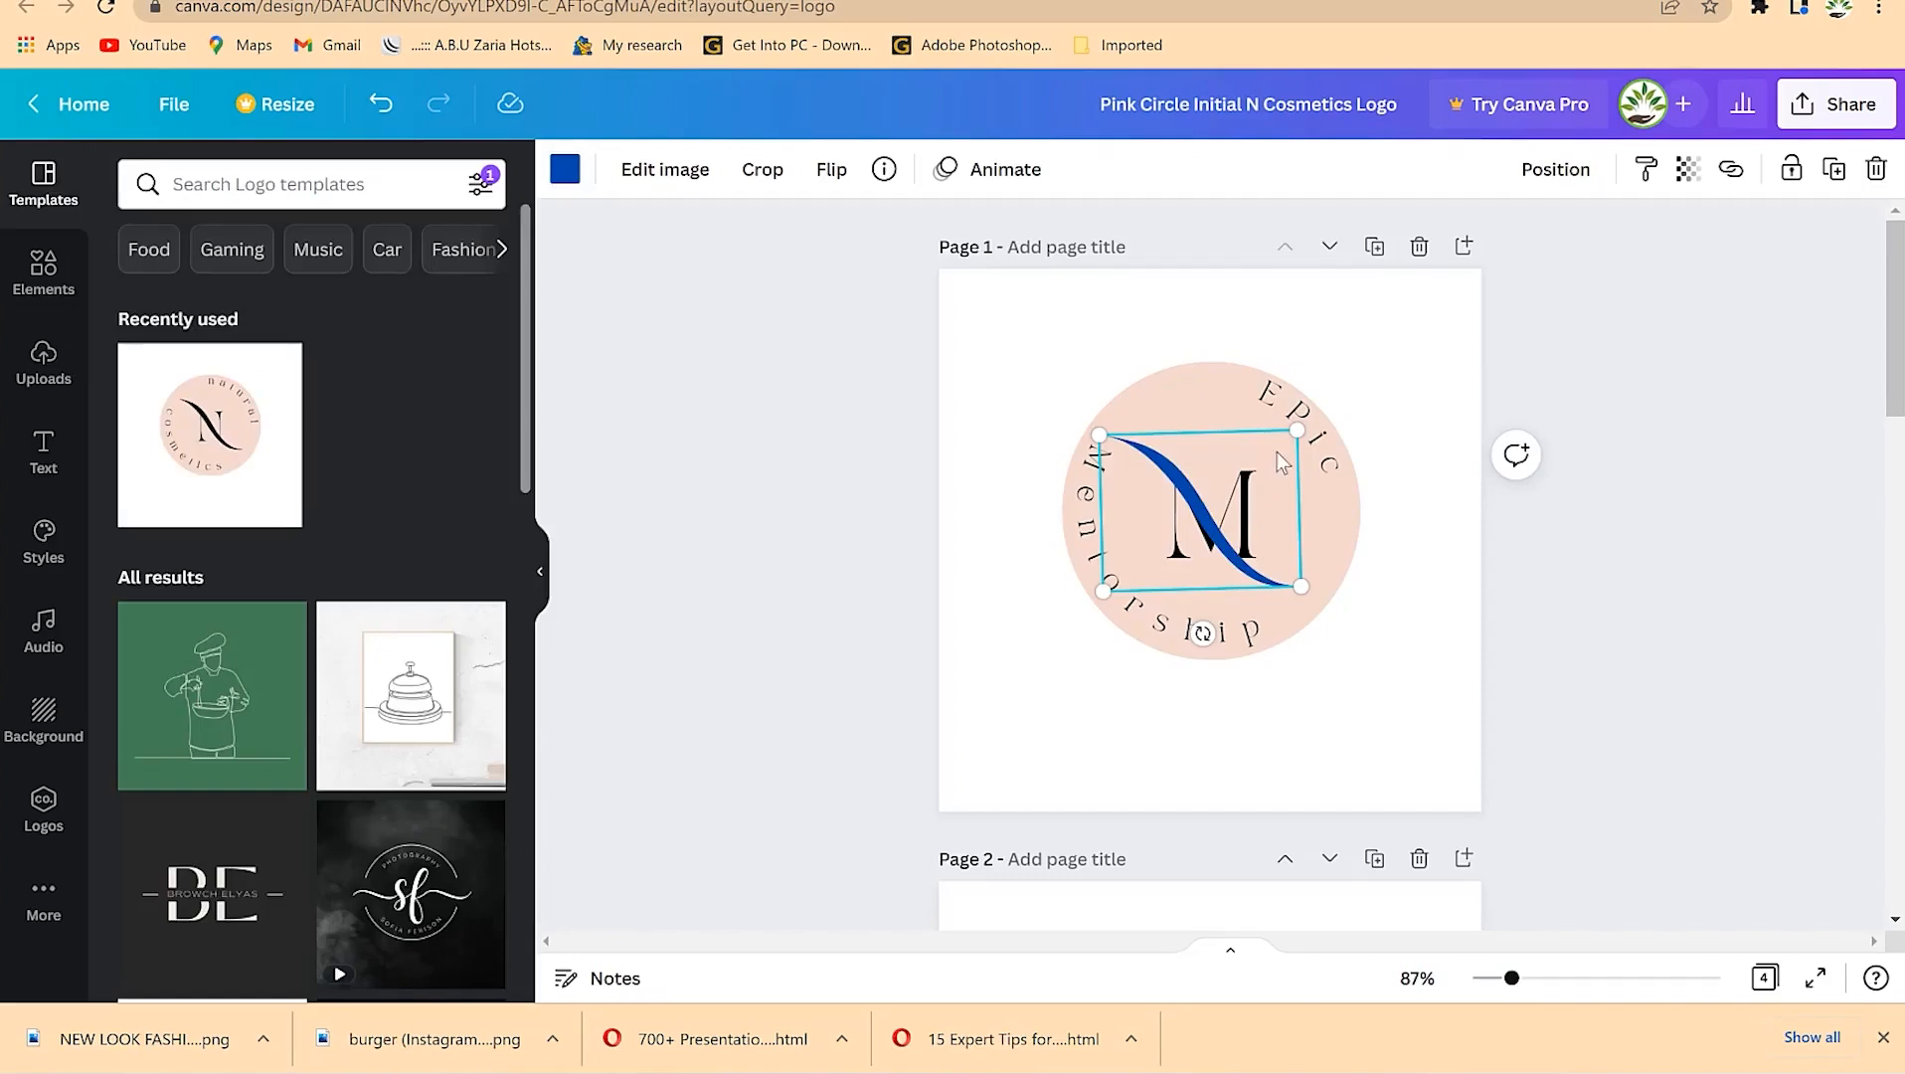
Step: Move the blue swoosh down off the central letter M and recolour the M in the same dark blue
{"action": "left_click_drag", "start_coordinate": [1233, 512], "coordinate": [1233, 580]}
{"action": "left_click", "coordinate": [1251, 479]}
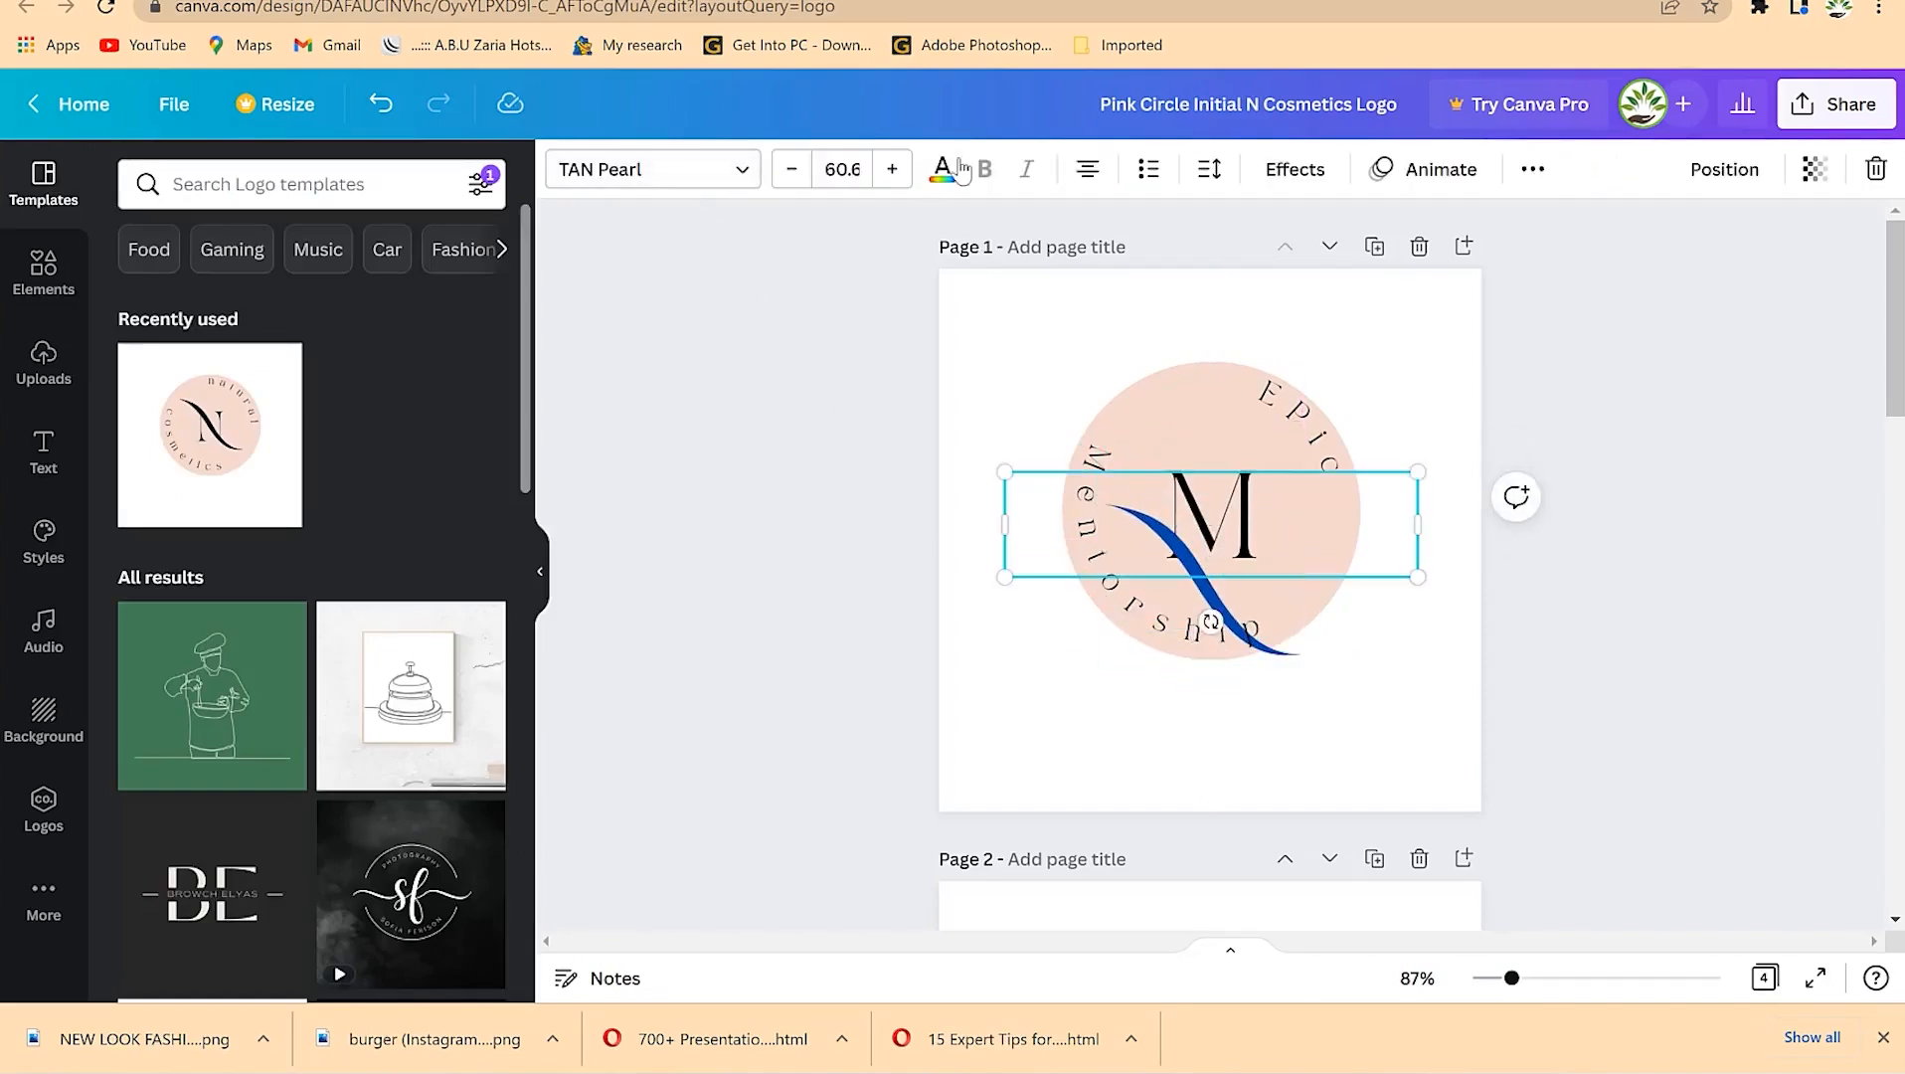
{"action": "left_click", "coordinate": [942, 174]}
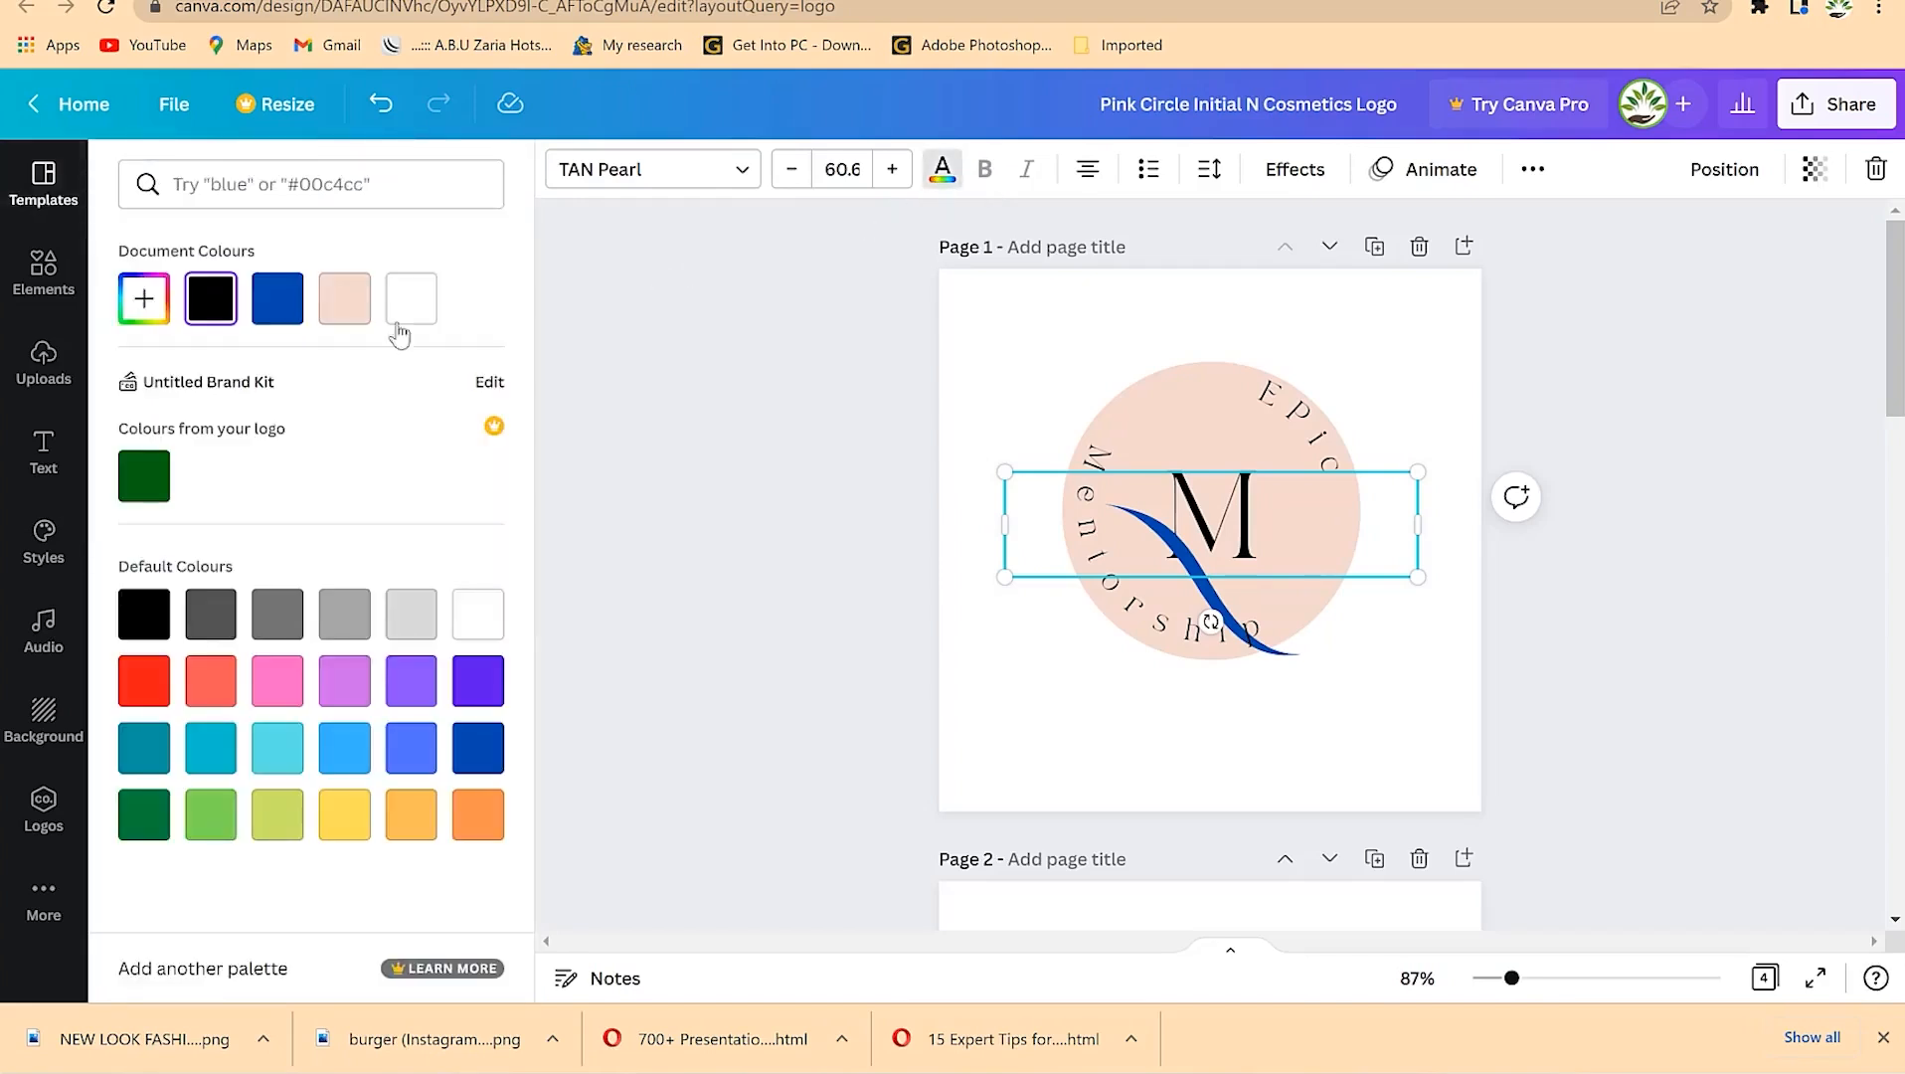
{"action": "left_click", "coordinate": [288, 309]}
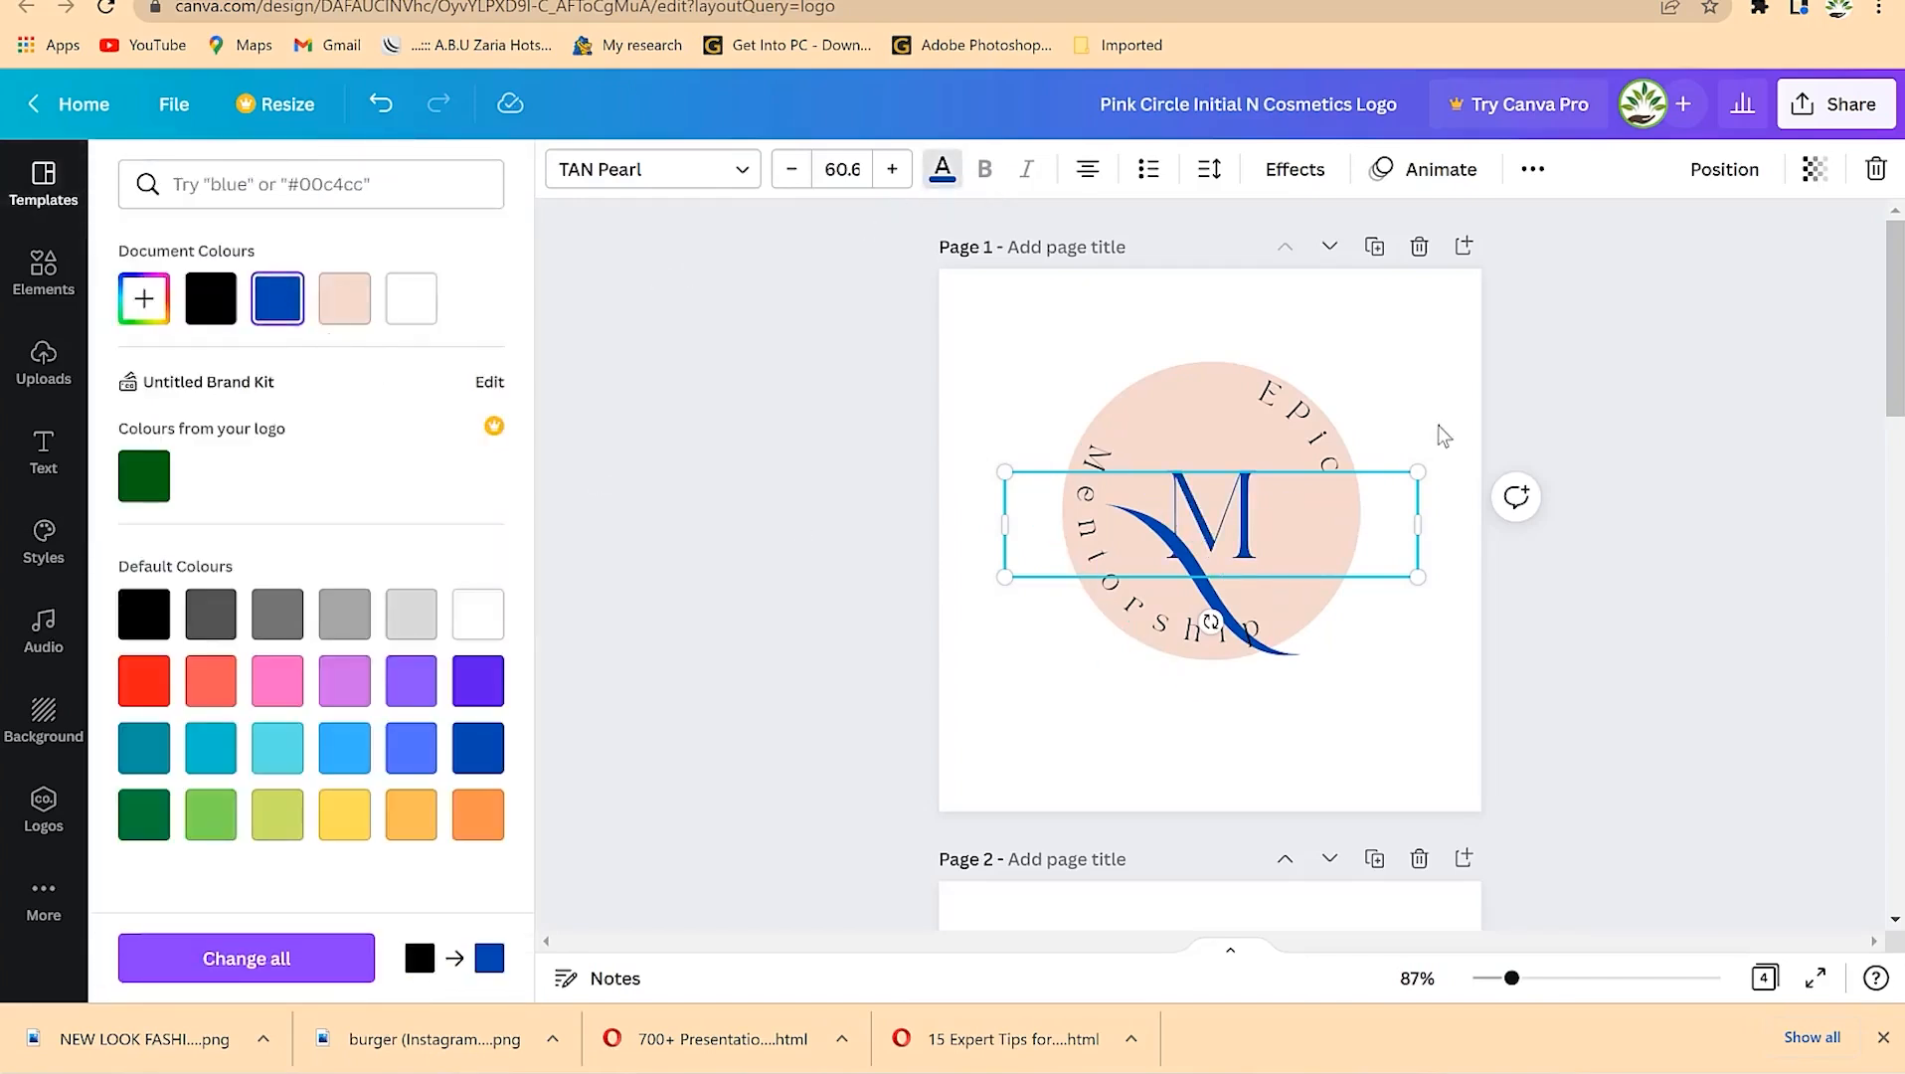
Step: Move the blue swoosh back up across the letter M, centred on the pink circle
{"action": "left_click", "coordinate": [1233, 615]}
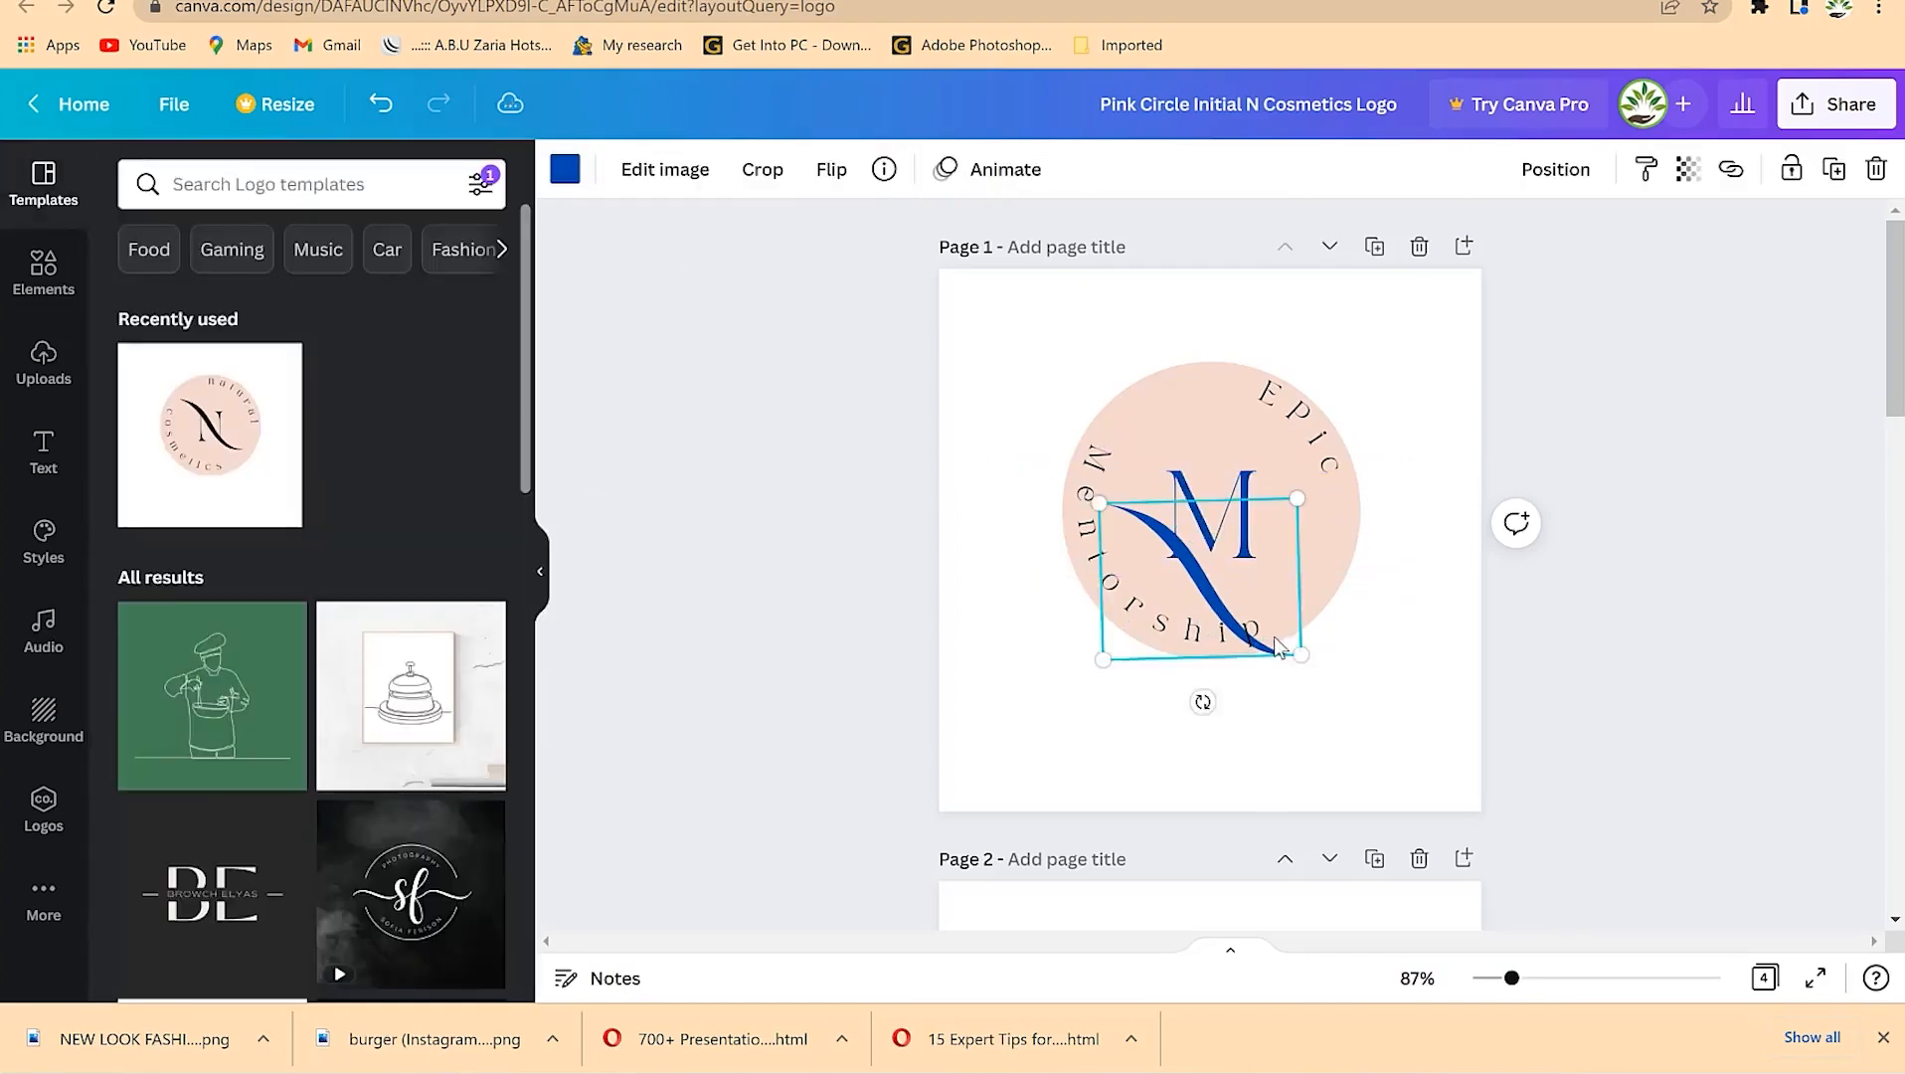
{"action": "left_click", "coordinate": [1233, 609]}
{"action": "left_click", "coordinate": [1265, 575]}
{"action": "left_click_drag", "start_coordinate": [1265, 577], "coordinate": [1251, 485]}
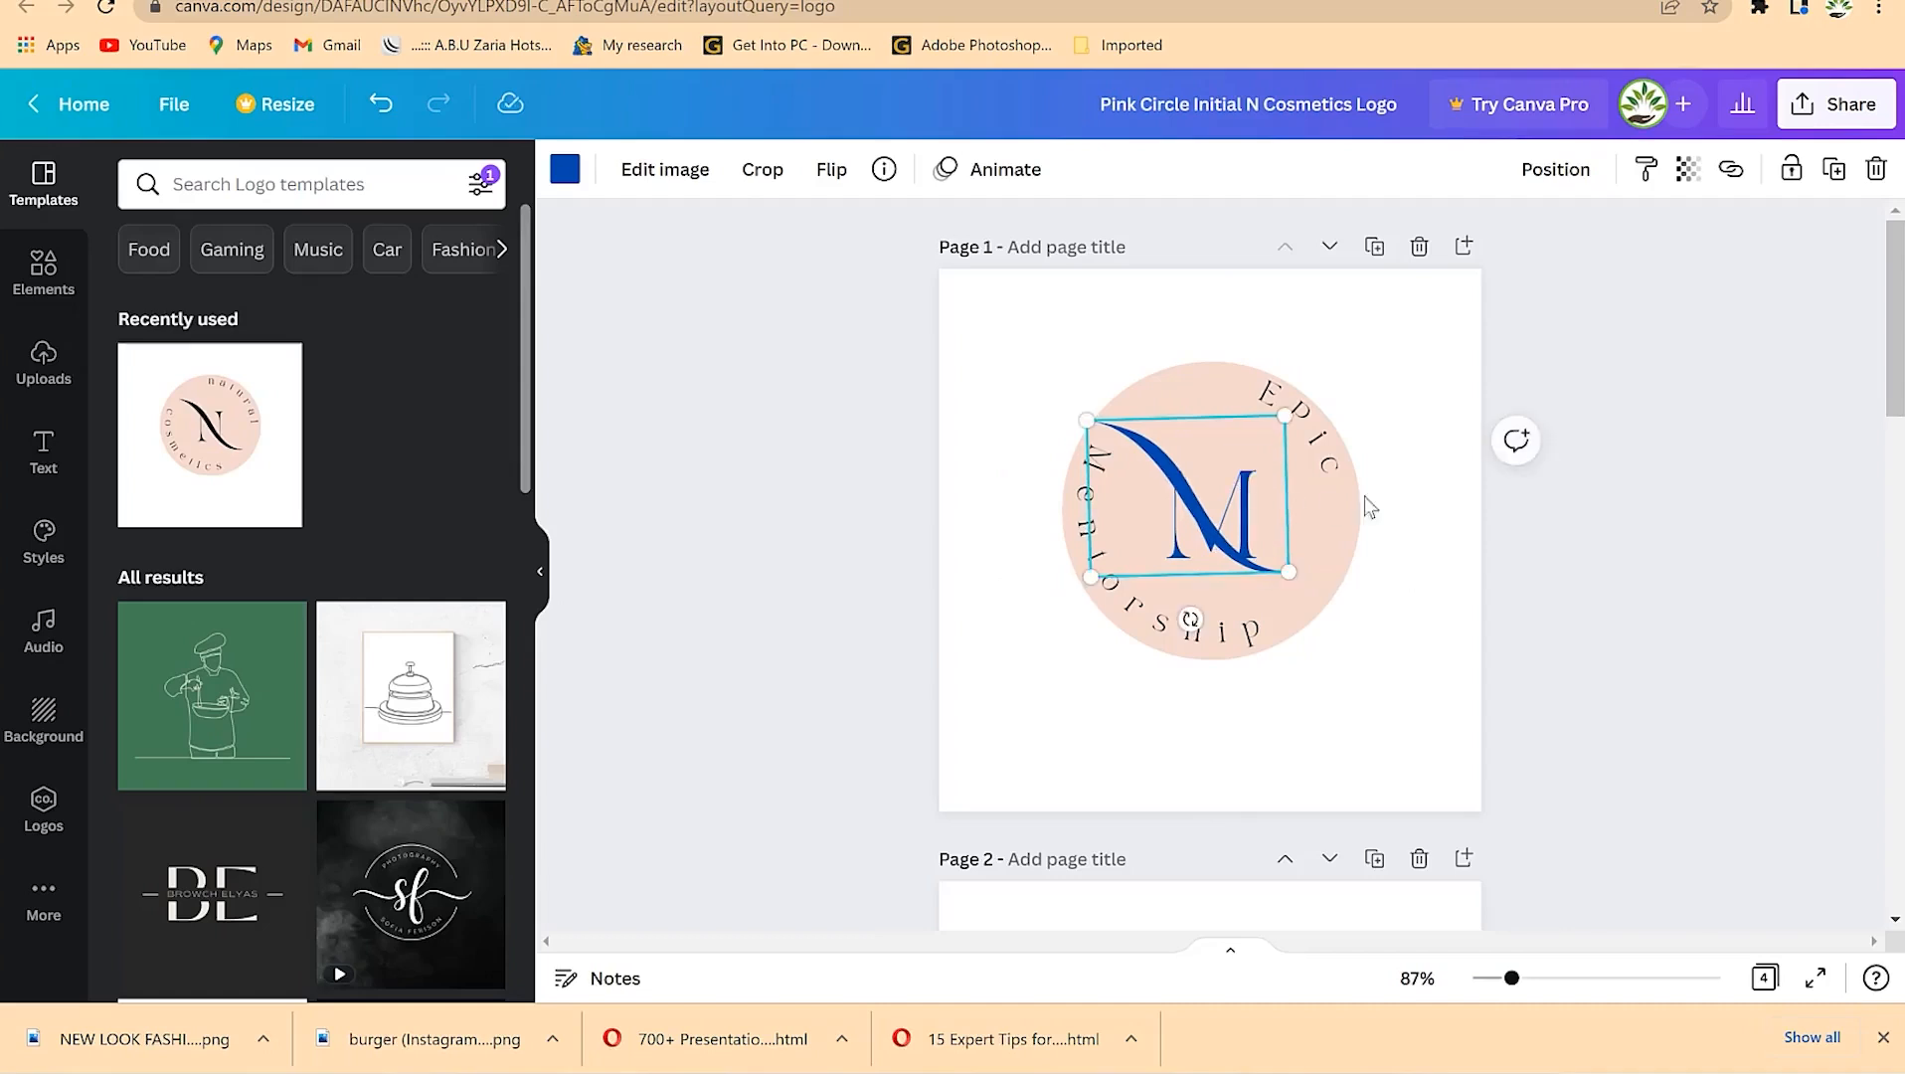
{"action": "left_click", "coordinate": [1433, 458]}
{"action": "left_click_drag", "start_coordinate": [1190, 499], "coordinate": [1200, 514]}
{"action": "left_click", "coordinate": [1473, 452]}
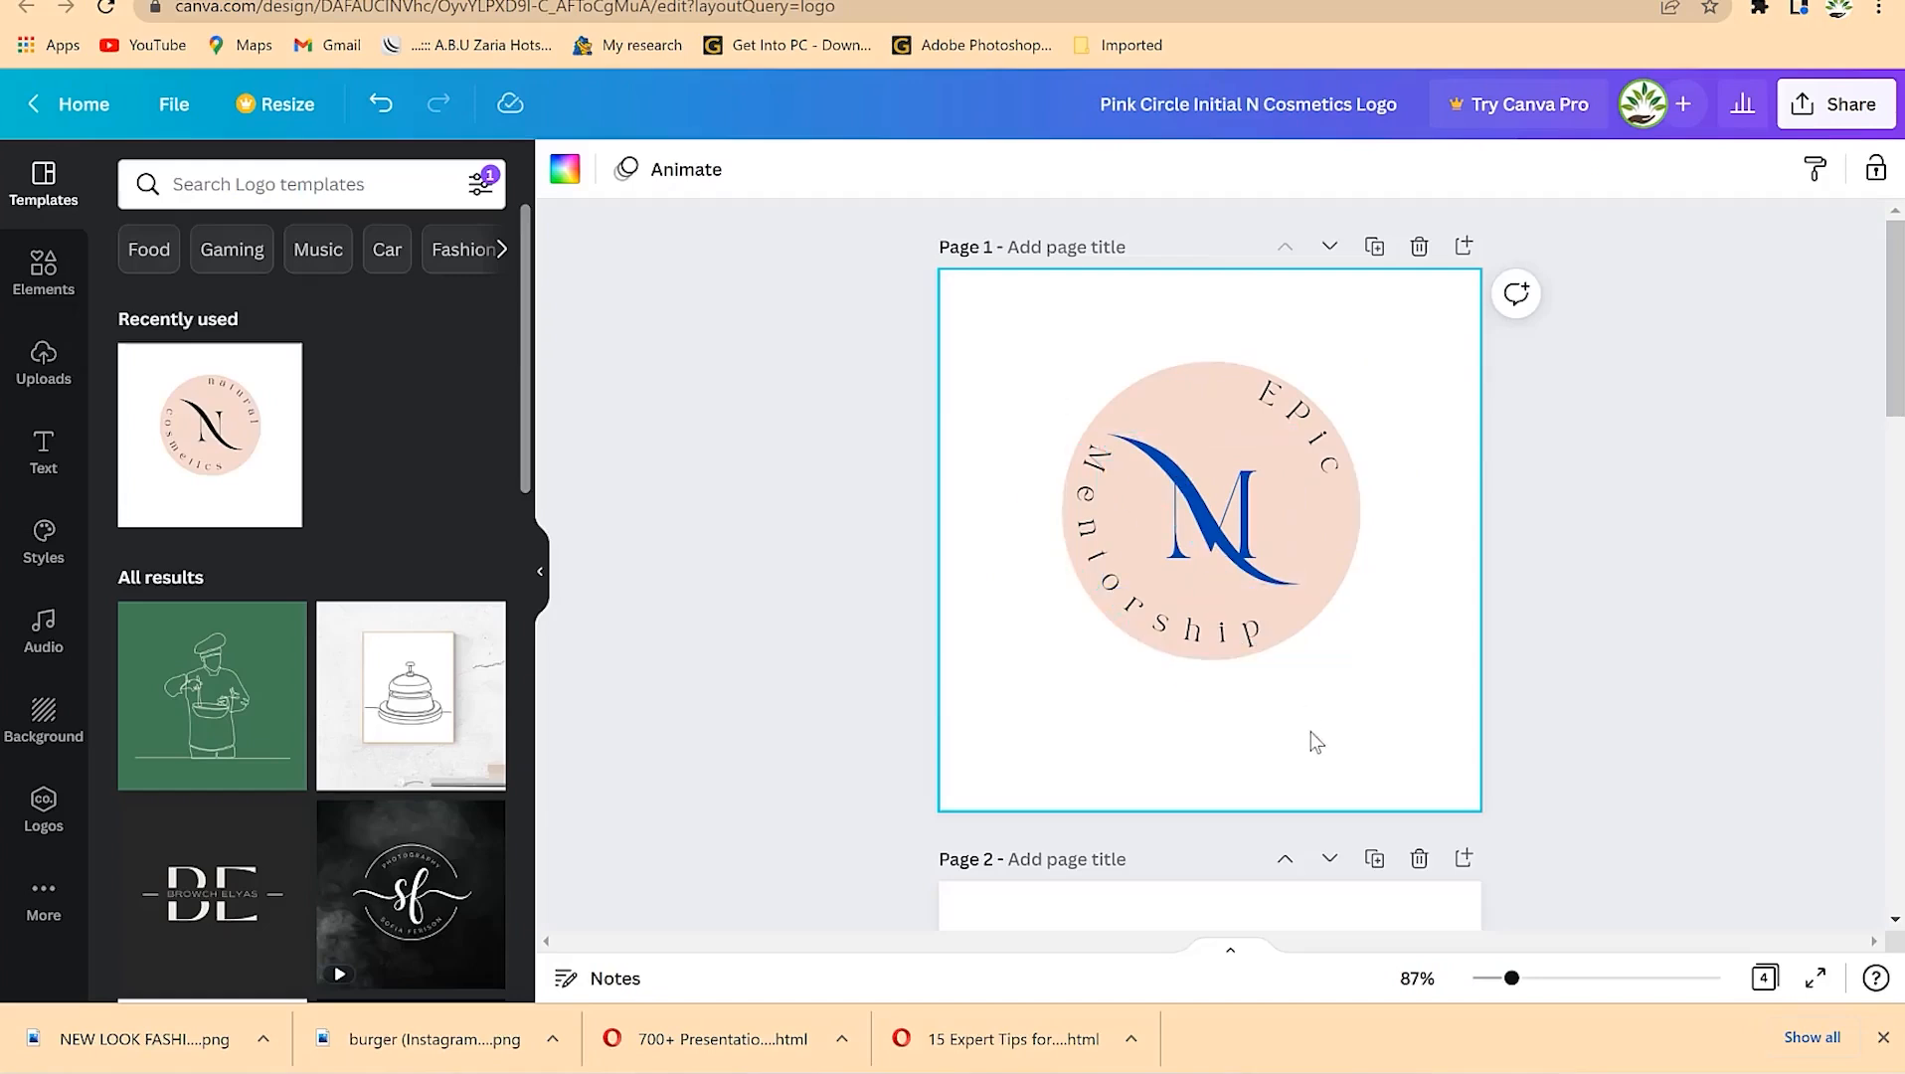
Step: Recolour the pink background circle light grey
{"action": "left_click", "coordinate": [1326, 549]}
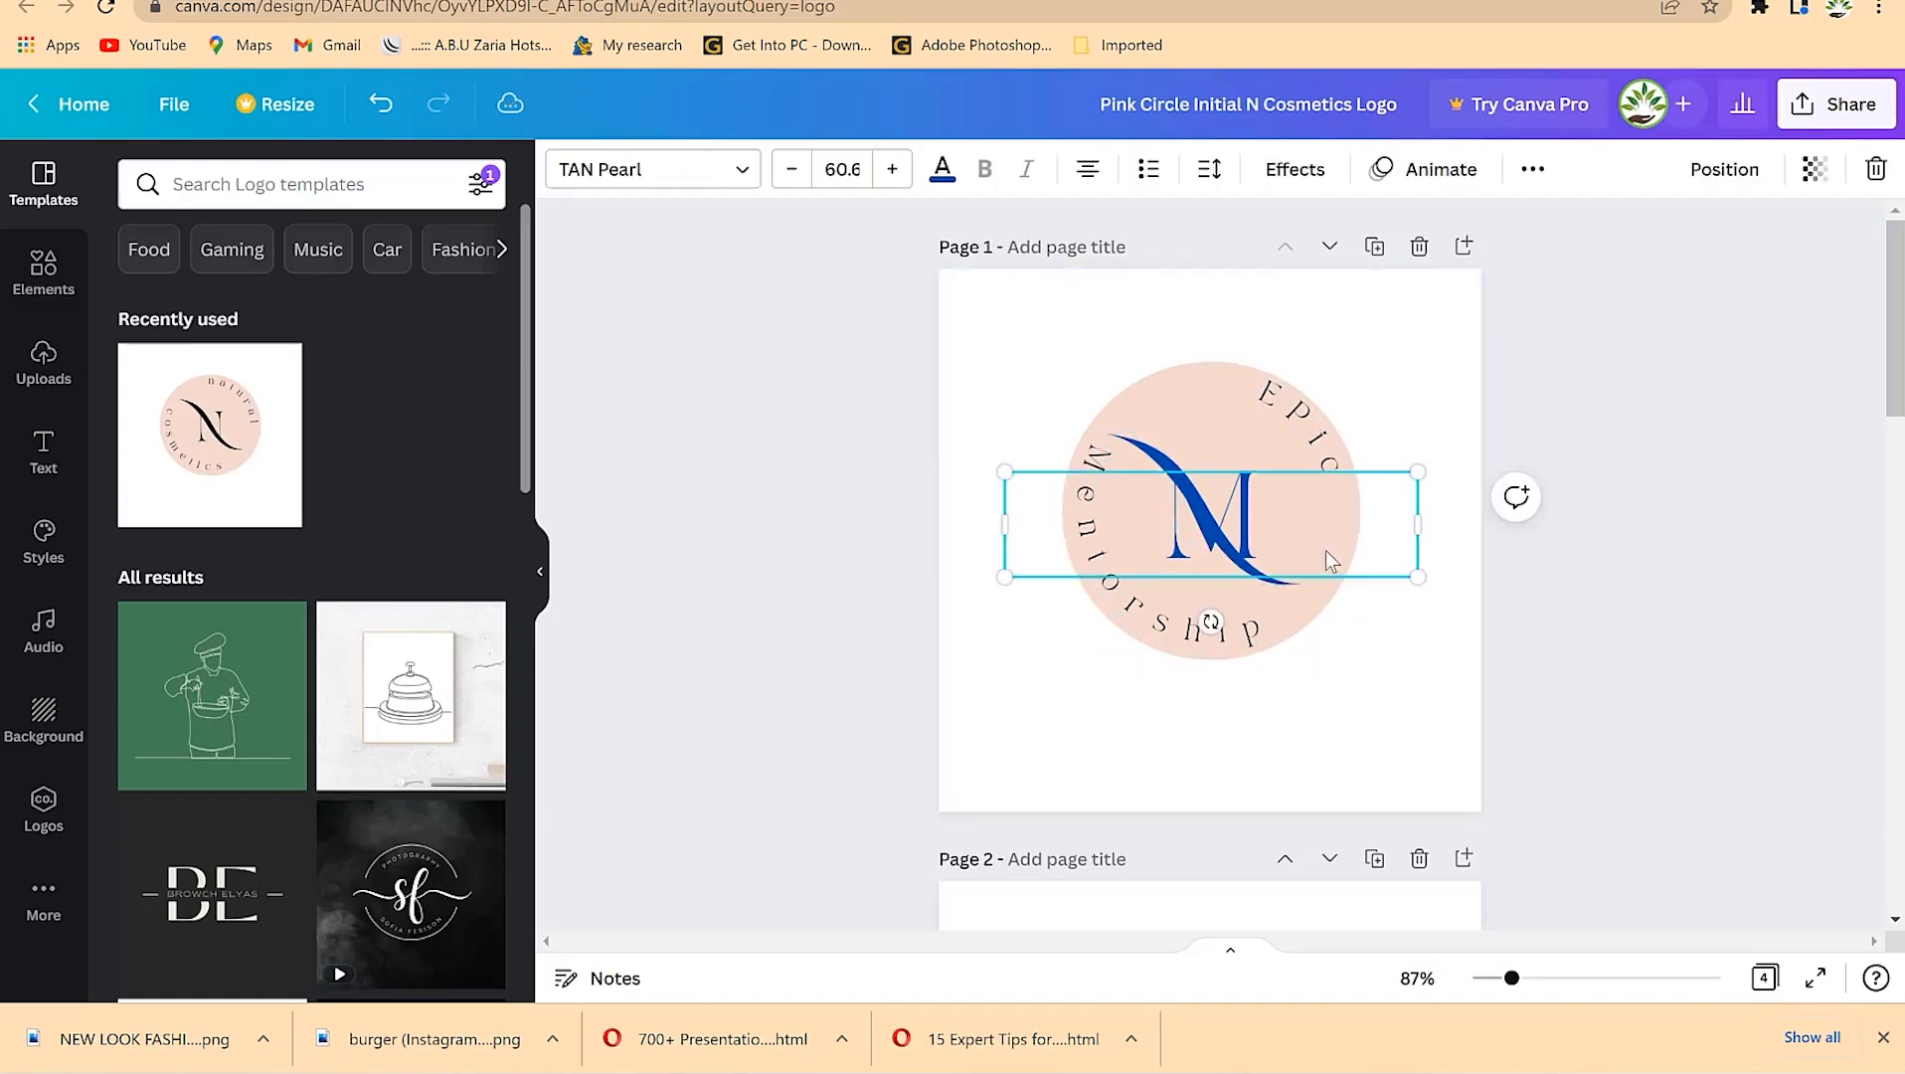
{"action": "left_click", "coordinate": [1311, 602]}
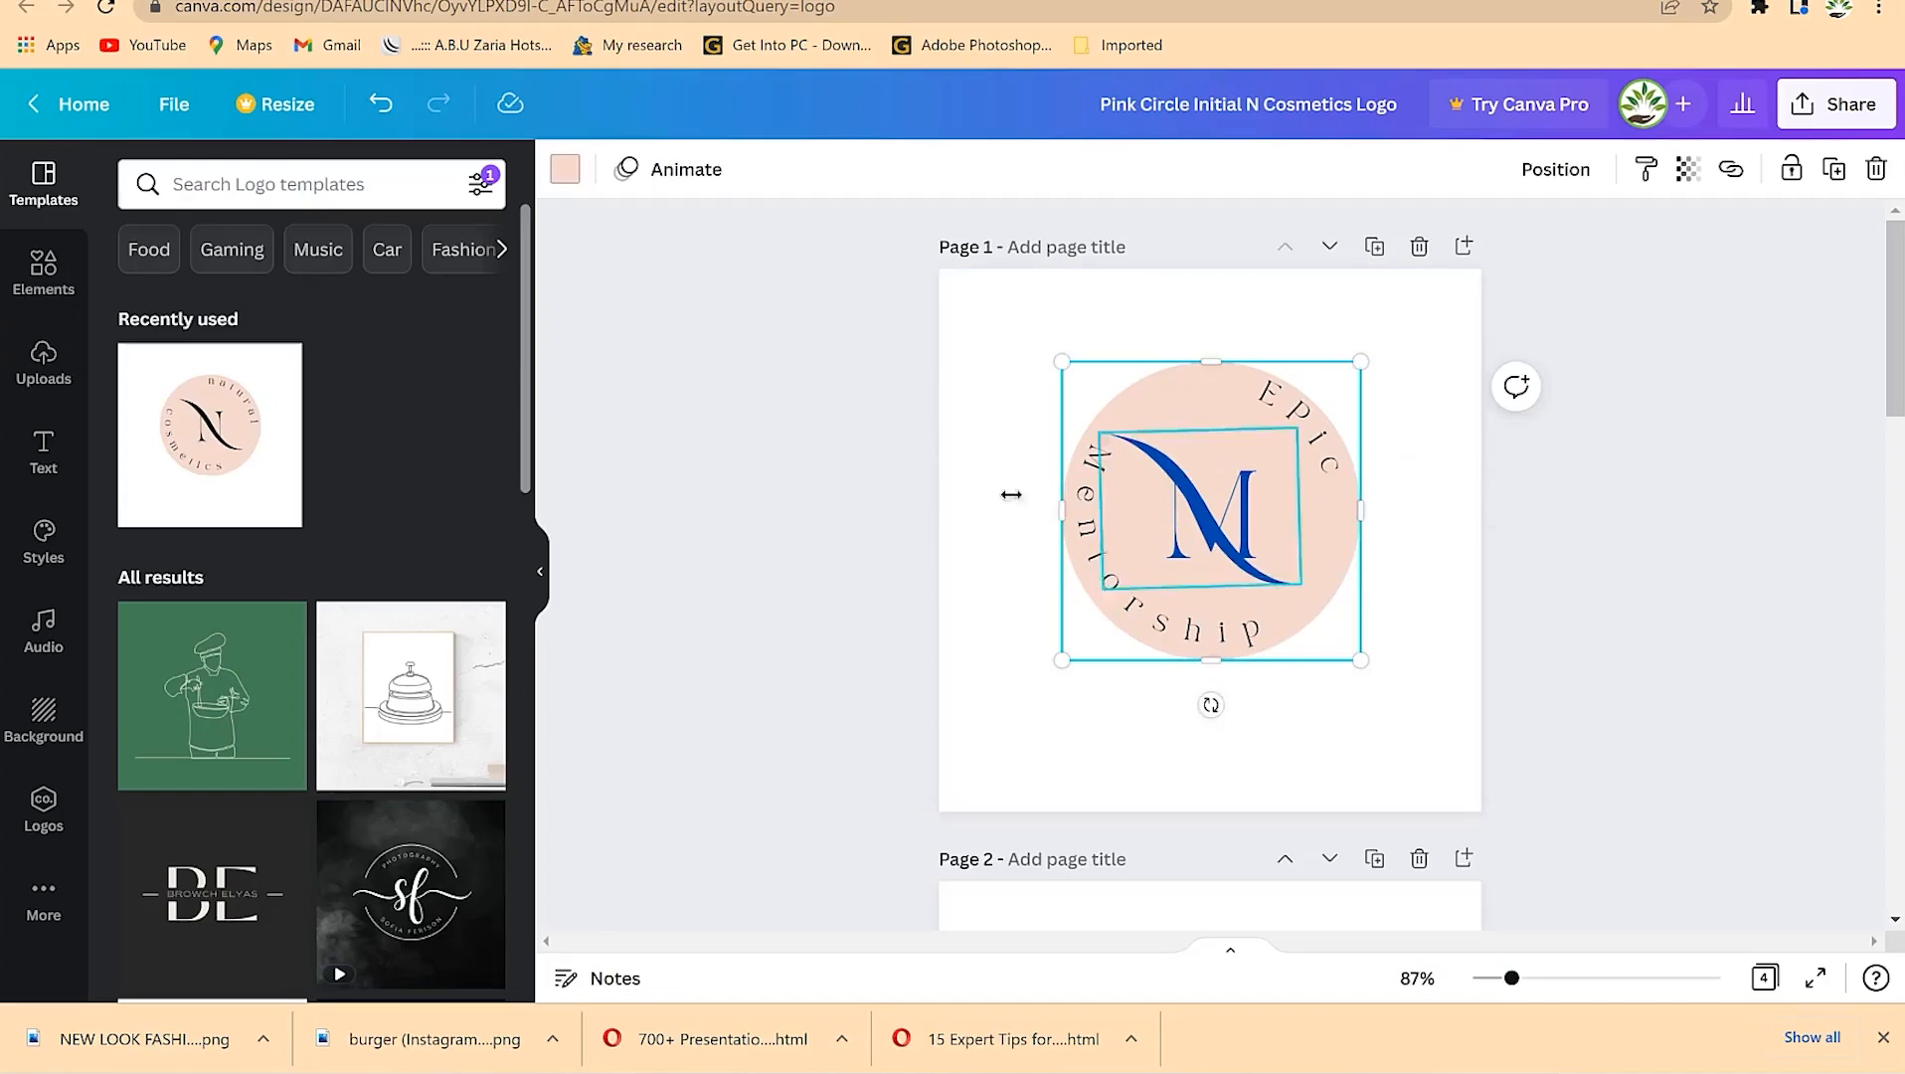
{"action": "left_click", "coordinate": [565, 169]}
{"action": "left_click", "coordinate": [412, 628]}
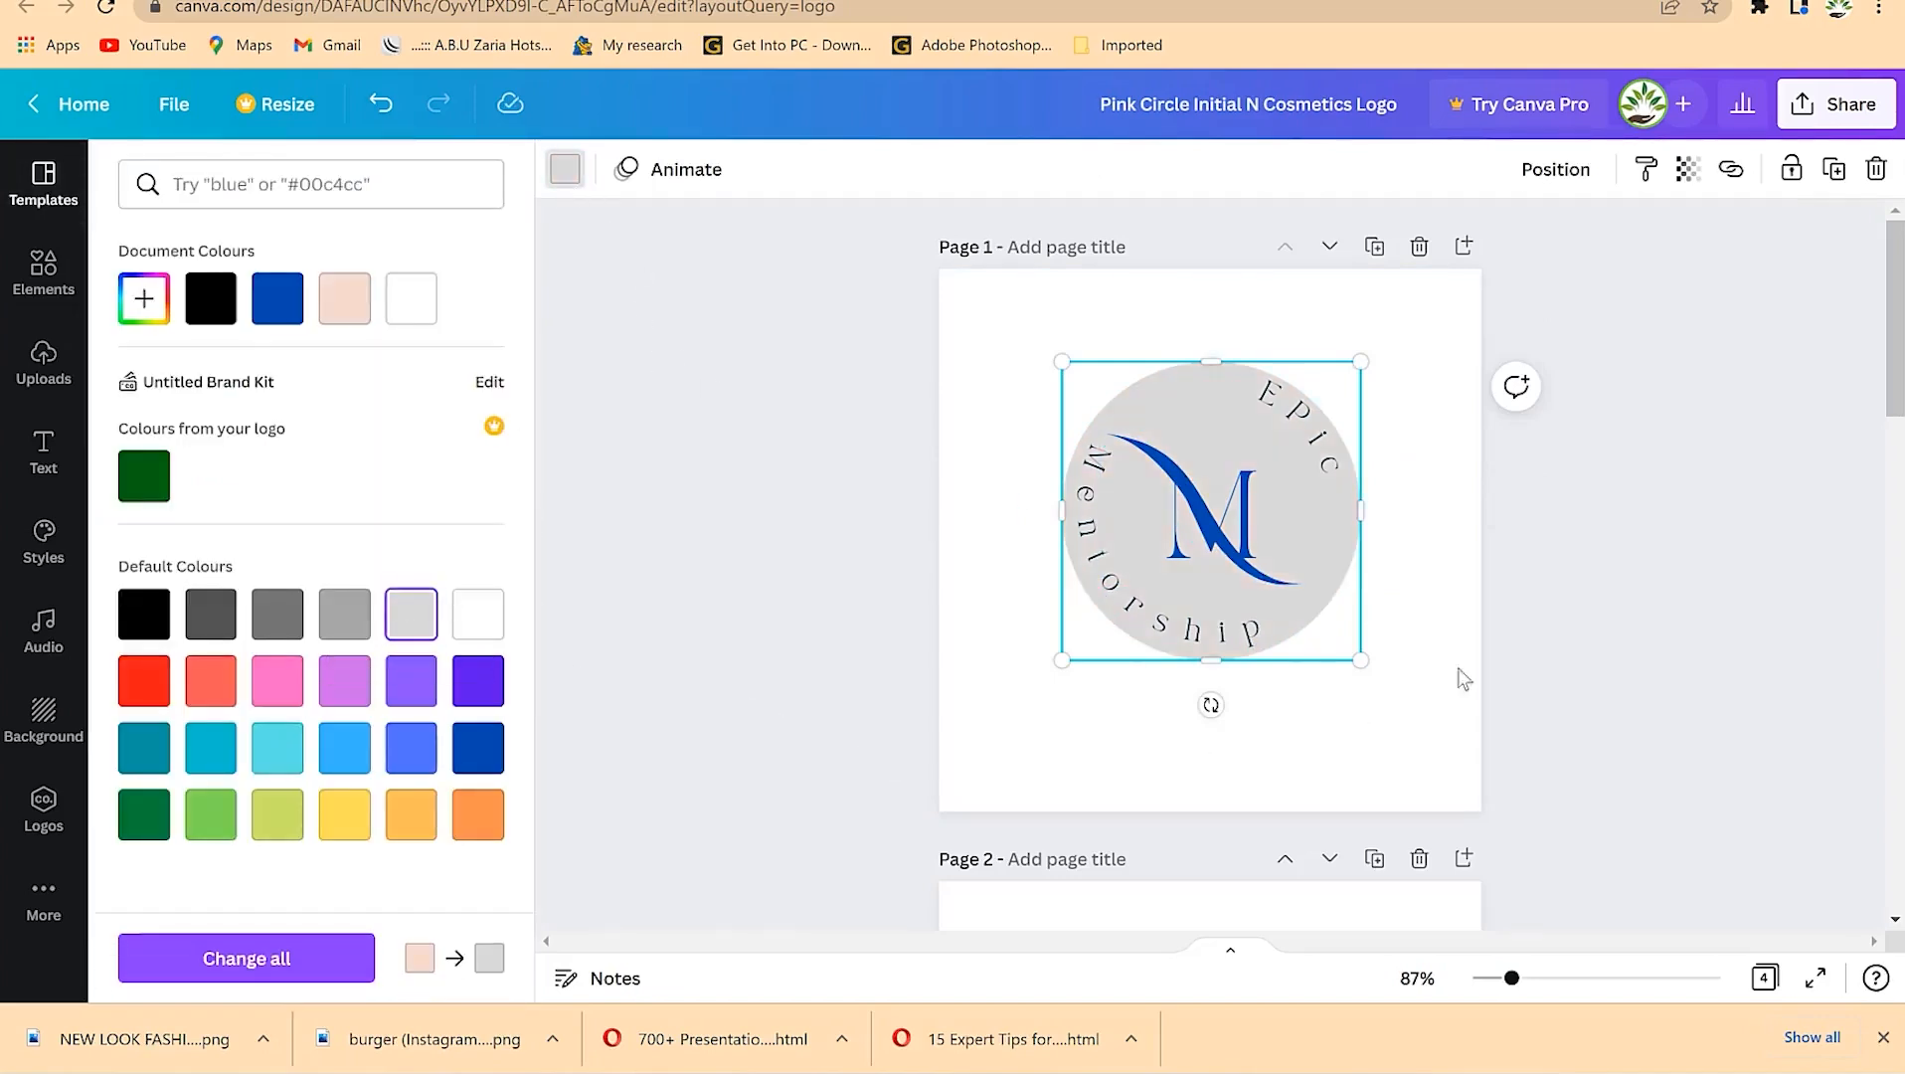
Step: Recolour the curved word "Epic", trying yellow, orange, green, dark blue and black before settling on red
{"action": "left_click", "coordinate": [1318, 439]}
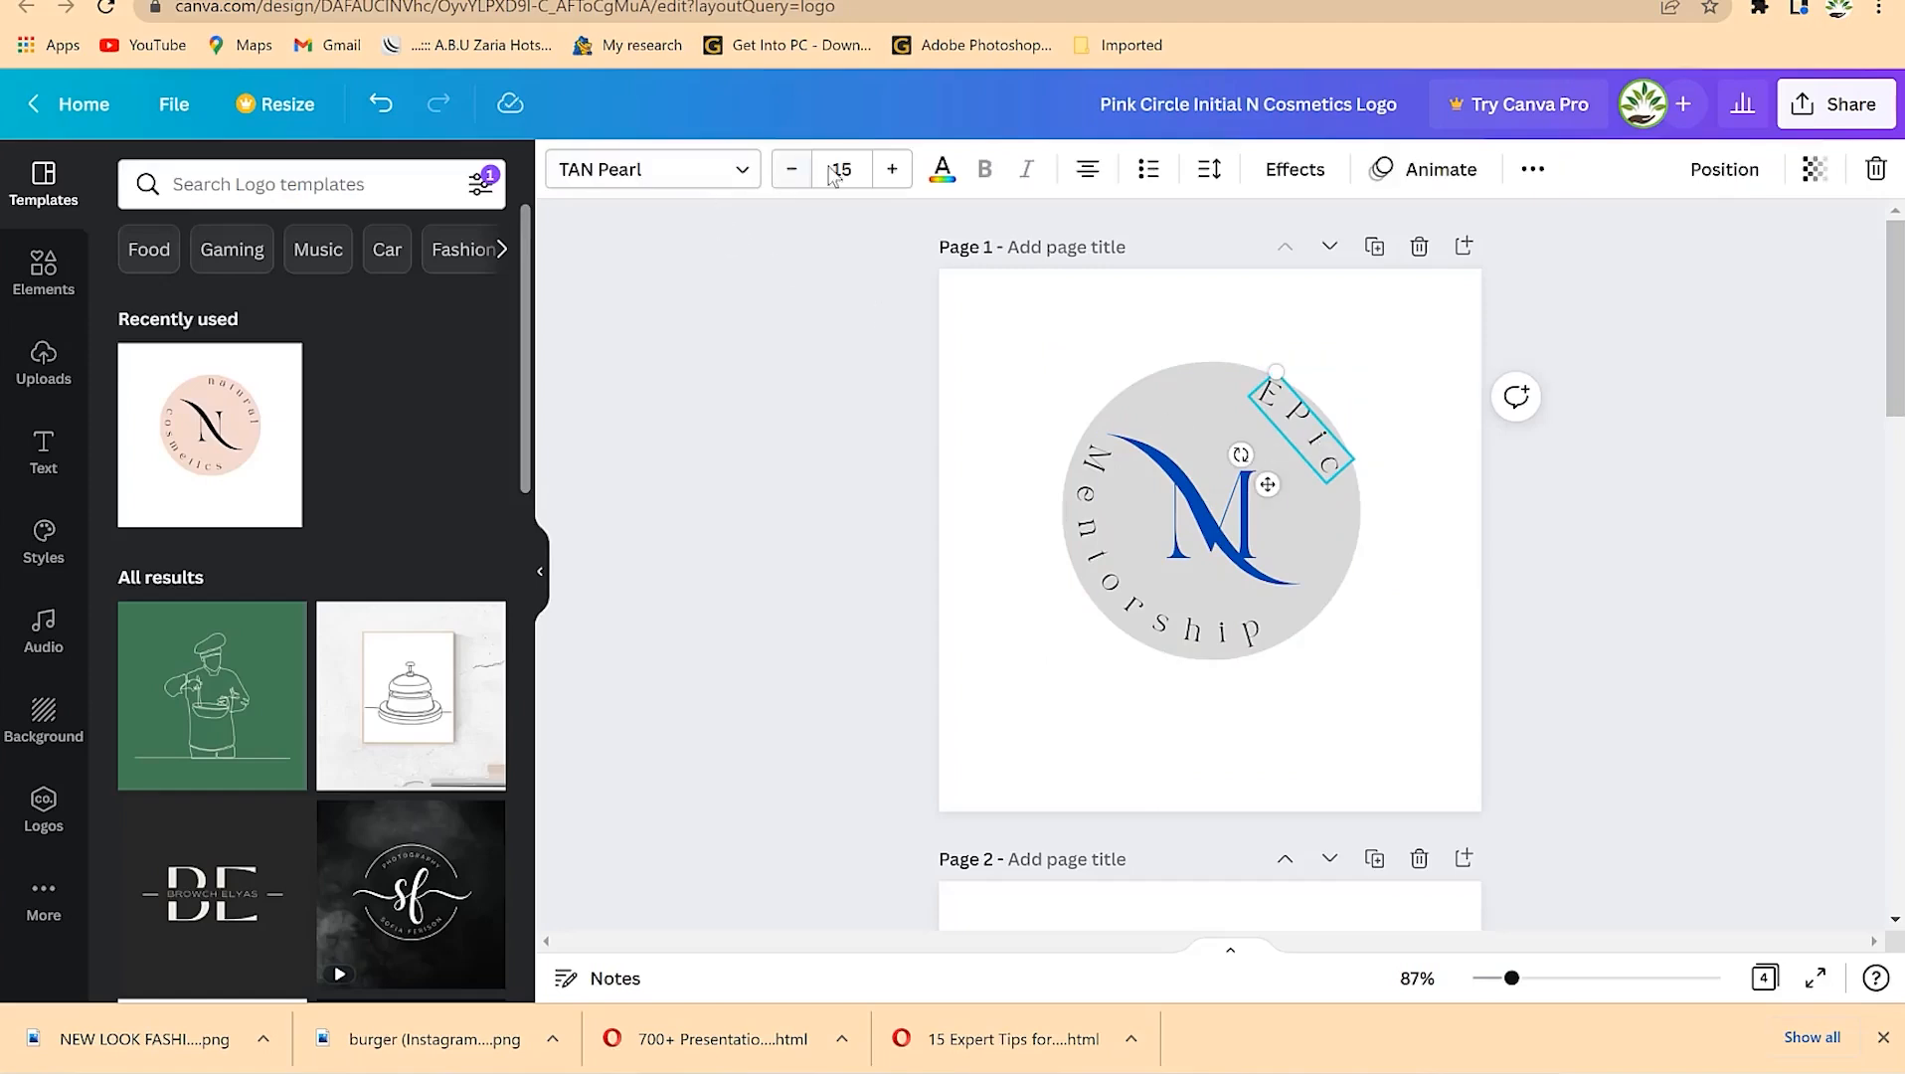
{"action": "left_click", "coordinate": [943, 171]}
{"action": "left_click", "coordinate": [348, 819]}
{"action": "left_click", "coordinate": [485, 813]}
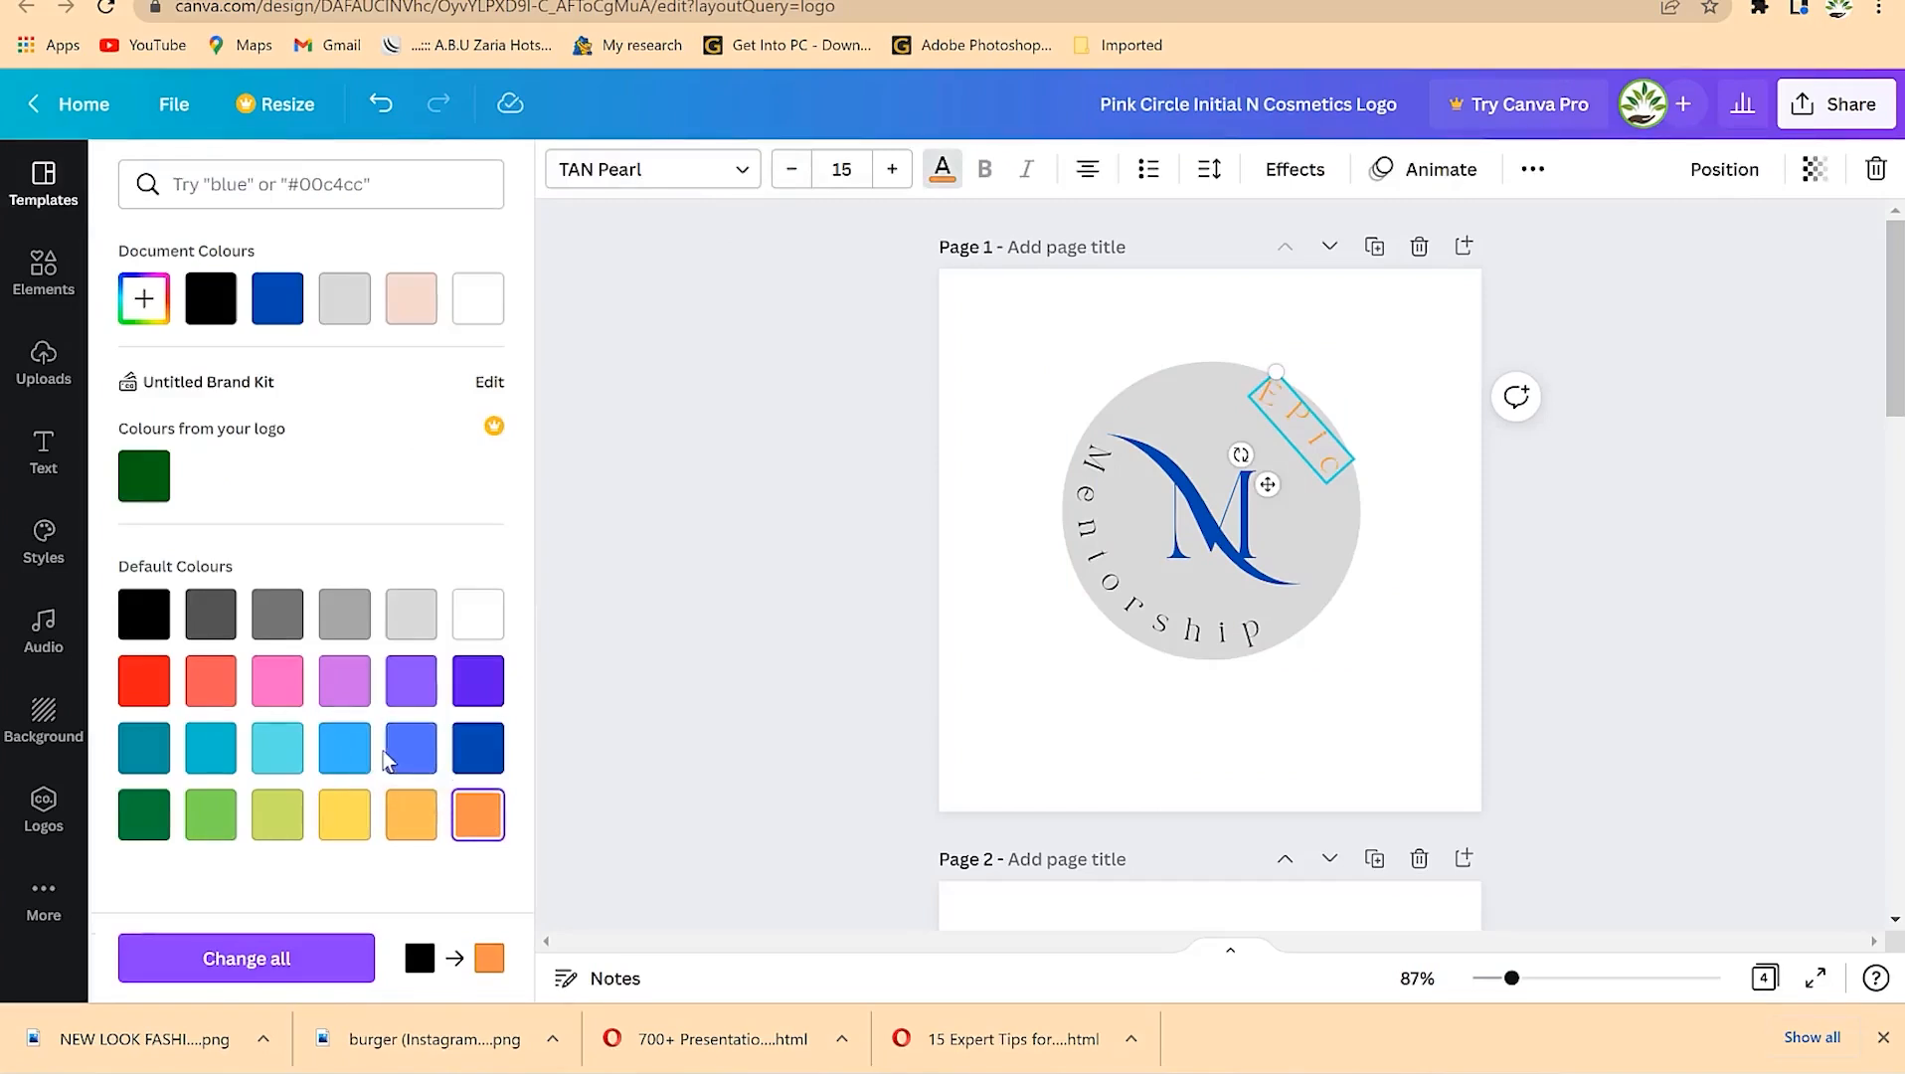
{"action": "left_click", "coordinate": [146, 814]}
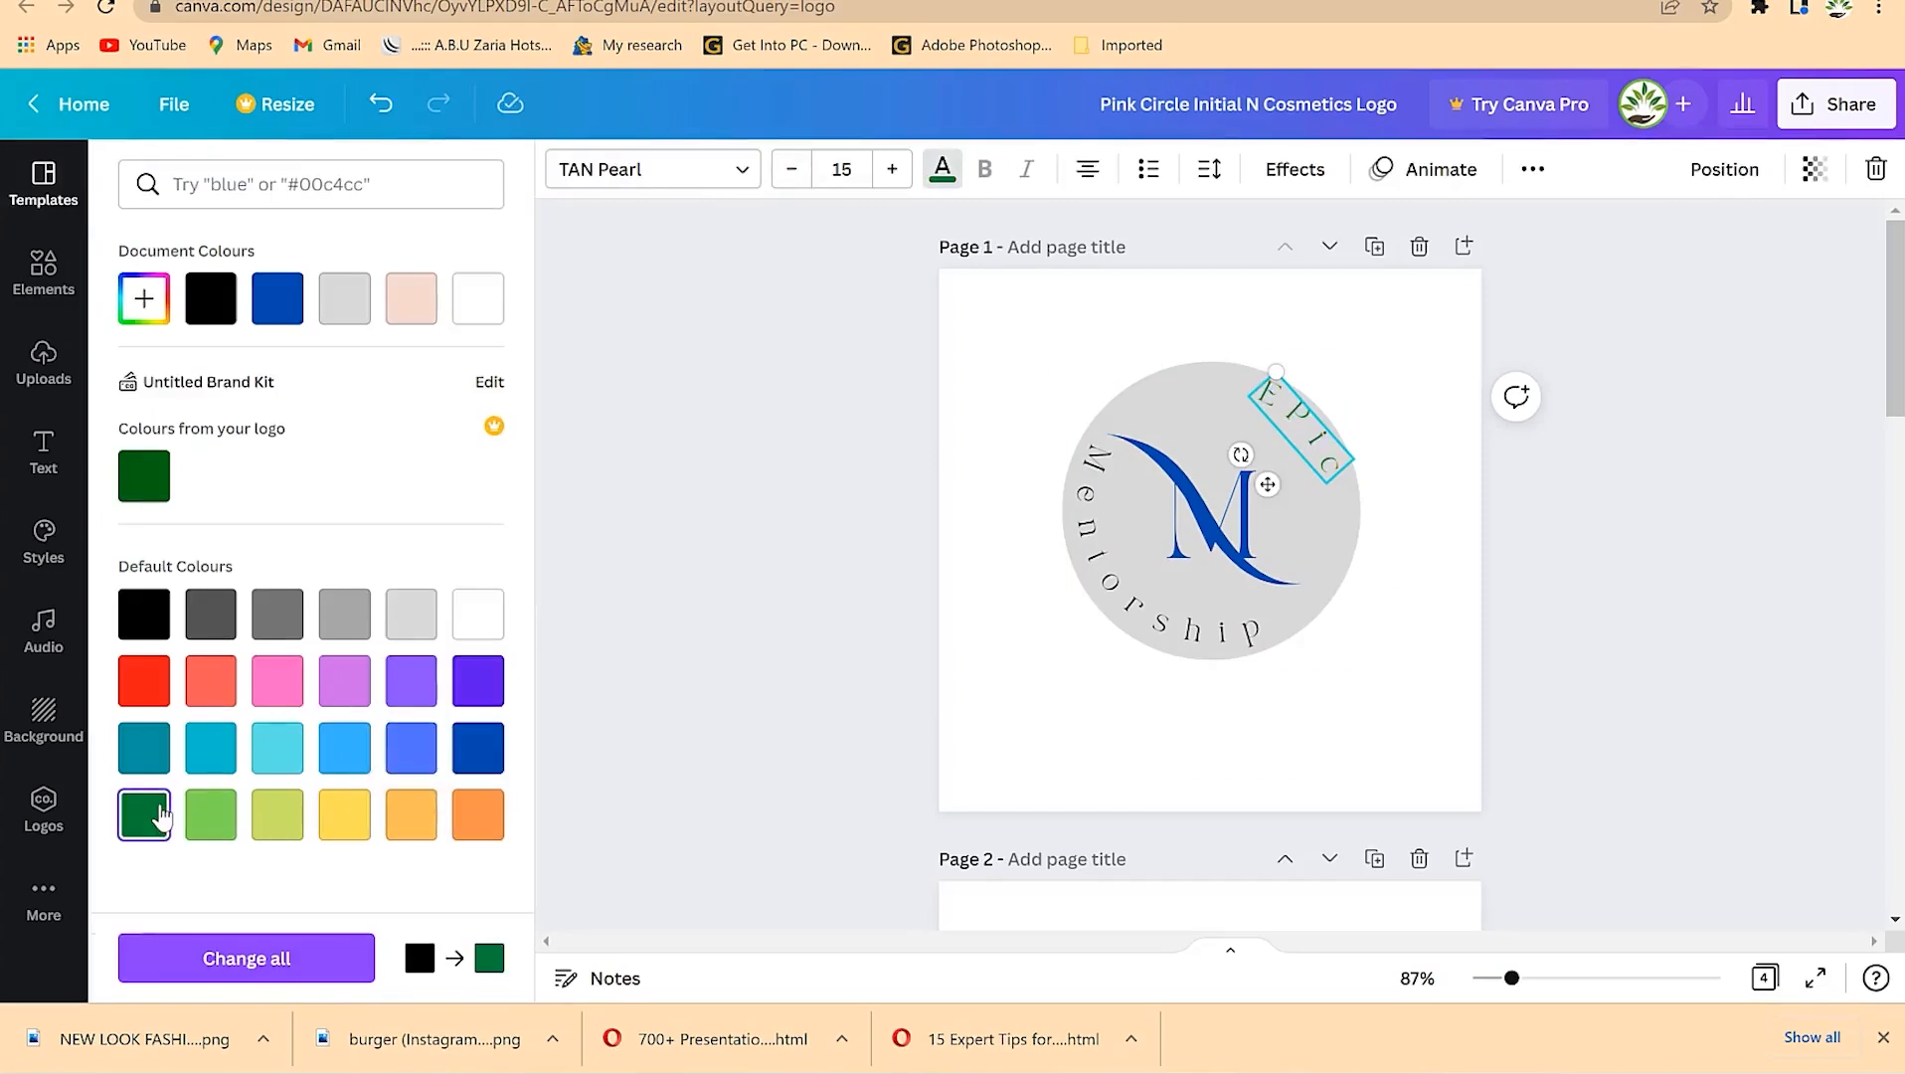
{"action": "left_click", "coordinate": [467, 748]}
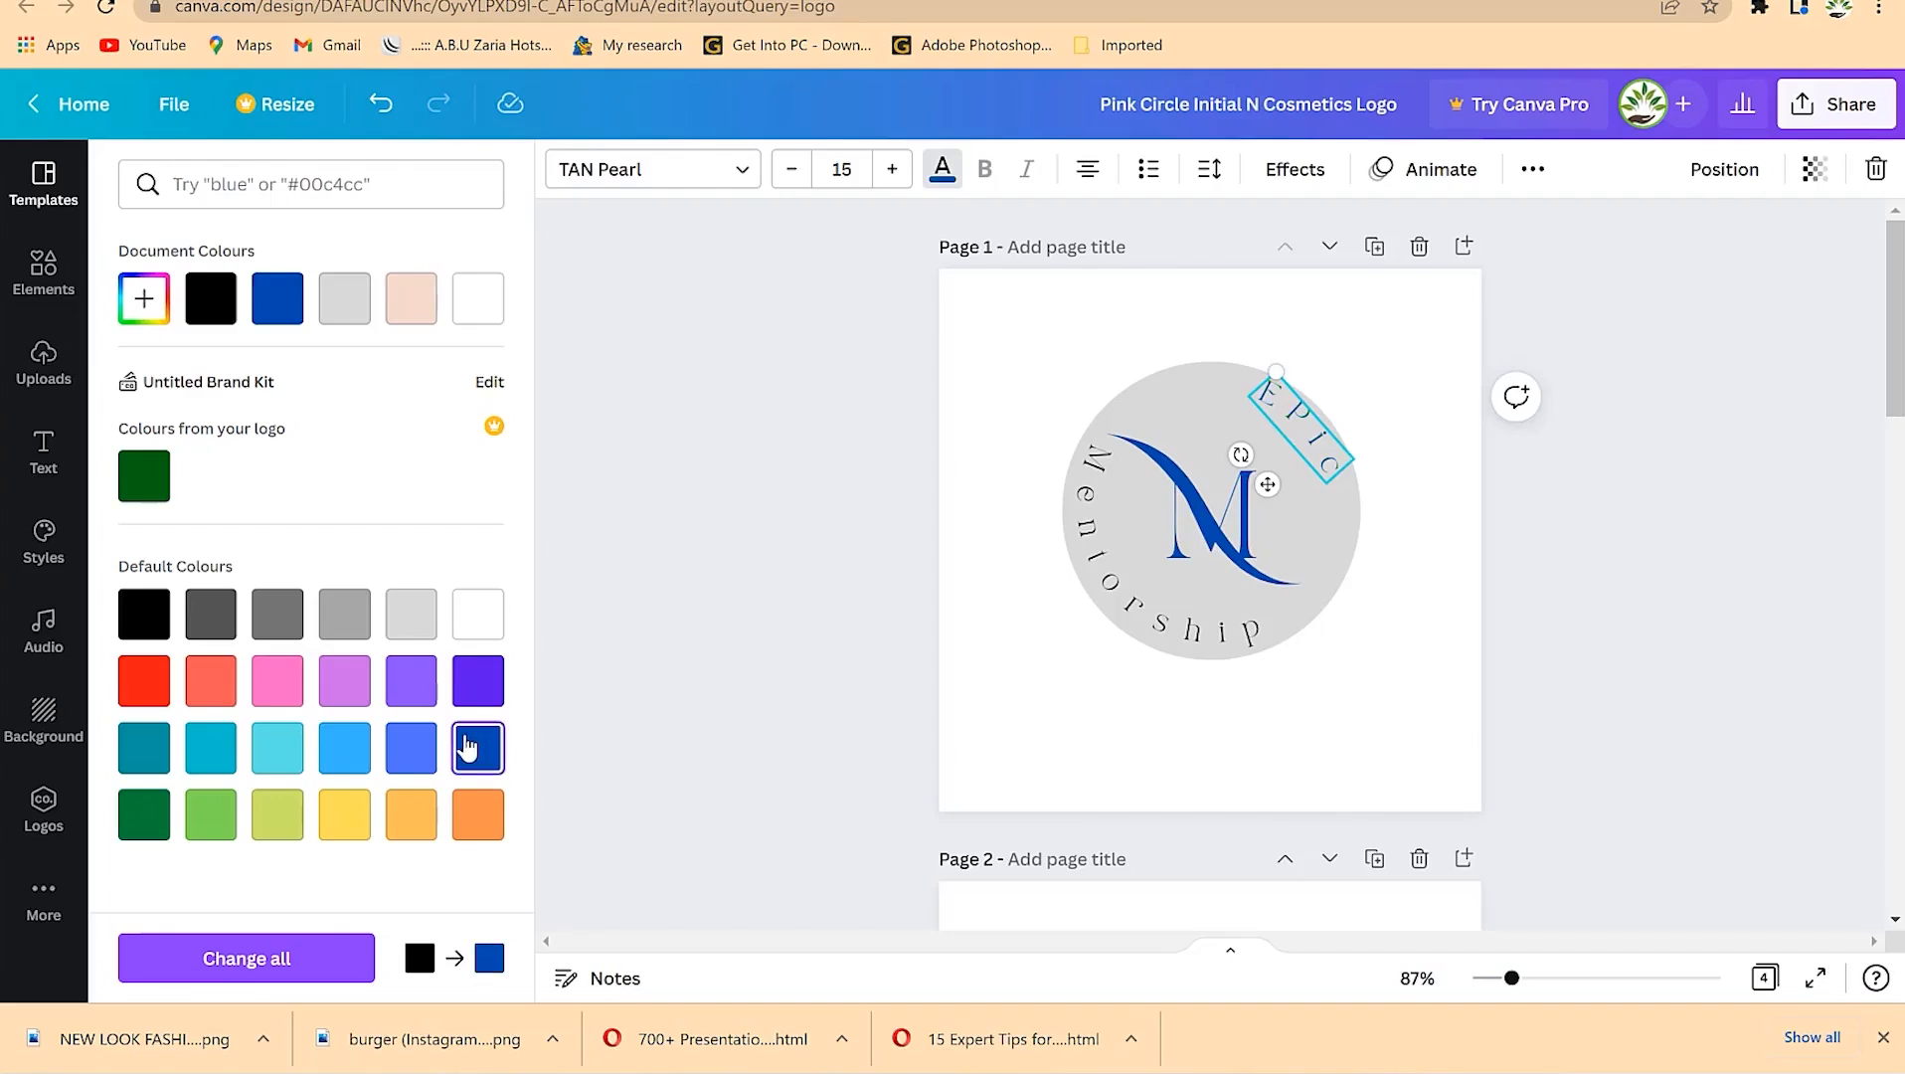
{"action": "left_click", "coordinate": [208, 310]}
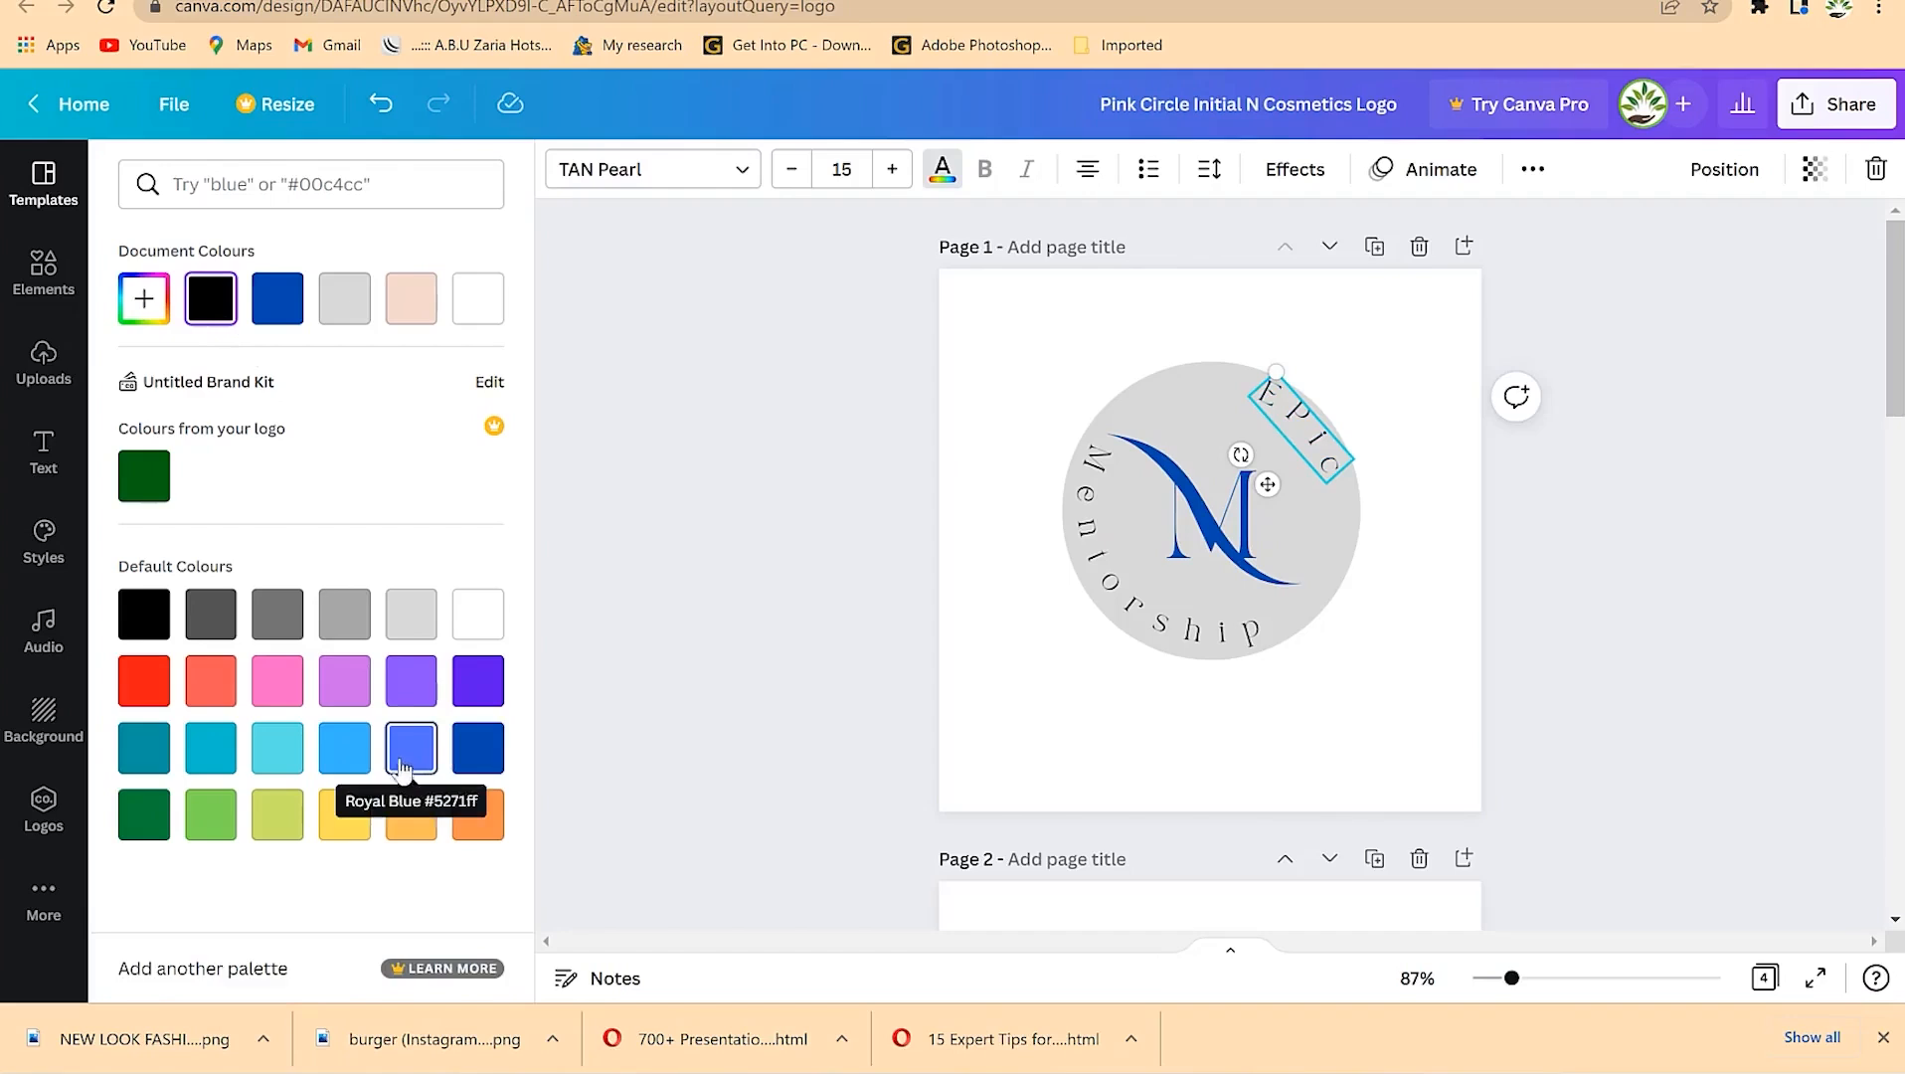
{"action": "left_click", "coordinate": [145, 684]}
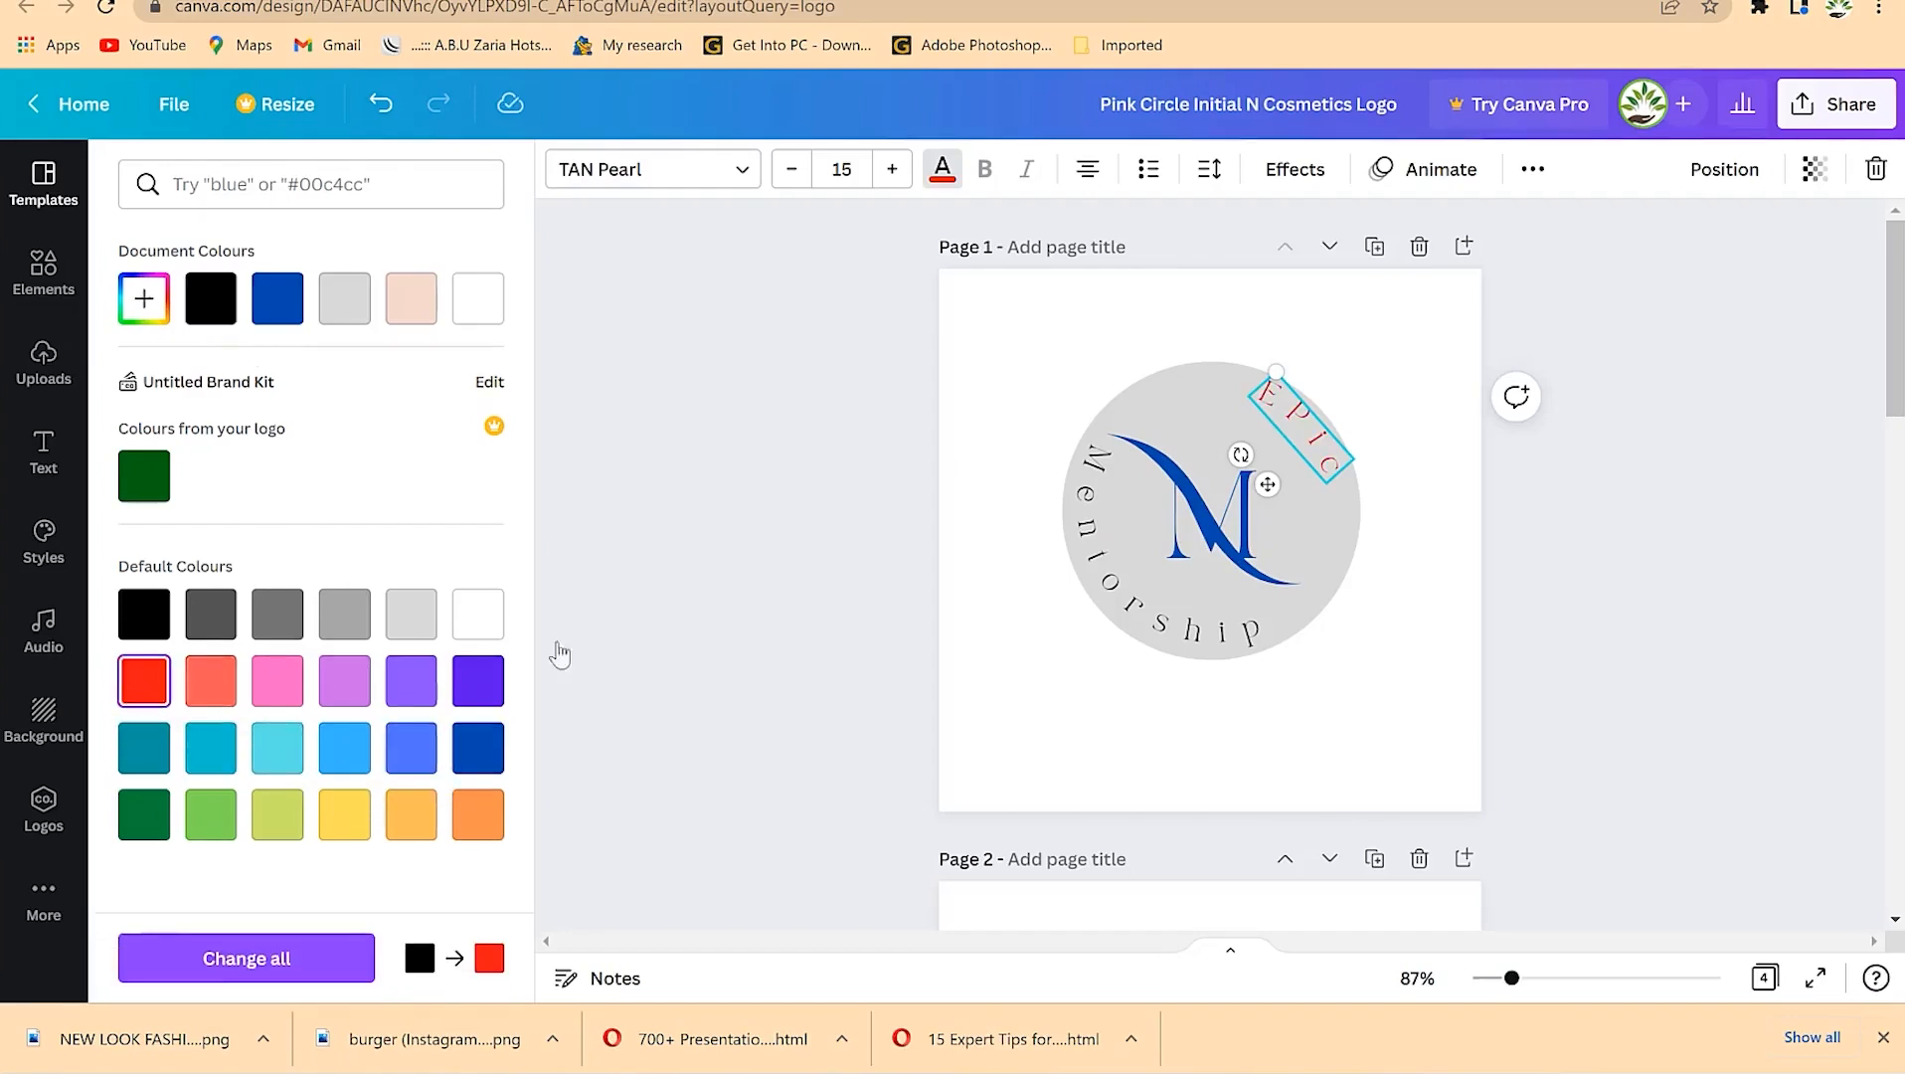
{"action": "left_click", "coordinate": [679, 570]}
Step: Recolour the curved word "Mentorship" red to match "Epic"
{"action": "left_click", "coordinate": [1144, 637]}
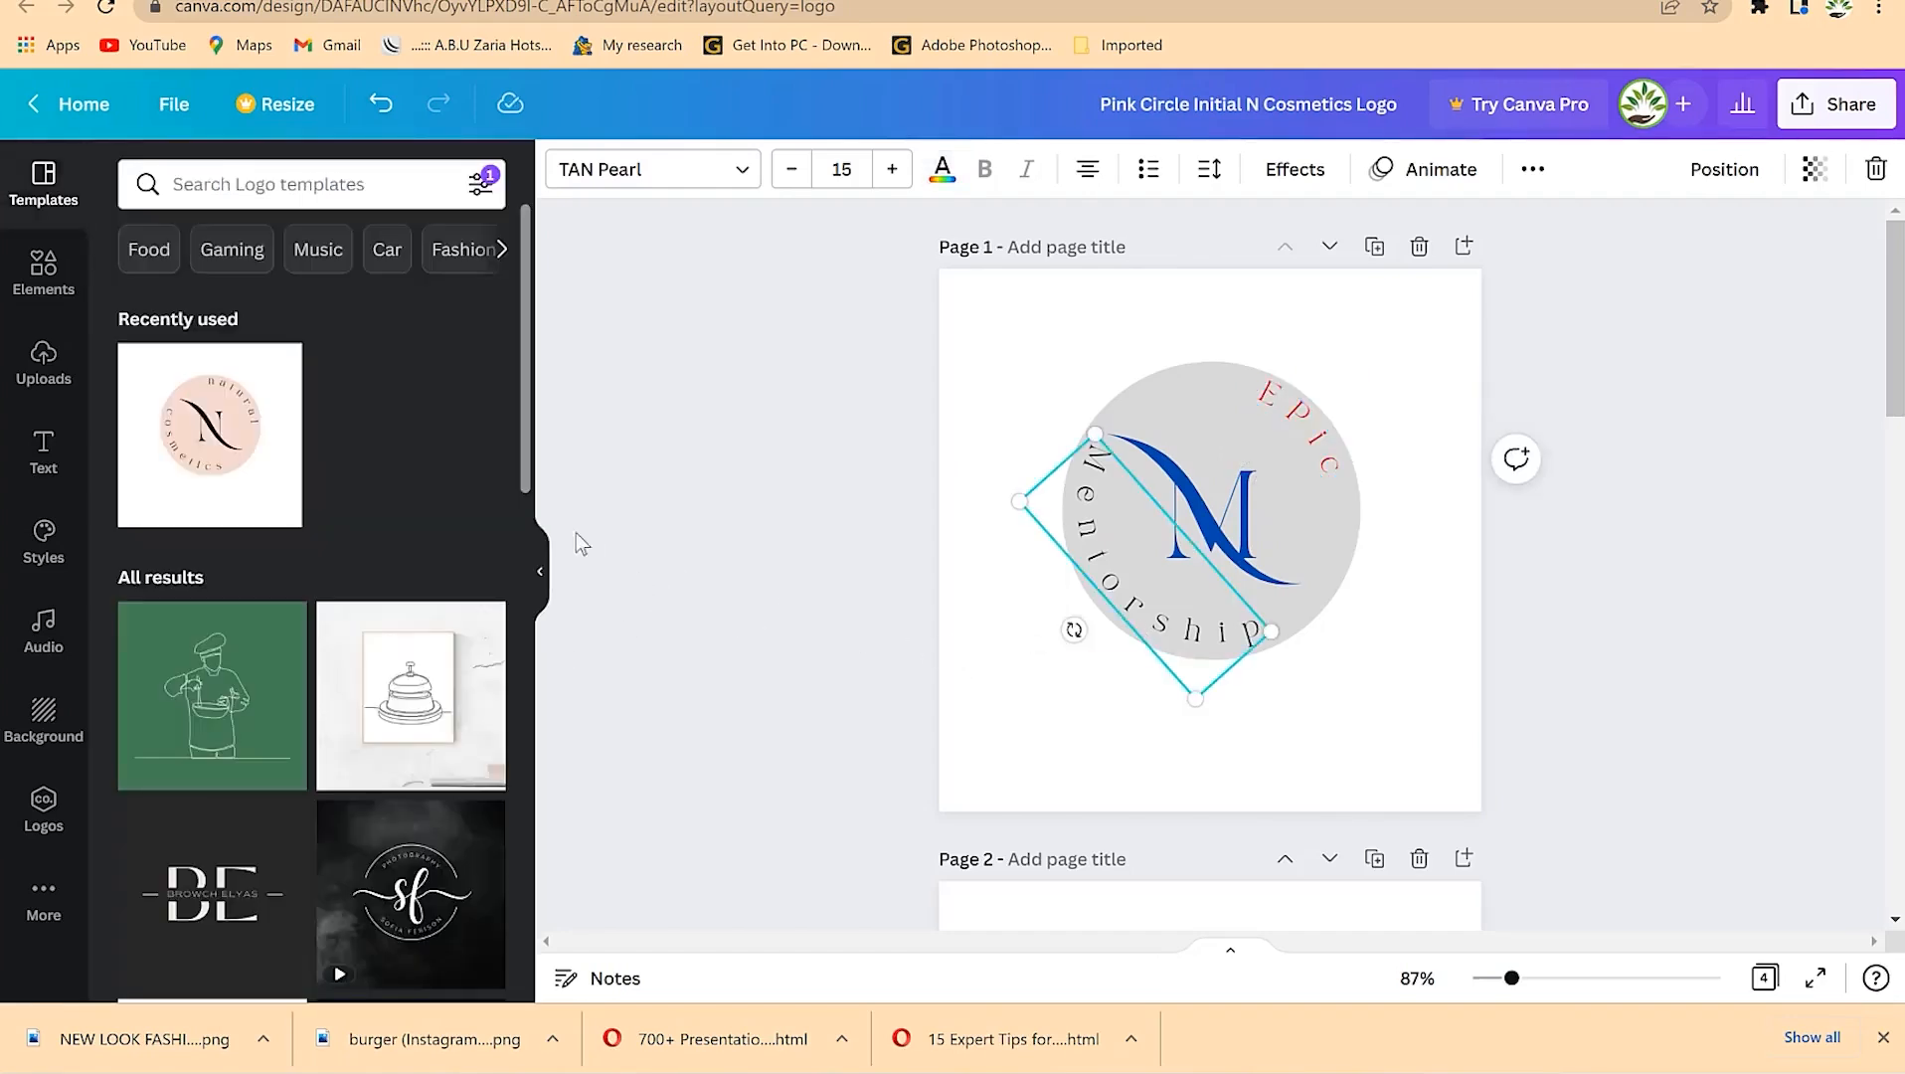
{"action": "left_click", "coordinate": [942, 171]}
{"action": "left_click", "coordinate": [142, 748]}
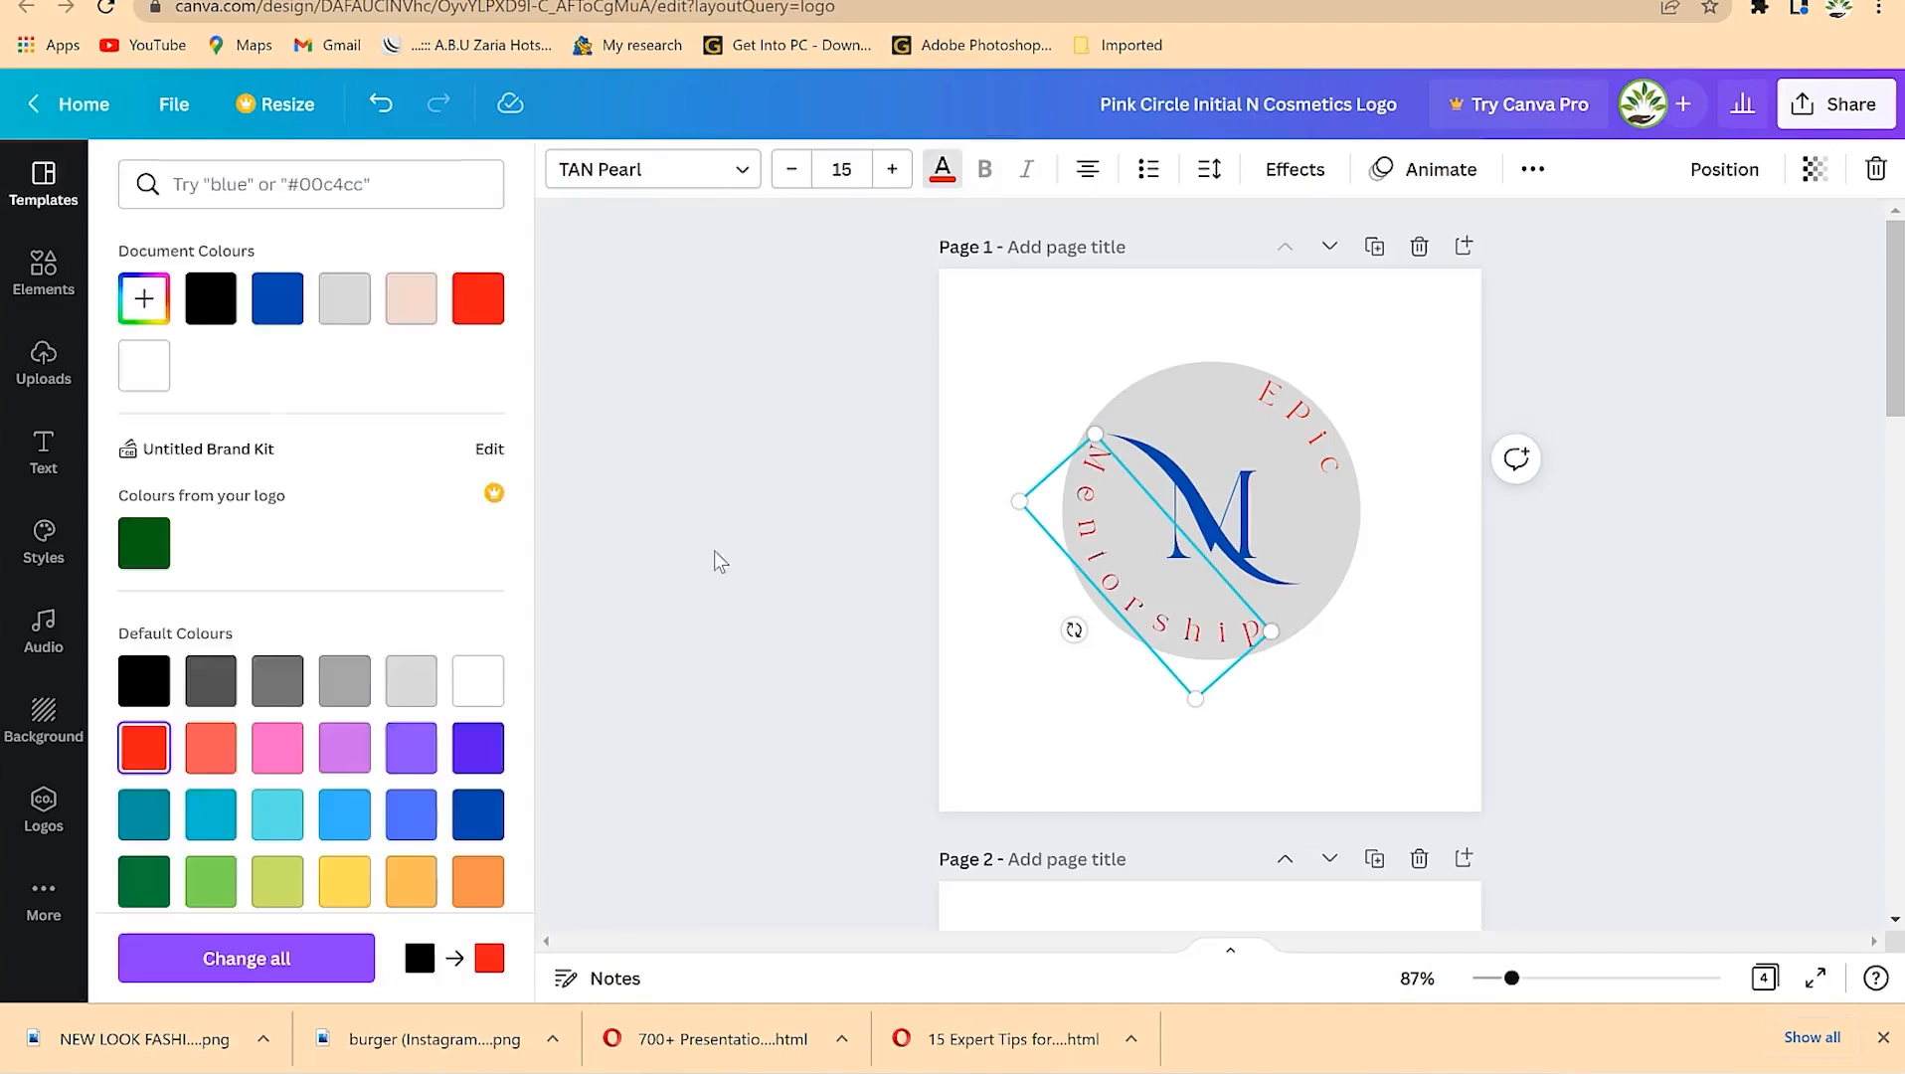
{"action": "left_click", "coordinate": [714, 551]}
{"action": "left_click", "coordinate": [1367, 706]}
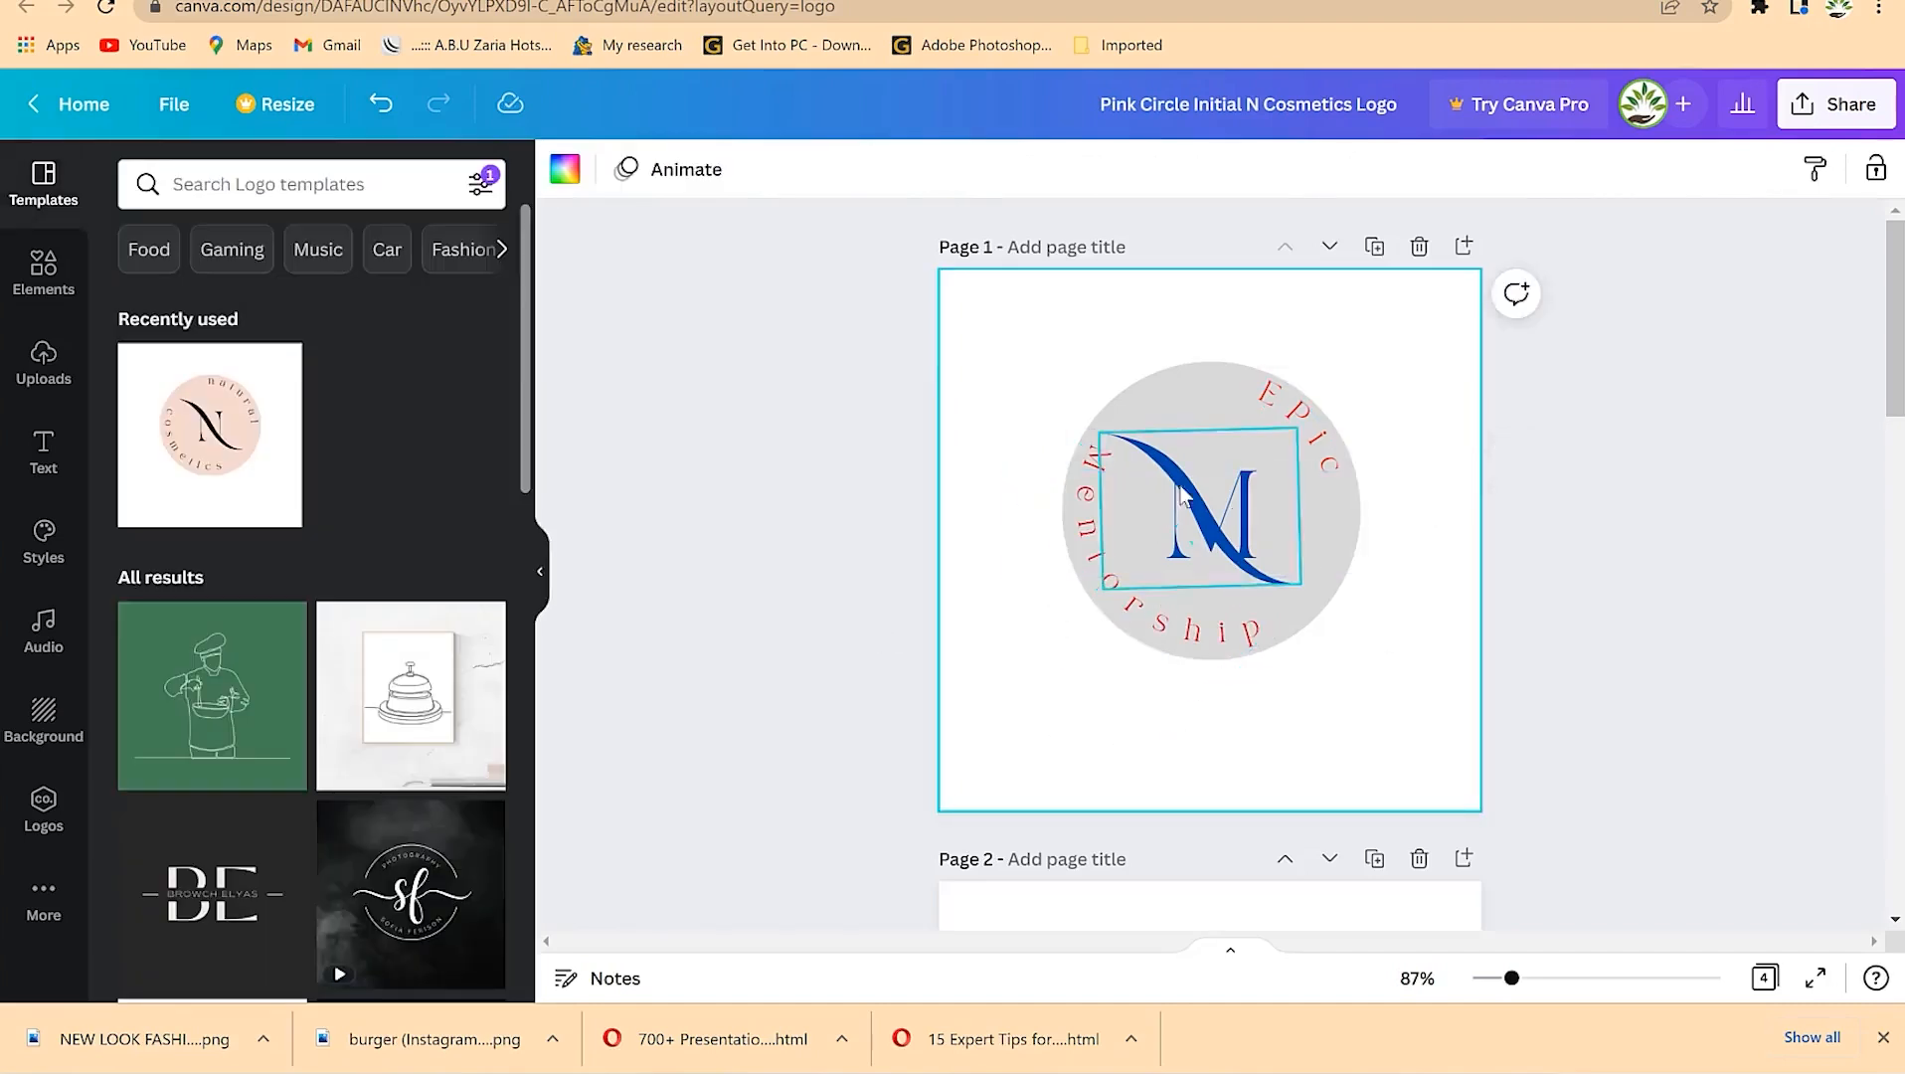
Step: Replace the word "cosmetics" on page 2 with "Mentorship" and adjust its text box so it sits on one line beneath the initial
{"action": "scroll", "coordinate": [1177, 726], "scroll_direction": "down", "scroll_amount": 5}
{"action": "scroll", "coordinate": [1180, 593], "scroll_direction": "up", "scroll_amount": 2}
{"action": "scroll", "coordinate": [1180, 593], "scroll_direction": "up", "scroll_amount": 4}
{"action": "scroll", "coordinate": [1131, 563], "scroll_direction": "down", "scroll_amount": 5}
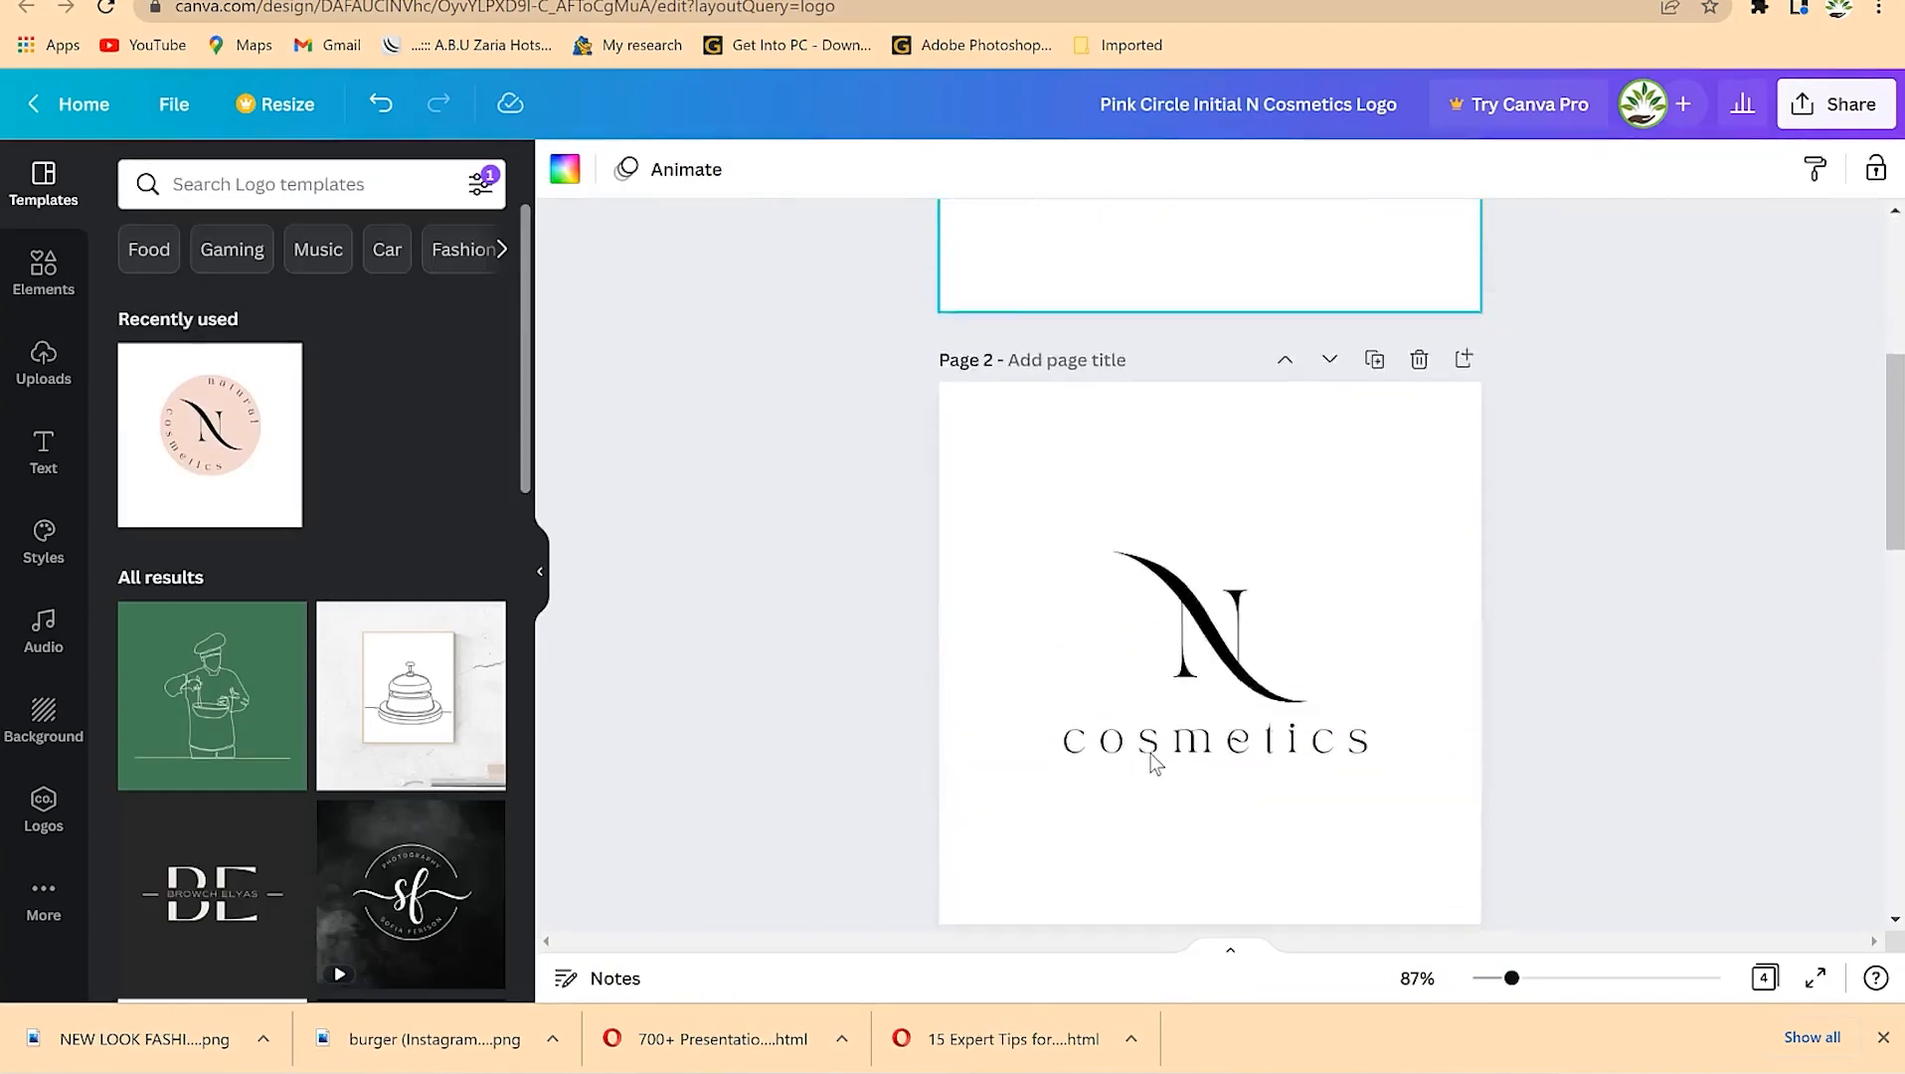
{"action": "left_click", "coordinate": [1171, 637]}
{"action": "double_click", "coordinate": [1172, 637]}
{"action": "type", "text": "Mentorship"}
{"action": "left_click_drag", "start_coordinate": [1382, 627], "coordinate": [1428, 627]}
{"action": "left_click_drag", "start_coordinate": [1260, 682], "coordinate": [1243, 674]}
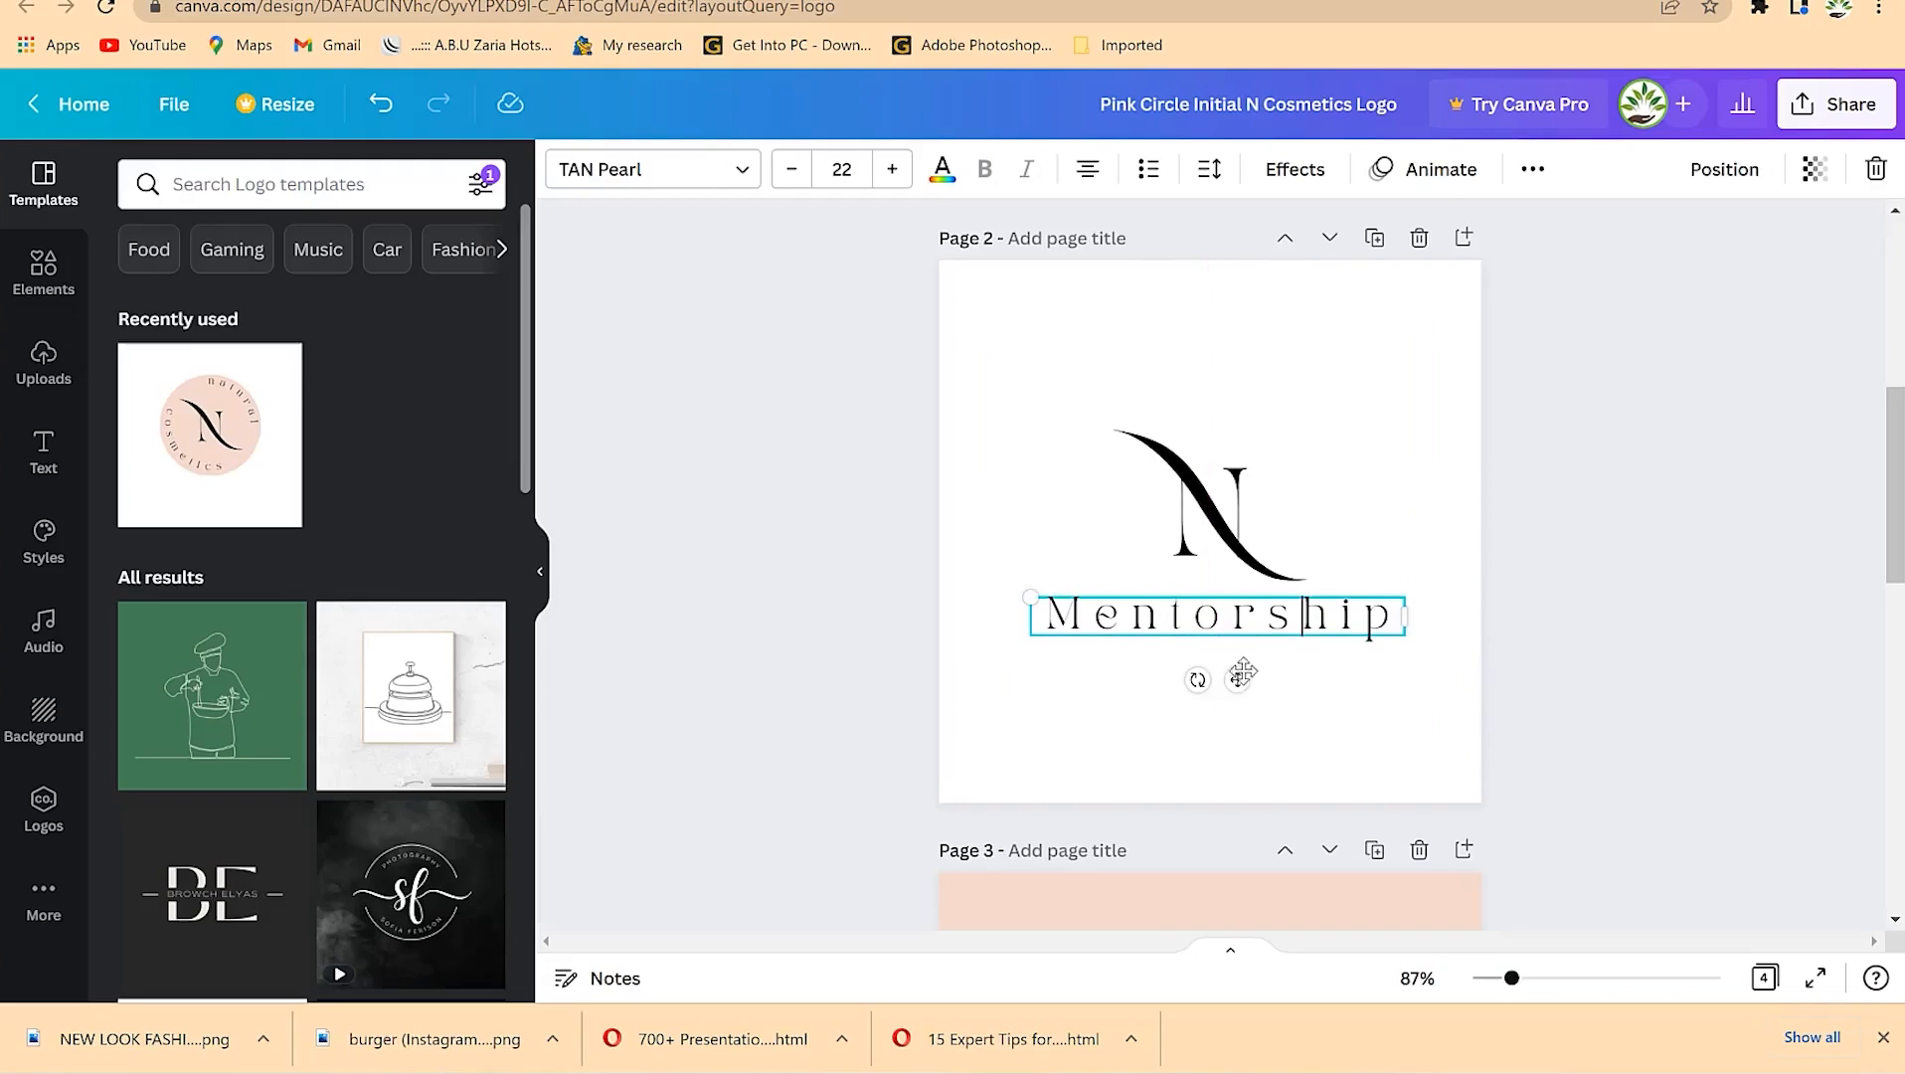
Step: Look through the logo variations on pages 2 and 3, inspecting the swoosh across each initial
{"action": "left_click", "coordinate": [1215, 525]}
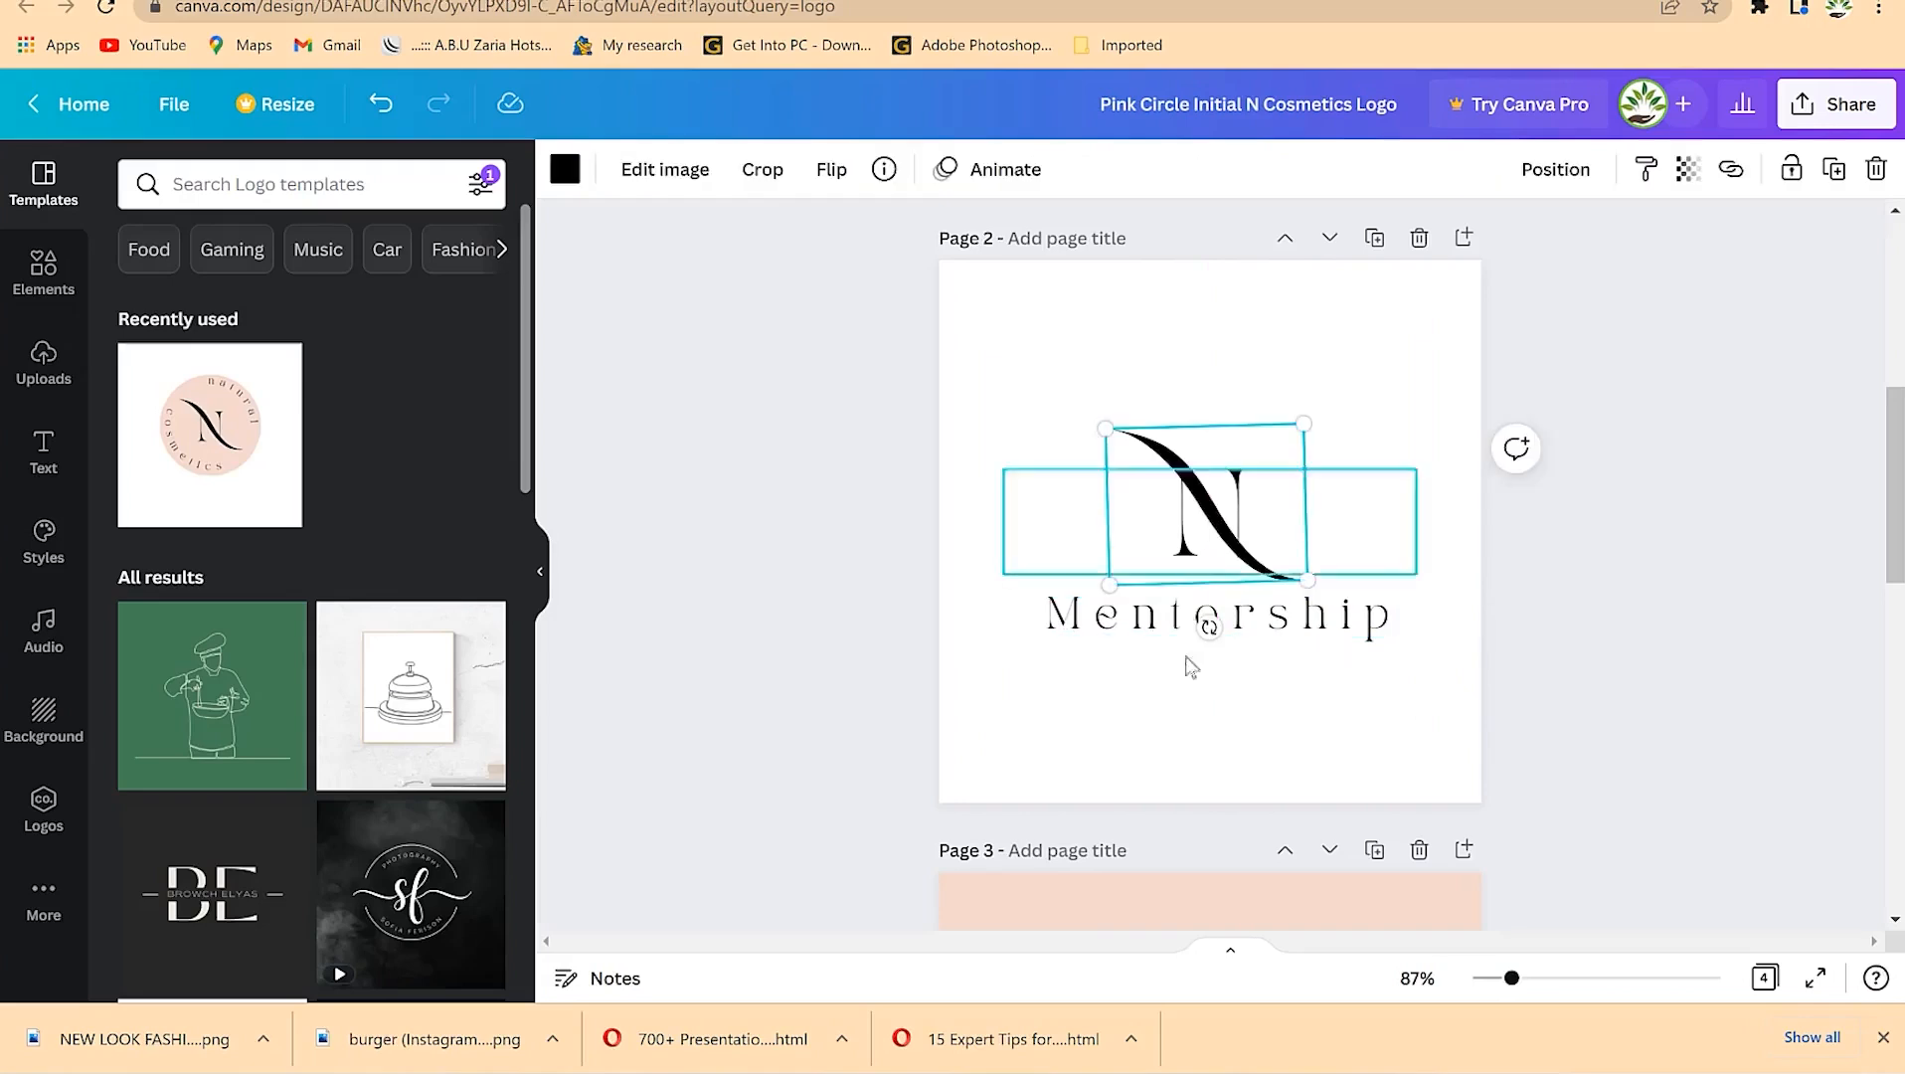
{"action": "scroll", "coordinate": [1194, 686], "scroll_direction": "down", "scroll_amount": 6}
{"action": "scroll", "coordinate": [1197, 700], "scroll_direction": "up", "scroll_amount": 8}
{"action": "scroll", "coordinate": [1196, 706], "scroll_direction": "down", "scroll_amount": 5}
{"action": "left_click", "coordinate": [1096, 754]}
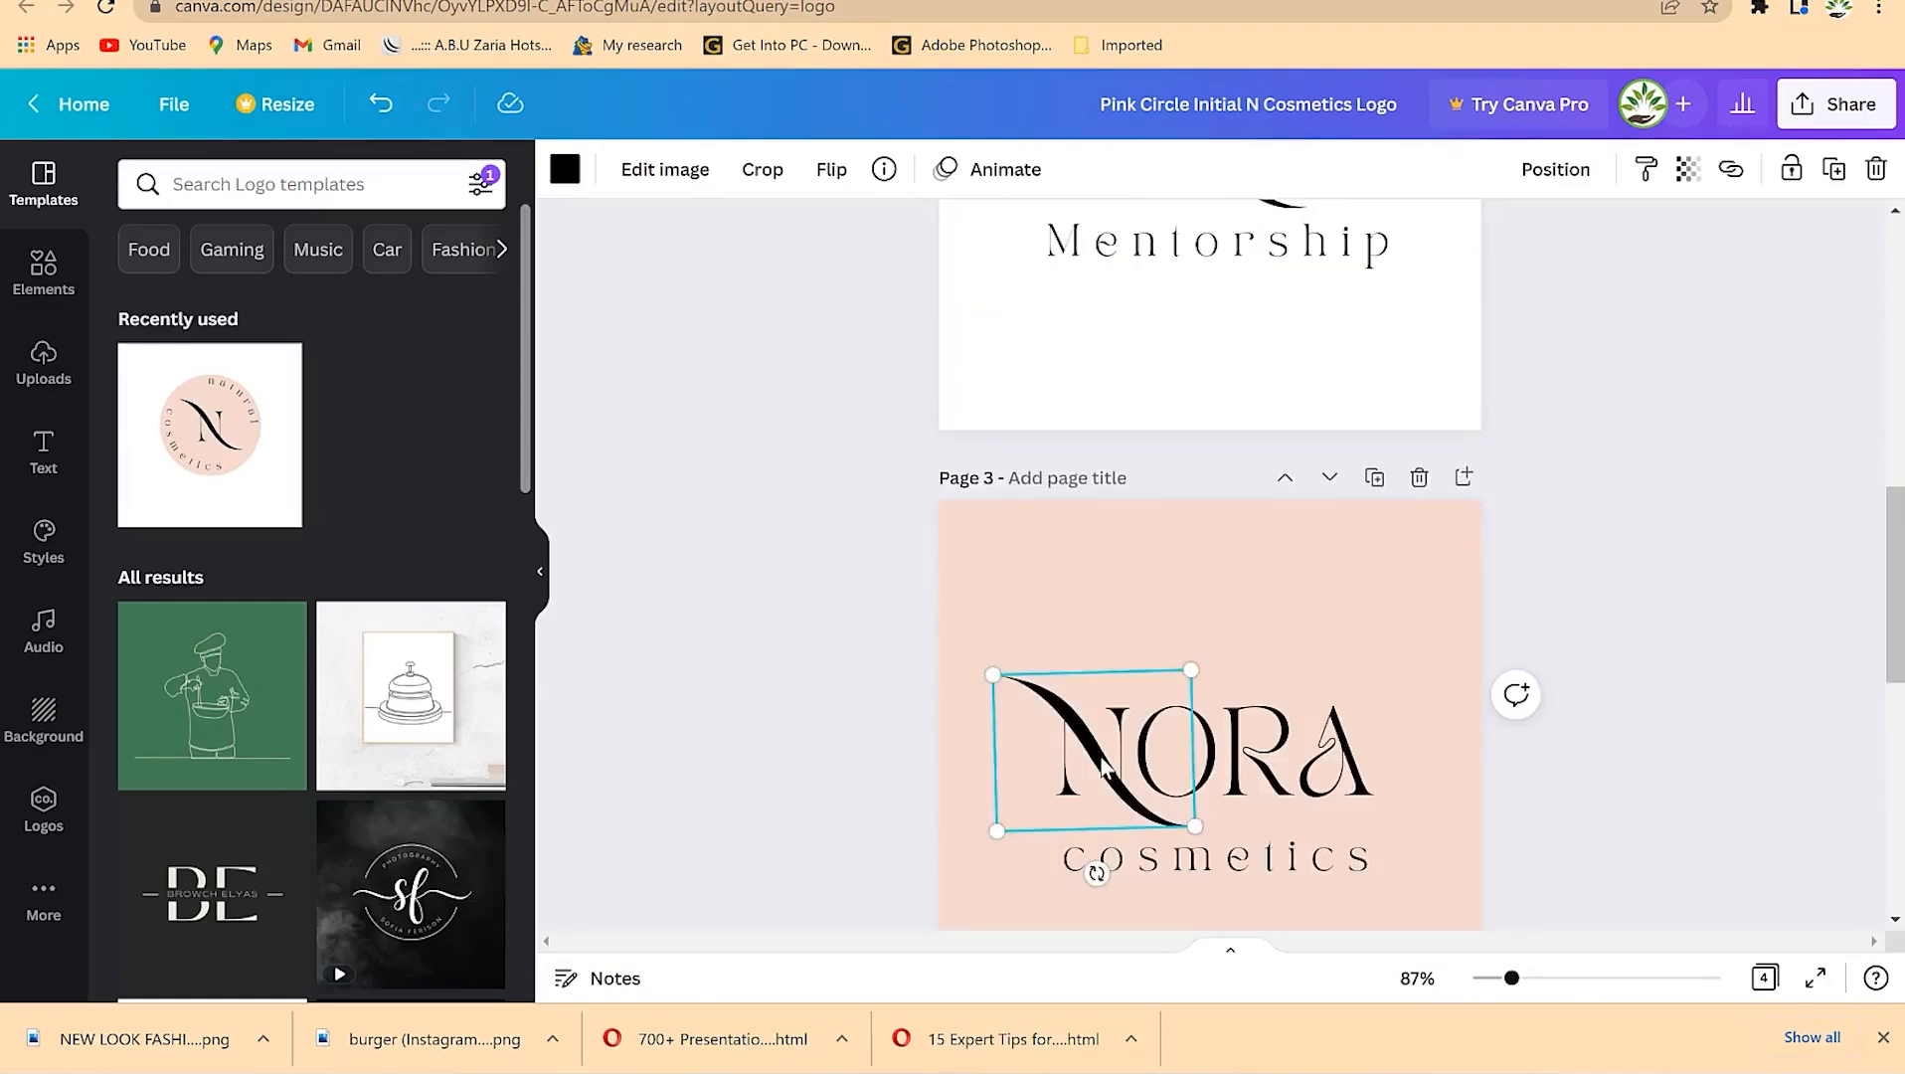
{"action": "double_click", "coordinate": [1104, 763]}
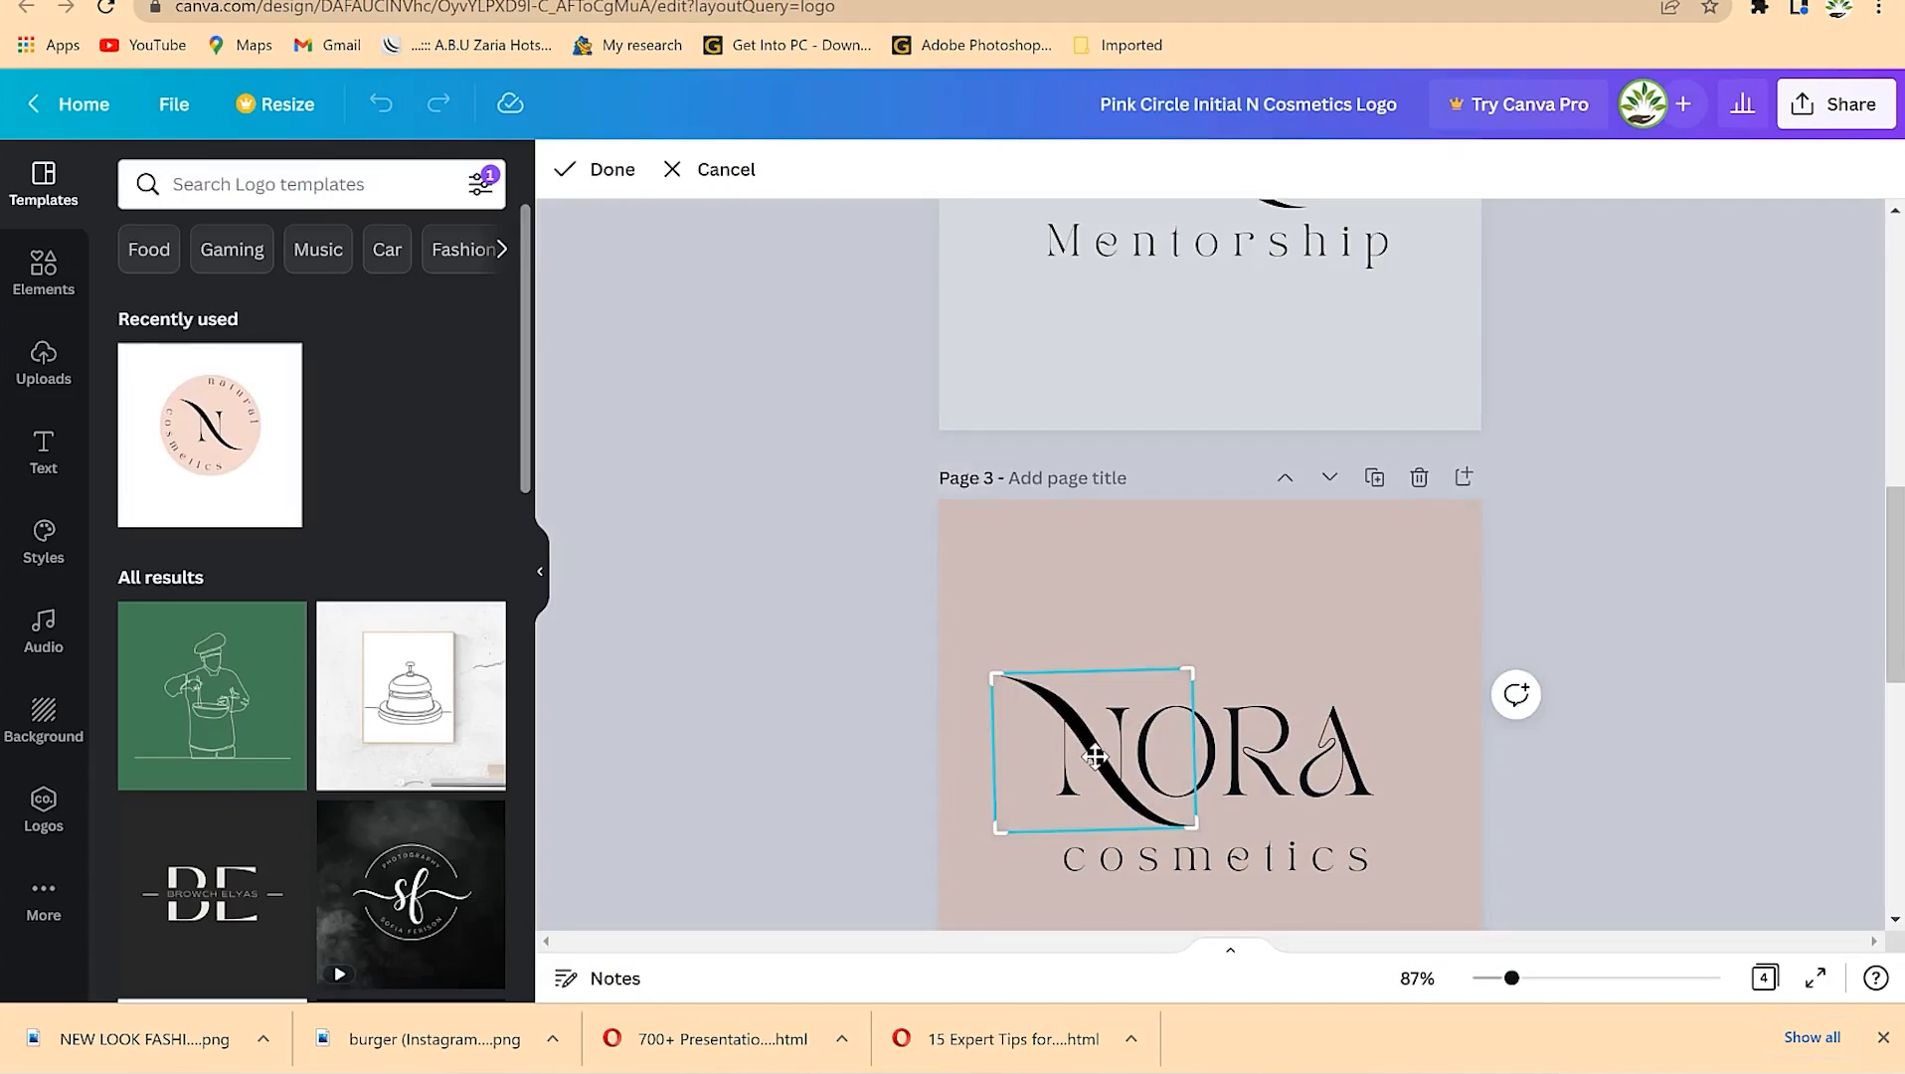
{"action": "scroll", "coordinate": [1346, 603], "scroll_direction": "up", "scroll_amount": 4}
{"action": "left_click", "coordinate": [1214, 537]}
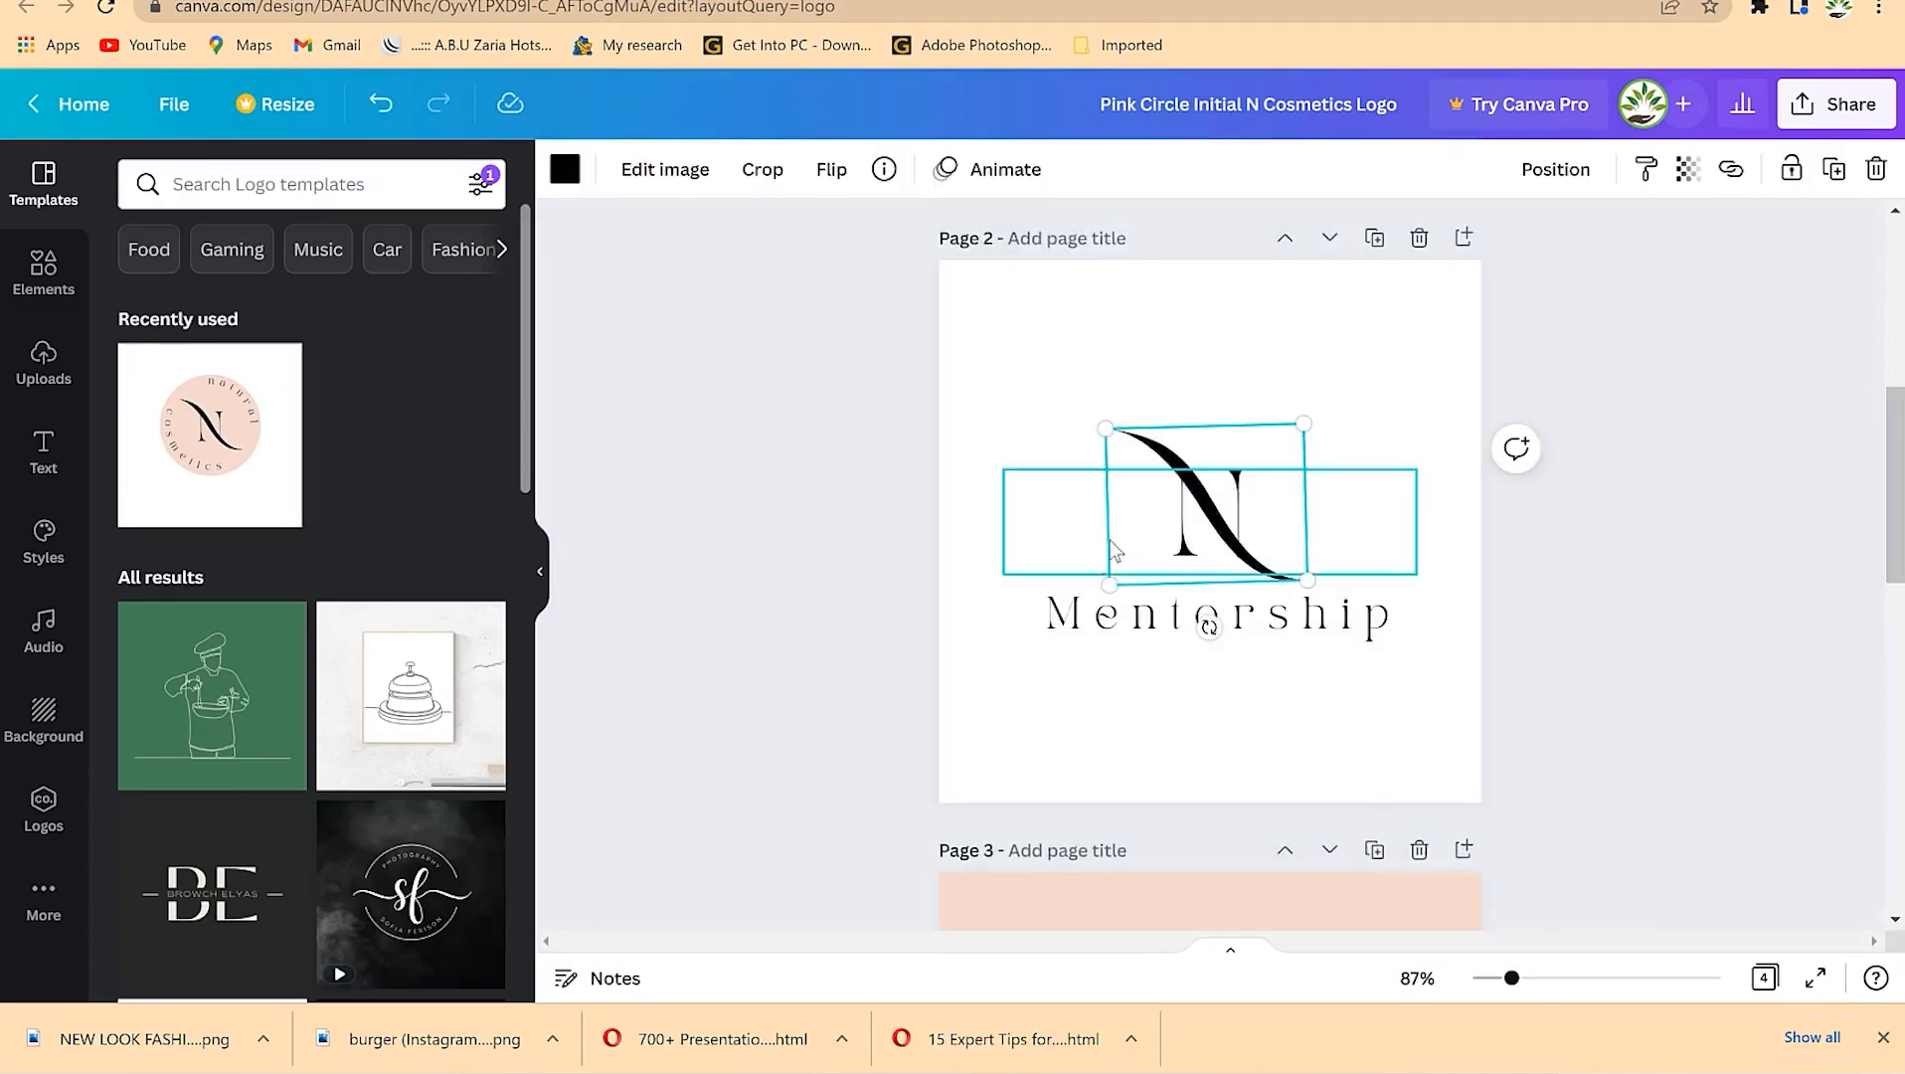
{"action": "left_click", "coordinate": [318, 187]}
{"action": "left_click", "coordinate": [1292, 661]}
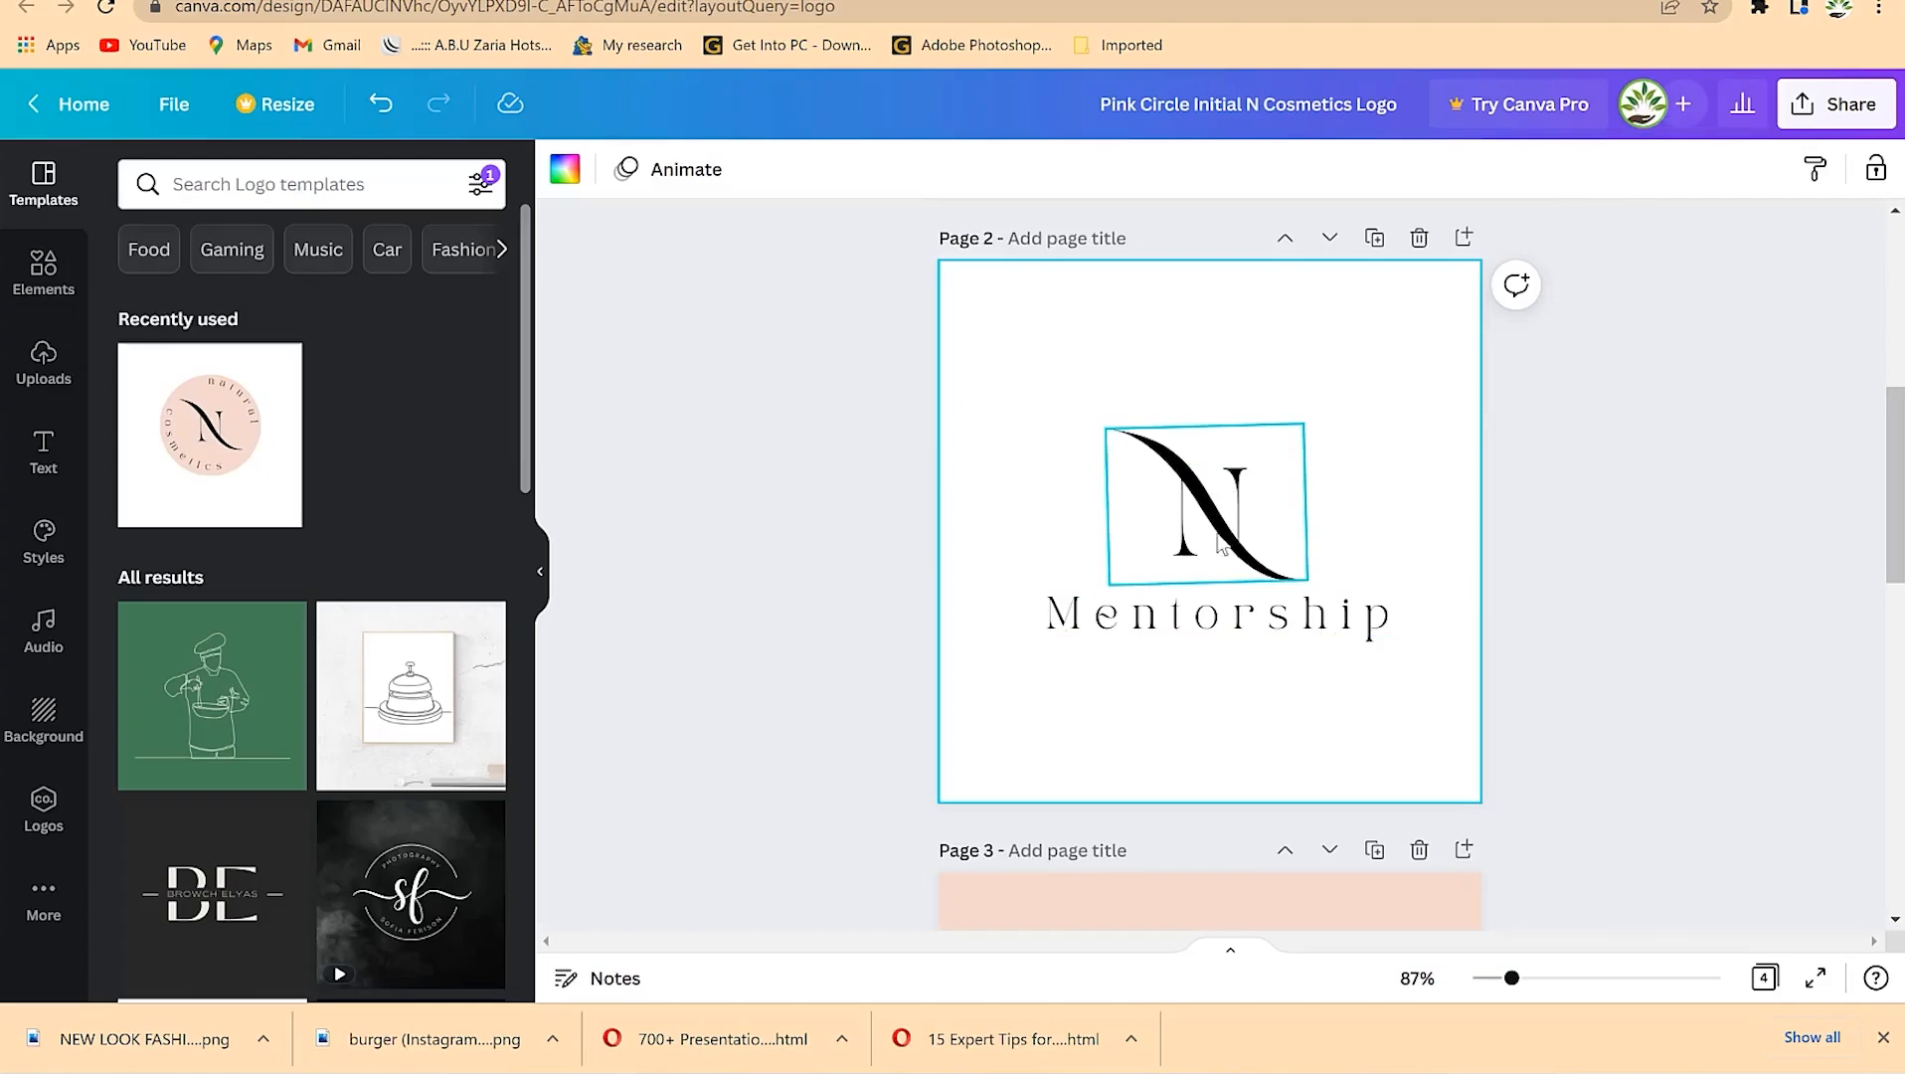
{"action": "left_click", "coordinate": [1181, 630]}
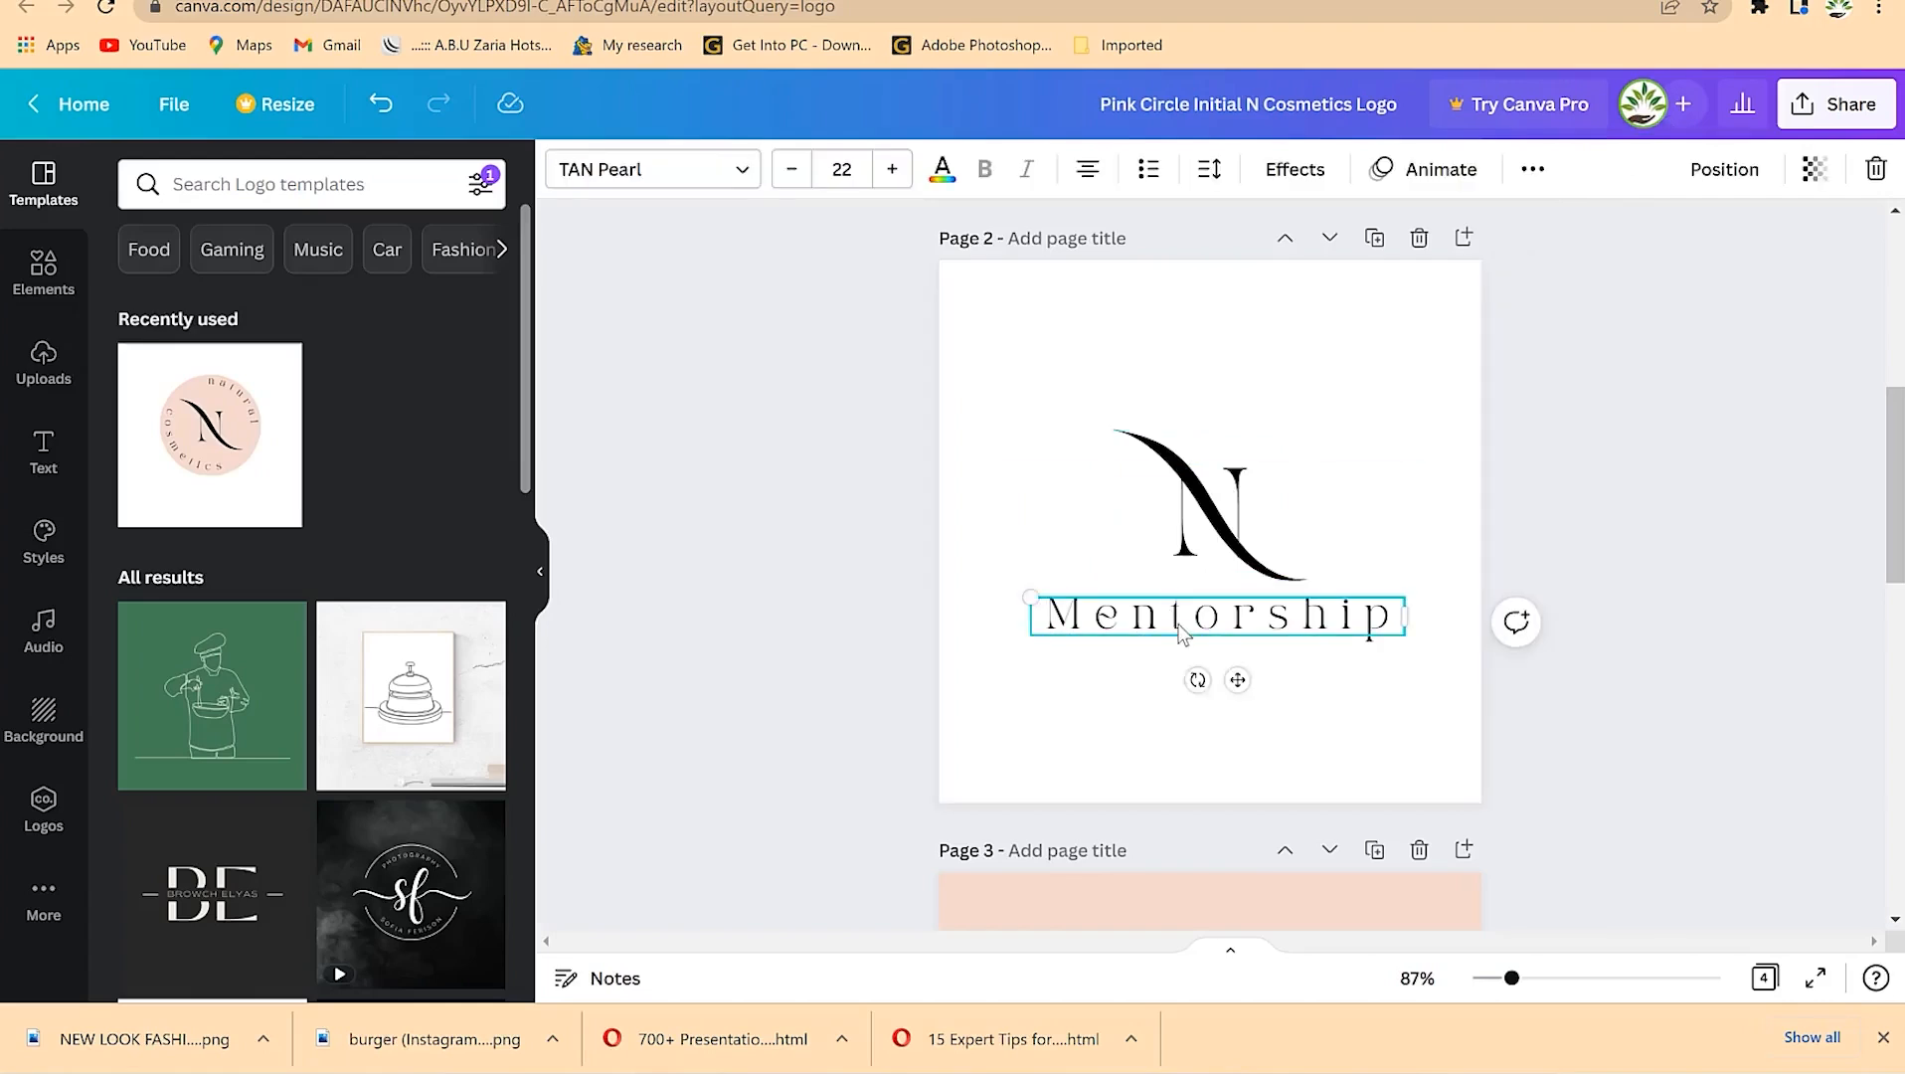
{"action": "left_click", "coordinate": [1112, 464]}
Step: Open the uploaded images and look through them for a graphic to use in the page 2 logo
{"action": "left_click", "coordinate": [43, 366]}
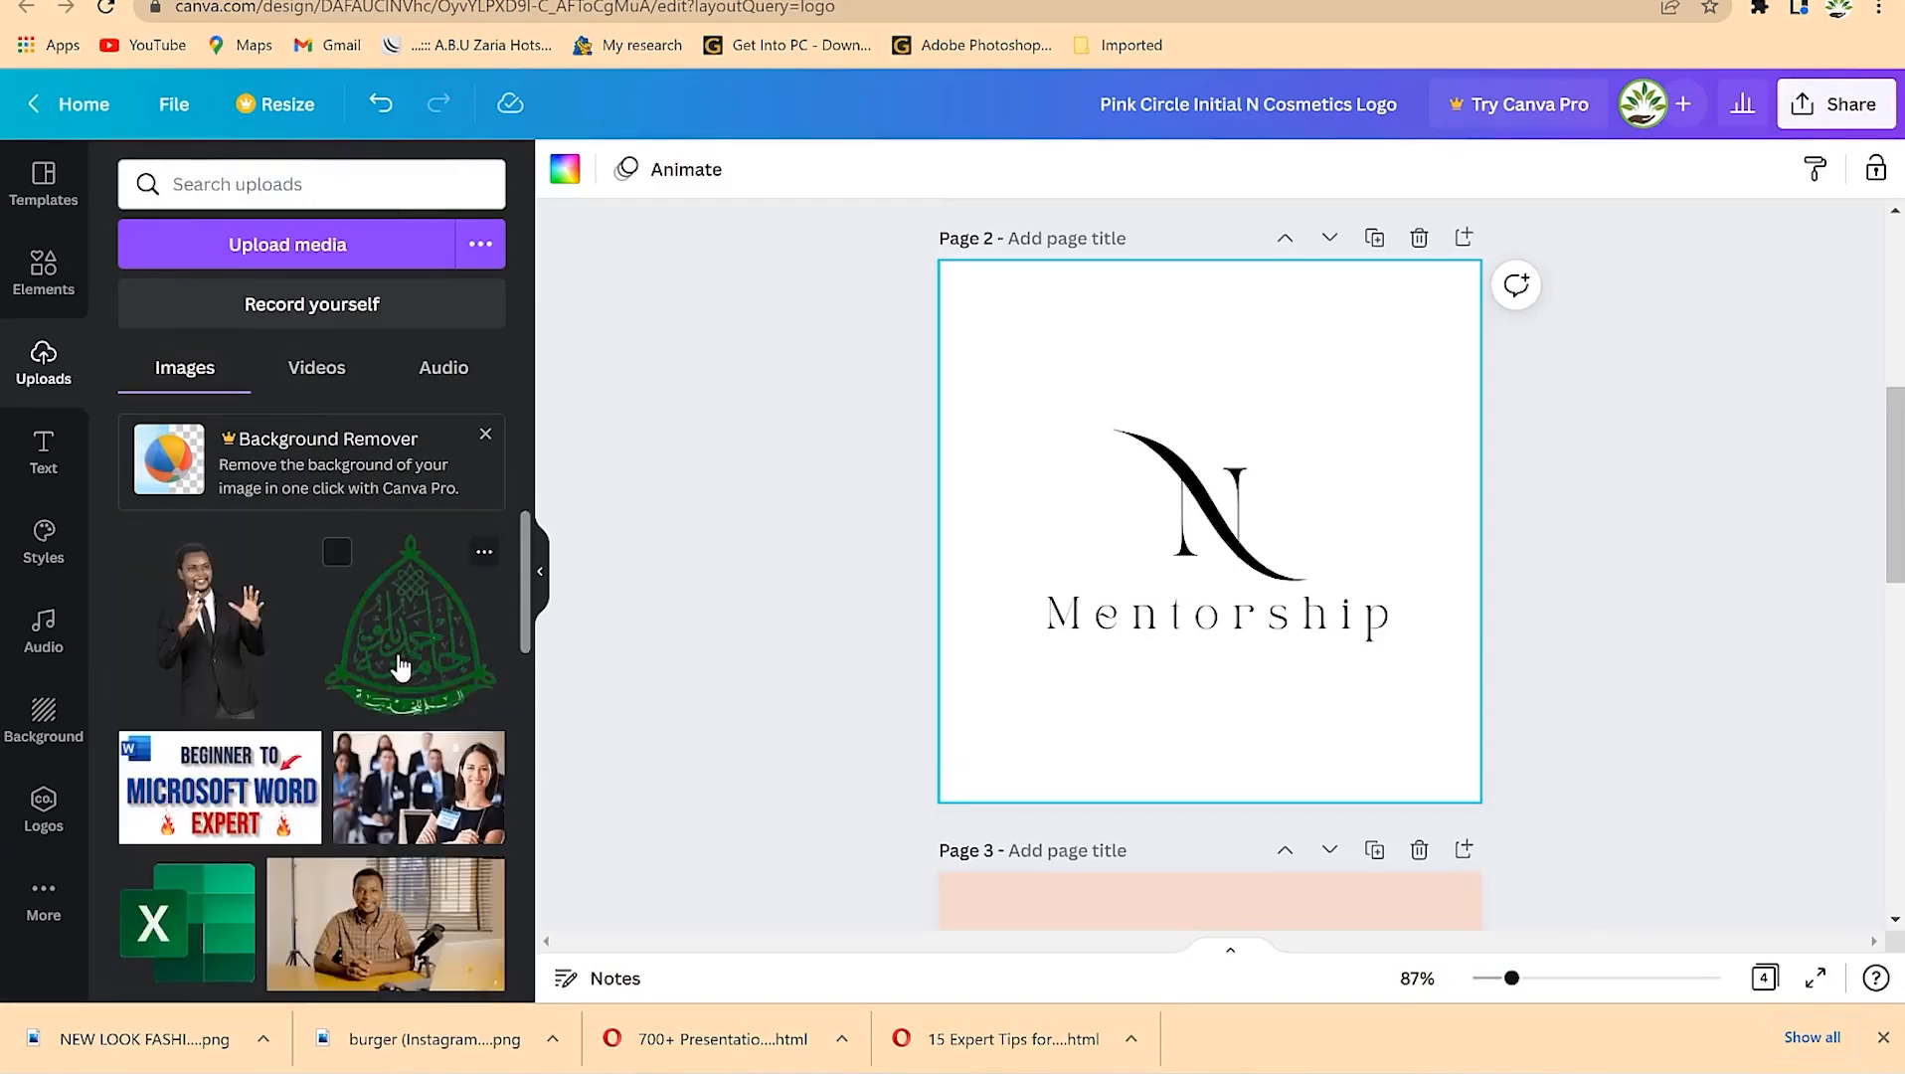
{"action": "scroll", "coordinate": [387, 676], "scroll_direction": "down", "scroll_amount": 10}
{"action": "scroll", "coordinate": [314, 723], "scroll_direction": "up", "scroll_amount": 10}
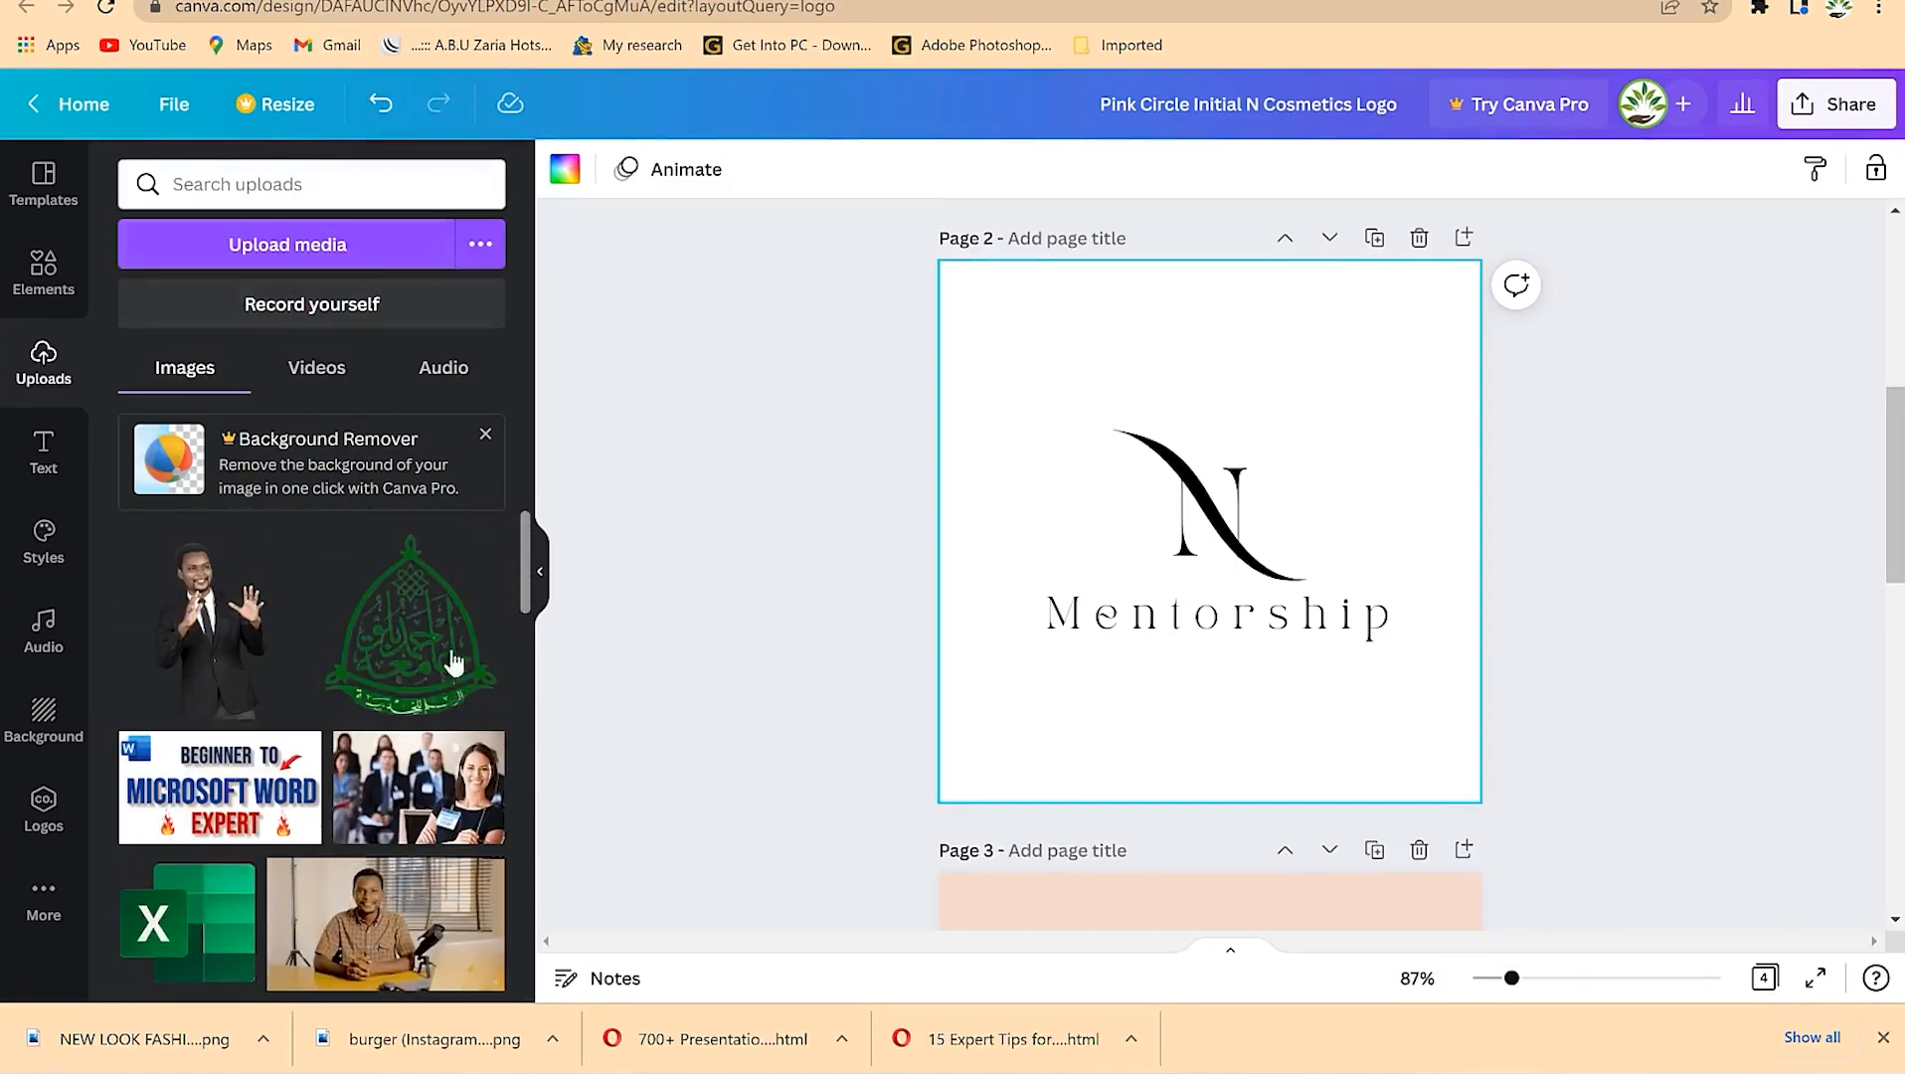
{"action": "left_click", "coordinate": [239, 245]}
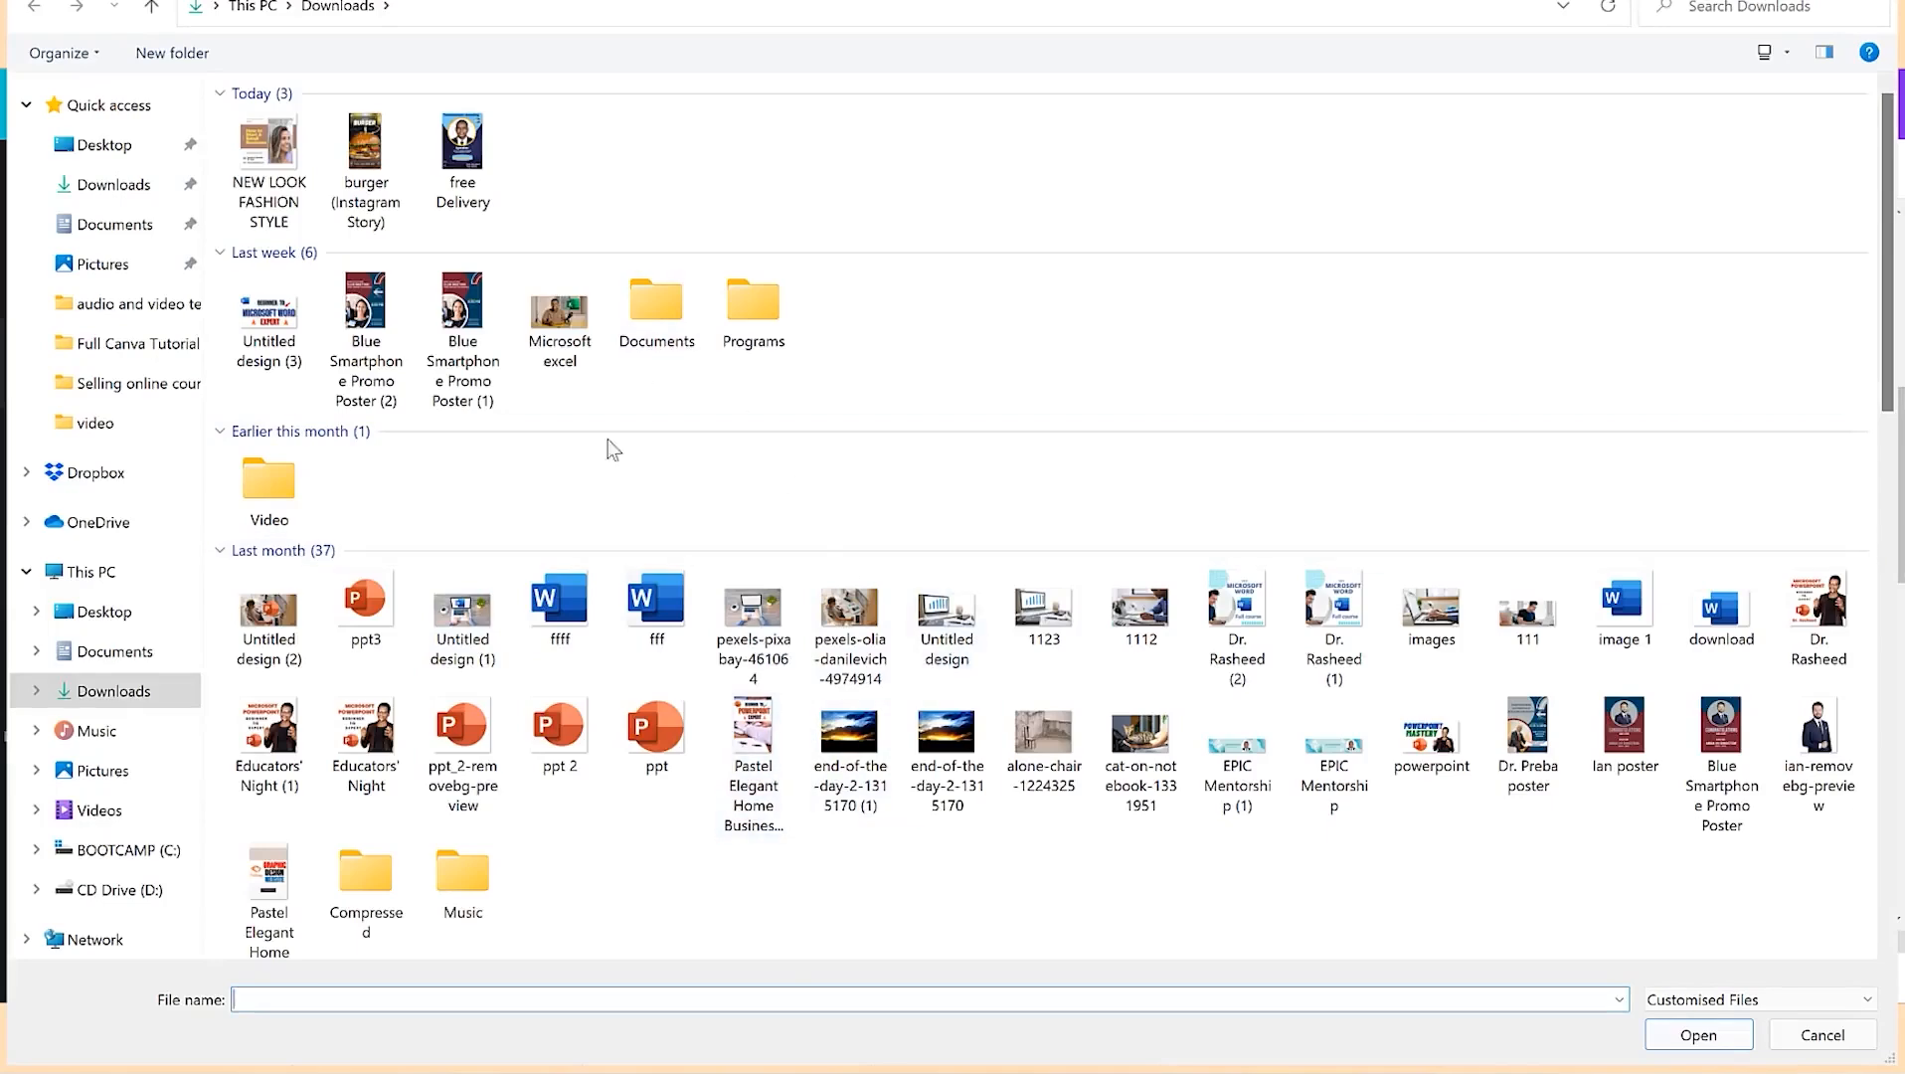
{"action": "scroll", "coordinate": [801, 702], "scroll_direction": "down", "scroll_amount": 10}
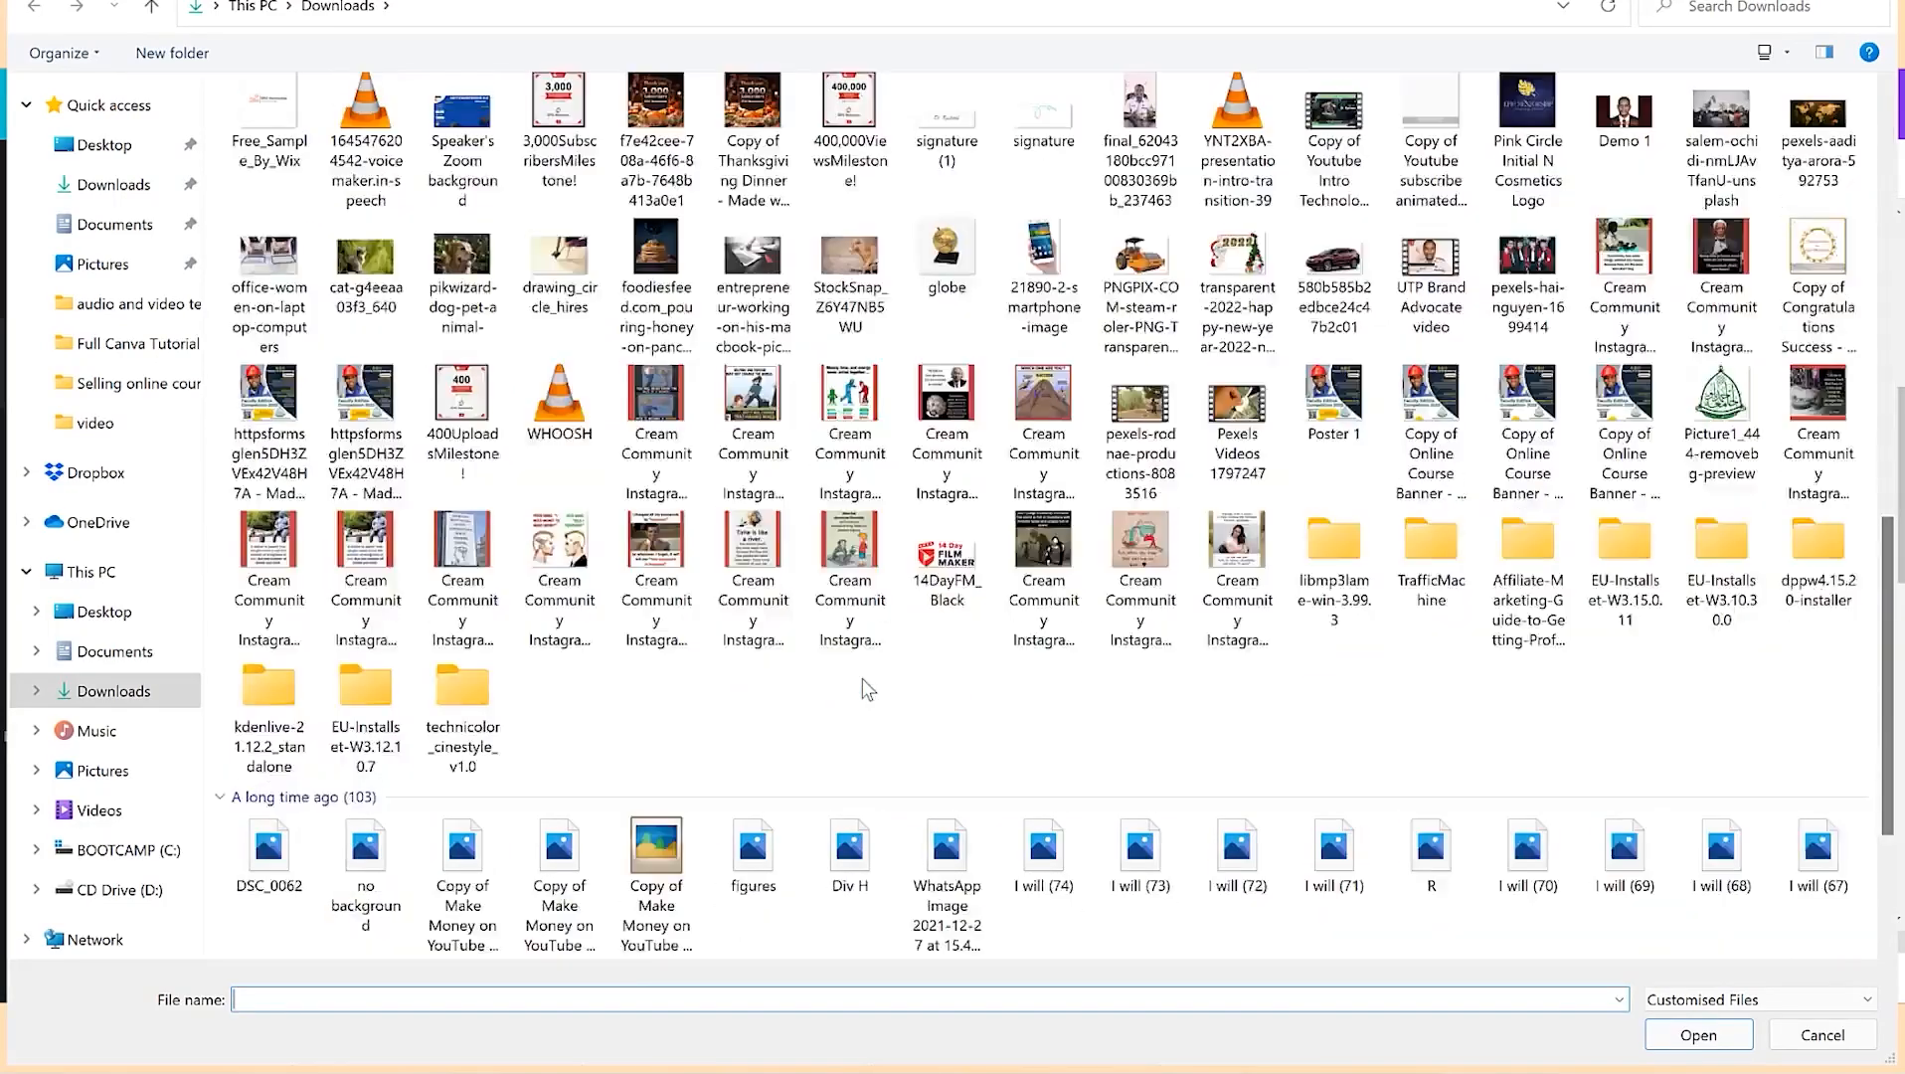
{"action": "scroll", "coordinate": [862, 676], "scroll_direction": "down", "scroll_amount": 4}
{"action": "scroll", "coordinate": [995, 617], "scroll_direction": "up", "scroll_amount": 6}
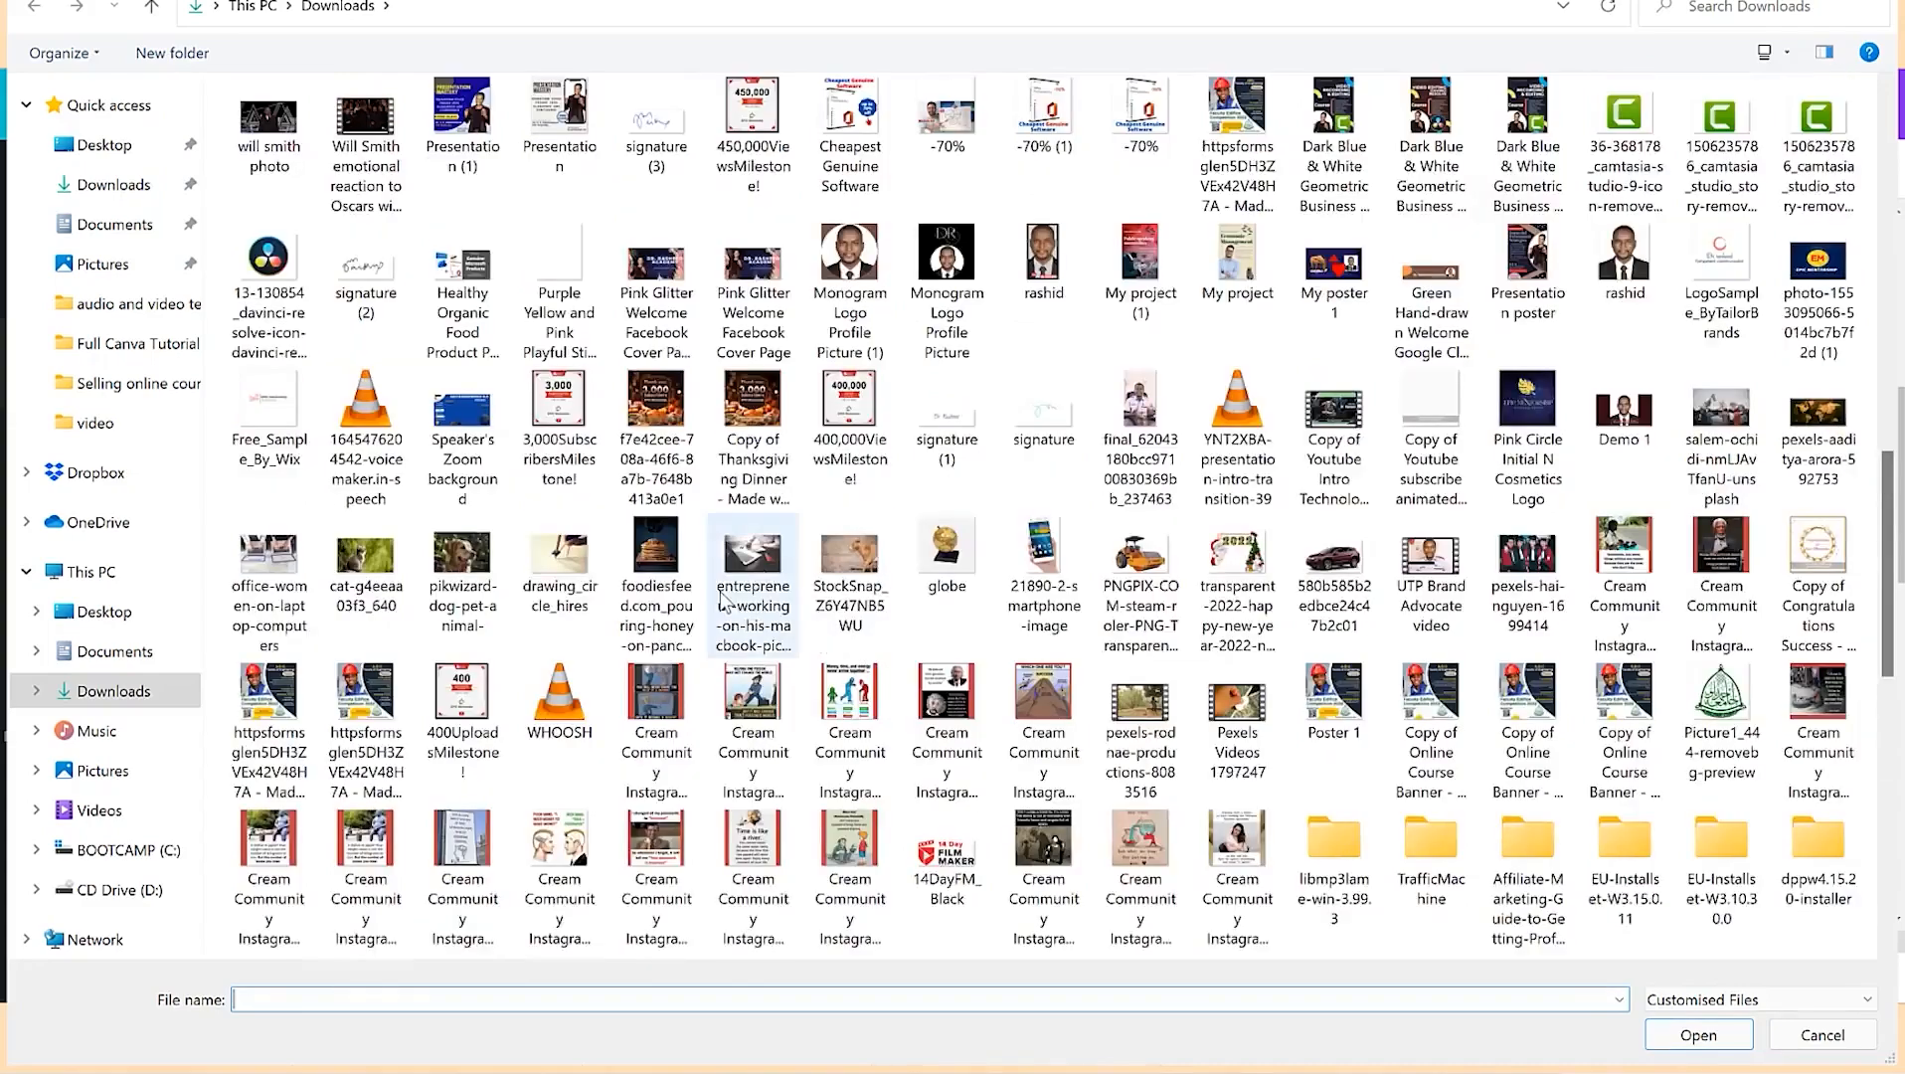
{"action": "scroll", "coordinate": [723, 596], "scroll_direction": "up", "scroll_amount": 6}
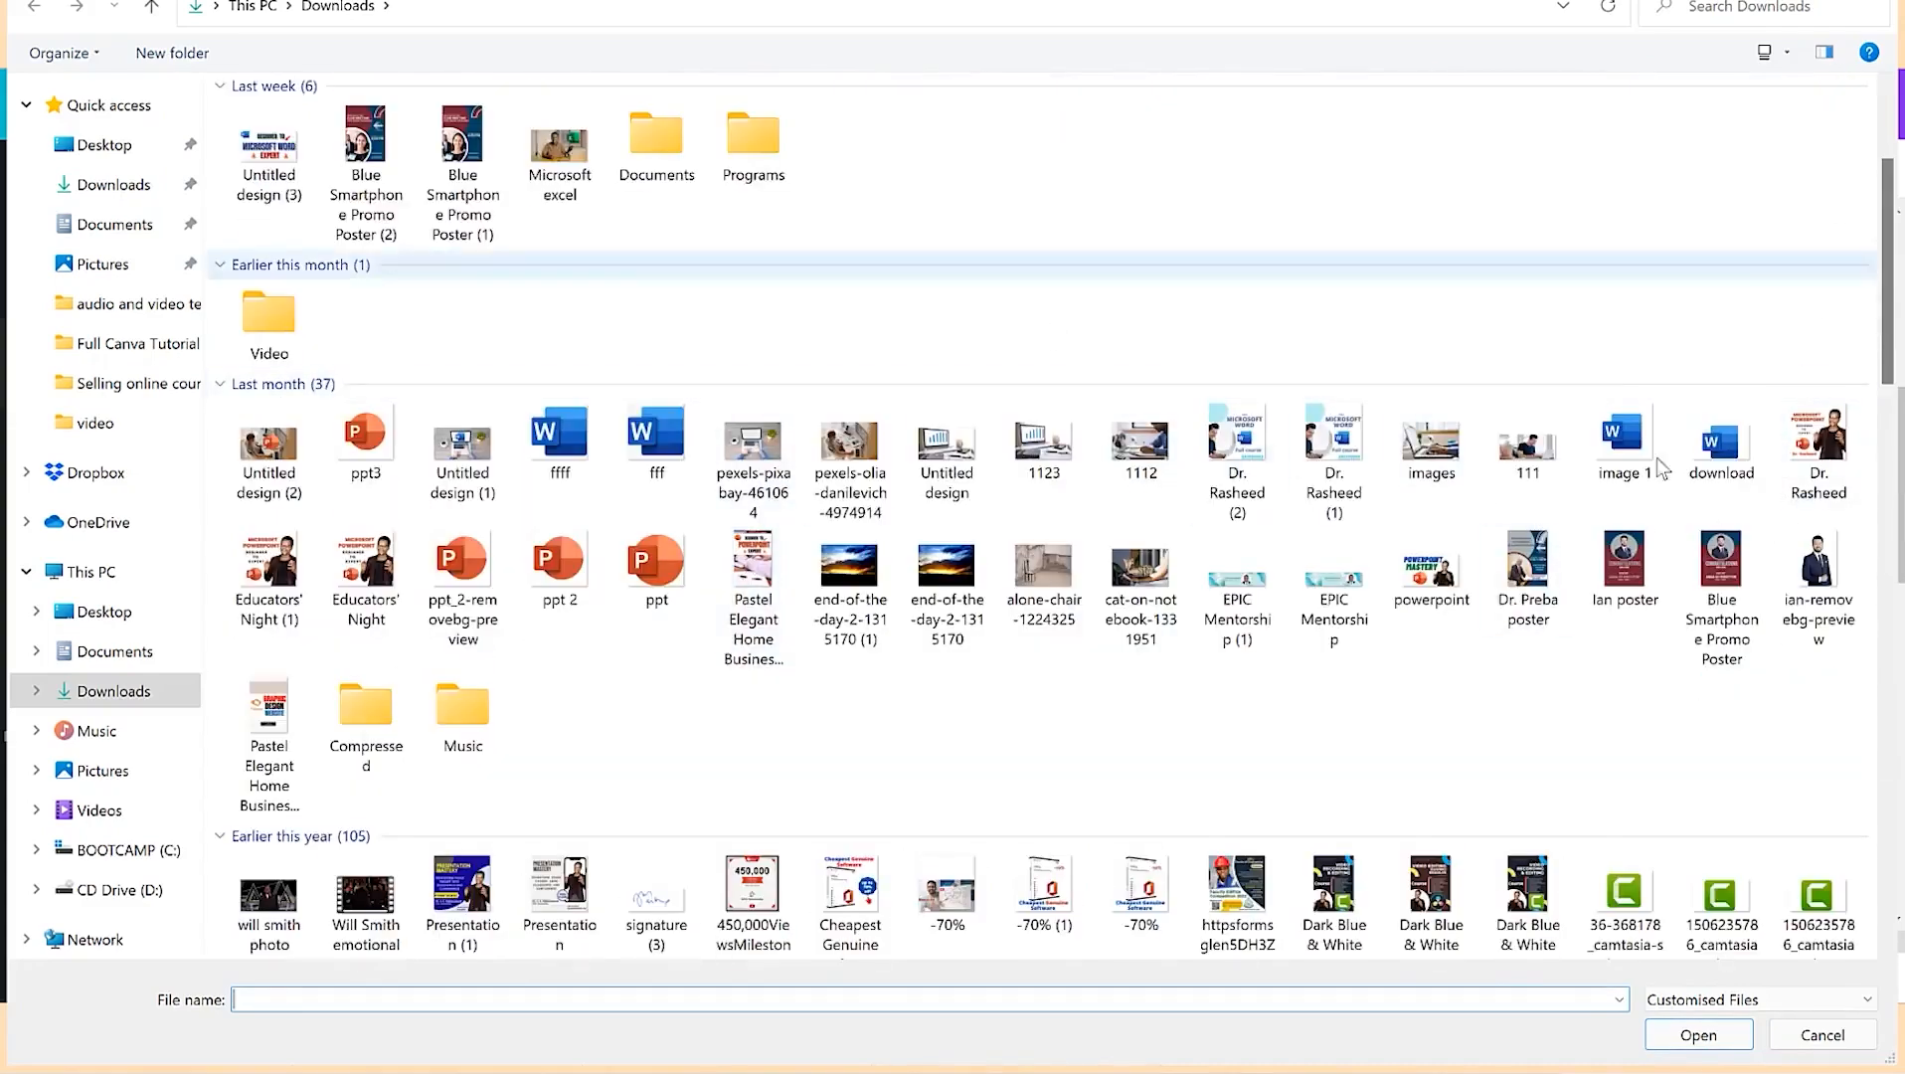
{"action": "left_click", "coordinate": [1823, 1035]}
Step: Place the uploaded green calligraphy emblem in the lower right corner of page 2 and delete the black N with its swoosh
{"action": "left_click_drag", "start_coordinate": [413, 657], "coordinate": [1079, 602]}
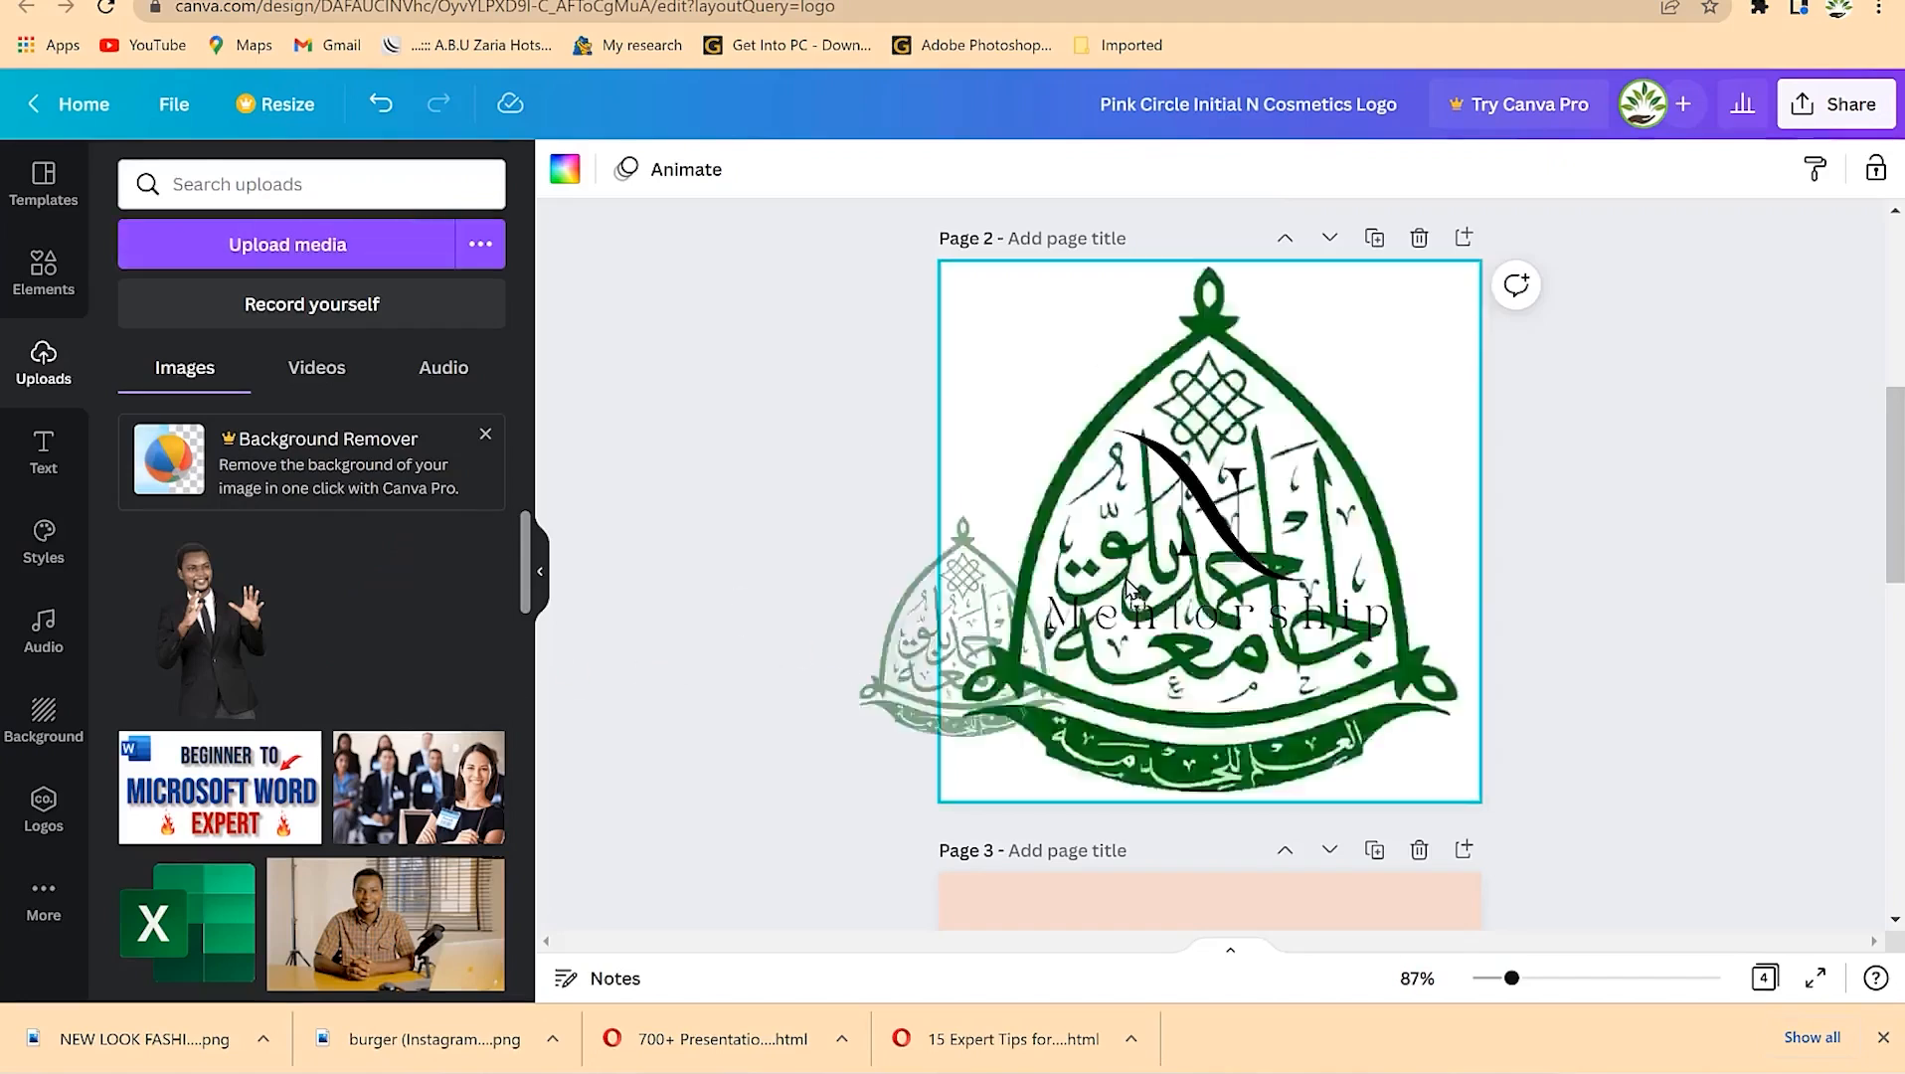
{"action": "left_click_drag", "start_coordinate": [1366, 419], "coordinate": [1388, 671]}
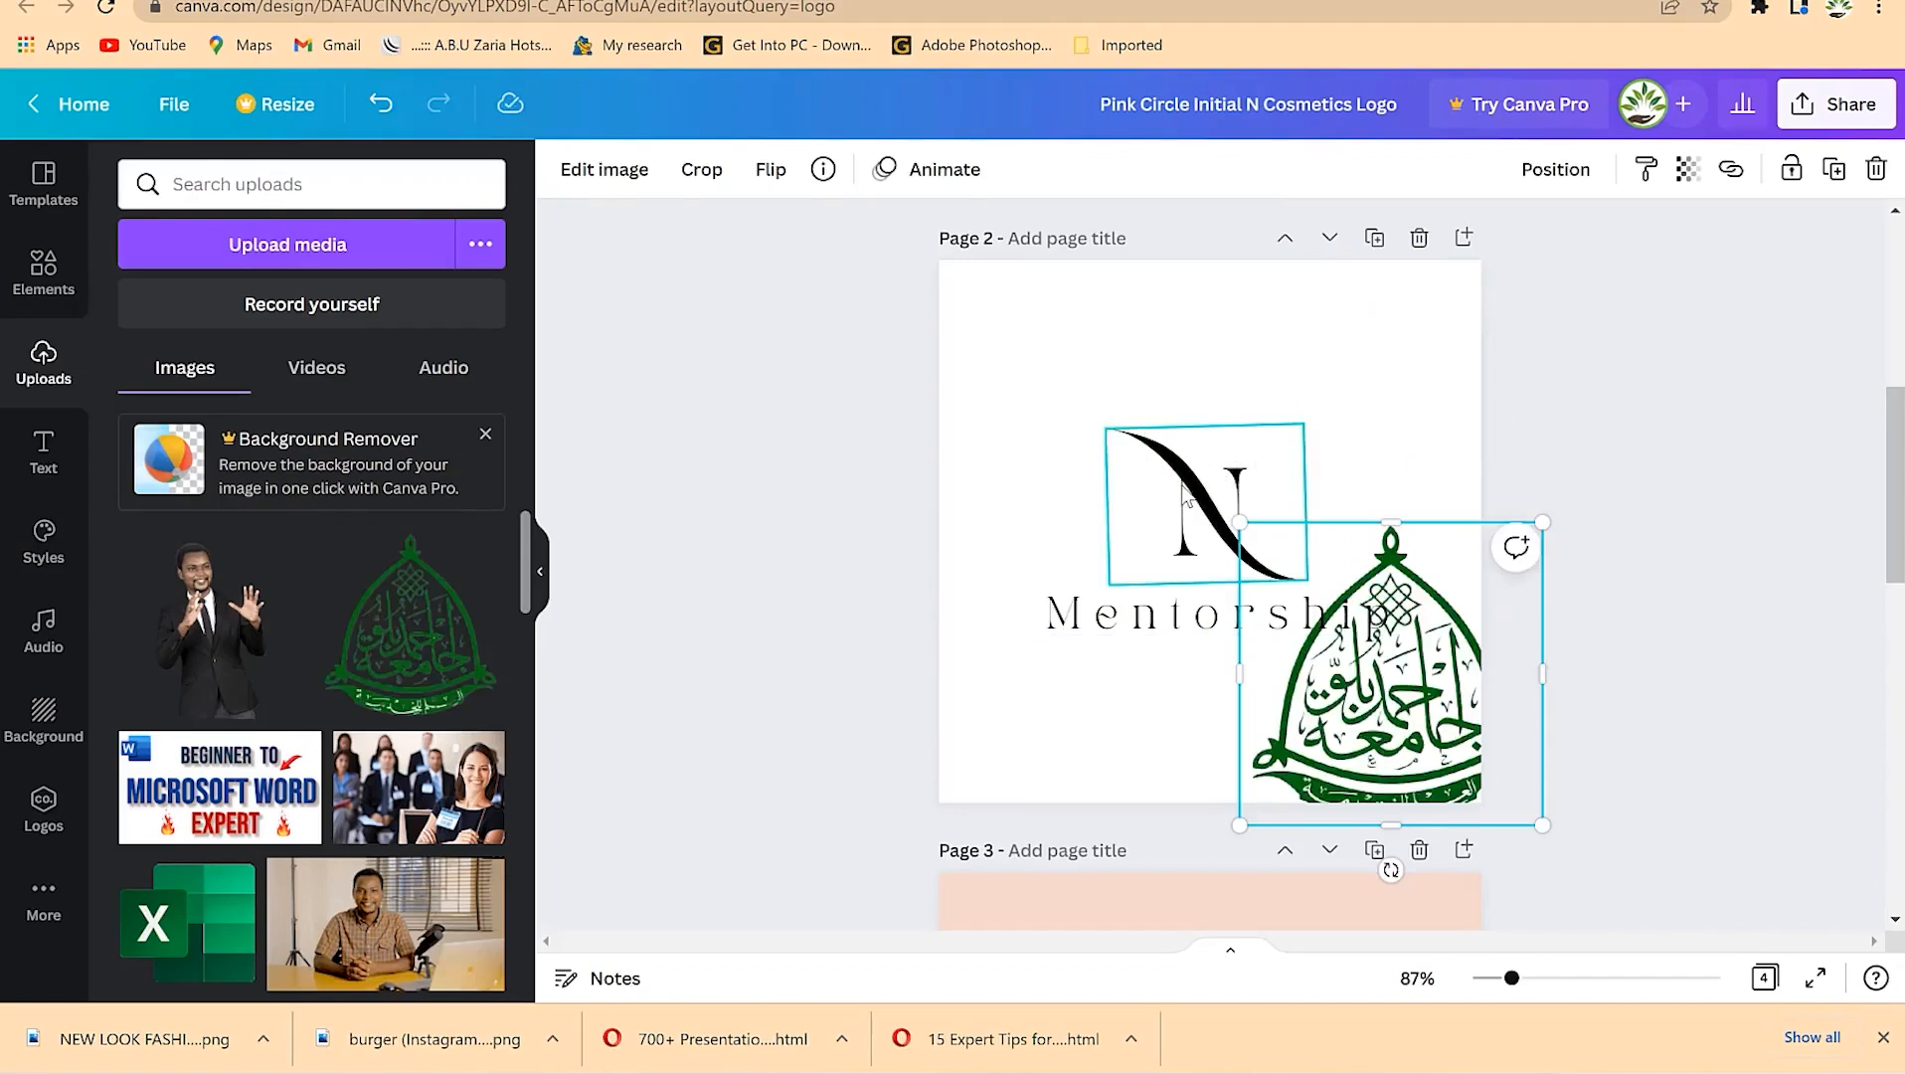
{"action": "left_click", "coordinate": [1183, 494]}
{"action": "key", "text": "Delete"}
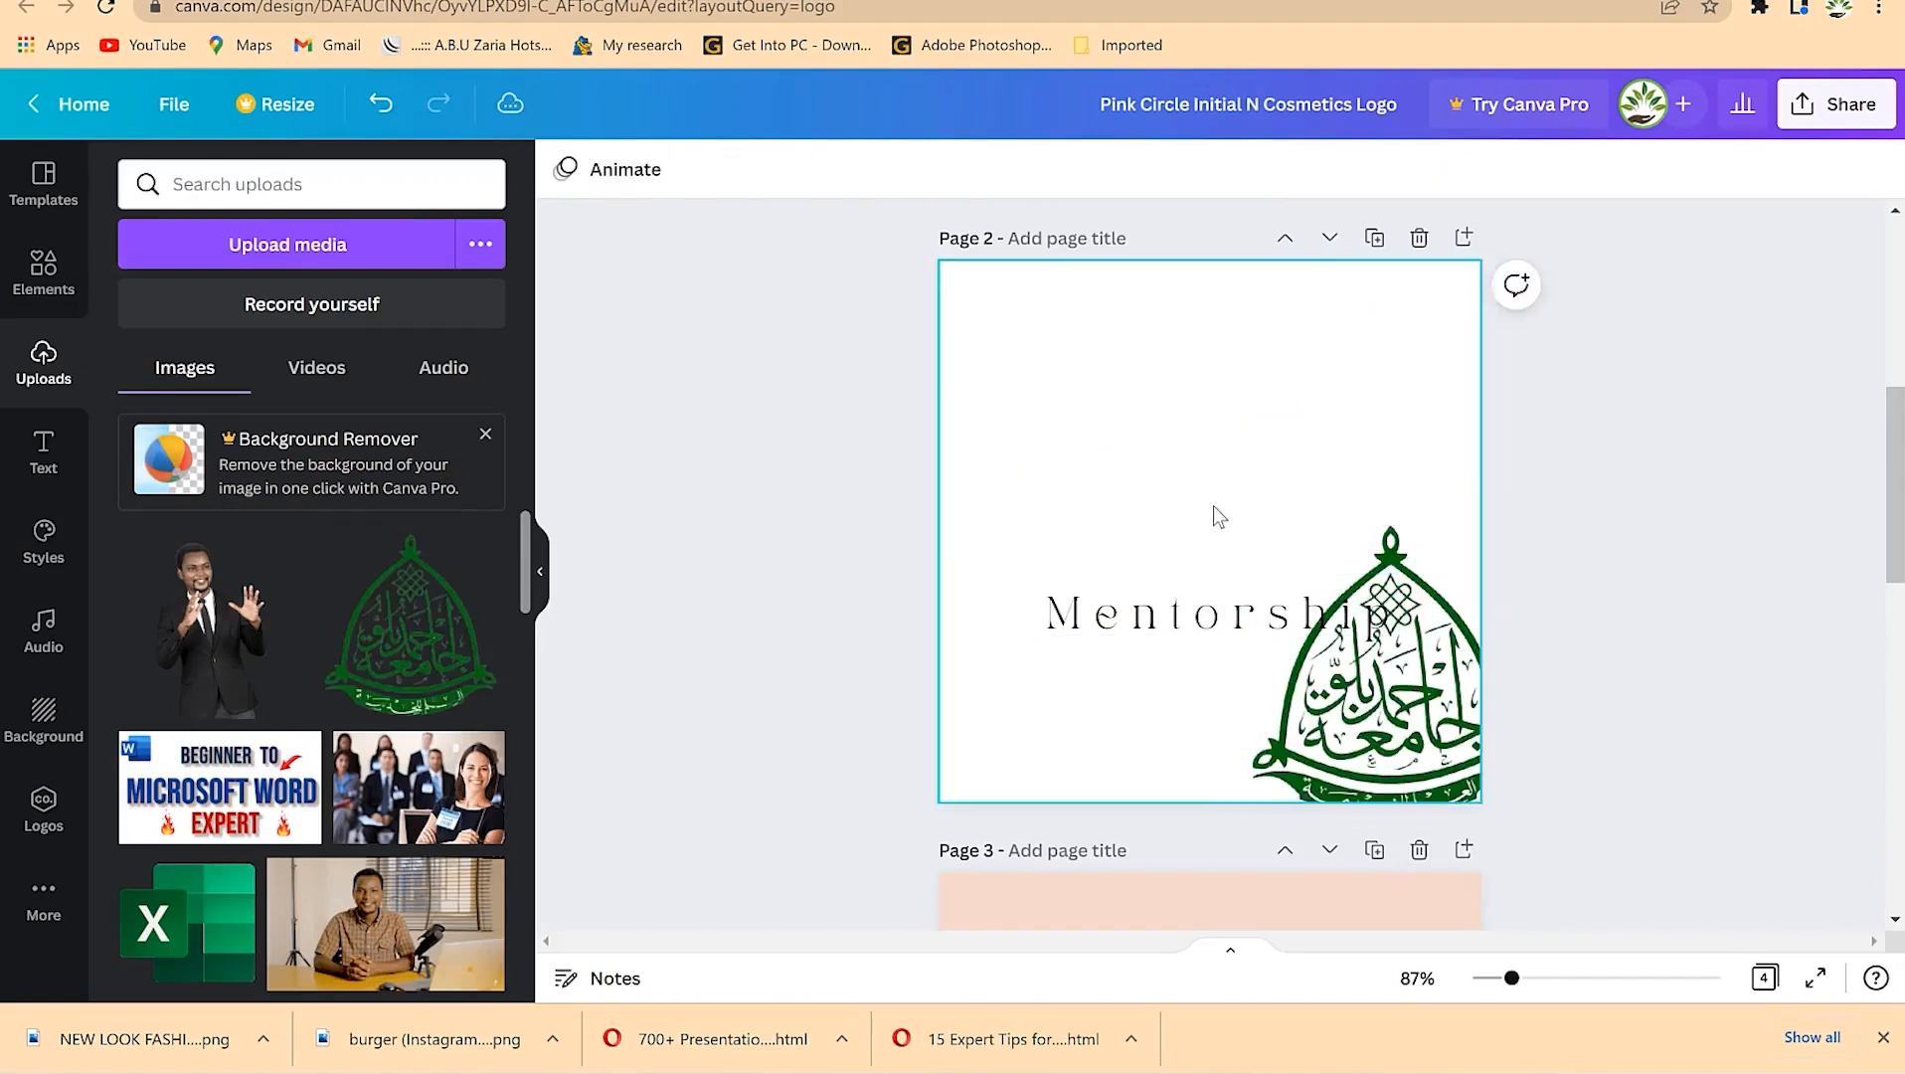
Step: Move the green emblem to the upper centre of page 2 and replace the word "Mentorship" with "naturally ahead"
{"action": "left_click", "coordinate": [1387, 755]}
{"action": "left_click_drag", "start_coordinate": [1387, 755], "coordinate": [1211, 507]}
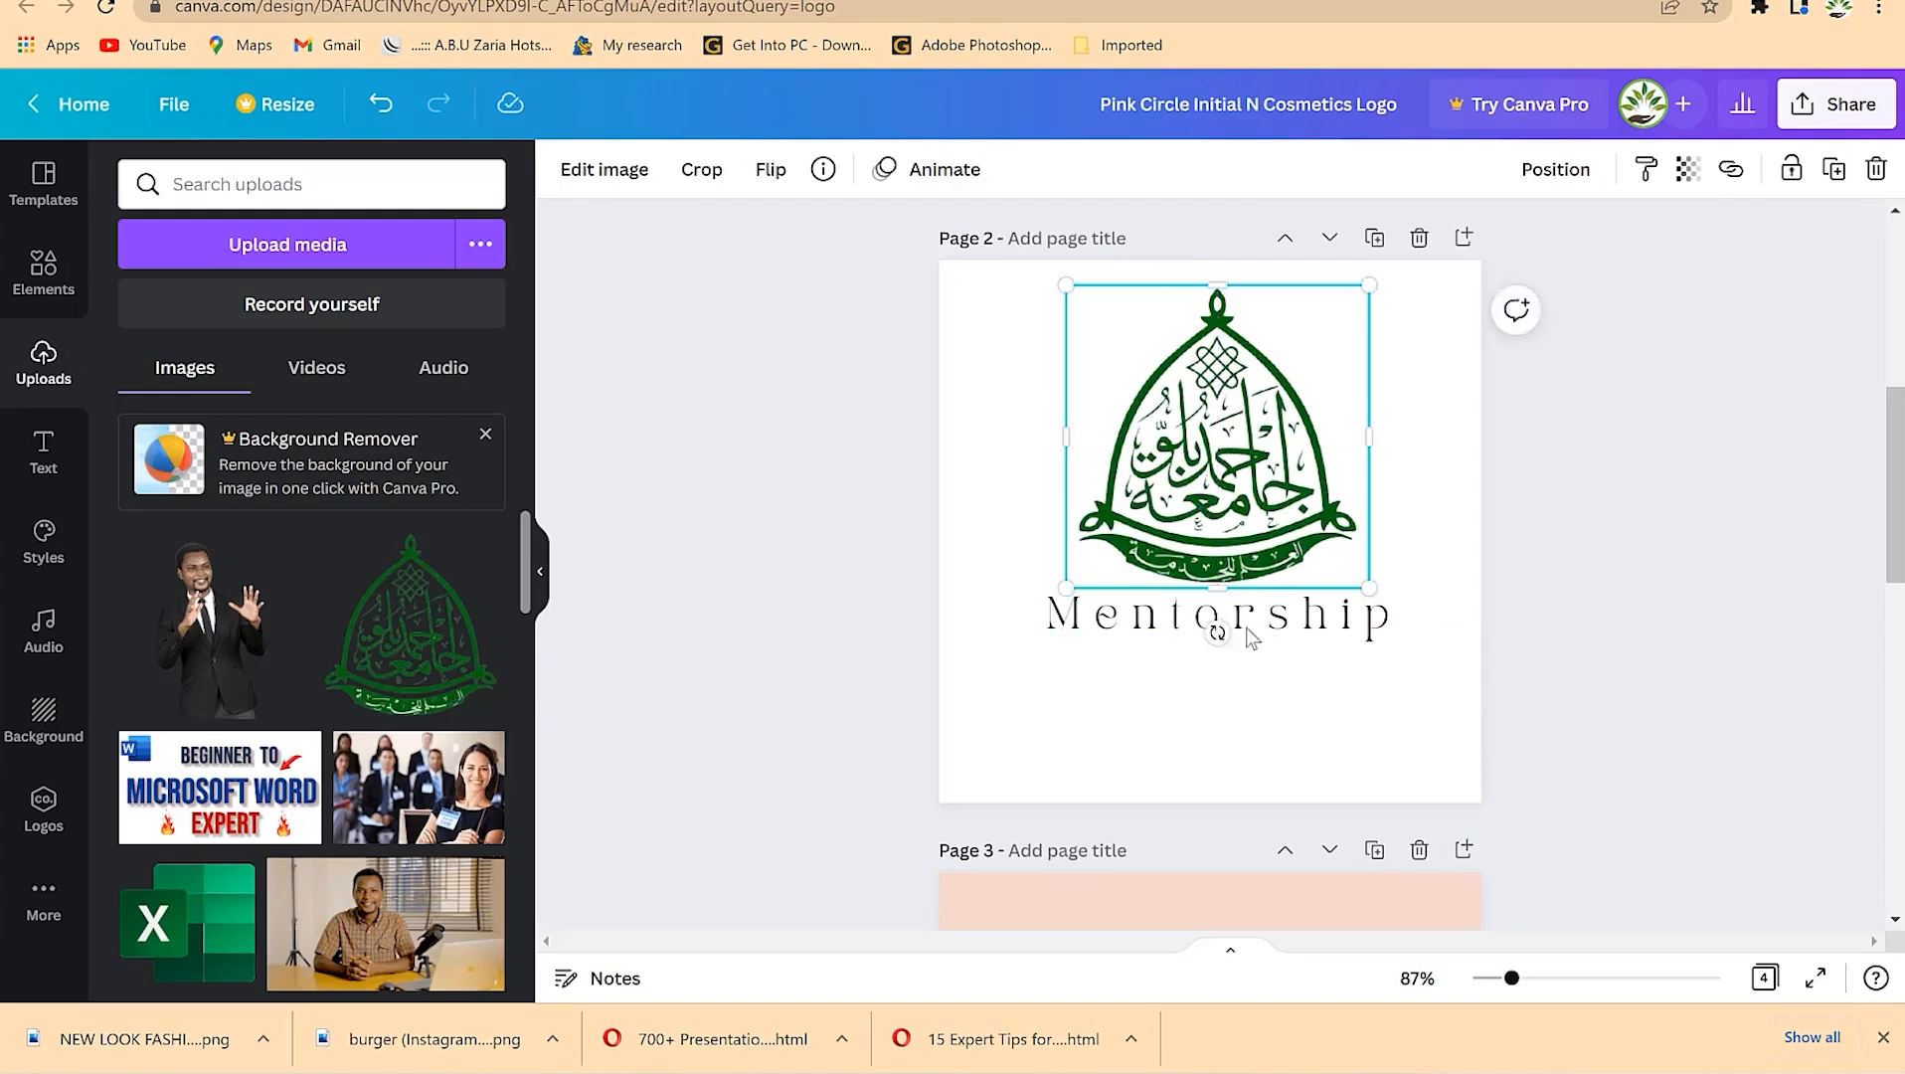
{"action": "left_click", "coordinate": [1283, 625]}
{"action": "double_click", "coordinate": [1282, 622]}
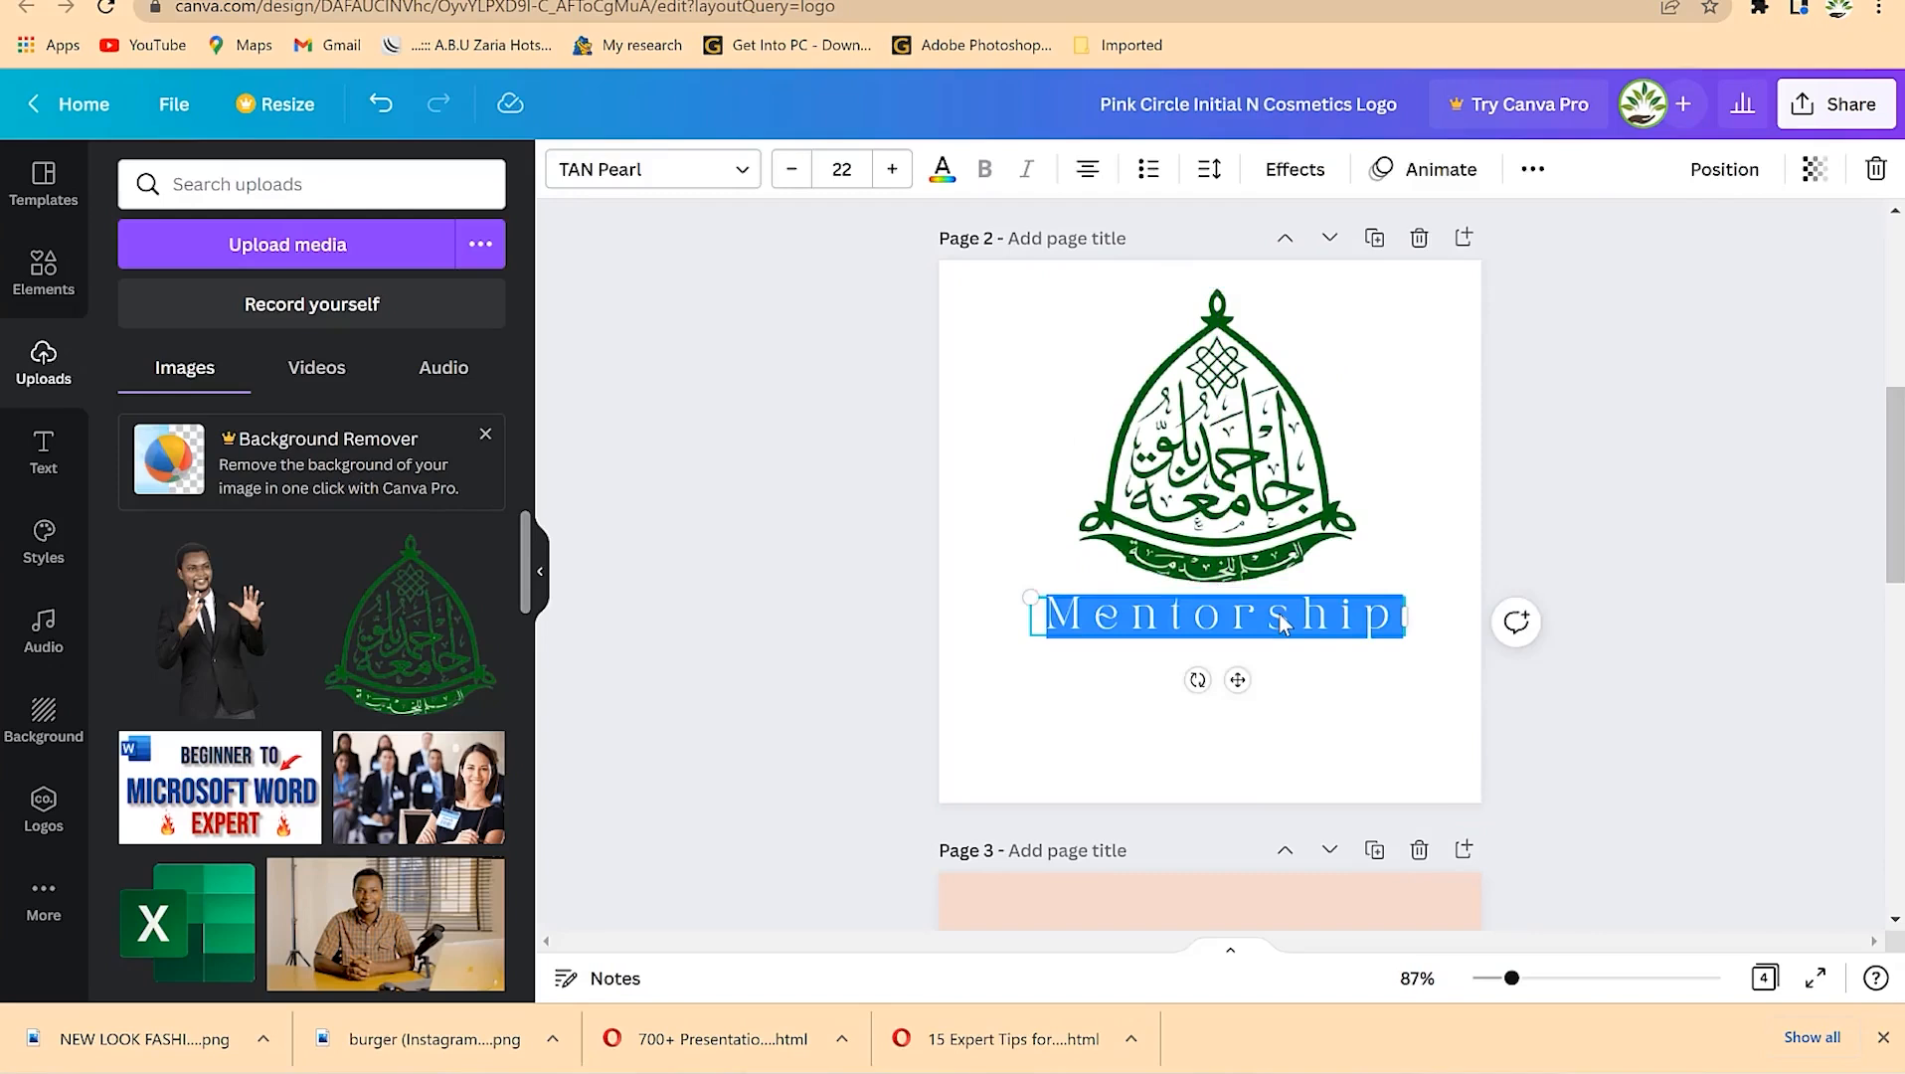
{"action": "type", "text": "naturall"}
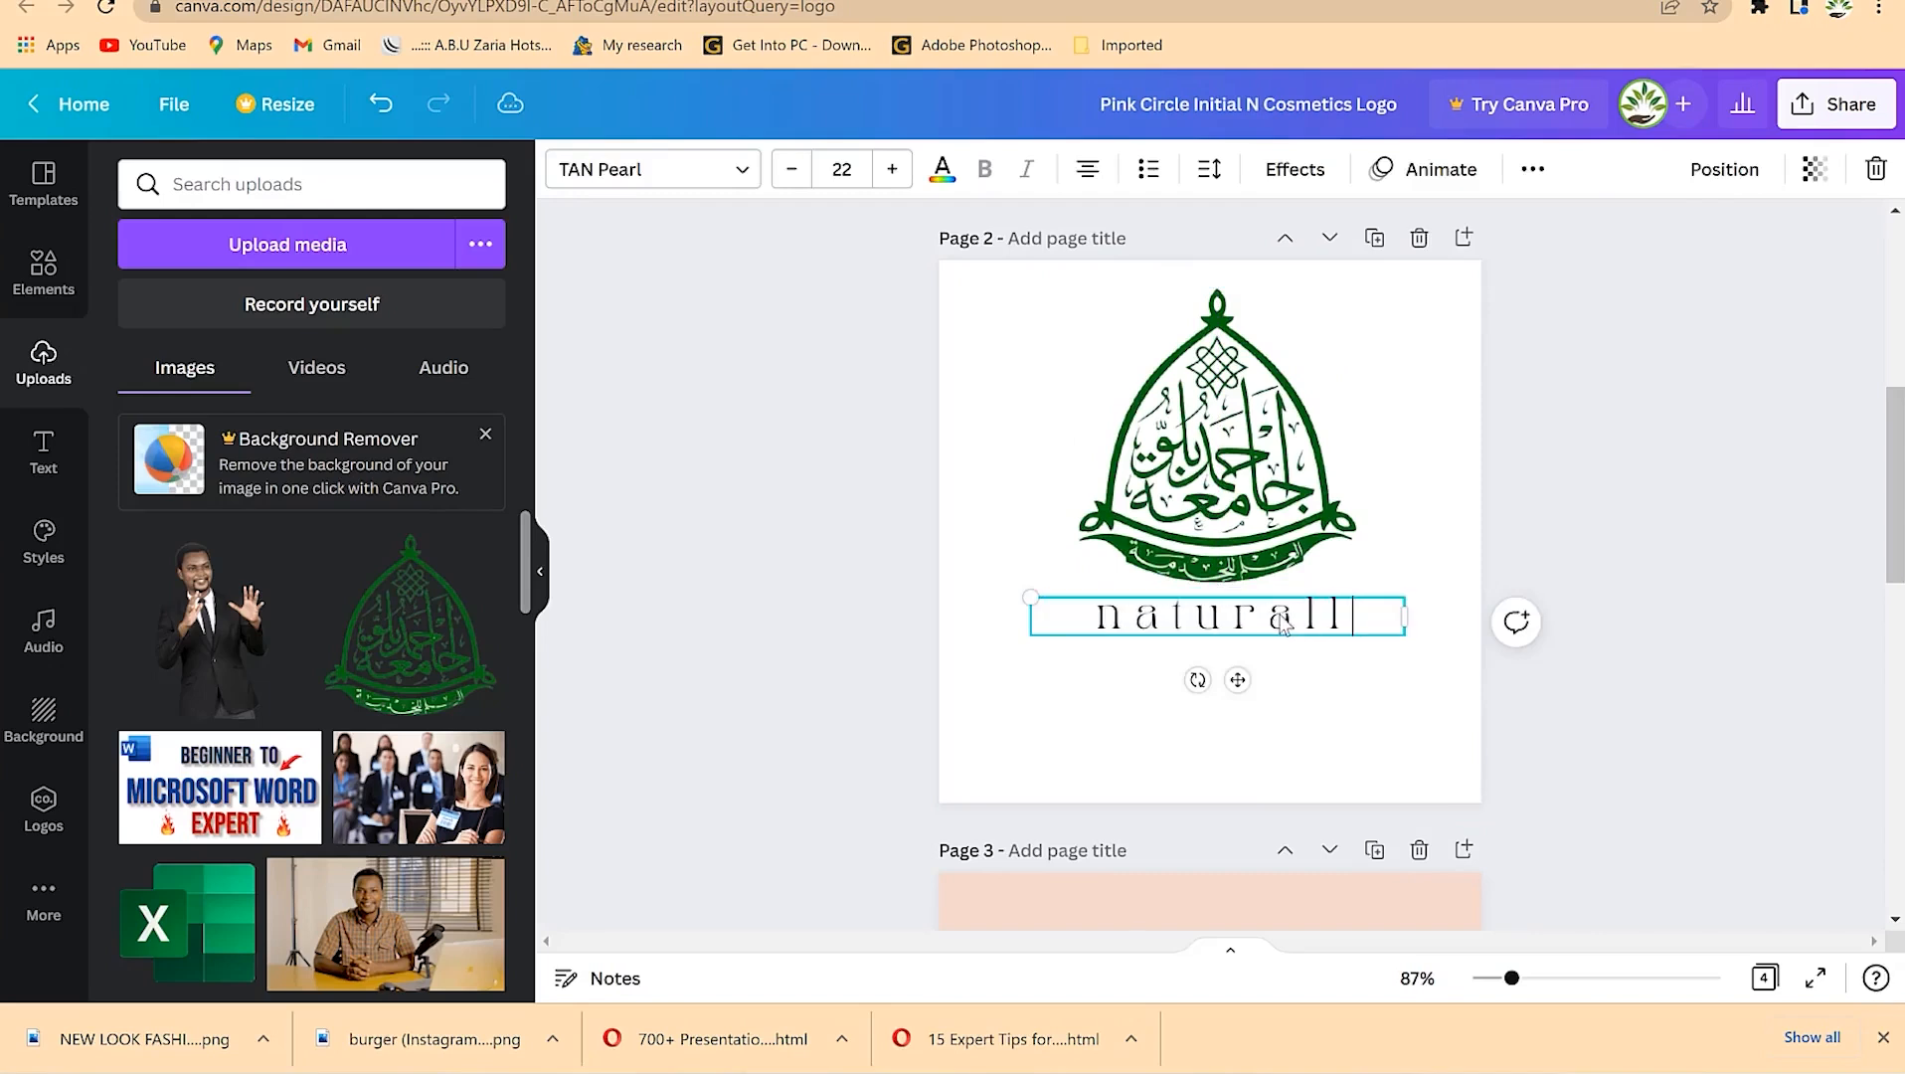
{"action": "type", "text": "y ahead"}
{"action": "key", "text": "ctrl+a"}
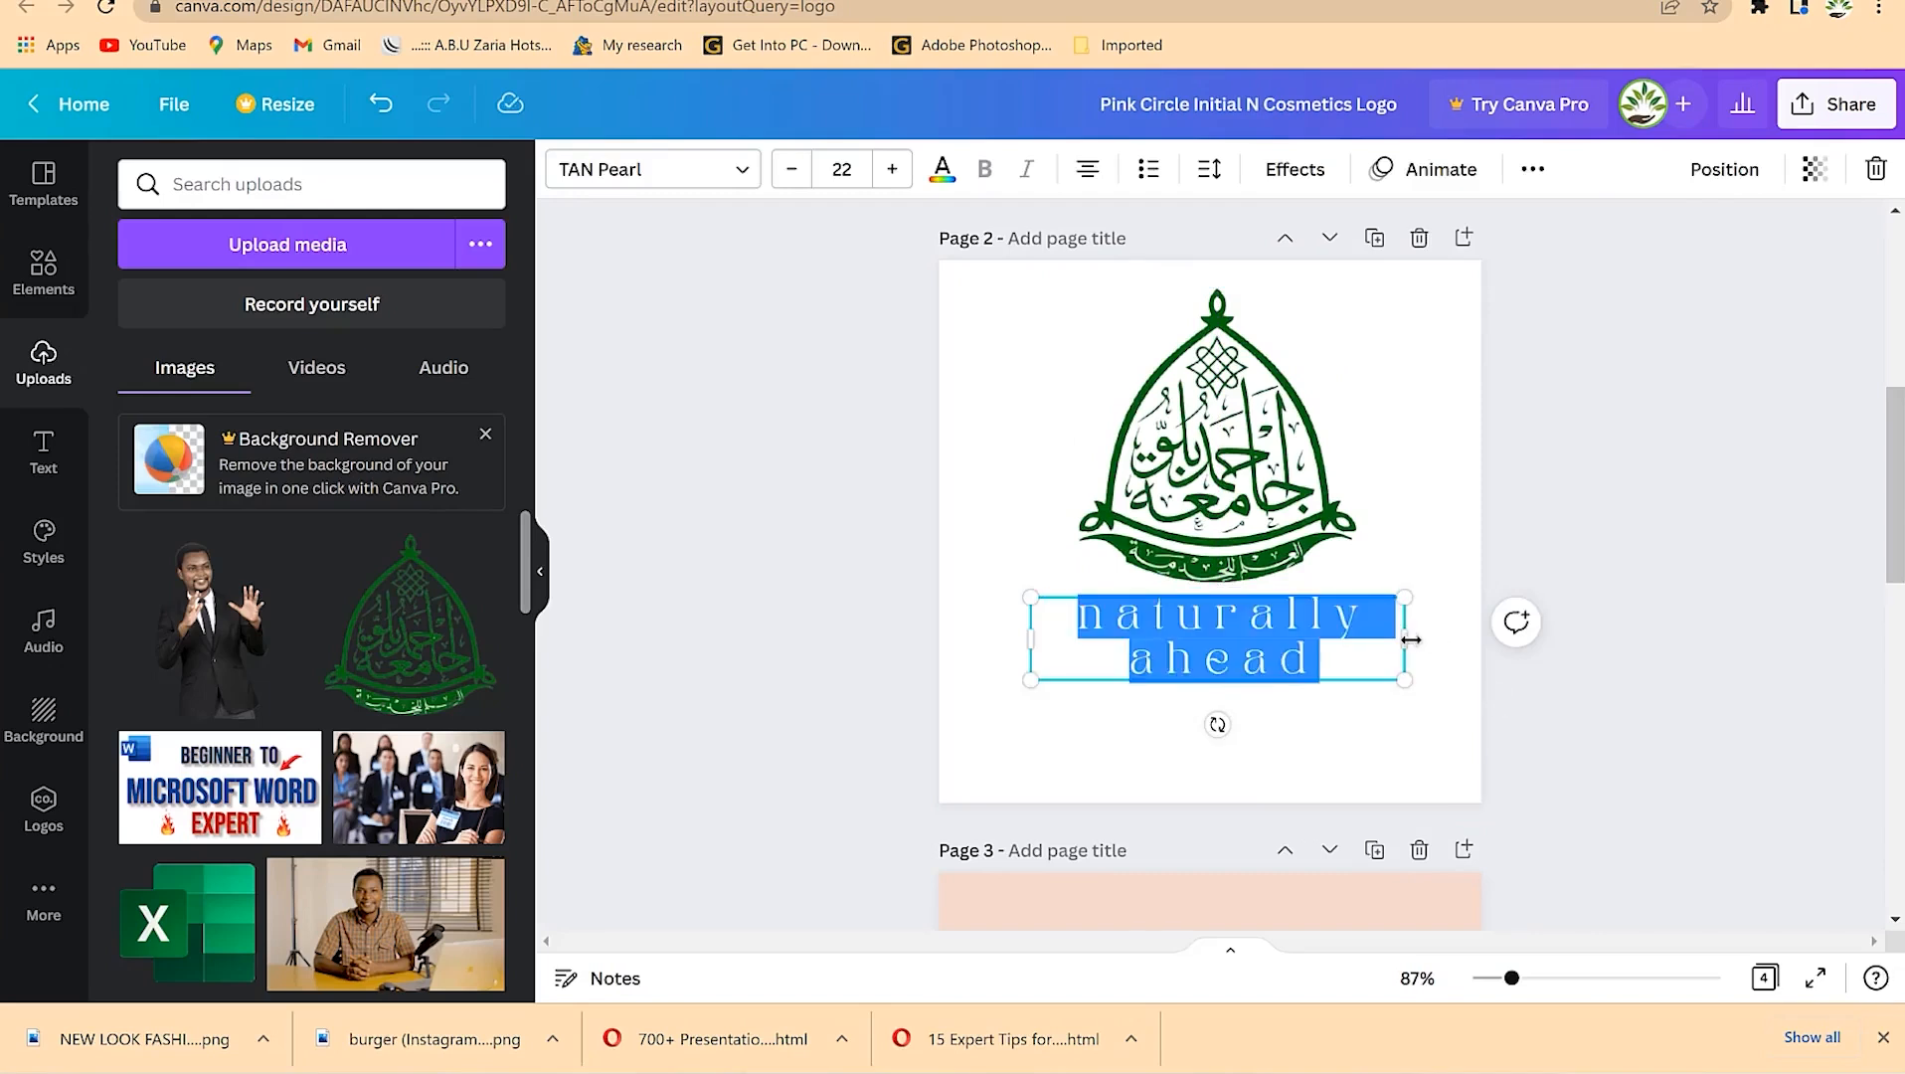
Step: Widen the "naturally ahead" text box on both sides so it fits on one line and move it lower, centred on the page
{"action": "left_click_drag", "start_coordinate": [1411, 640], "coordinate": [1506, 640]}
{"action": "left_click_drag", "start_coordinate": [1029, 639], "coordinate": [926, 637]}
{"action": "left_click_drag", "start_coordinate": [1233, 677], "coordinate": [1227, 740]}
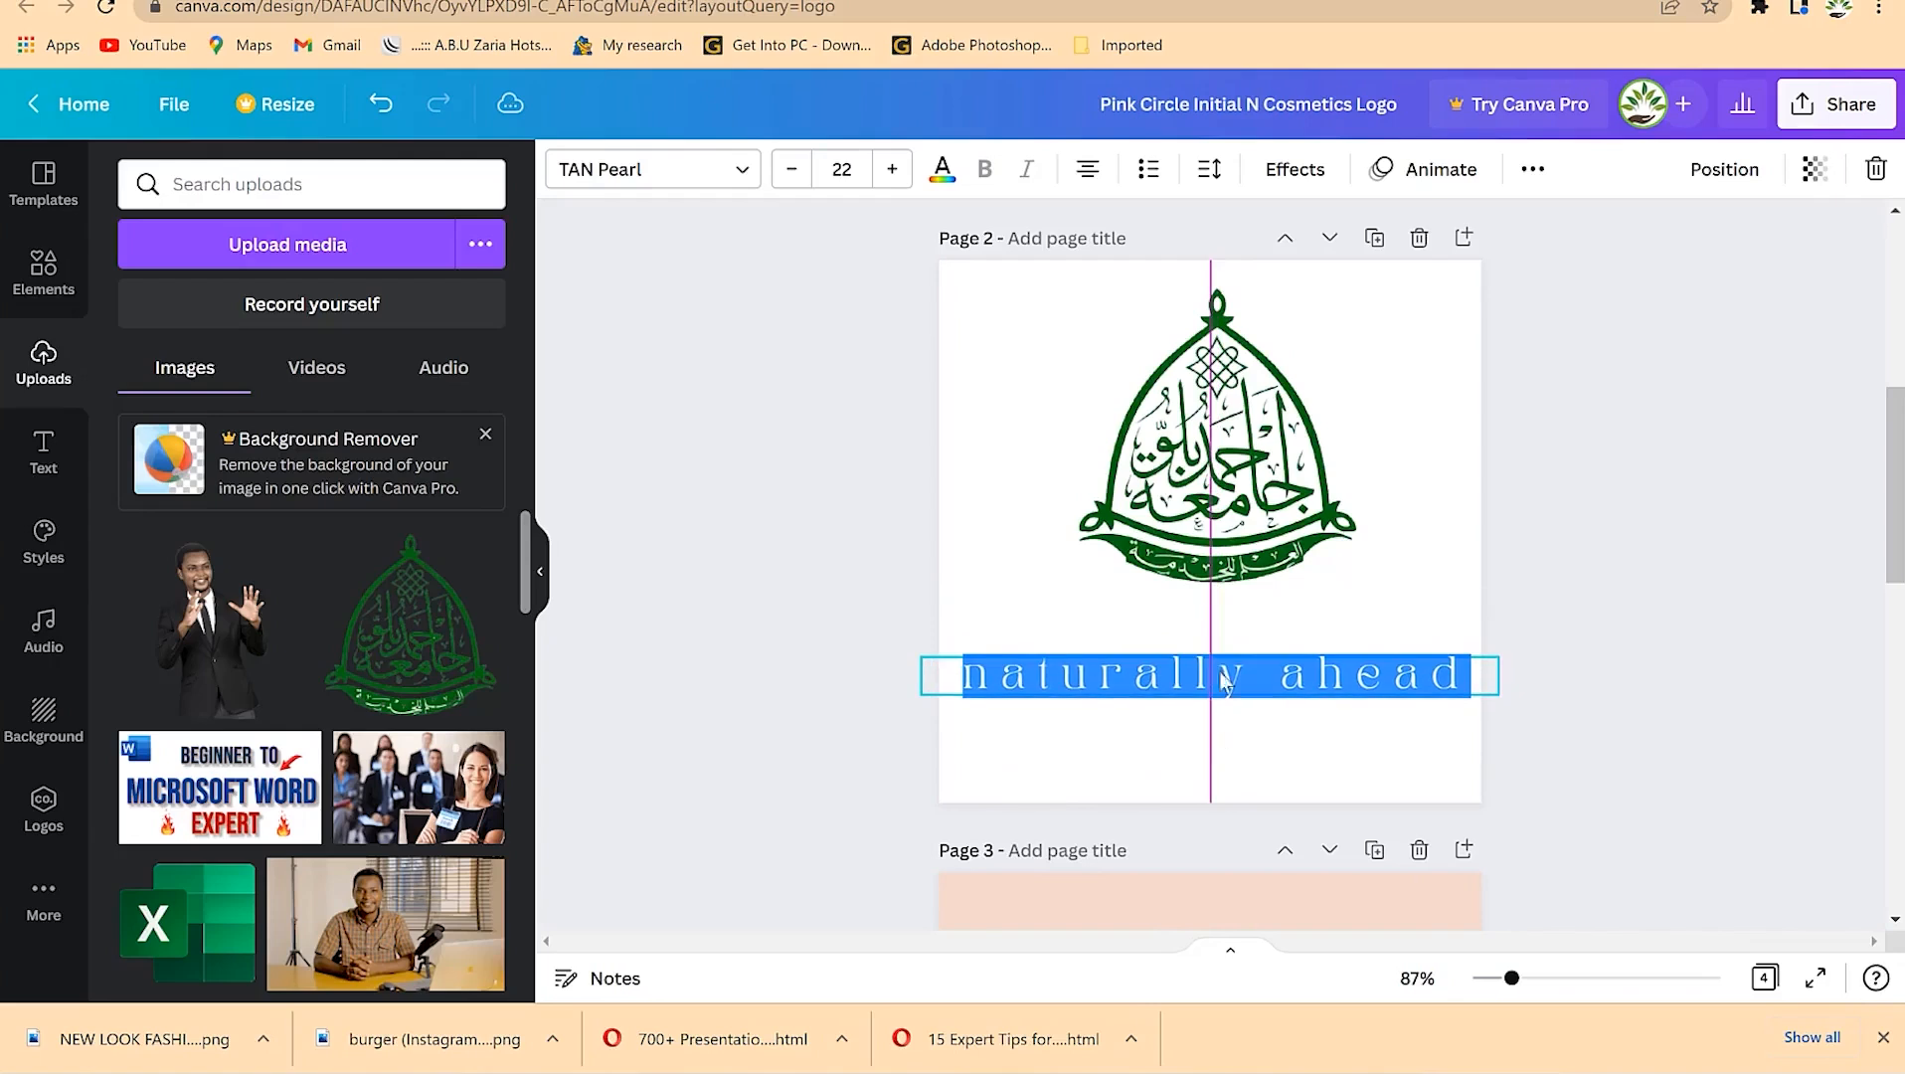
Step: Enlarge the green emblem and centre it above the tagline on page 2
{"action": "left_click_drag", "start_coordinate": [1236, 483], "coordinate": [1222, 519]}
{"action": "left_click_drag", "start_coordinate": [1033, 312], "coordinate": [985, 269]}
{"action": "left_click_drag", "start_coordinate": [1208, 537], "coordinate": [1226, 527]}
Step: Change the font of the page 2 tagline to Alegreya
{"action": "left_click", "coordinate": [1255, 688]}
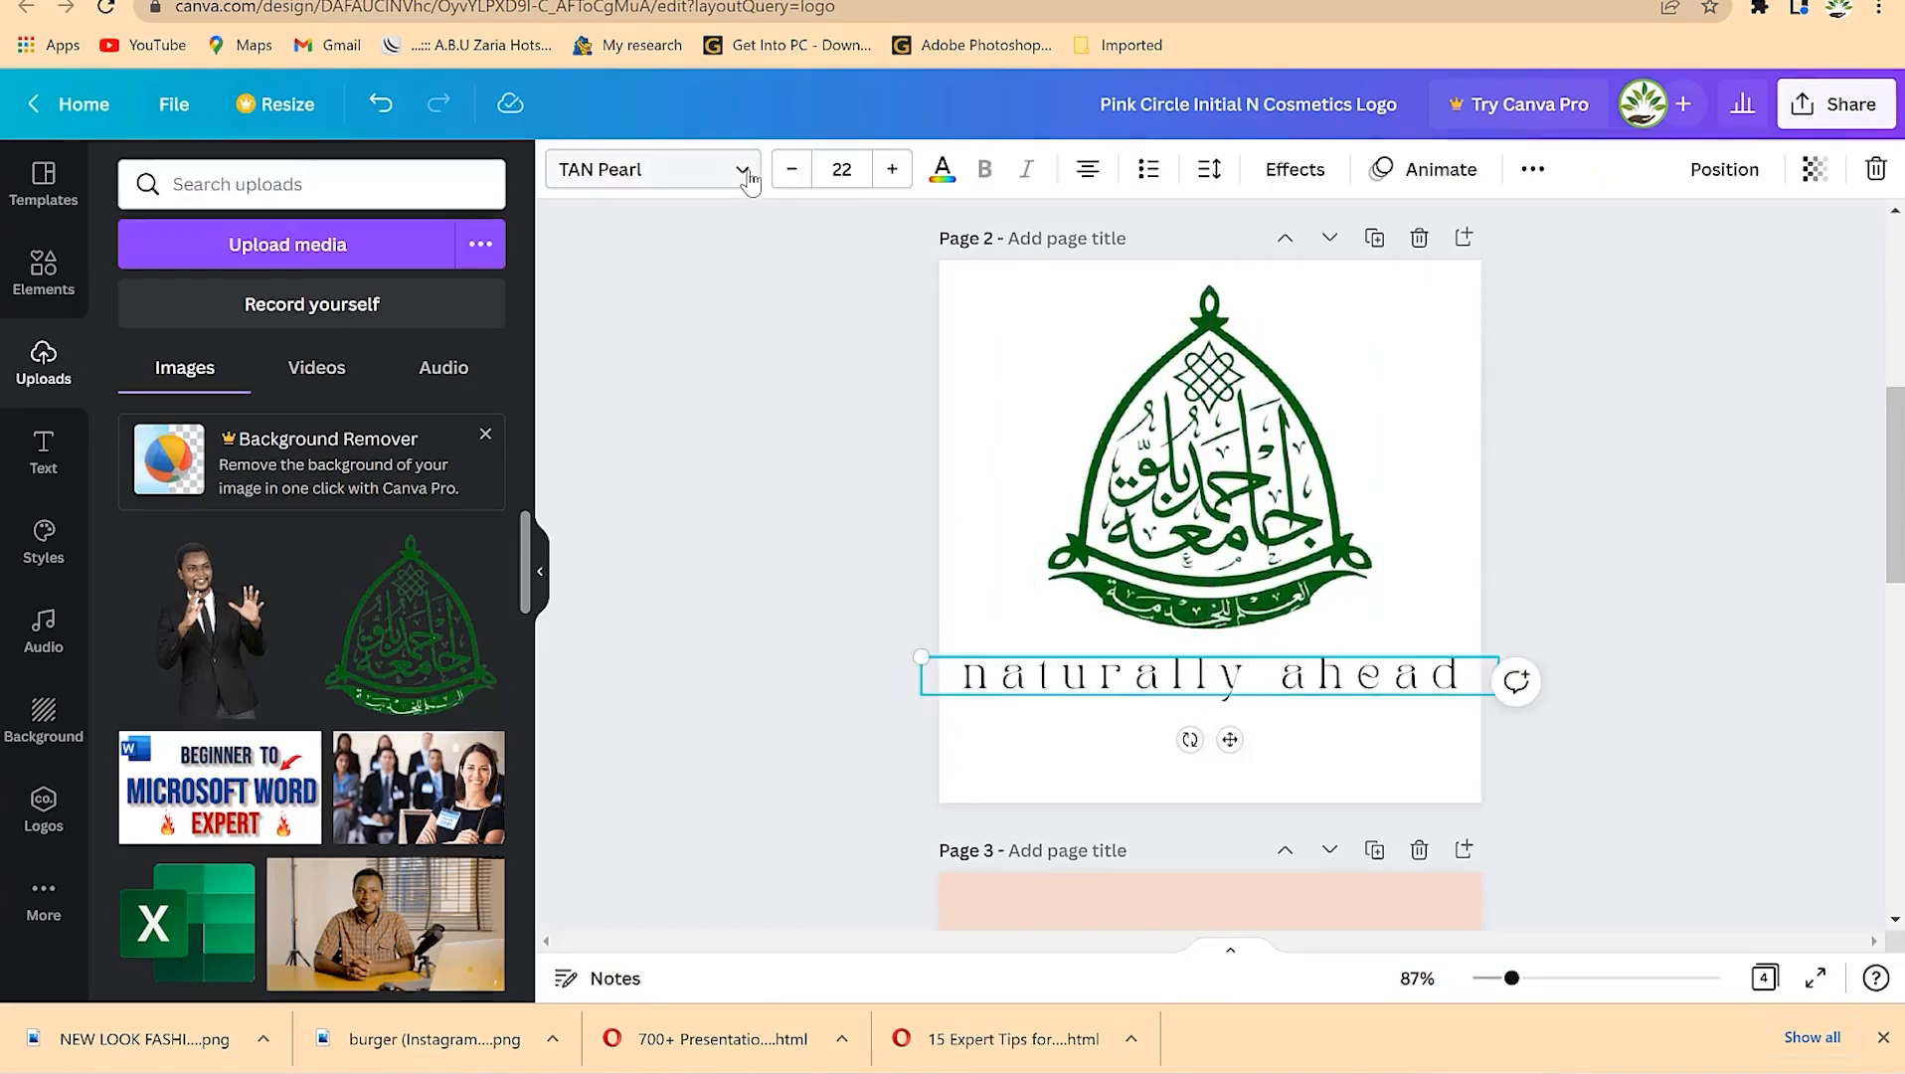
{"action": "left_click", "coordinate": [708, 175]}
{"action": "left_click", "coordinate": [224, 460]}
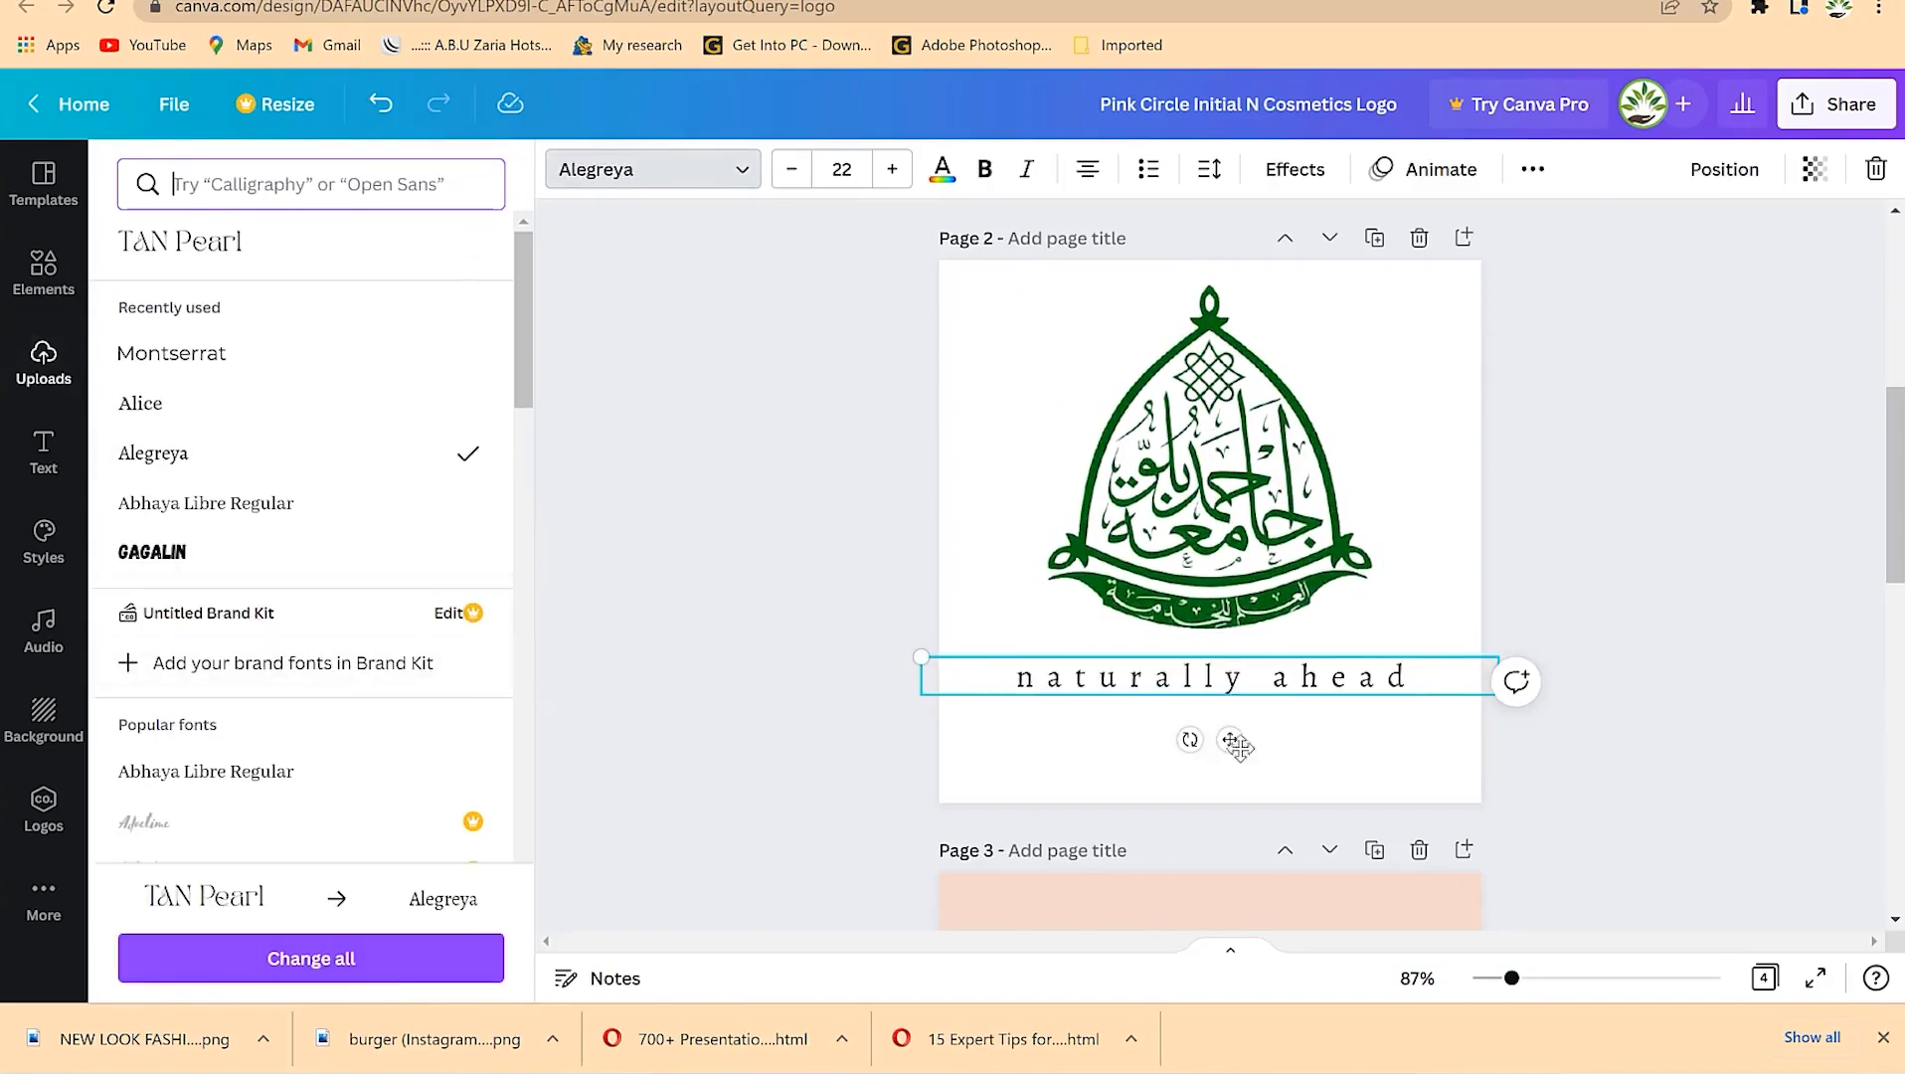
Step: Capitalise both words of the tagline so that it reads "Naturally Ahead"
{"action": "left_click", "coordinate": [1053, 686]}
{"action": "key", "text": "BackSpace"}
{"action": "type", "text": "N"}
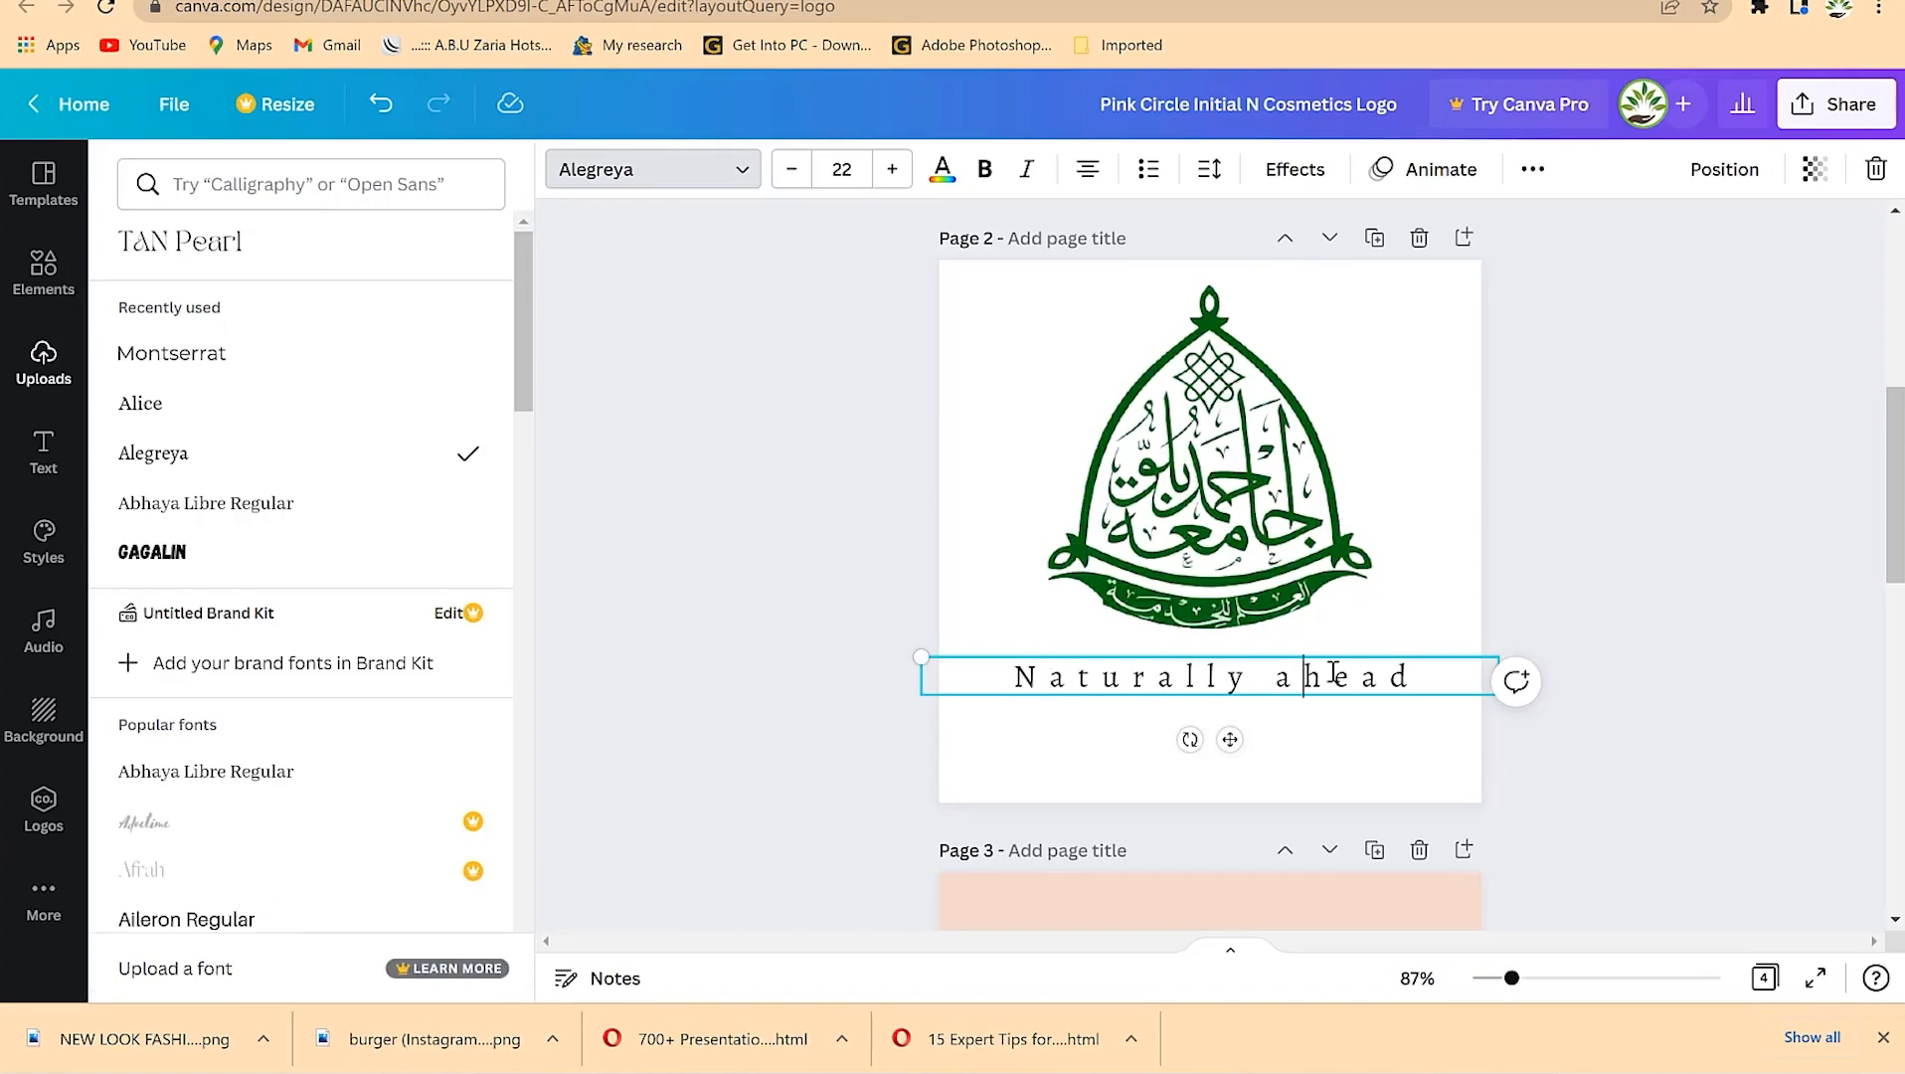
{"action": "key", "text": "BackSpace"}
{"action": "type", "text": "A"}
{"action": "left_click", "coordinate": [1273, 514]}
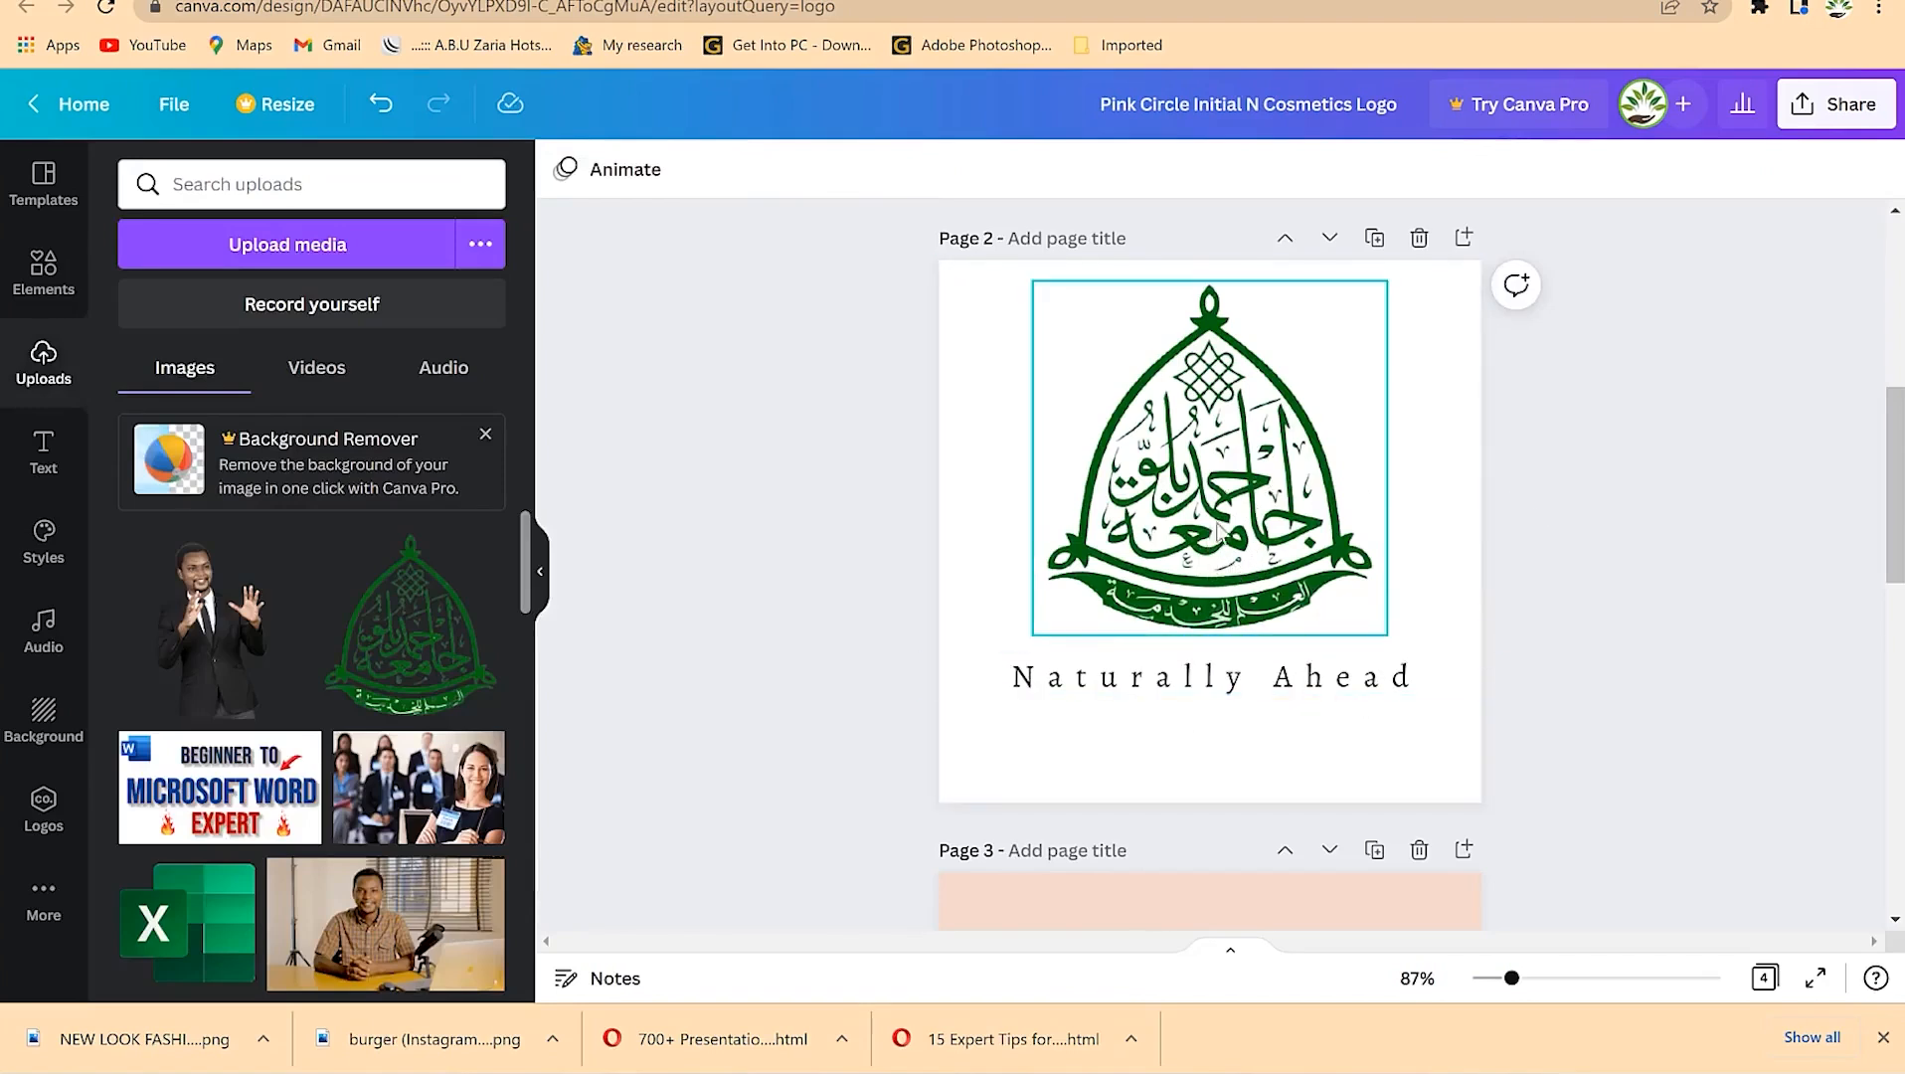
Step: Set the page 2 background to the light peach document colour
{"action": "left_click", "coordinate": [1420, 459]}
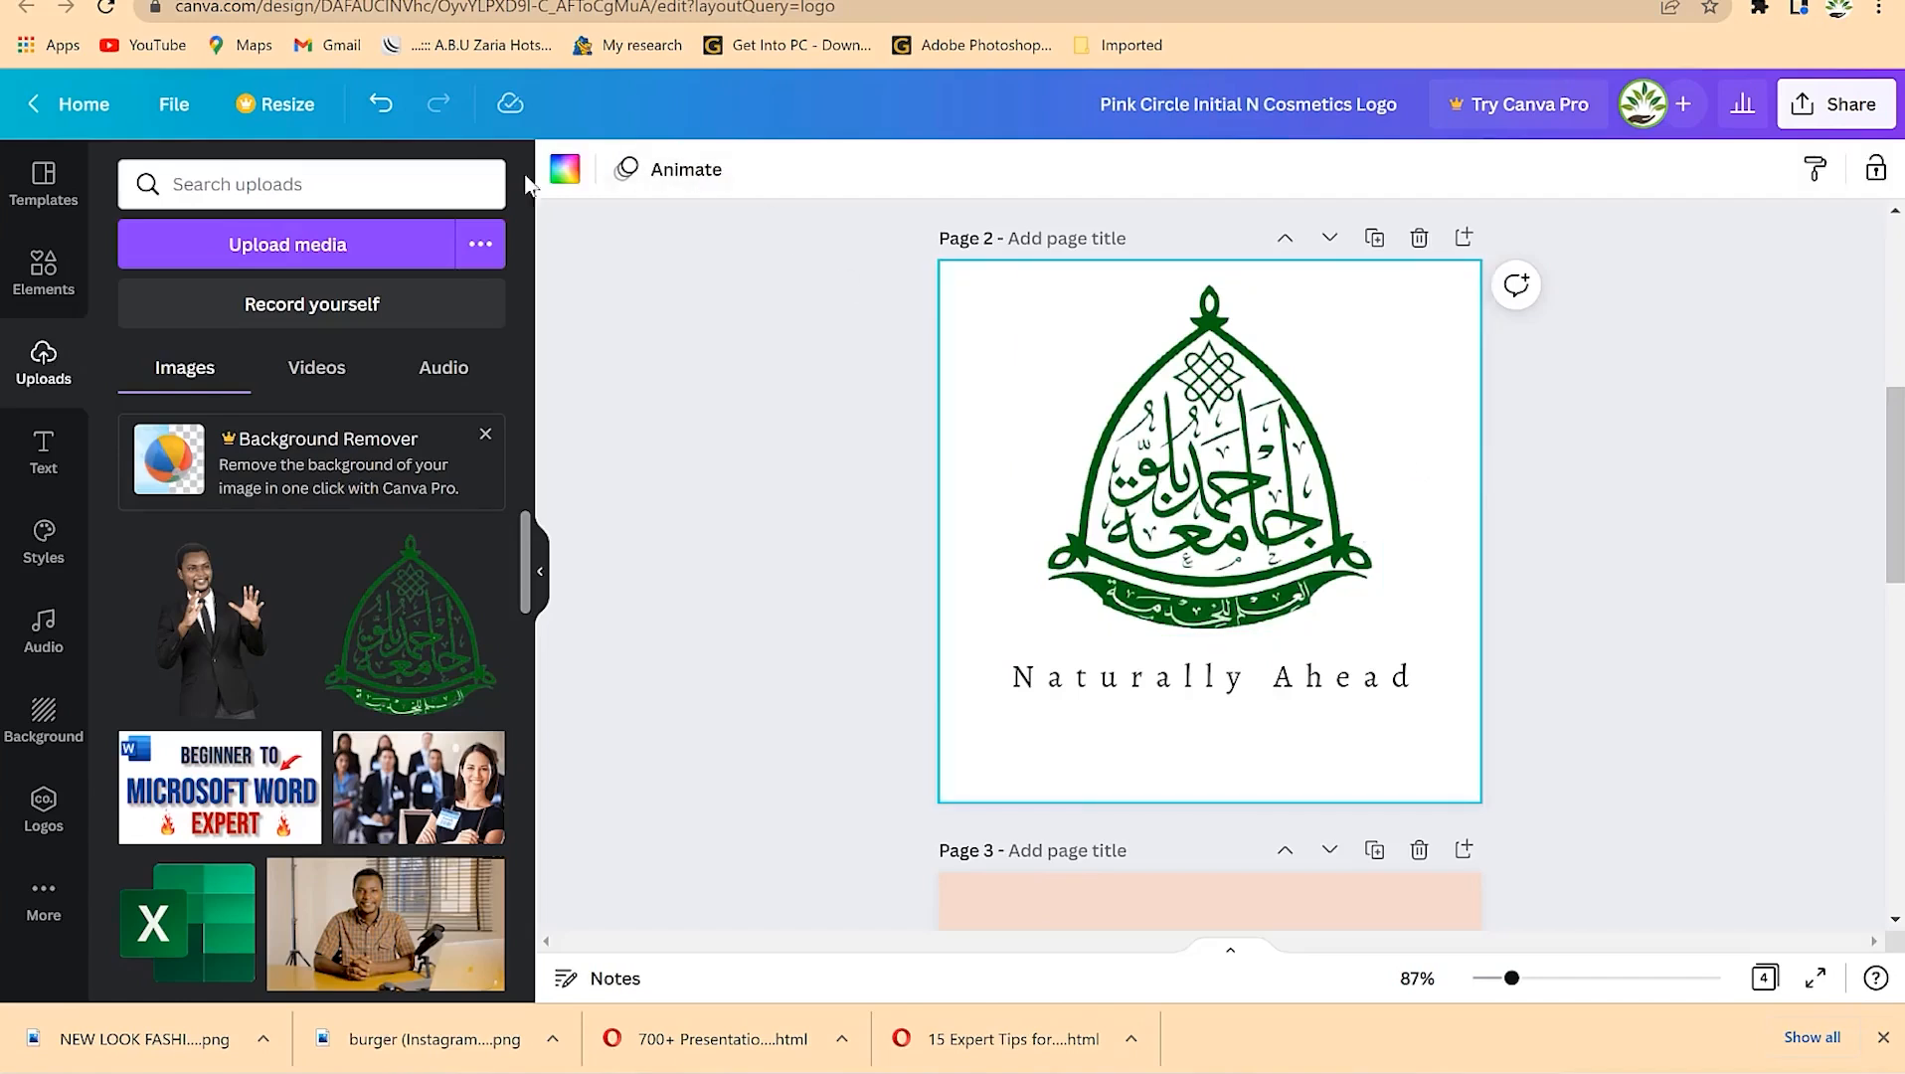
{"action": "left_click", "coordinate": [565, 171]}
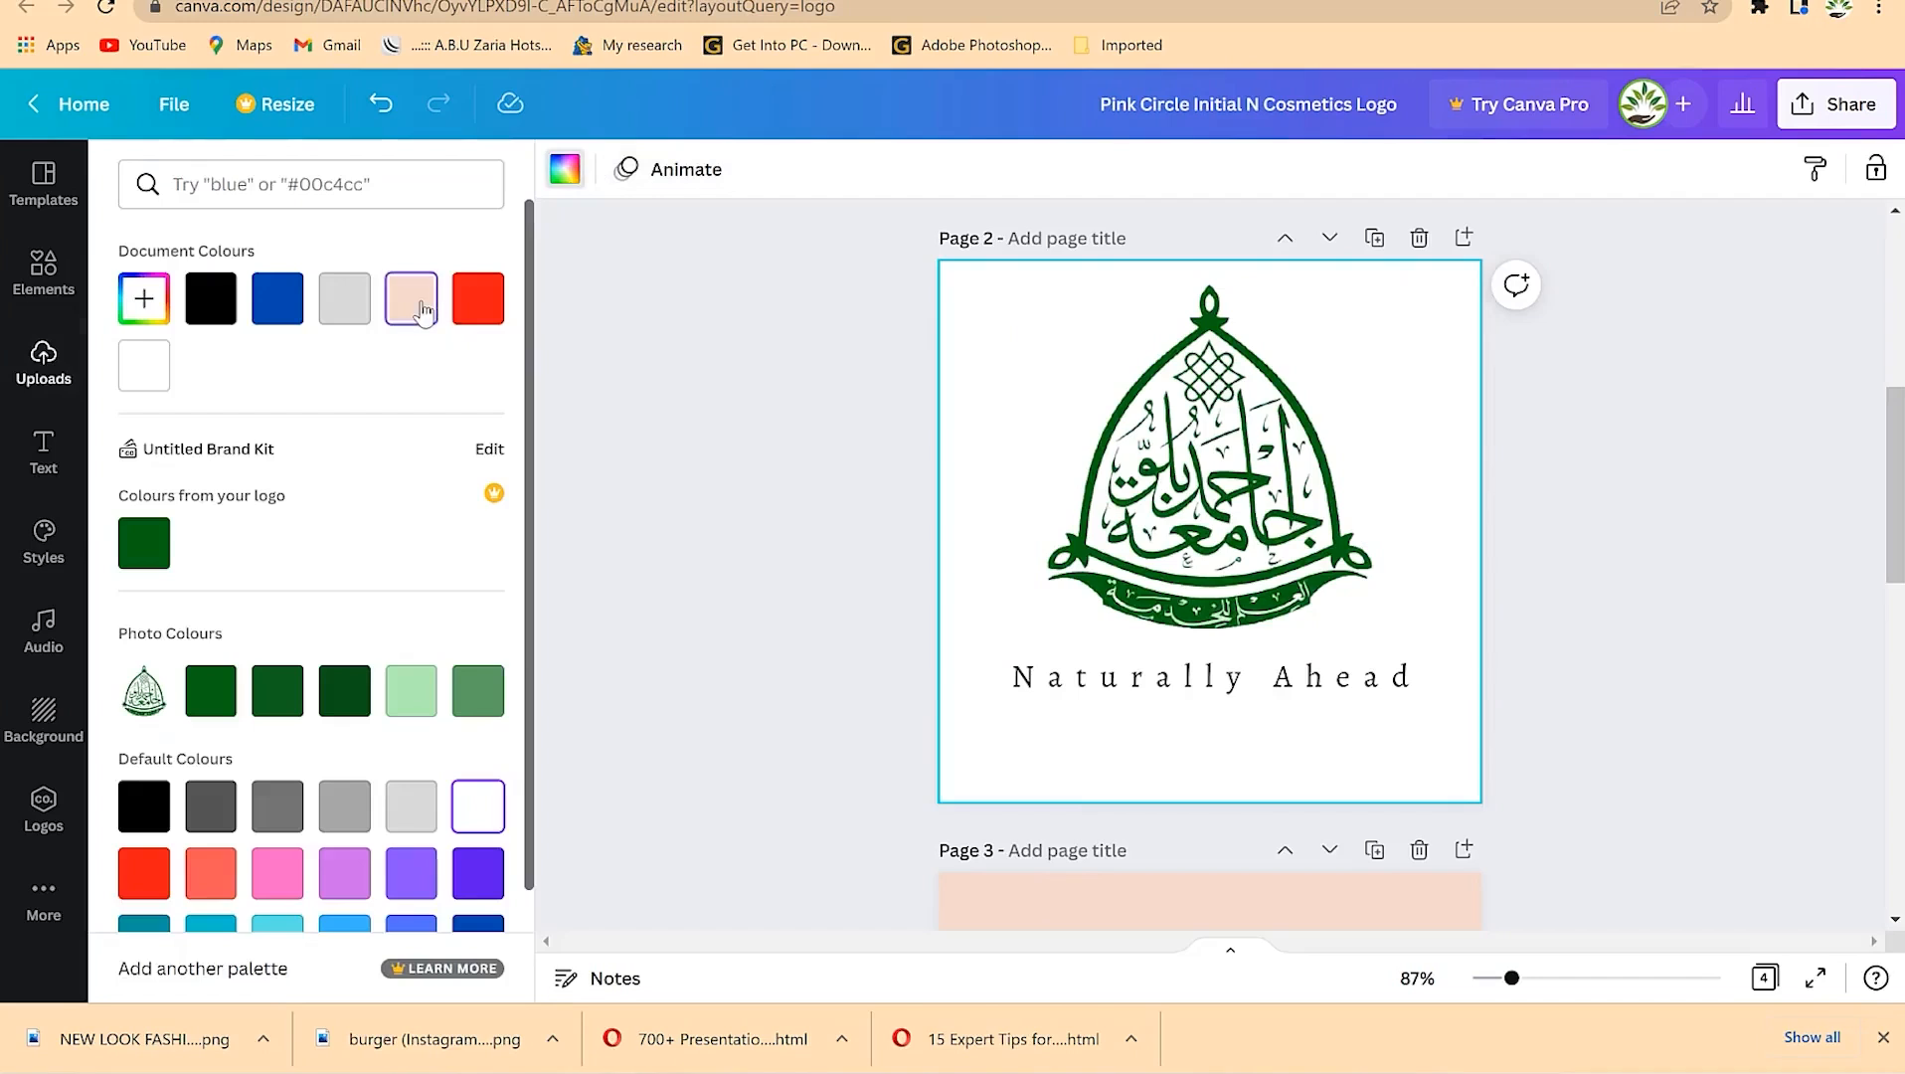
{"action": "left_click", "coordinate": [425, 313]}
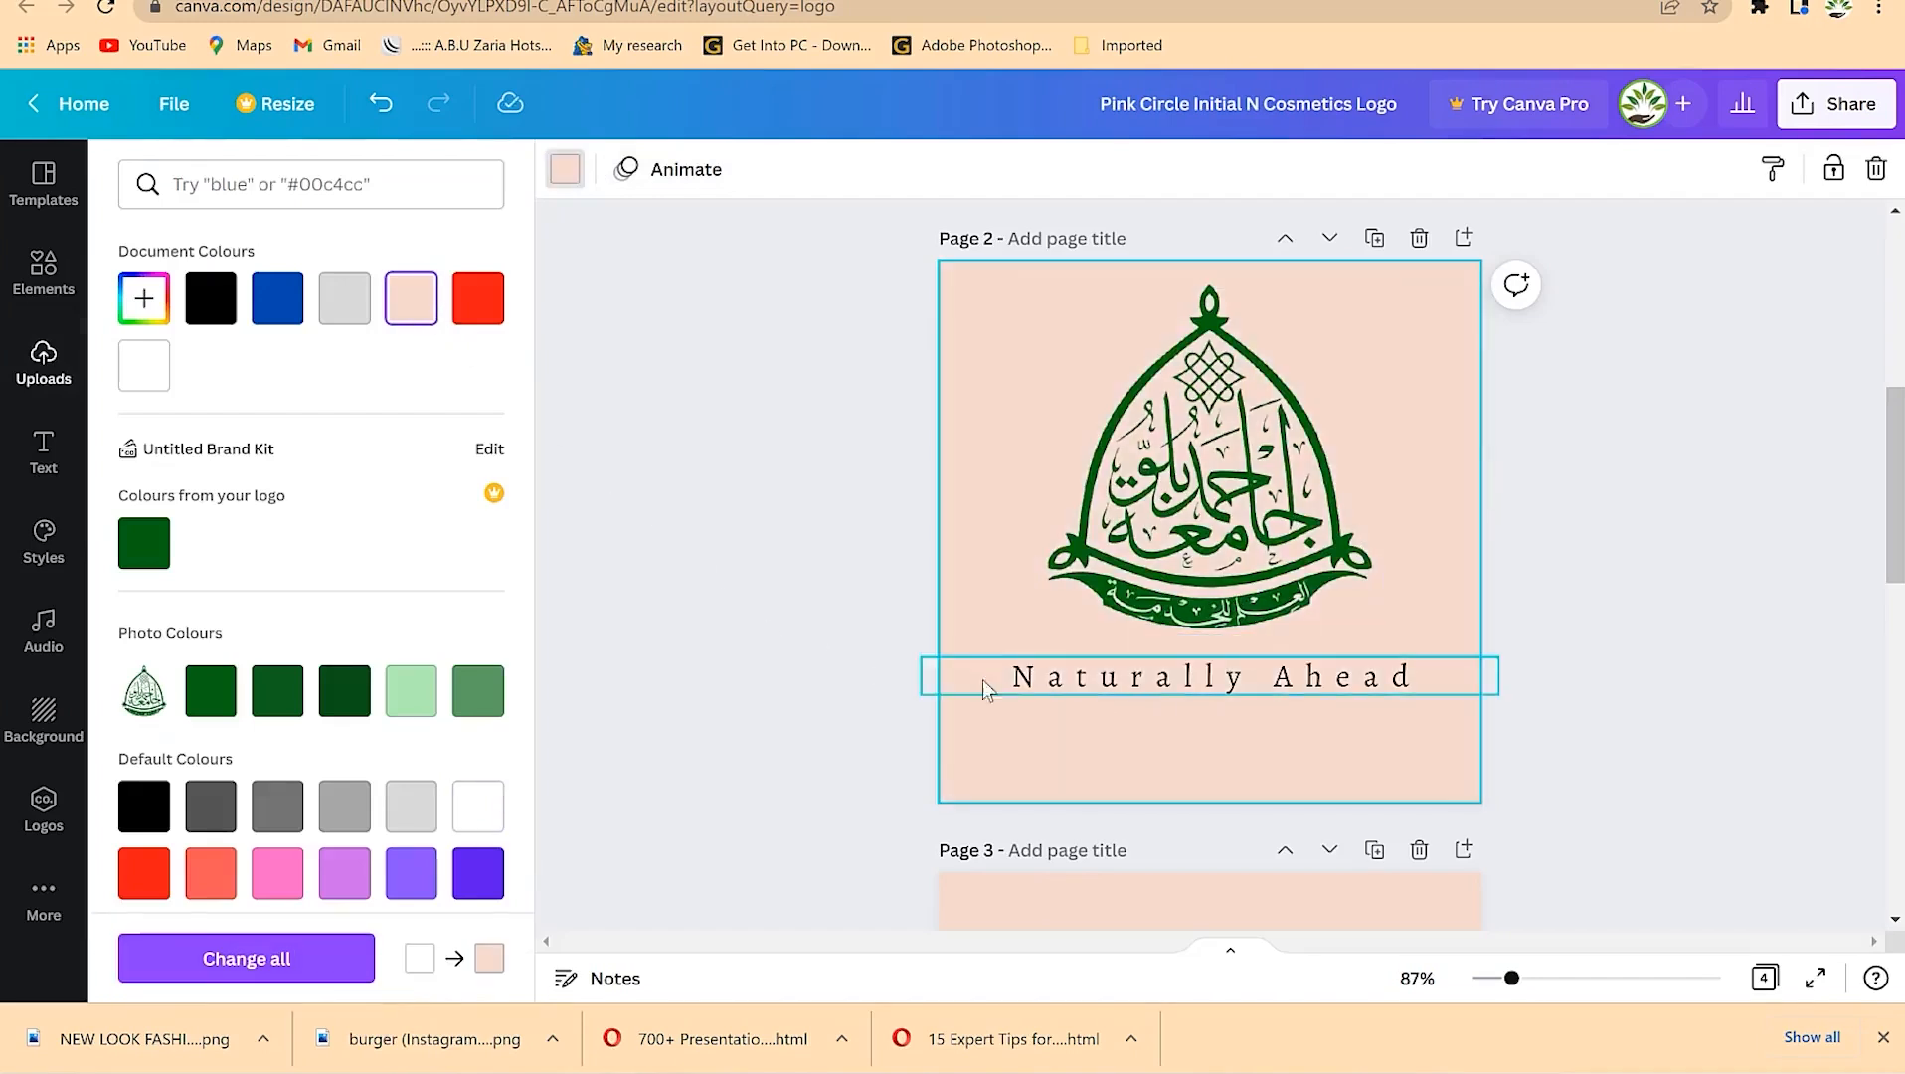
Step: Try bold and italic styles on the "Naturally Ahead" tagline and keep it bold without italics
{"action": "left_click", "coordinate": [1106, 676]}
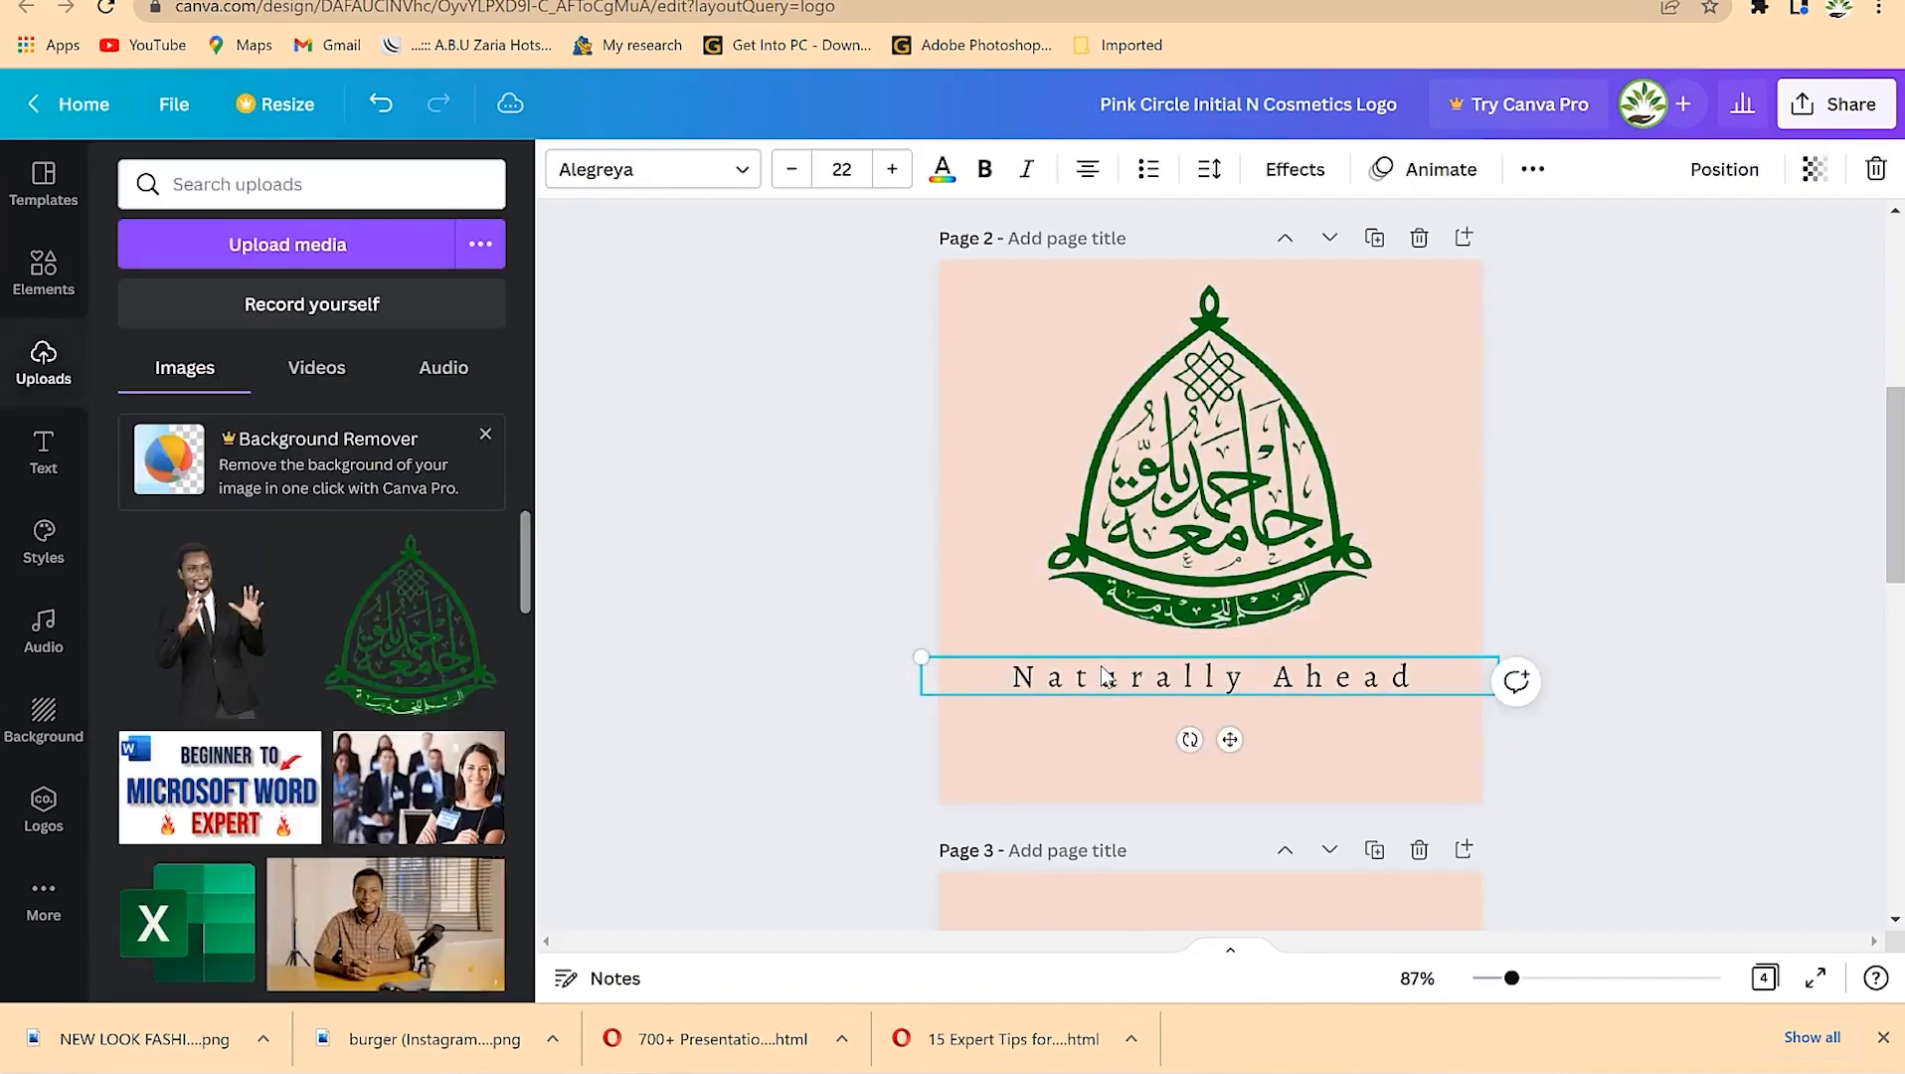
{"action": "left_click", "coordinate": [987, 169]}
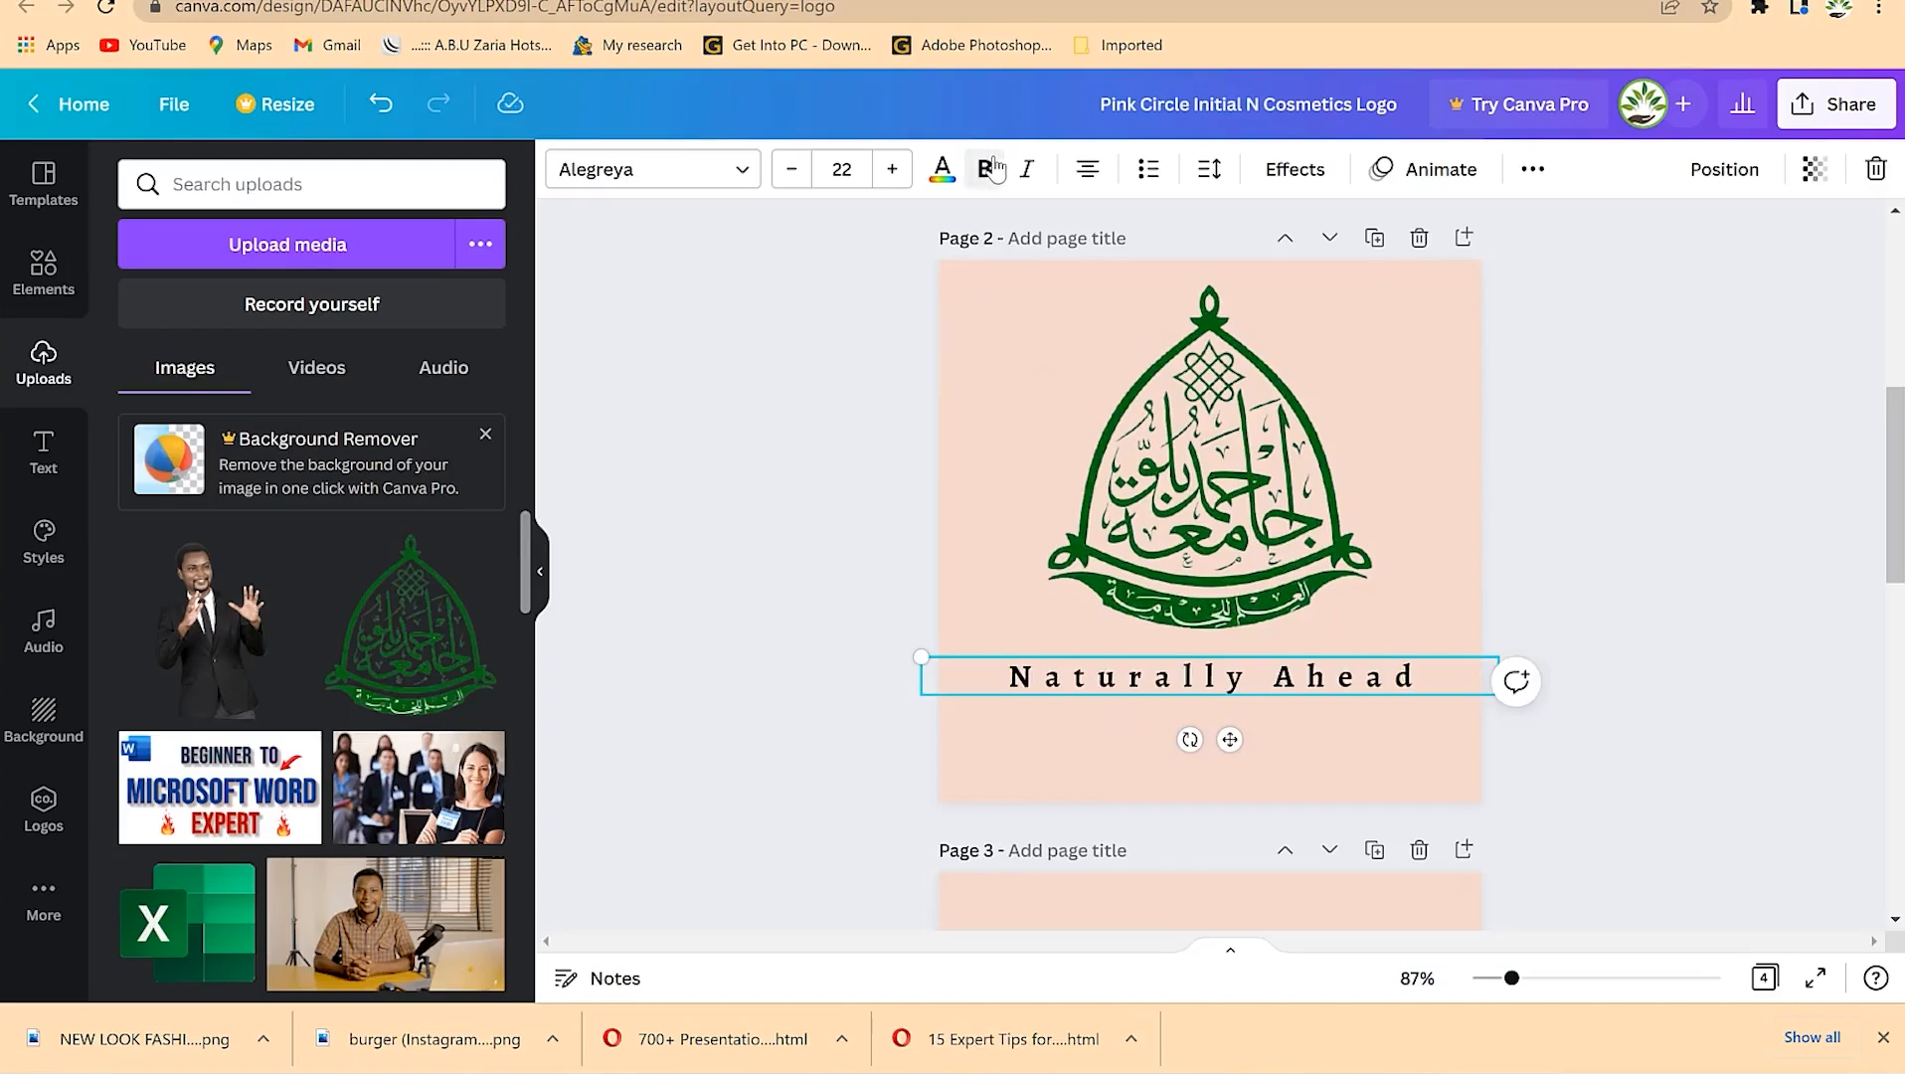
{"action": "left_click", "coordinate": [1027, 169]}
{"action": "left_click", "coordinate": [985, 169]}
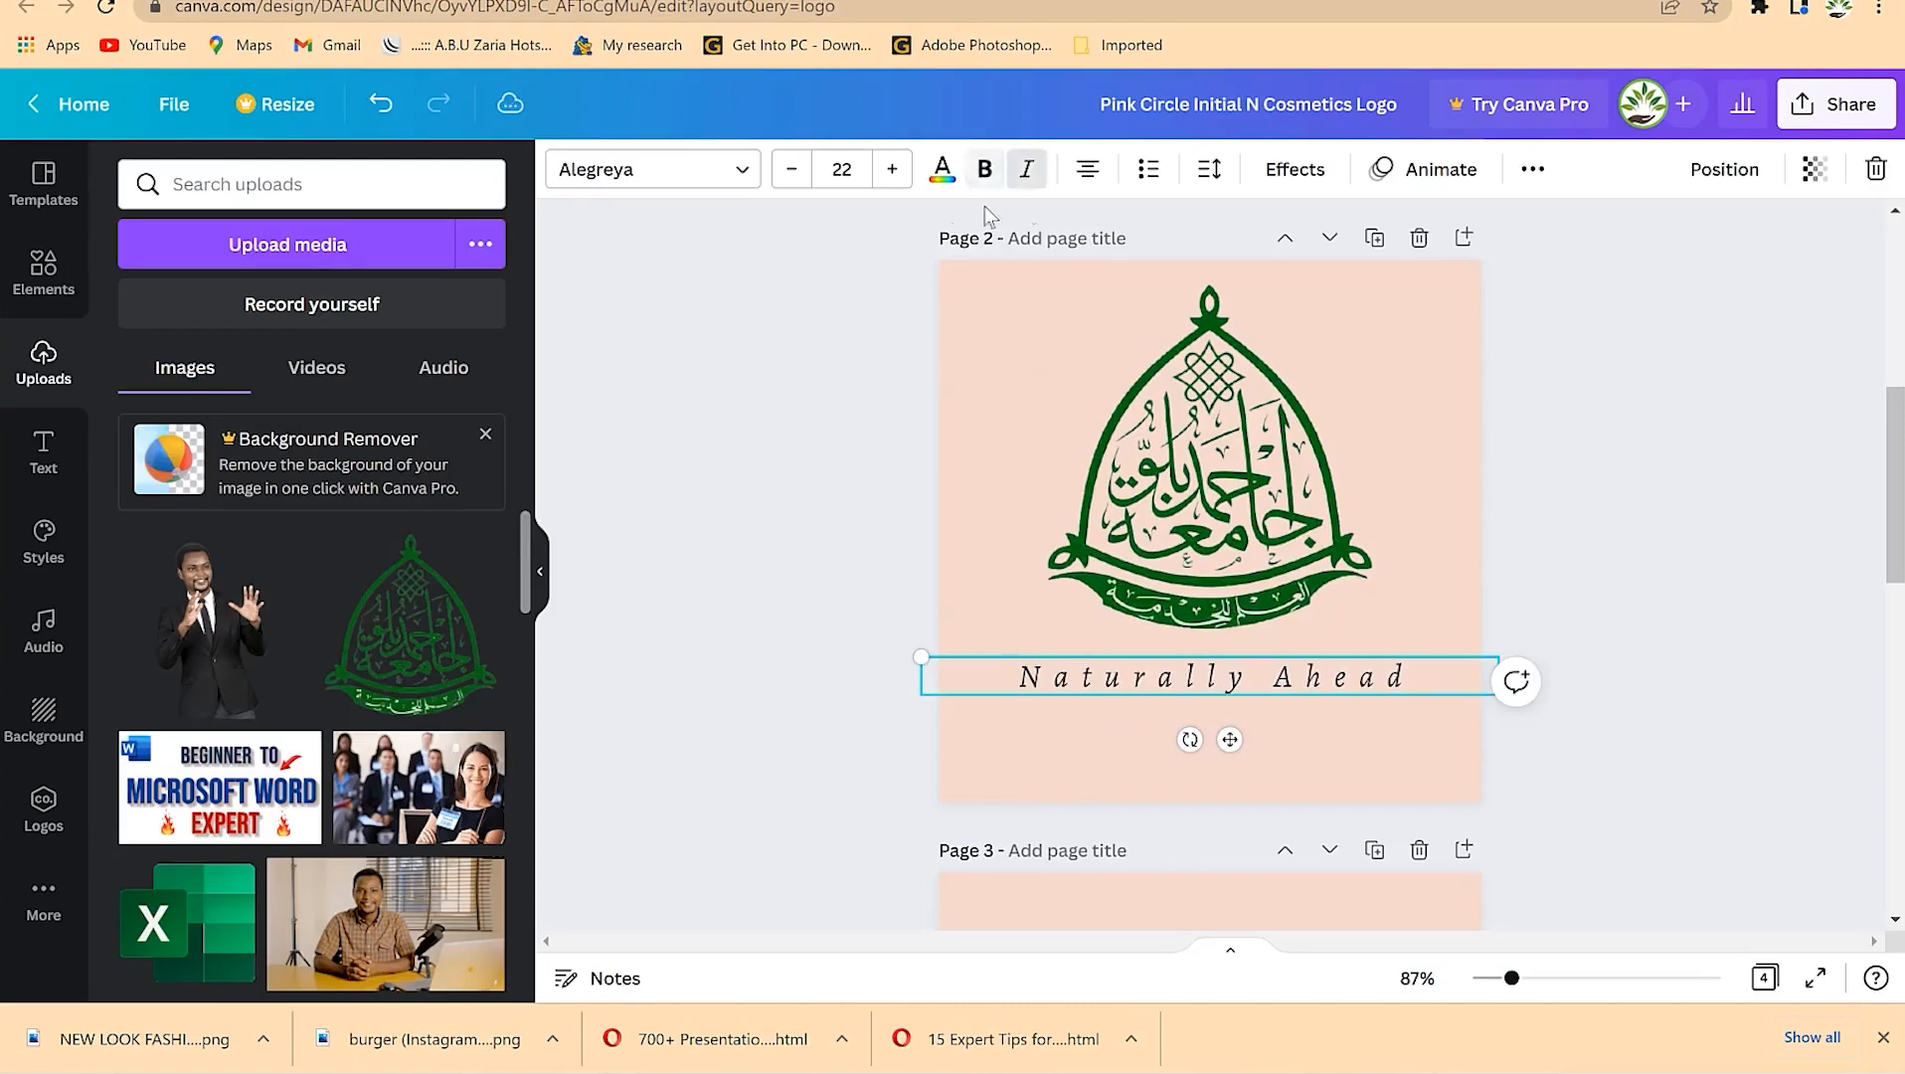
{"action": "left_click", "coordinate": [1029, 174]}
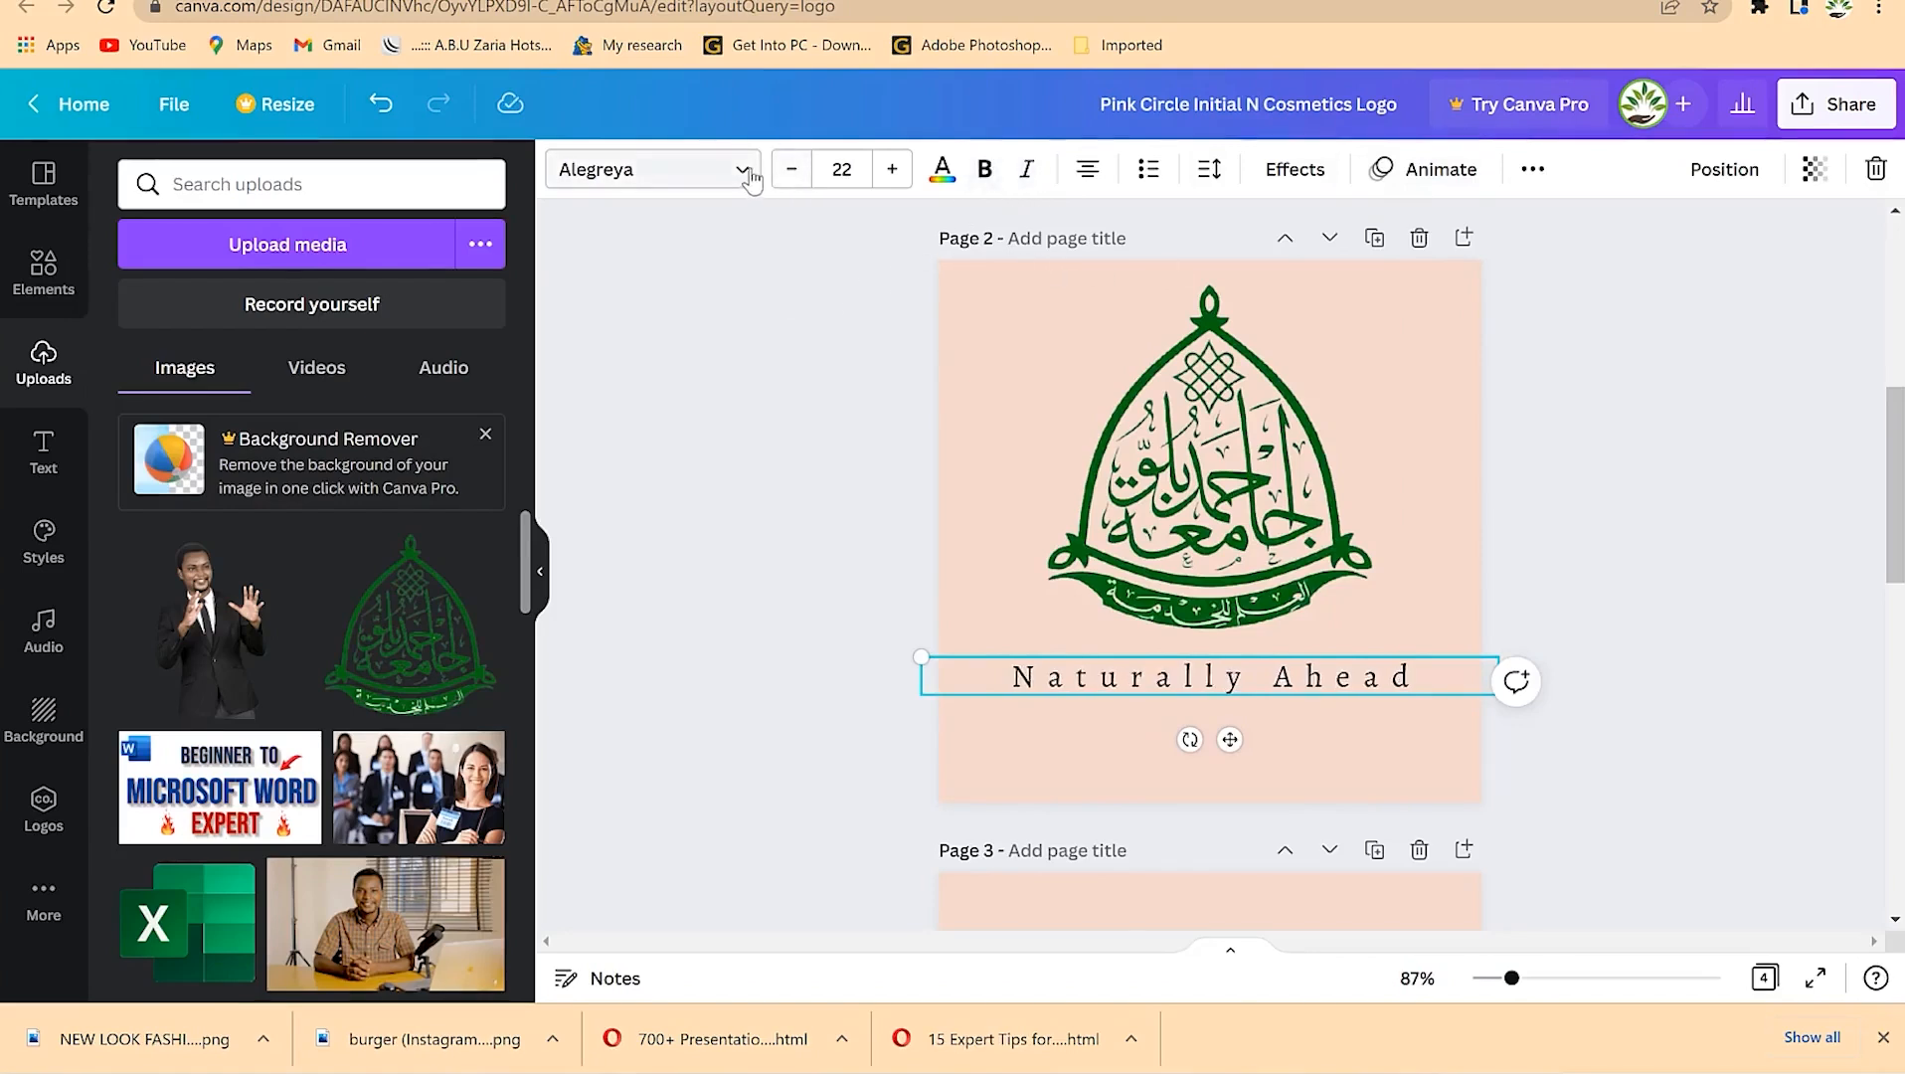
{"action": "left_click", "coordinate": [981, 170]}
Step: Try red and blue on the tagline, and finish with the dark green photo colour taken from the emblem
{"action": "left_click", "coordinate": [941, 169]}
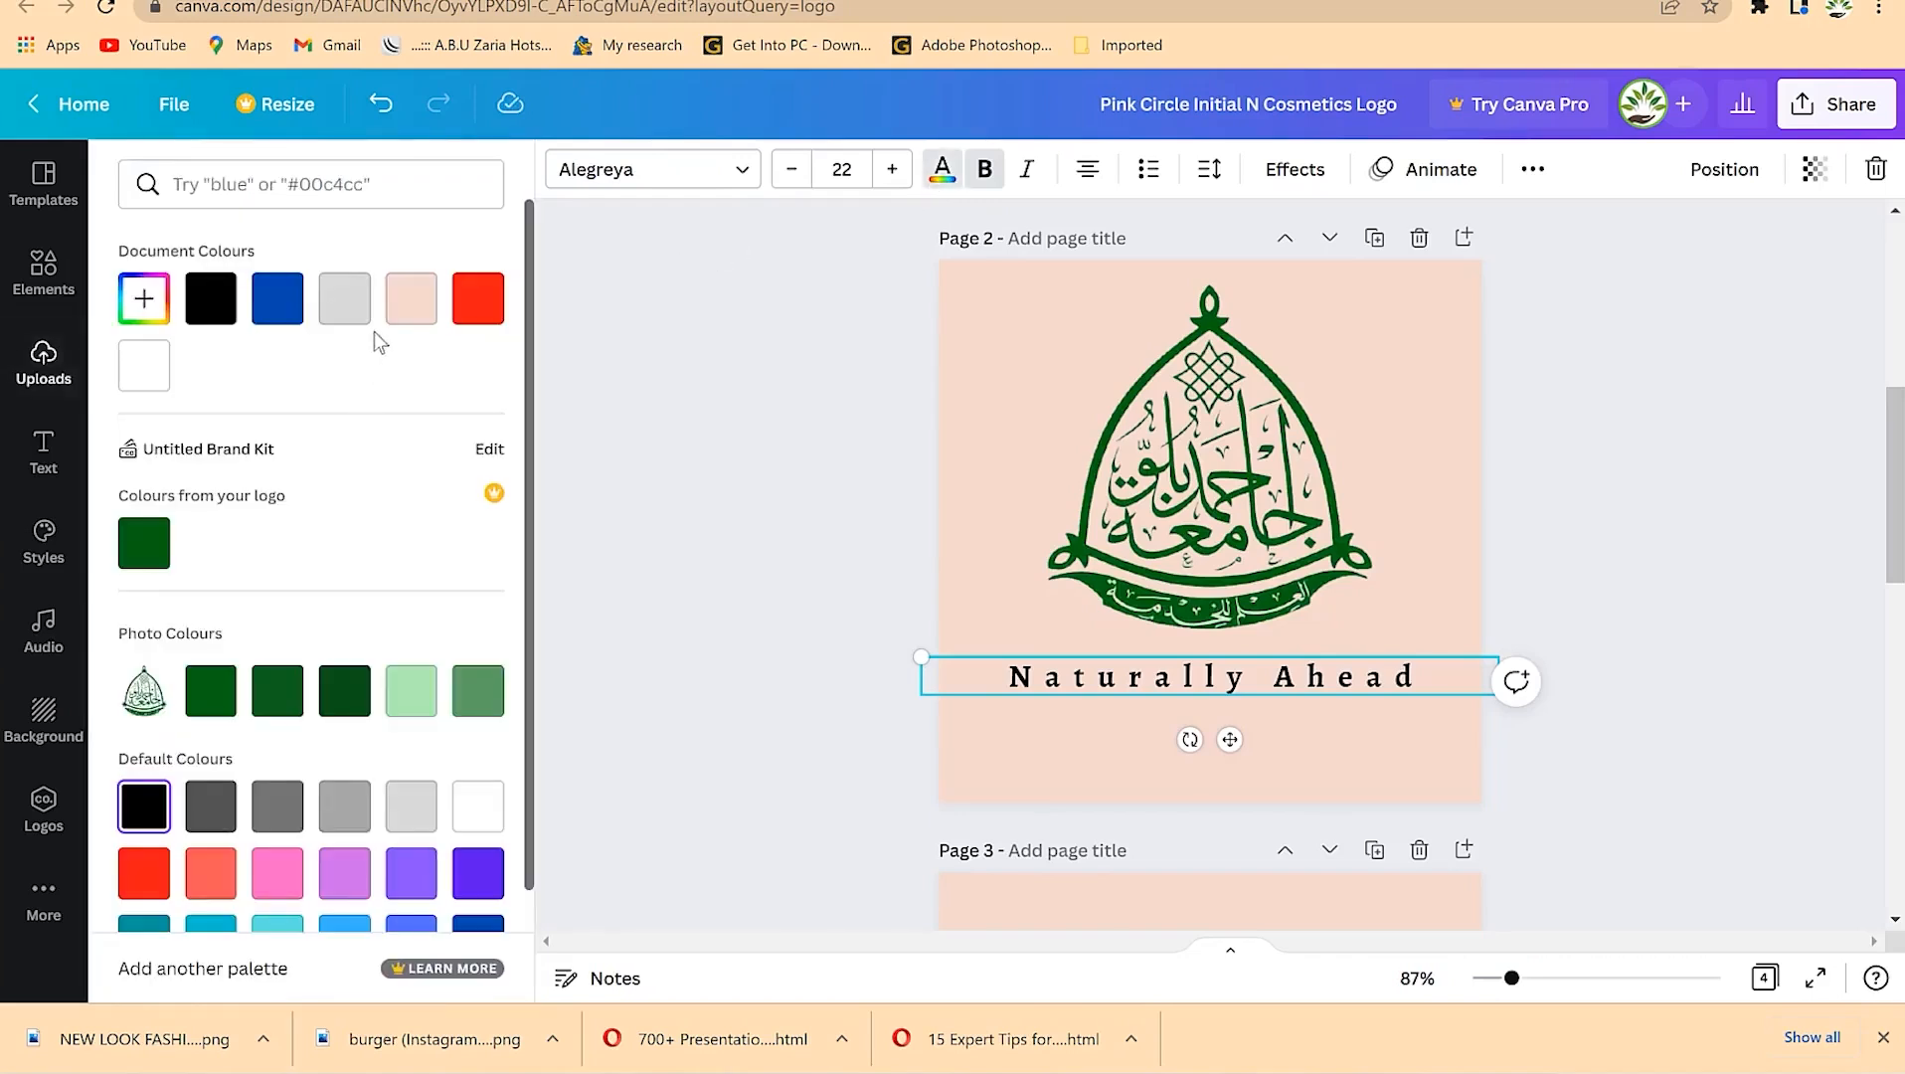
{"action": "left_click", "coordinate": [466, 316]}
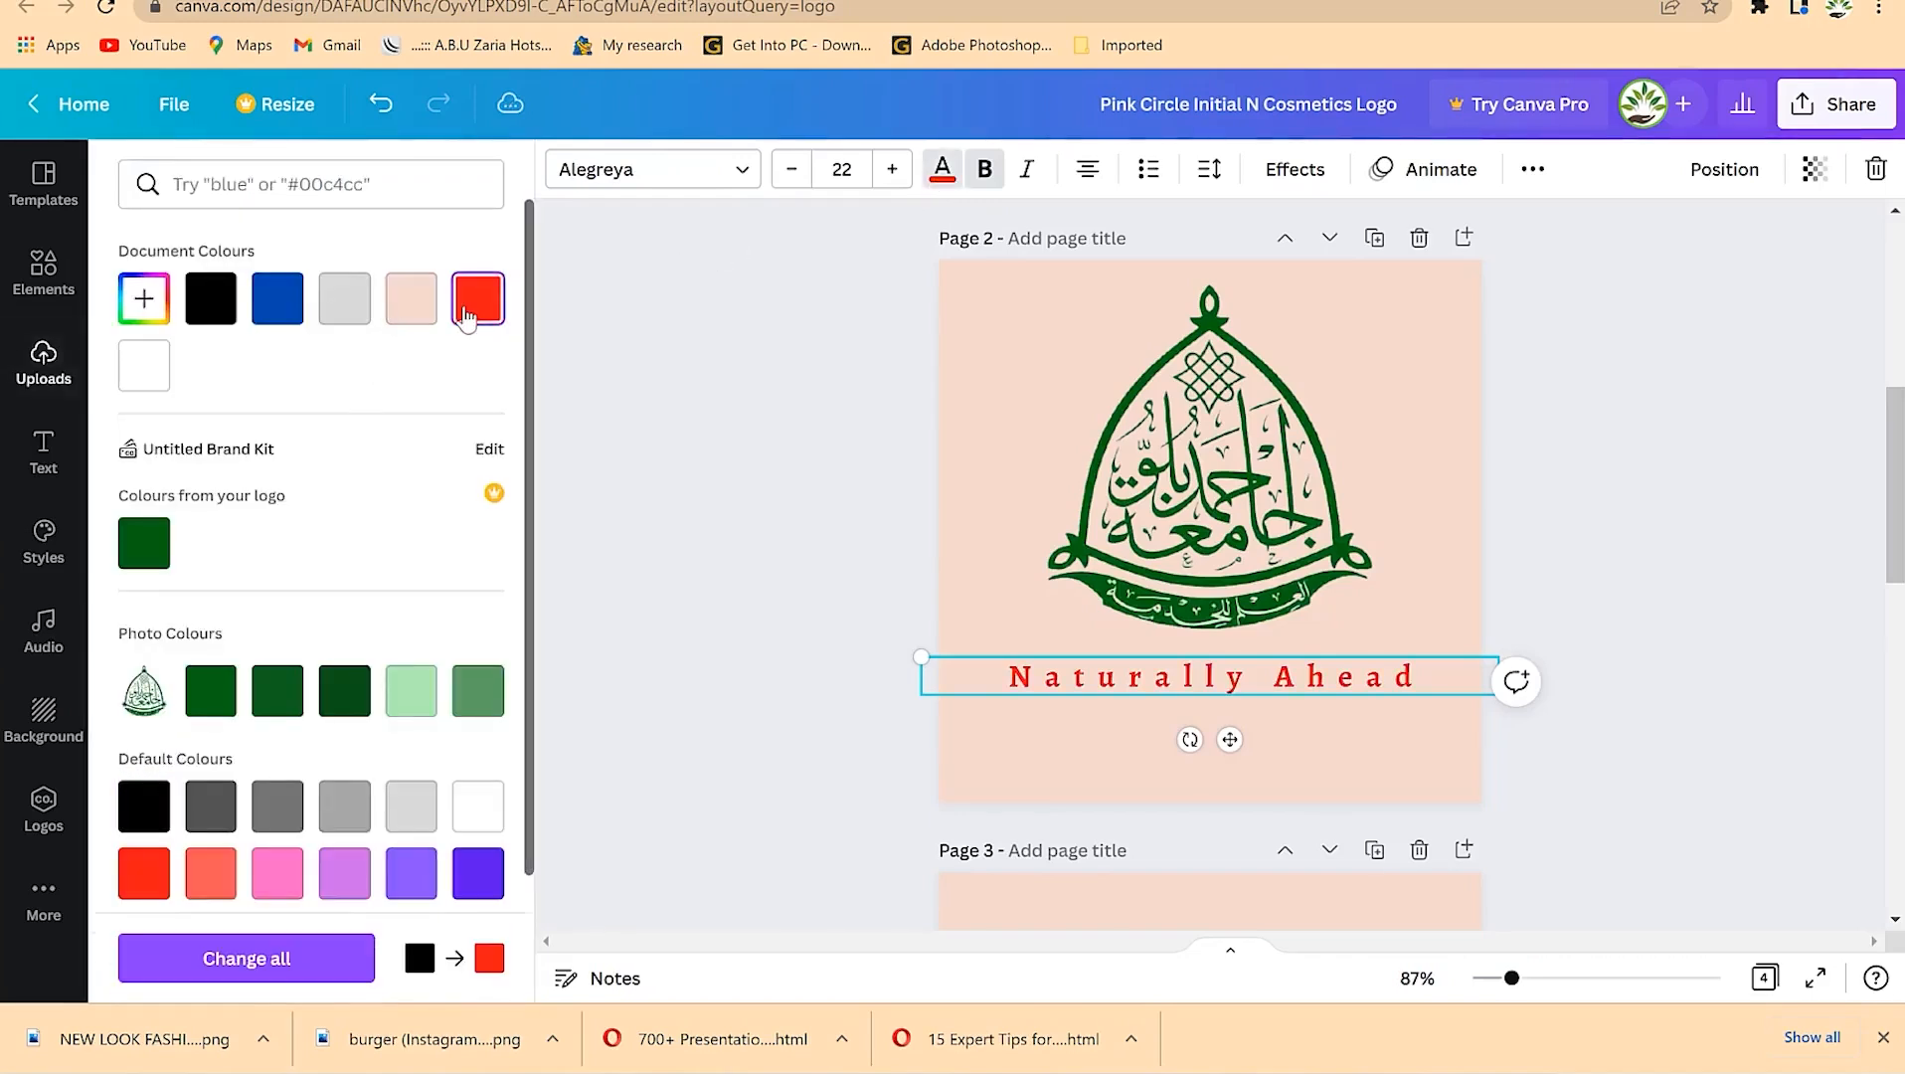
{"action": "left_click", "coordinate": [274, 312]}
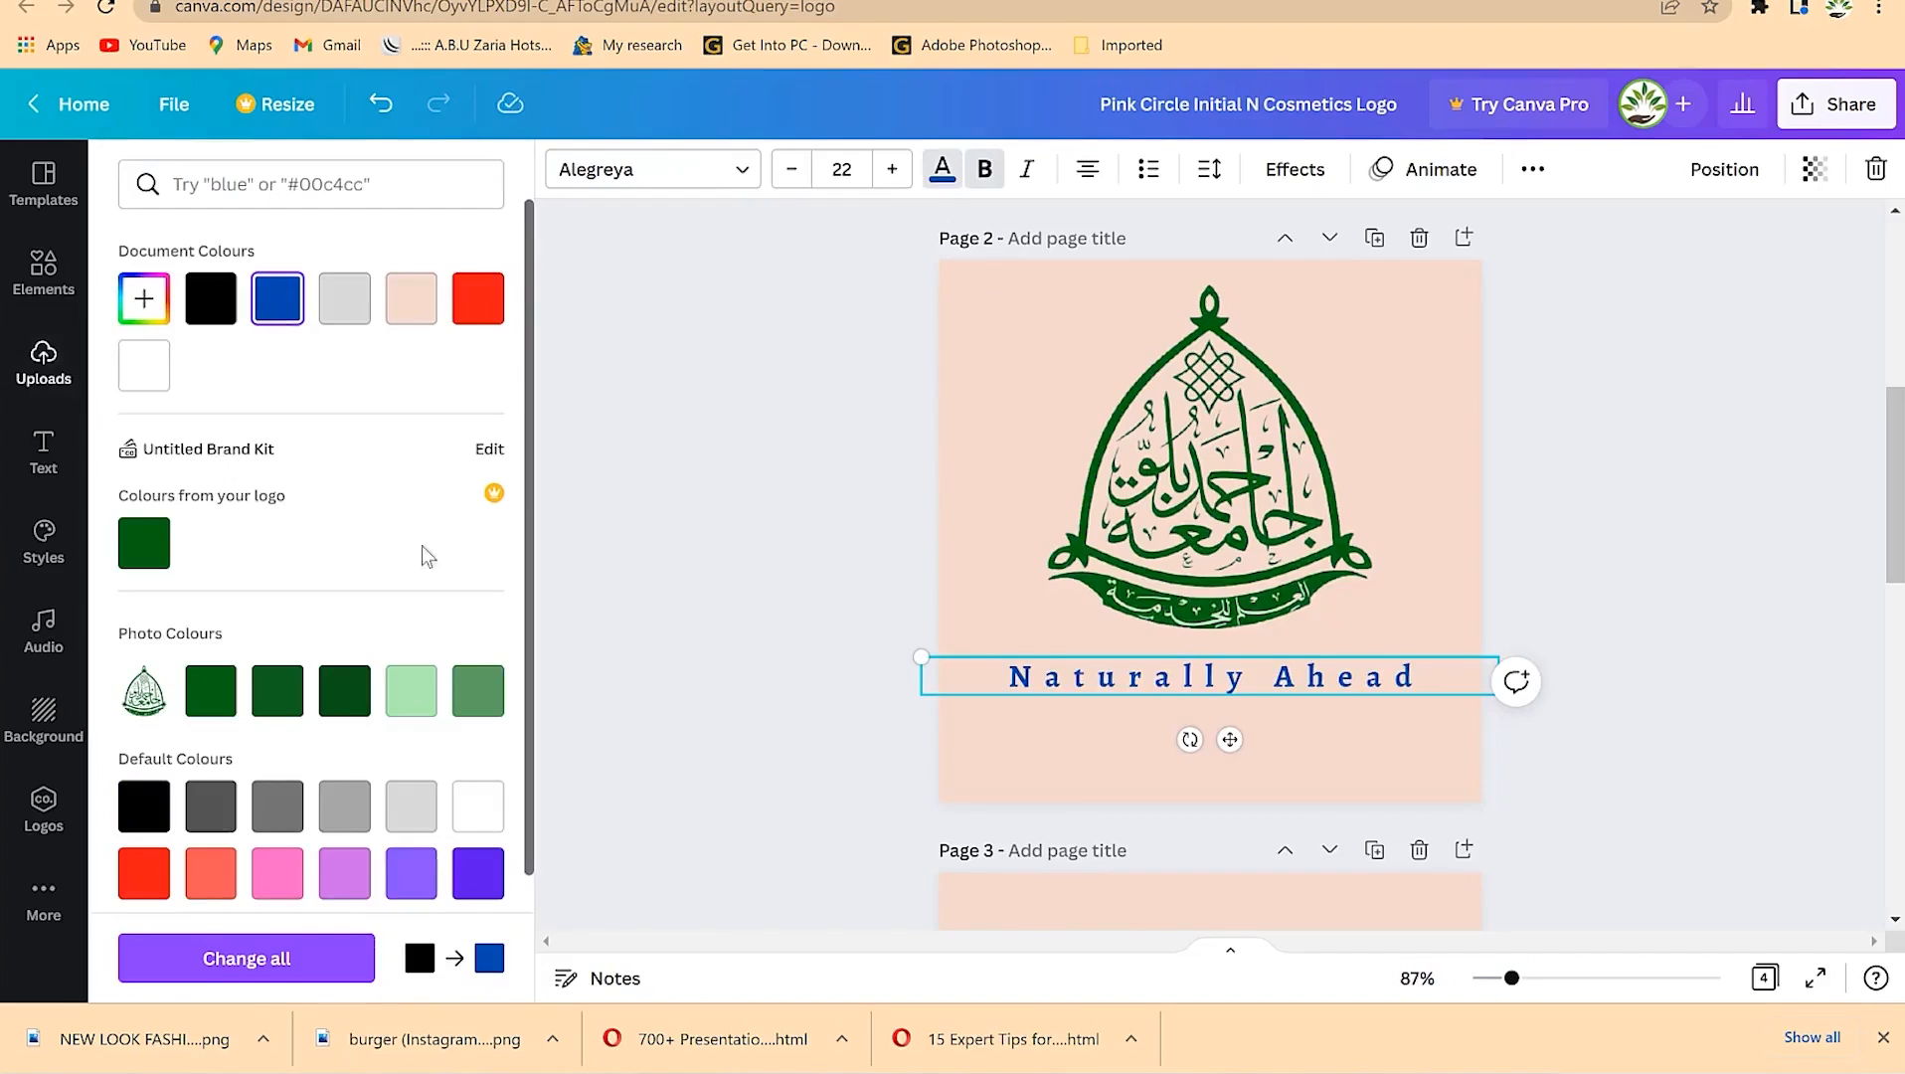
{"action": "left_click", "coordinate": [214, 691]}
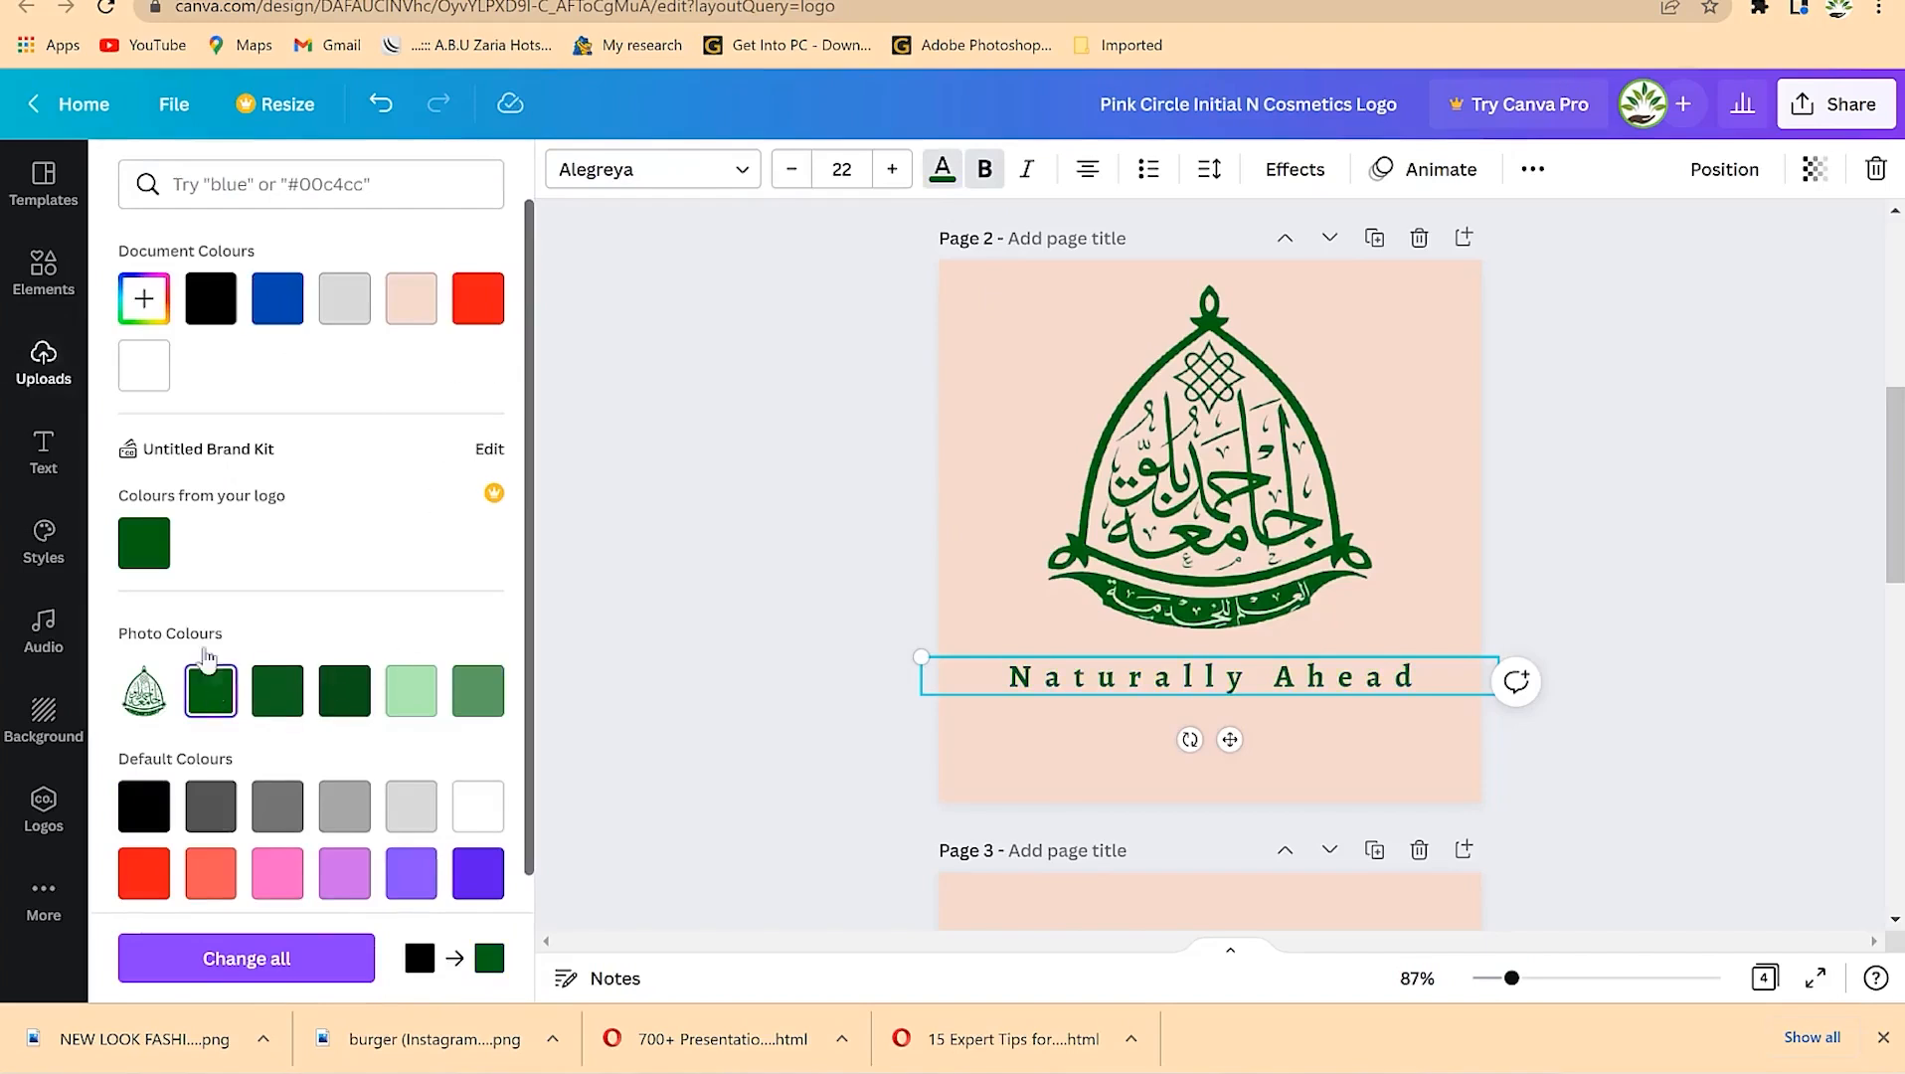
{"action": "left_click", "coordinate": [756, 398]}
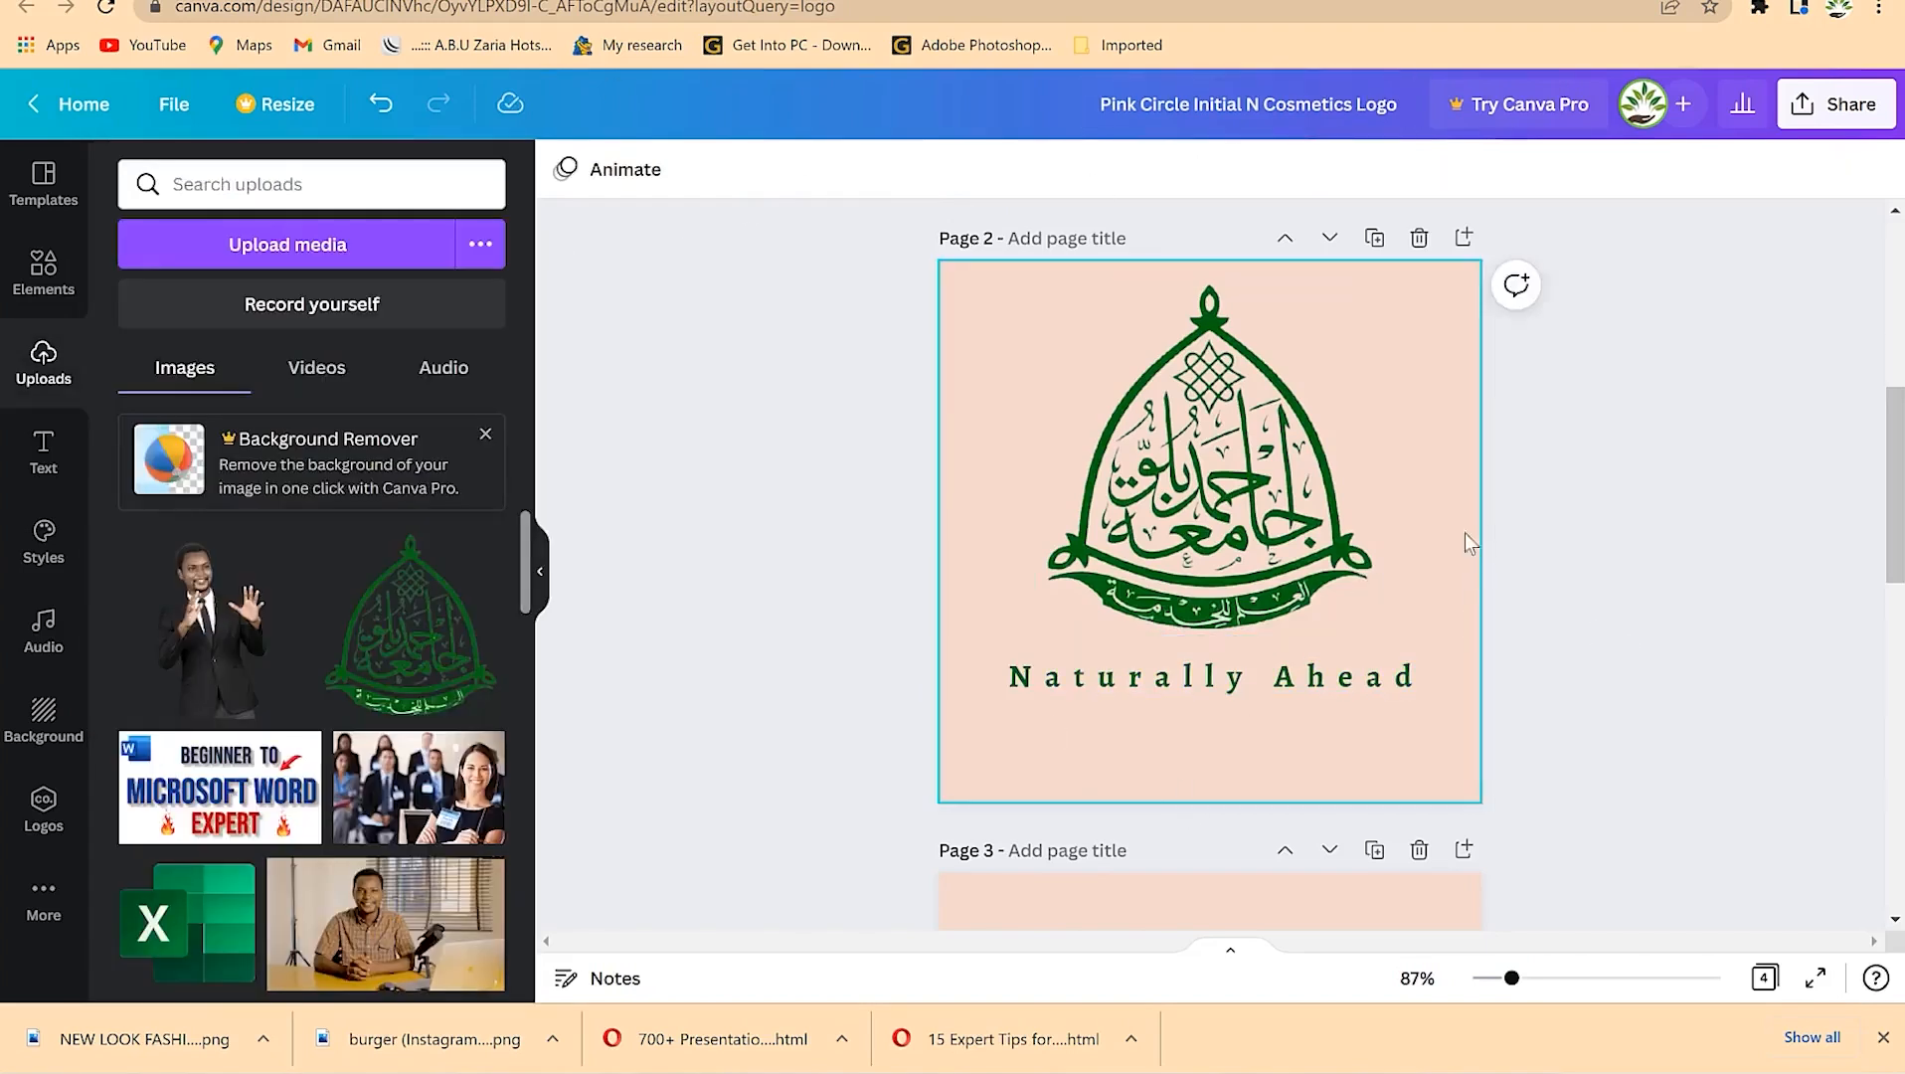
{"action": "left_click", "coordinate": [1430, 365]}
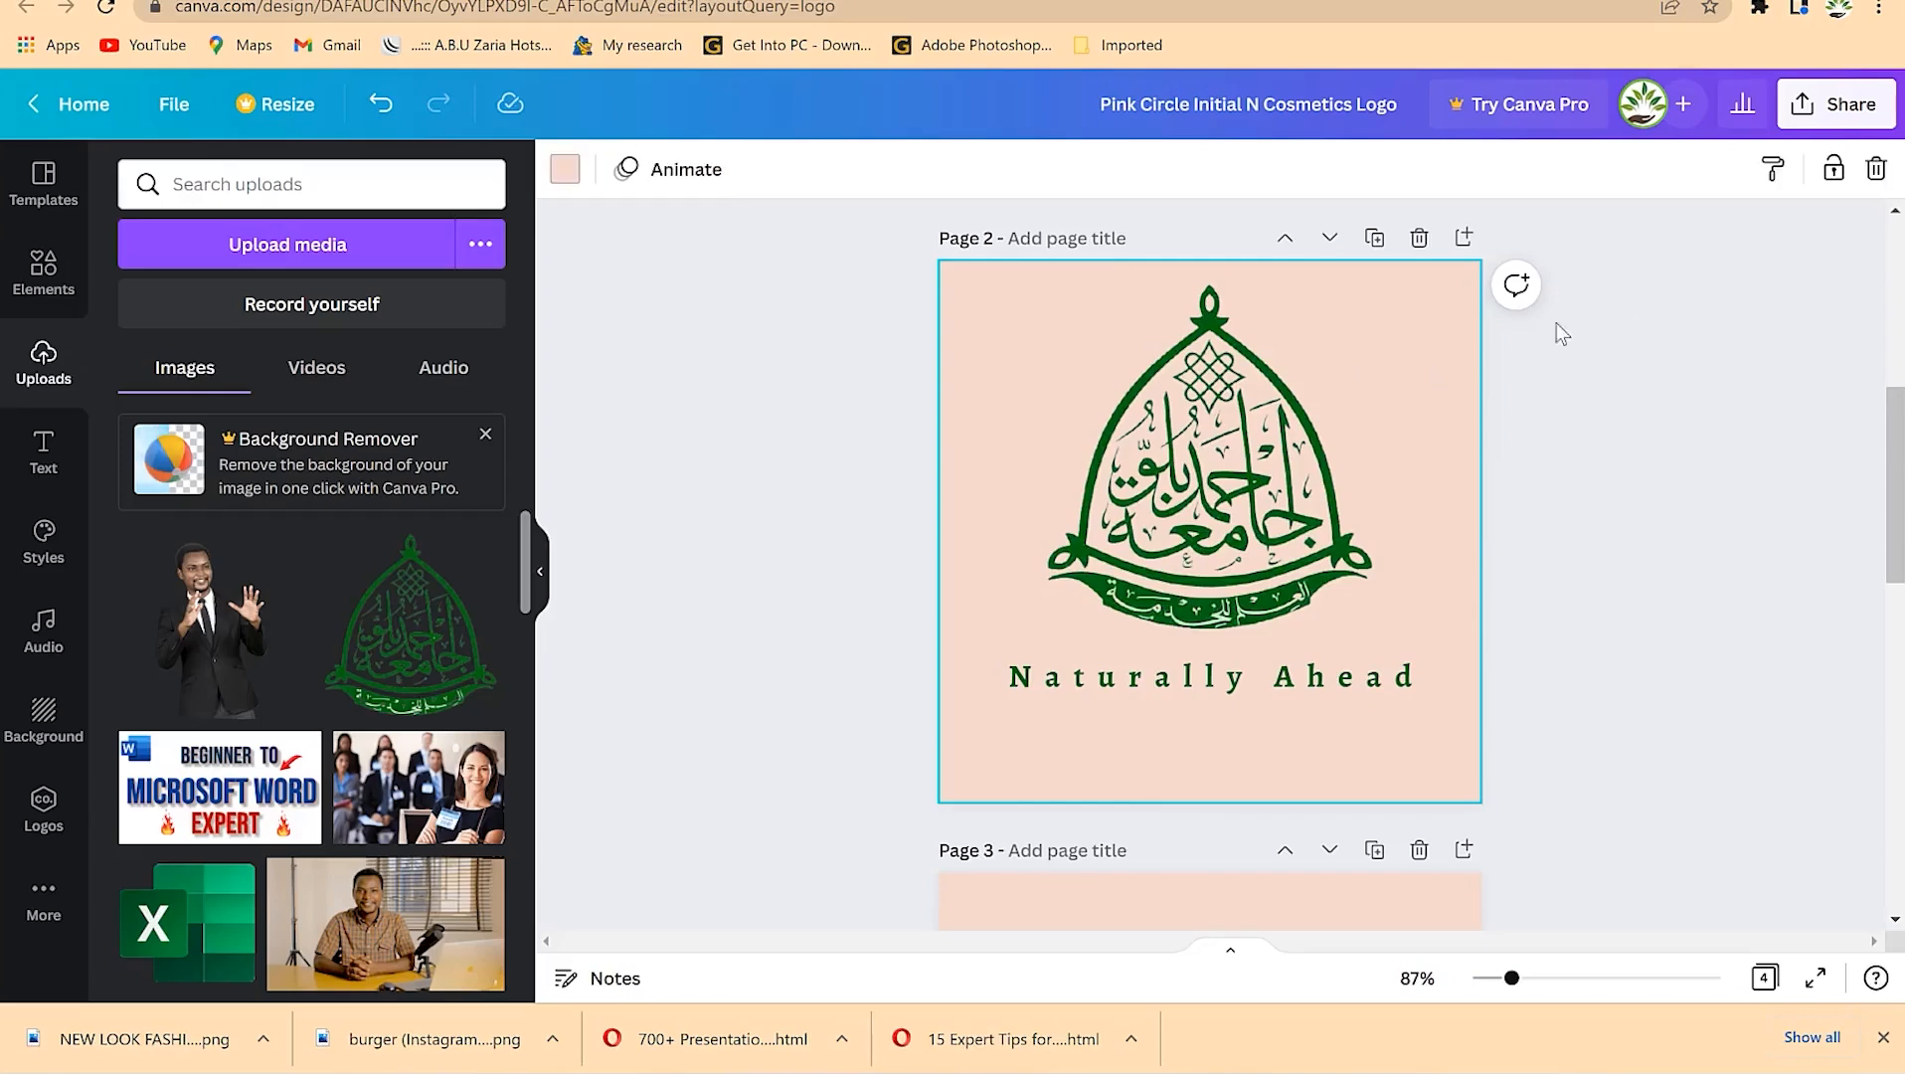
{"action": "scroll", "coordinate": [1433, 765], "scroll_direction": "down", "scroll_amount": 1}
{"action": "scroll", "coordinate": [1433, 765], "scroll_direction": "down", "scroll_amount": 4}
{"action": "scroll", "coordinate": [1332, 808], "scroll_direction": "up", "scroll_amount": 10}
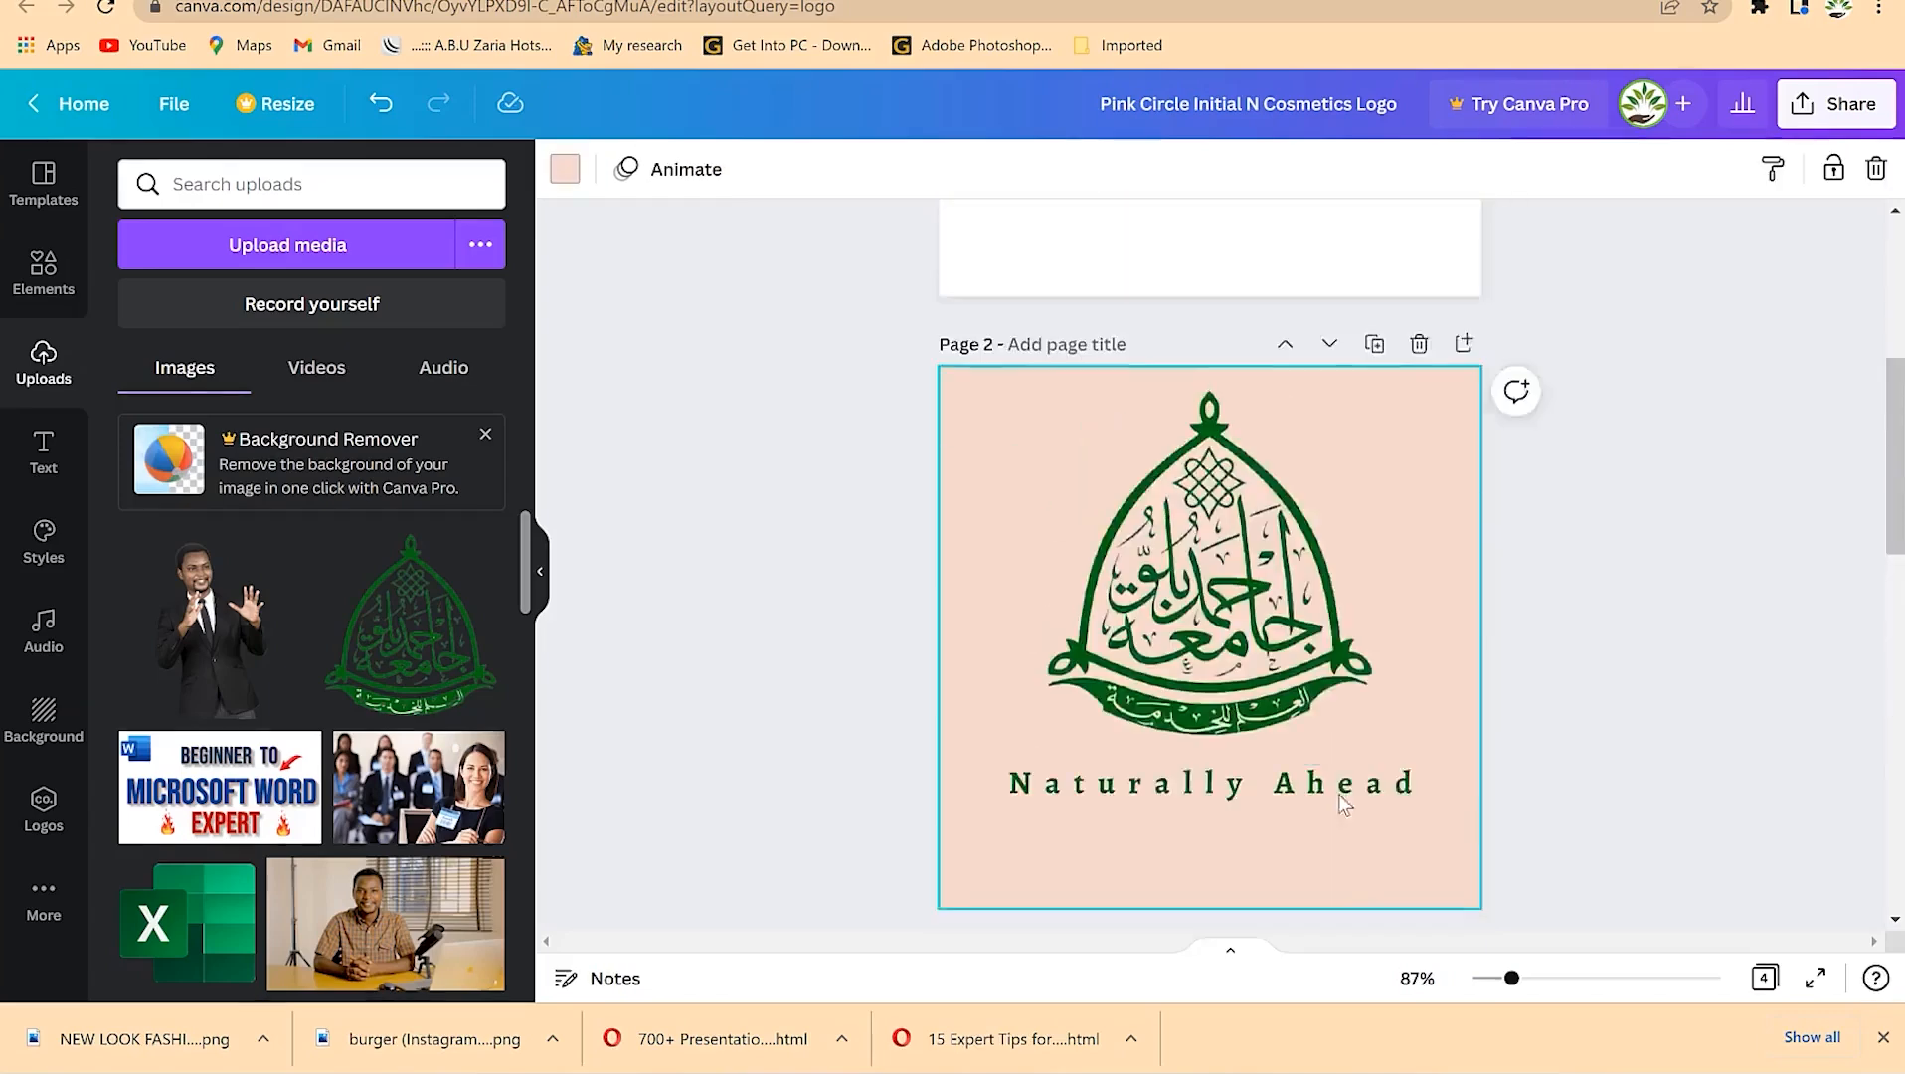
{"action": "scroll", "coordinate": [1348, 792], "scroll_direction": "down", "scroll_amount": 8}
{"action": "scroll", "coordinate": [1482, 518], "scroll_direction": "up", "scroll_amount": 4}
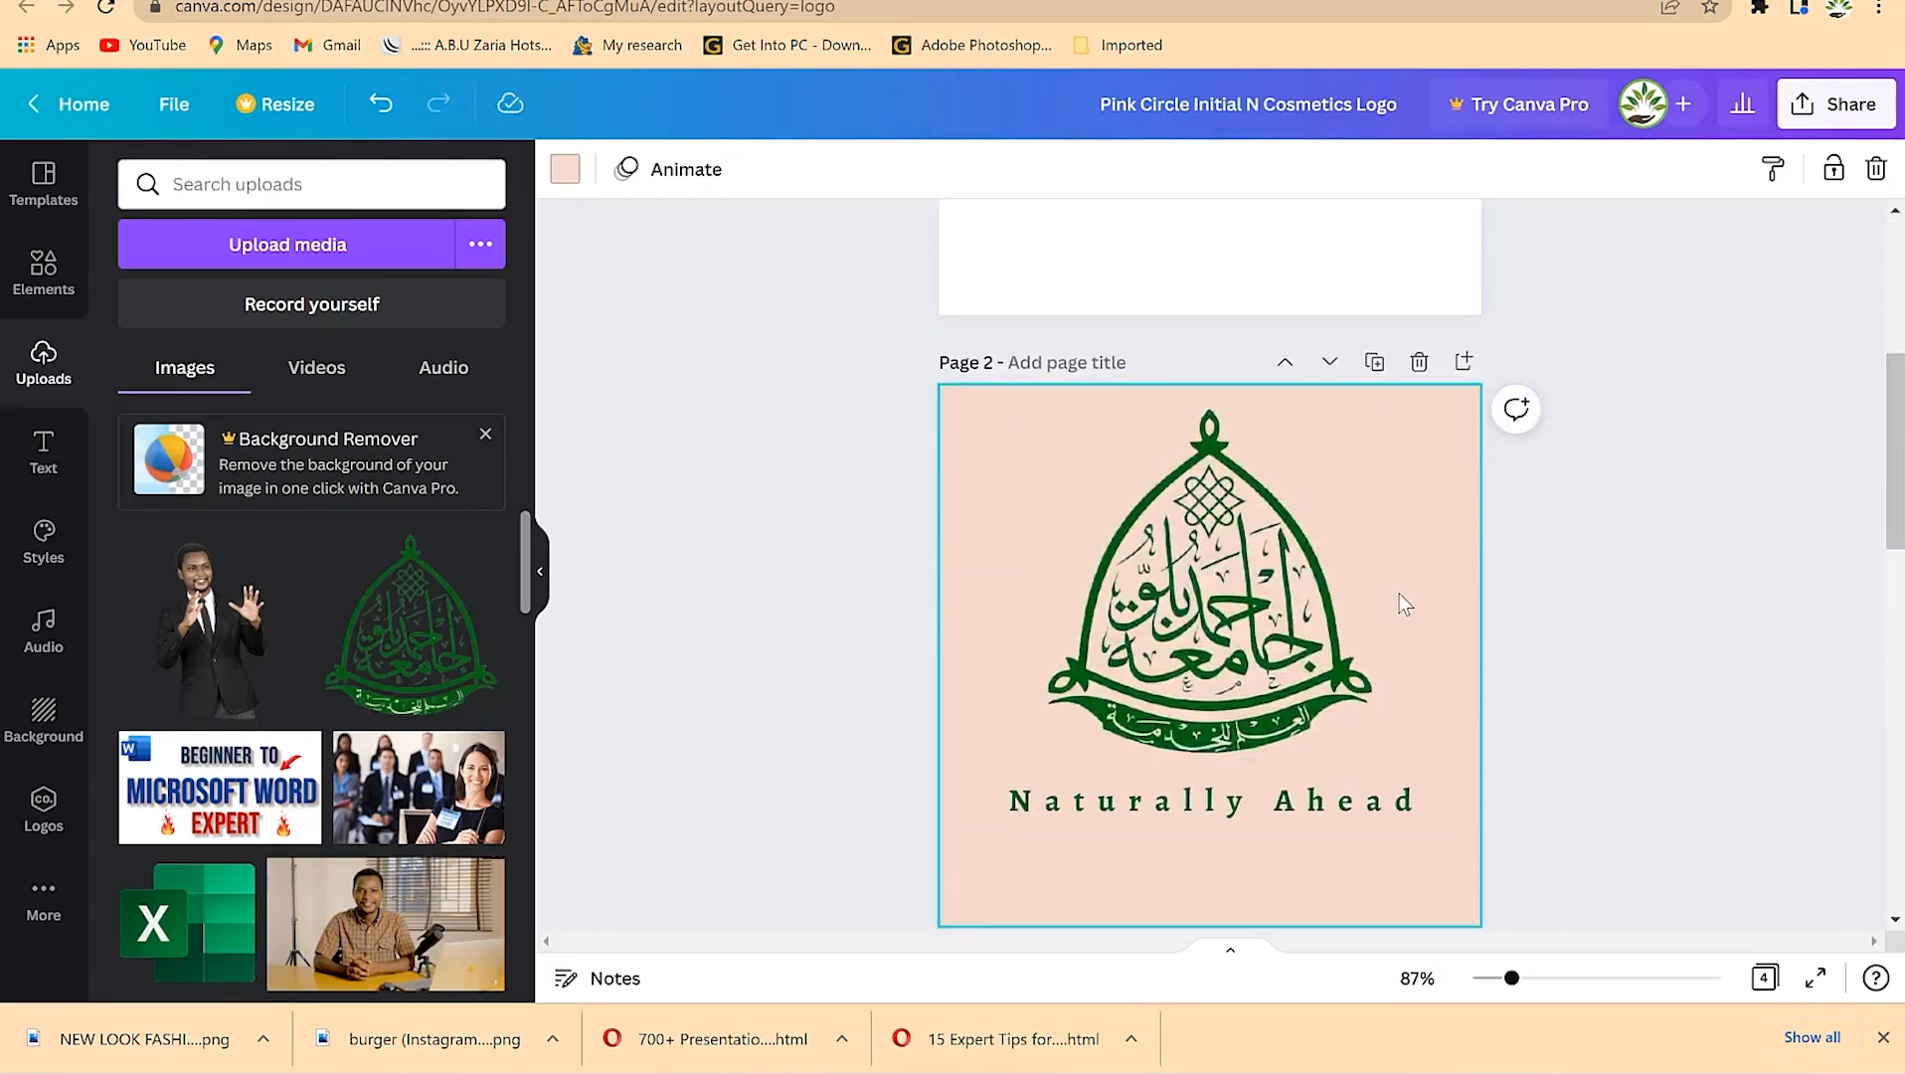
Step: Download only page 2 of the design as a PNG
{"action": "left_click", "coordinate": [1822, 107]}
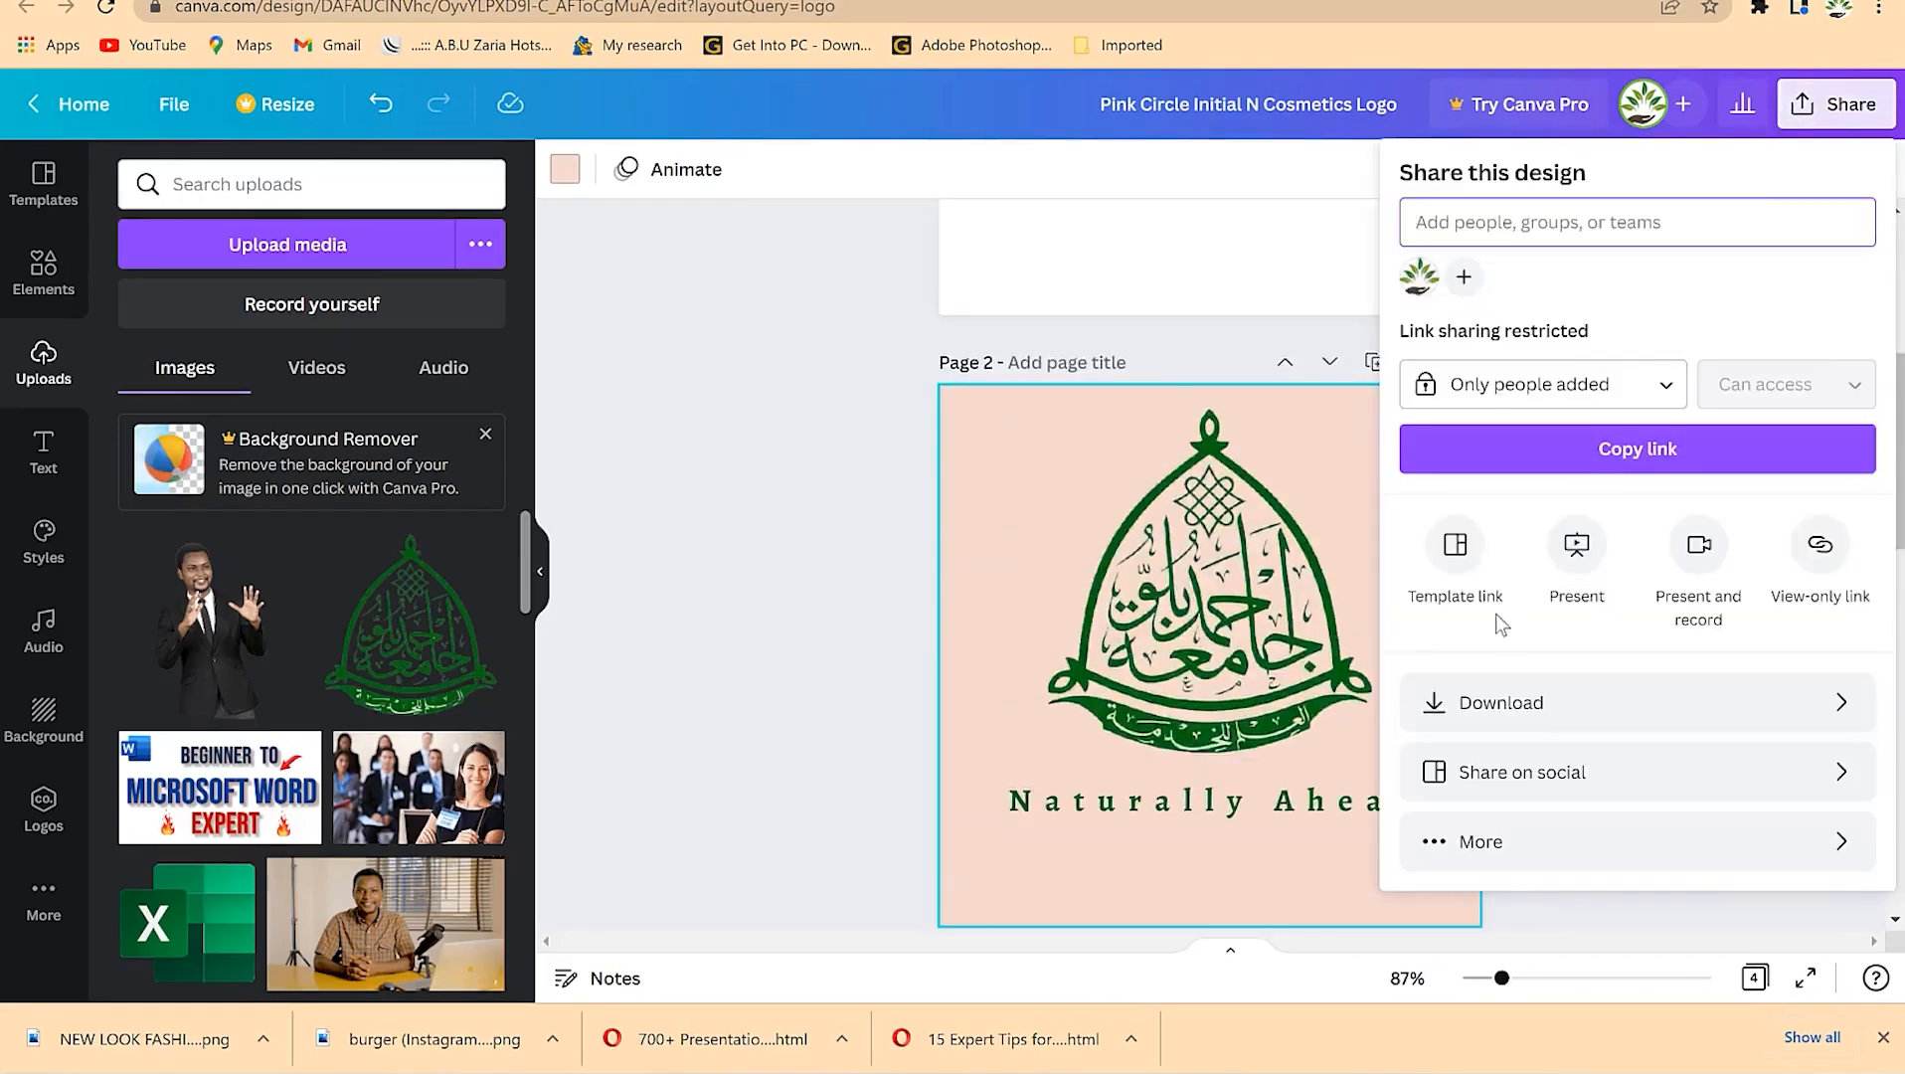
{"action": "left_click", "coordinate": [1527, 699]}
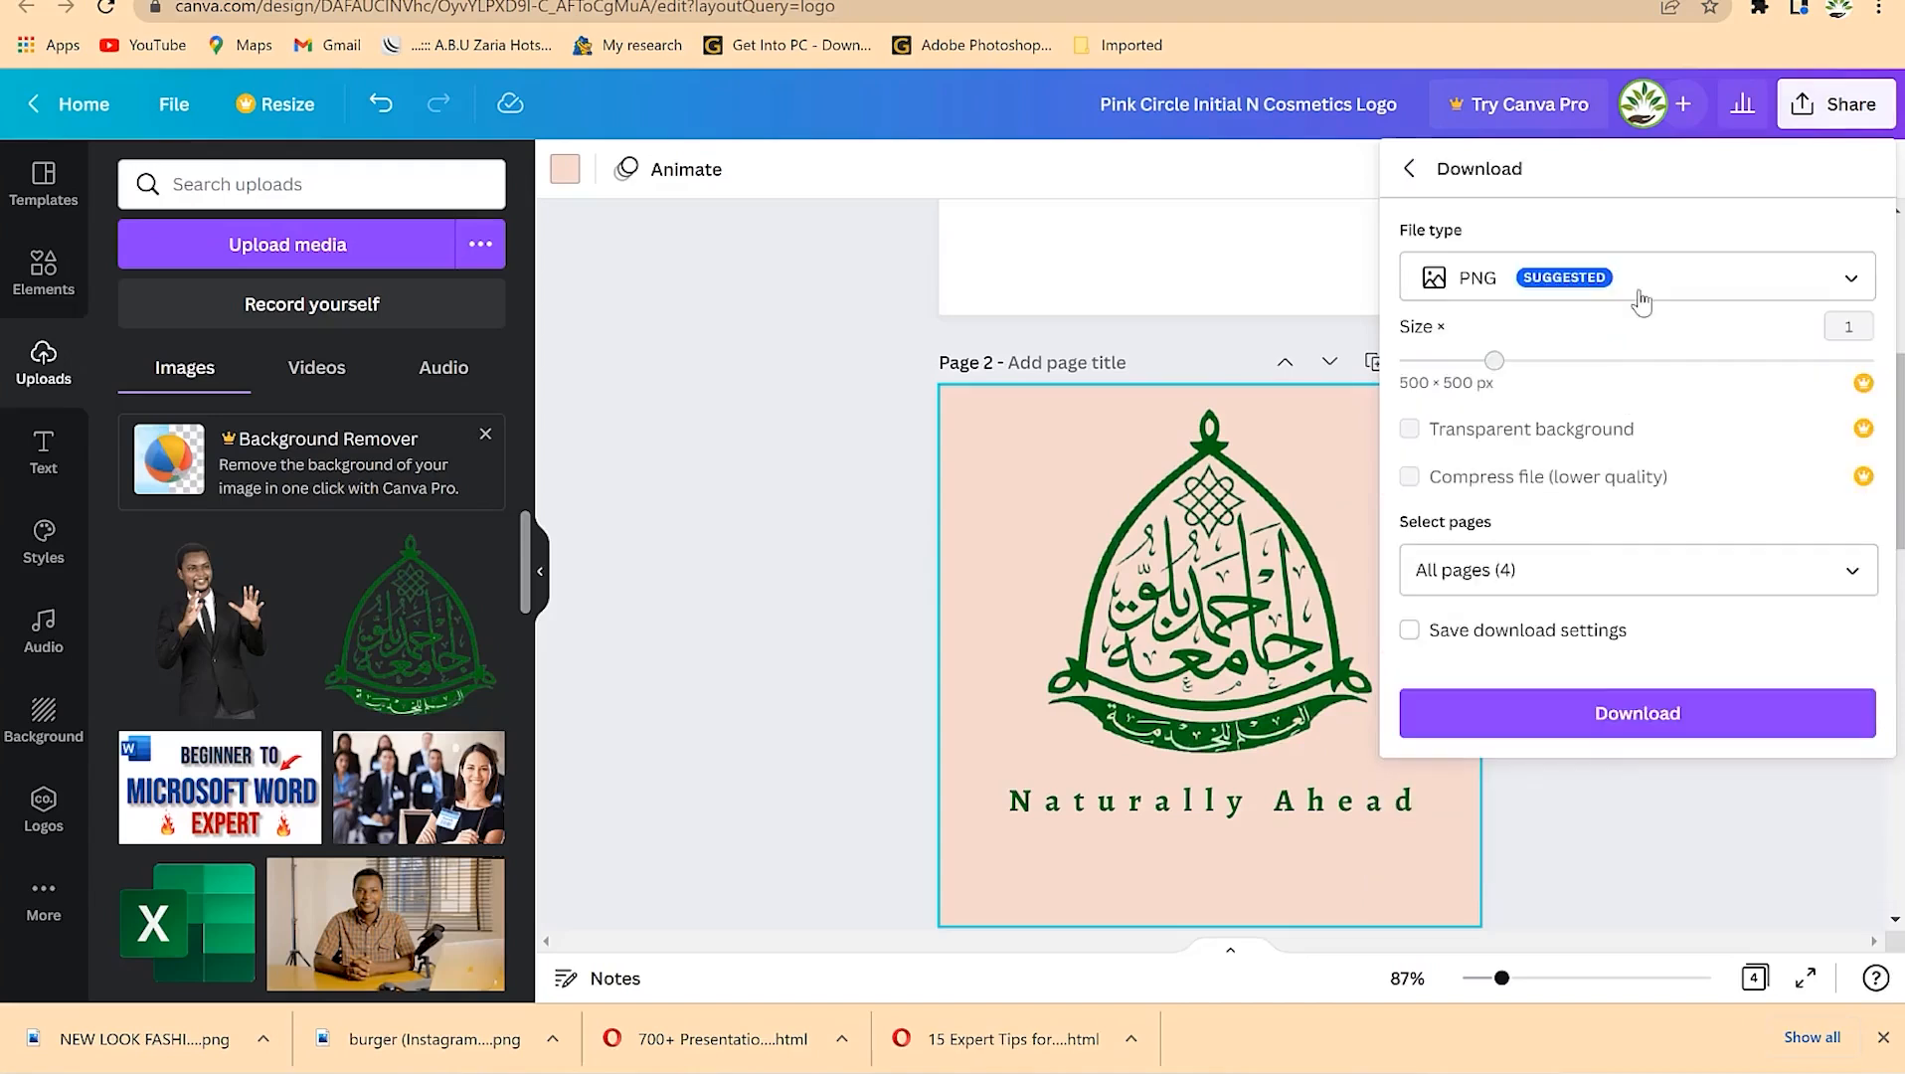
{"action": "left_click", "coordinate": [1584, 564]}
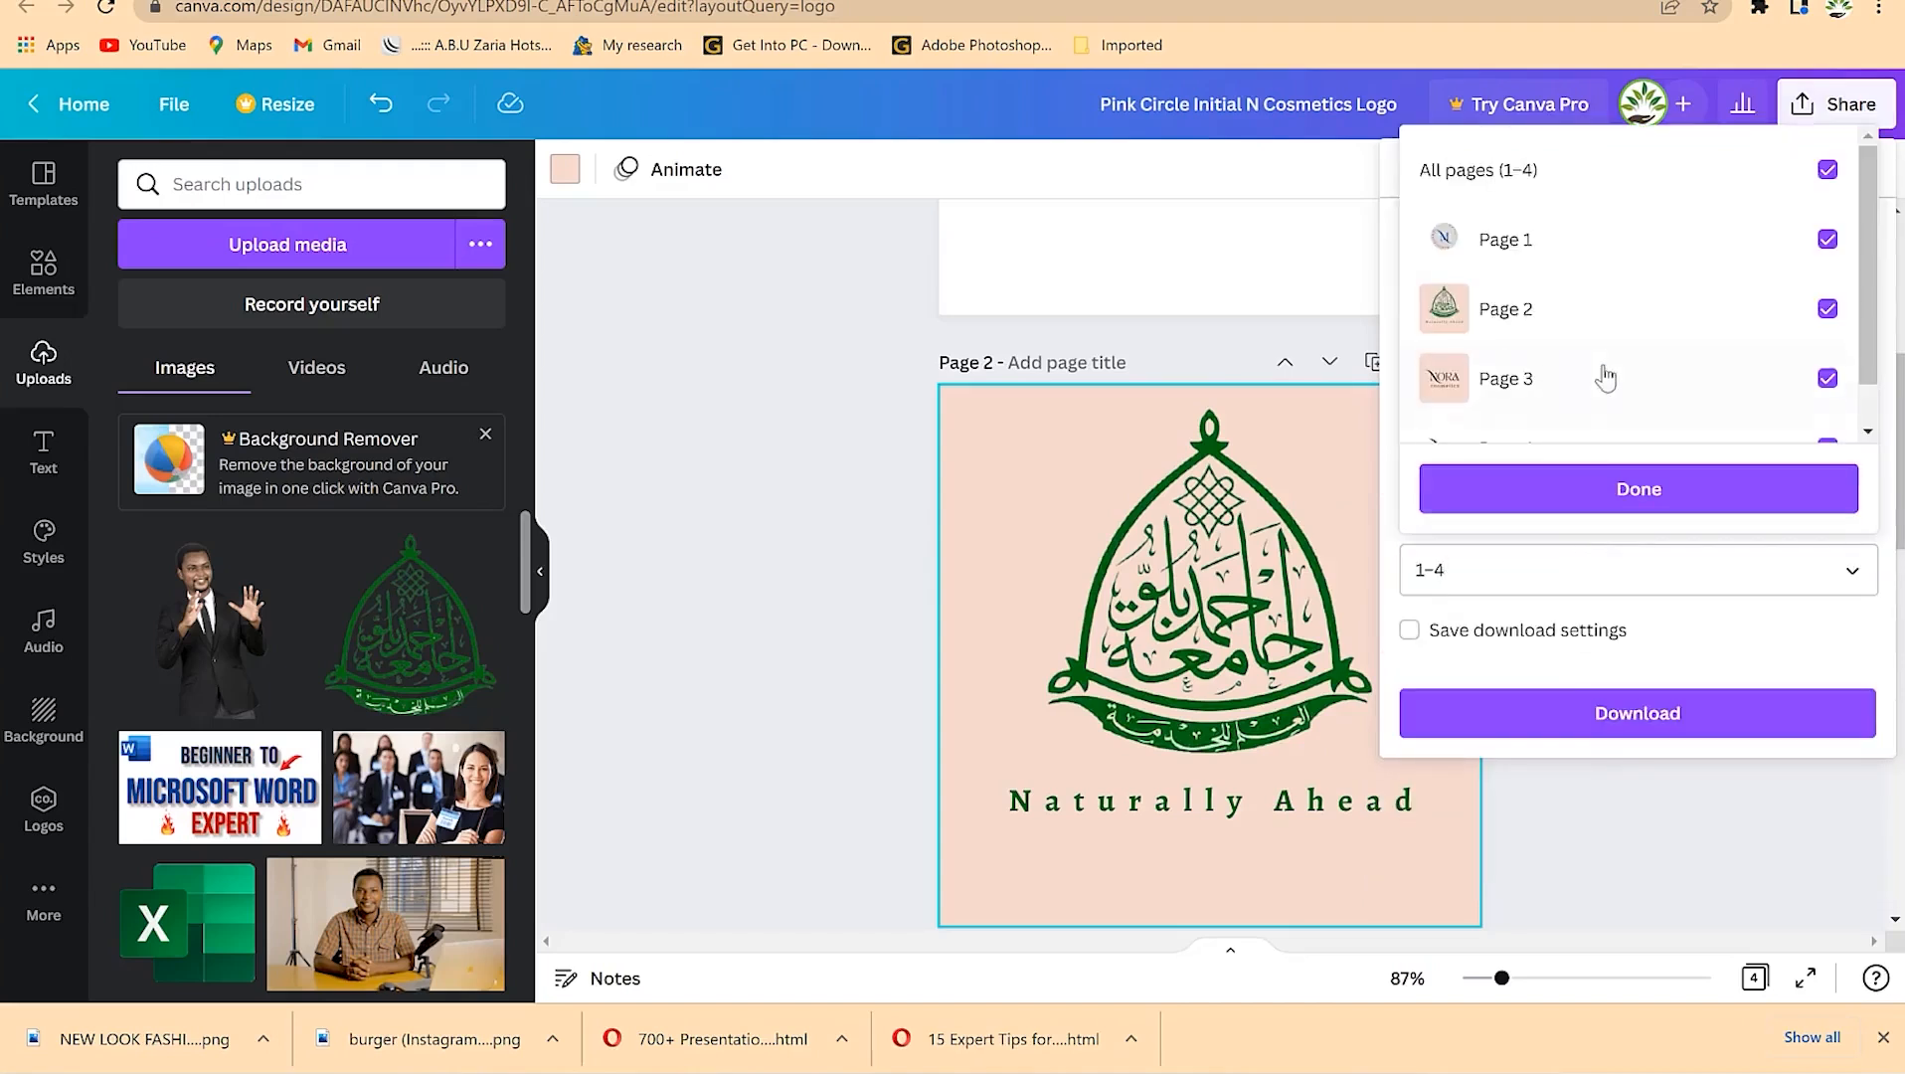
{"action": "left_click", "coordinate": [1631, 309]}
{"action": "left_click", "coordinate": [1828, 170]}
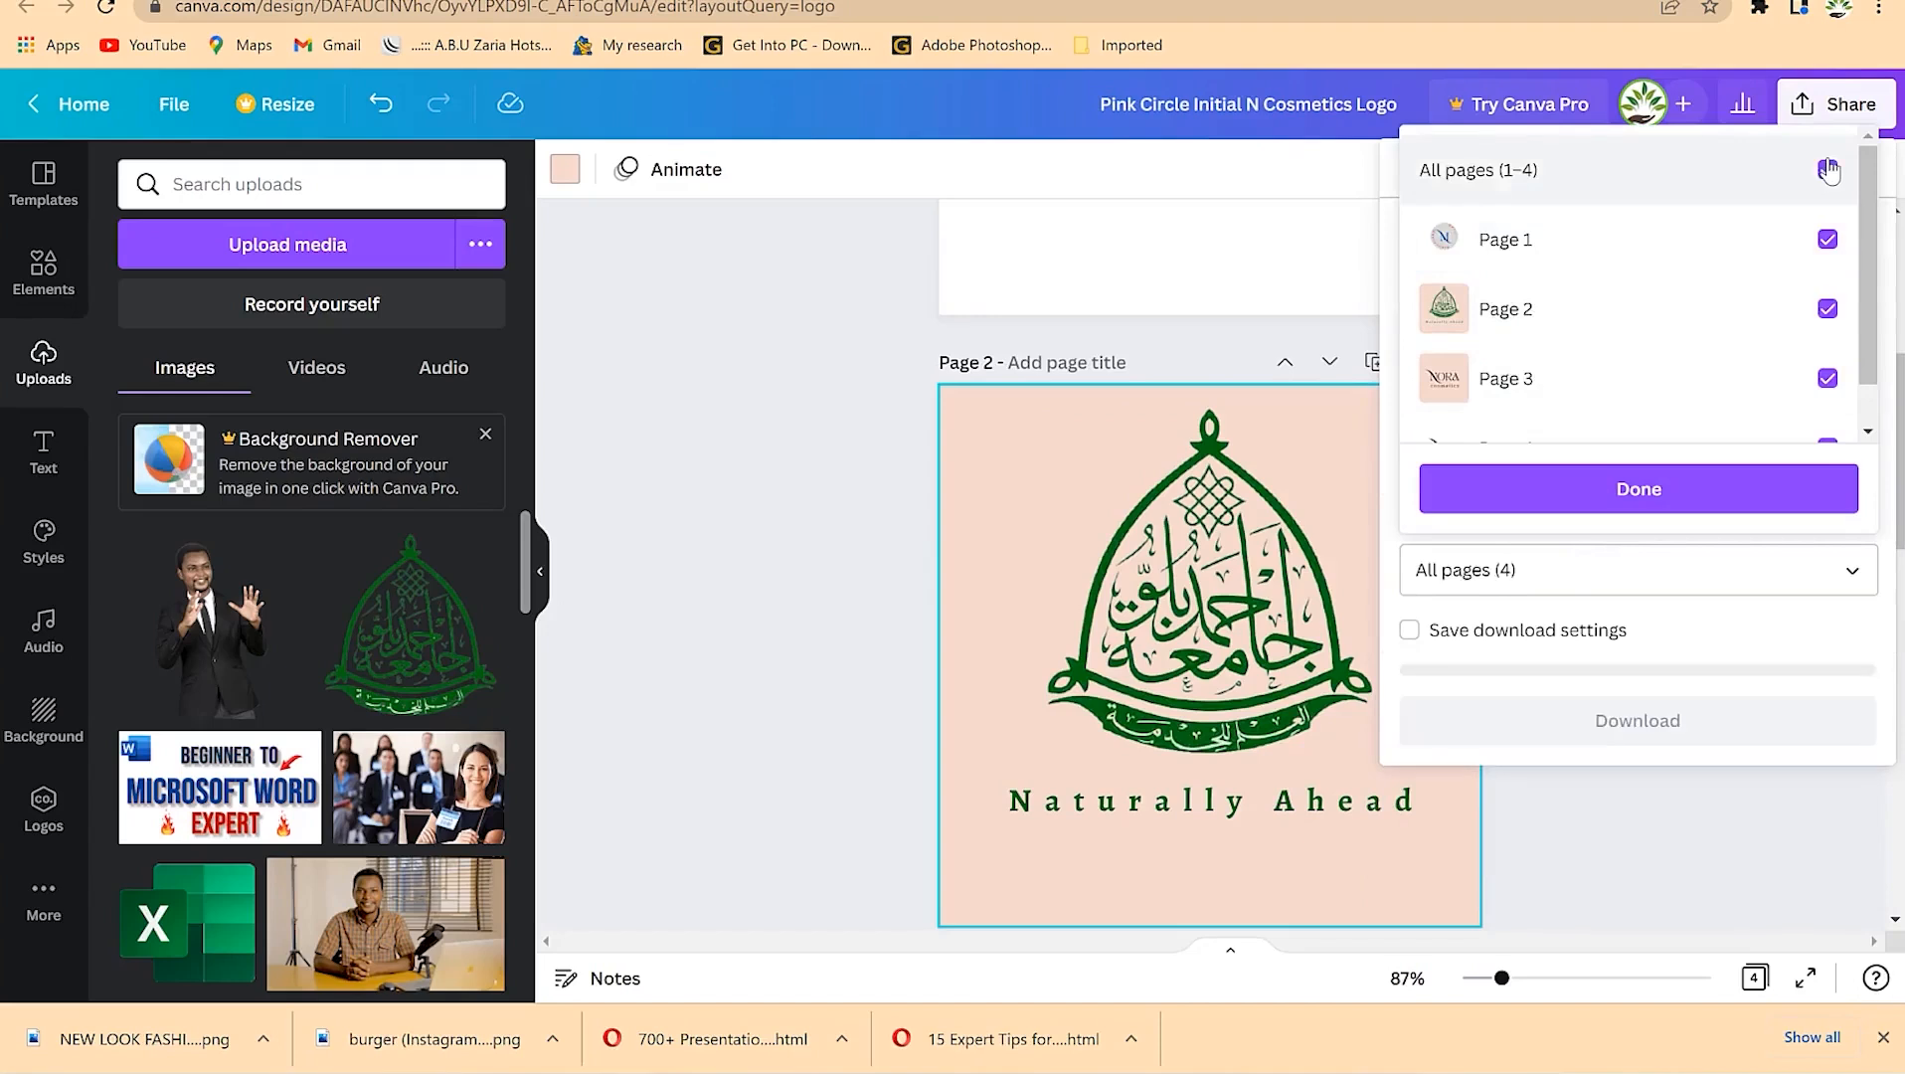
{"action": "left_click", "coordinate": [1828, 170]}
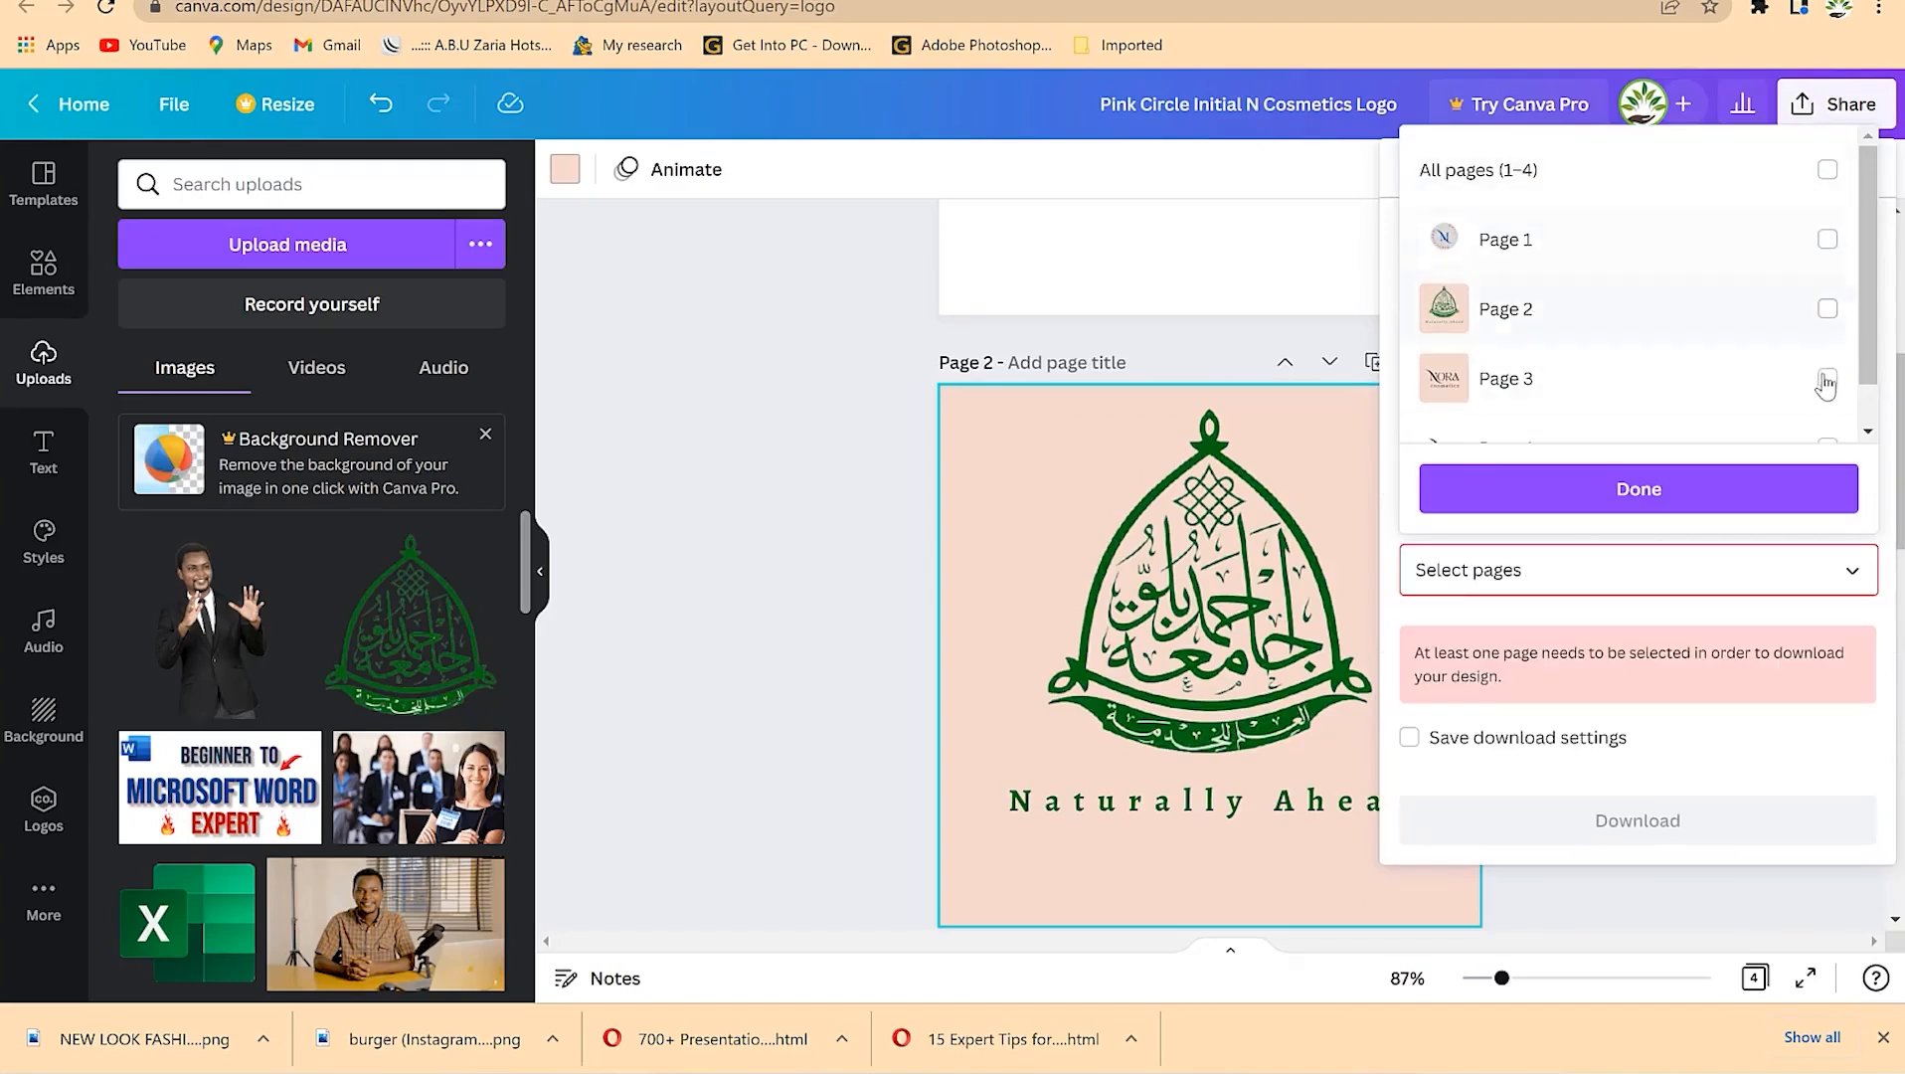
{"action": "left_click", "coordinate": [1830, 309]}
{"action": "left_click", "coordinate": [1715, 495]}
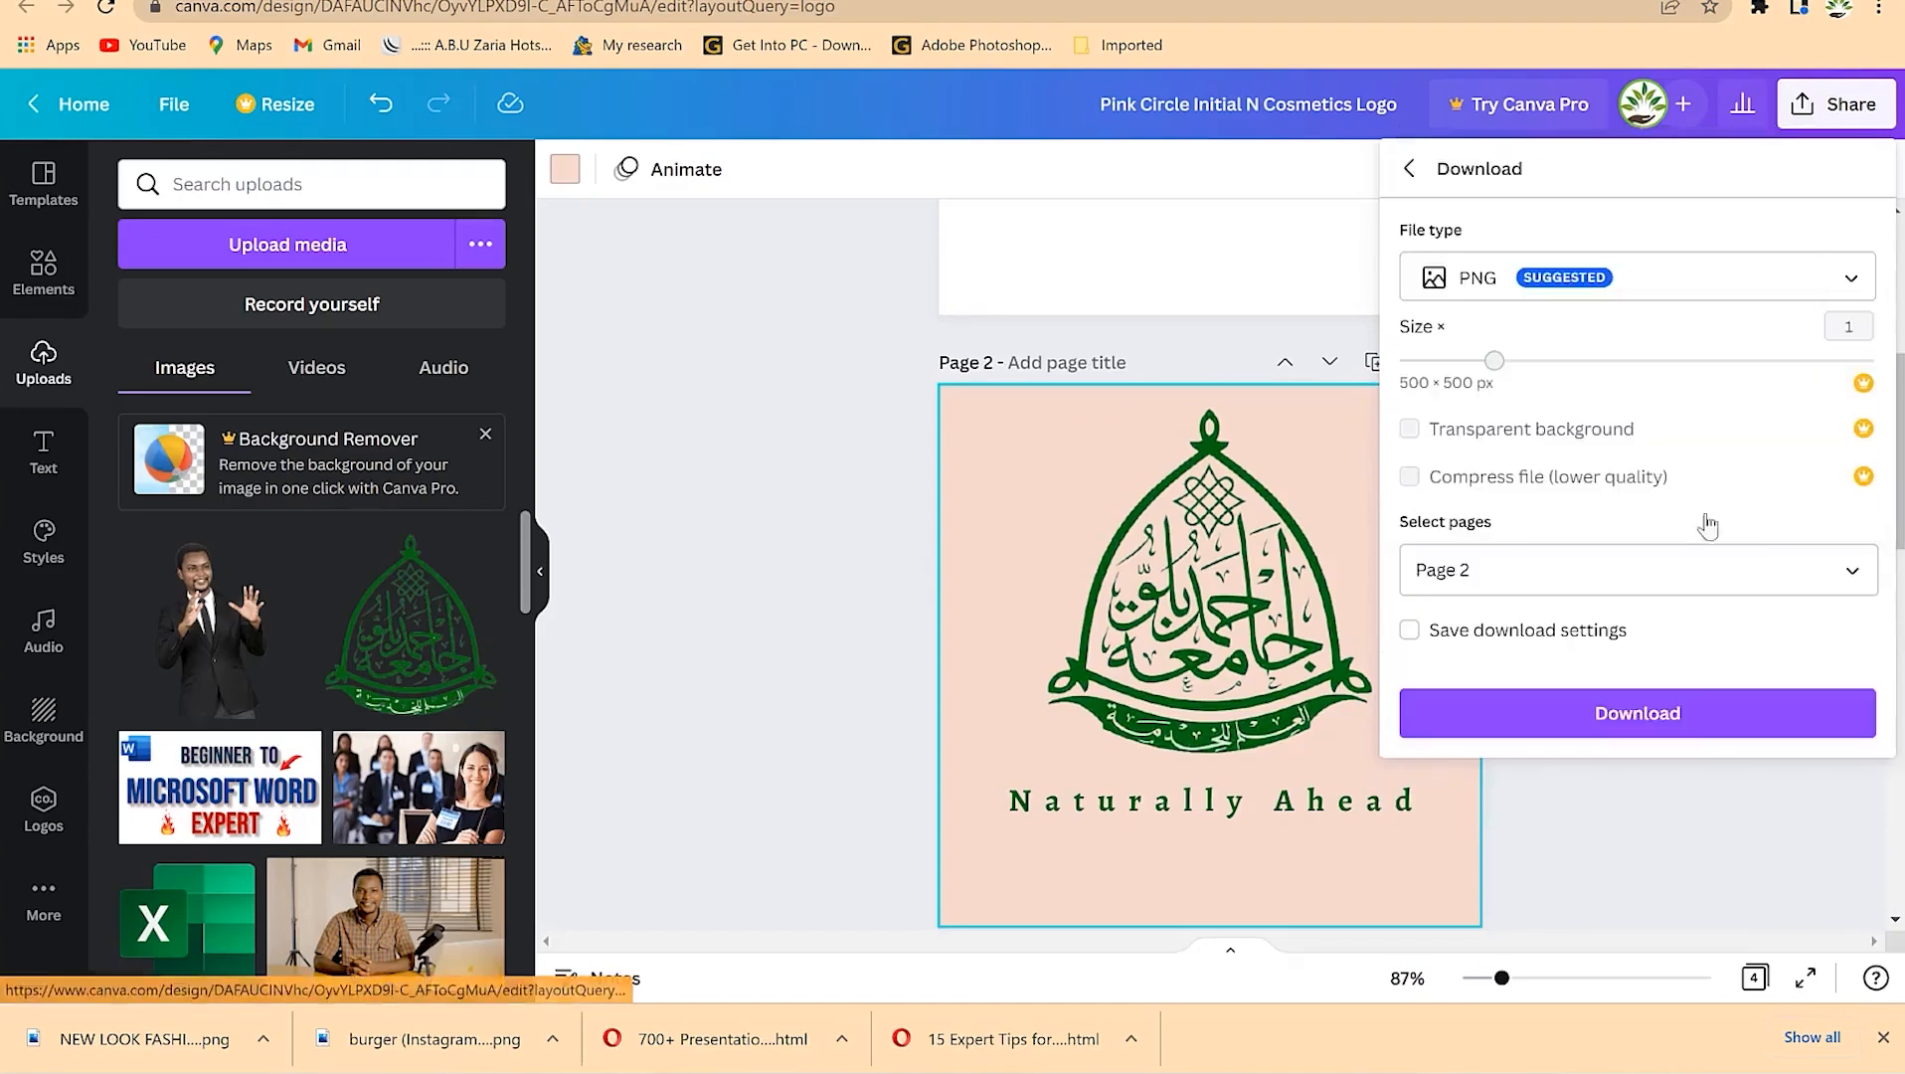
{"action": "left_click", "coordinate": [1687, 714]}
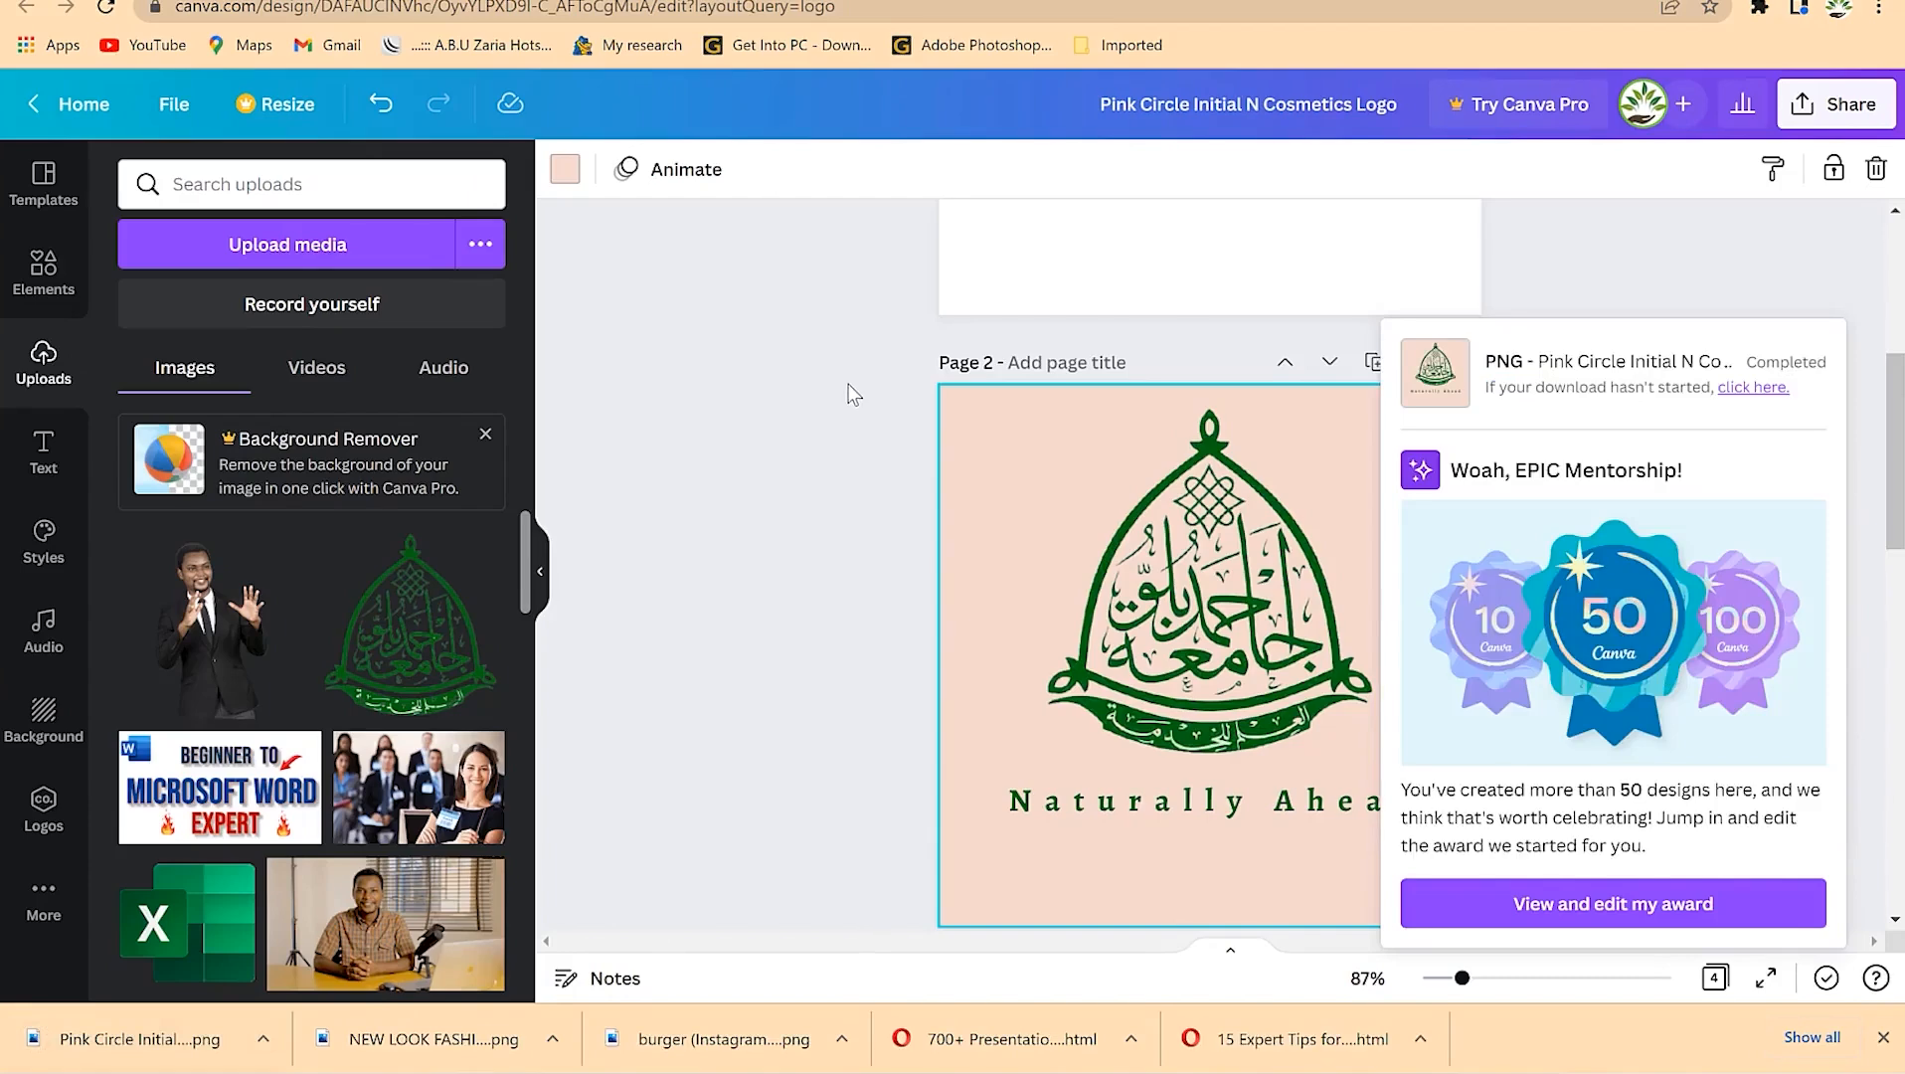
Step: Look through the uploaded images and the other logo pages of the design
{"action": "scroll", "coordinate": [289, 796], "scroll_direction": "down", "scroll_amount": 15}
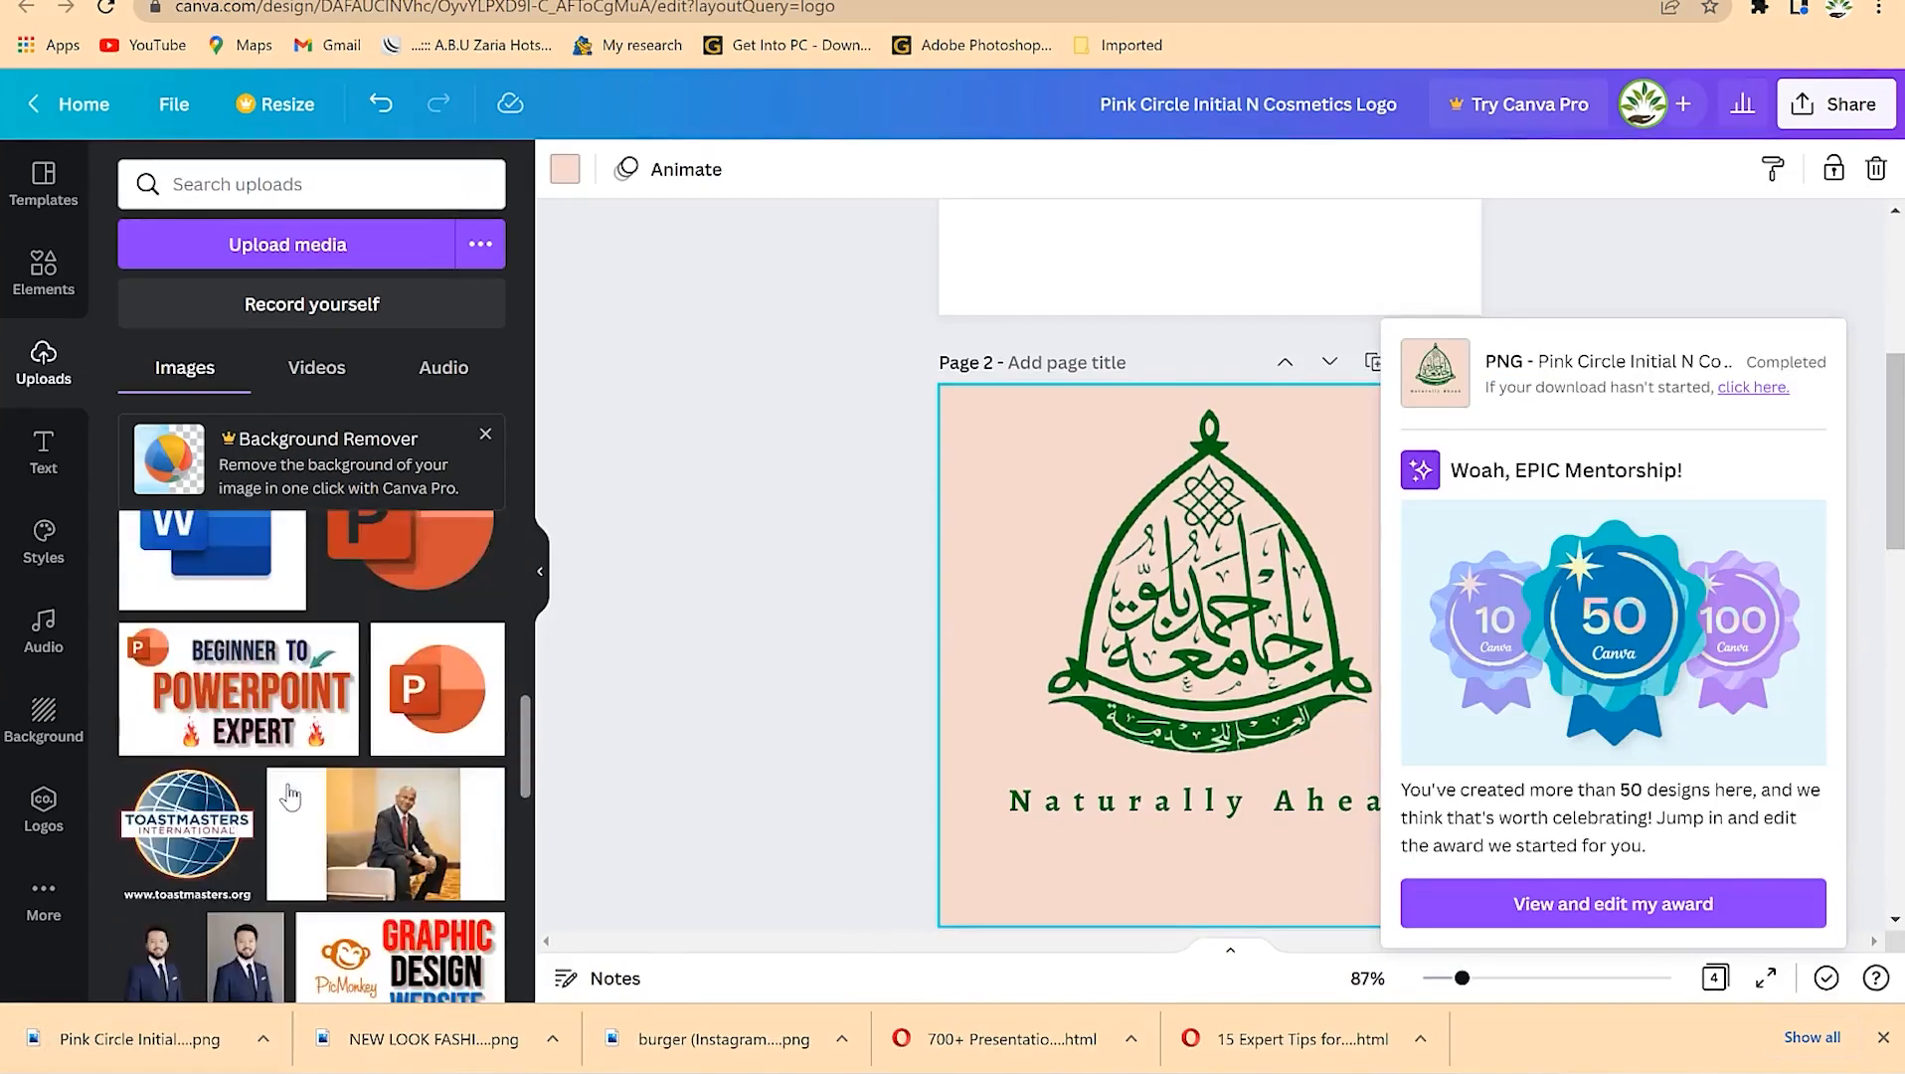
{"action": "scroll", "coordinate": [288, 796], "scroll_direction": "down", "scroll_amount": 2}
{"action": "scroll", "coordinate": [289, 795], "scroll_direction": "up", "scroll_amount": 4}
{"action": "scroll", "coordinate": [288, 796], "scroll_direction": "down", "scroll_amount": 5}
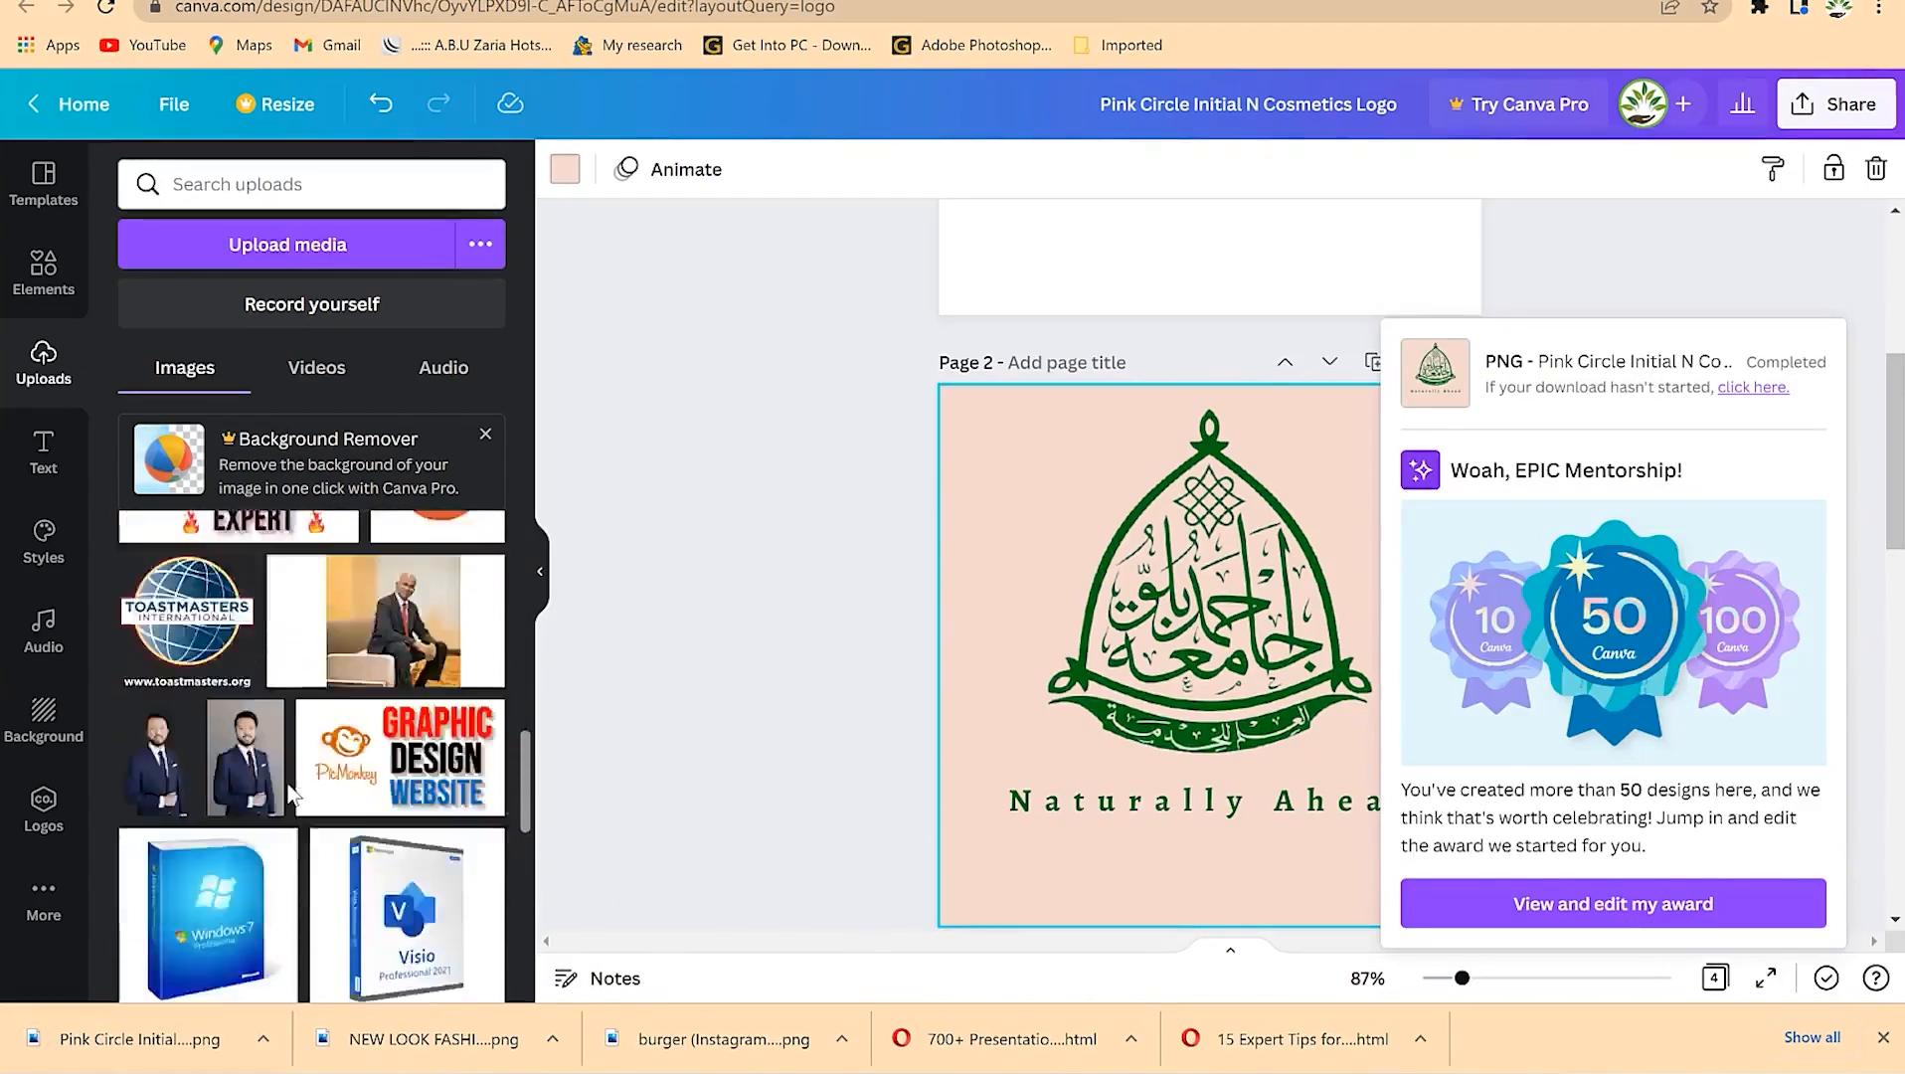
{"action": "scroll", "coordinate": [653, 655], "scroll_direction": "up", "scroll_amount": 5}
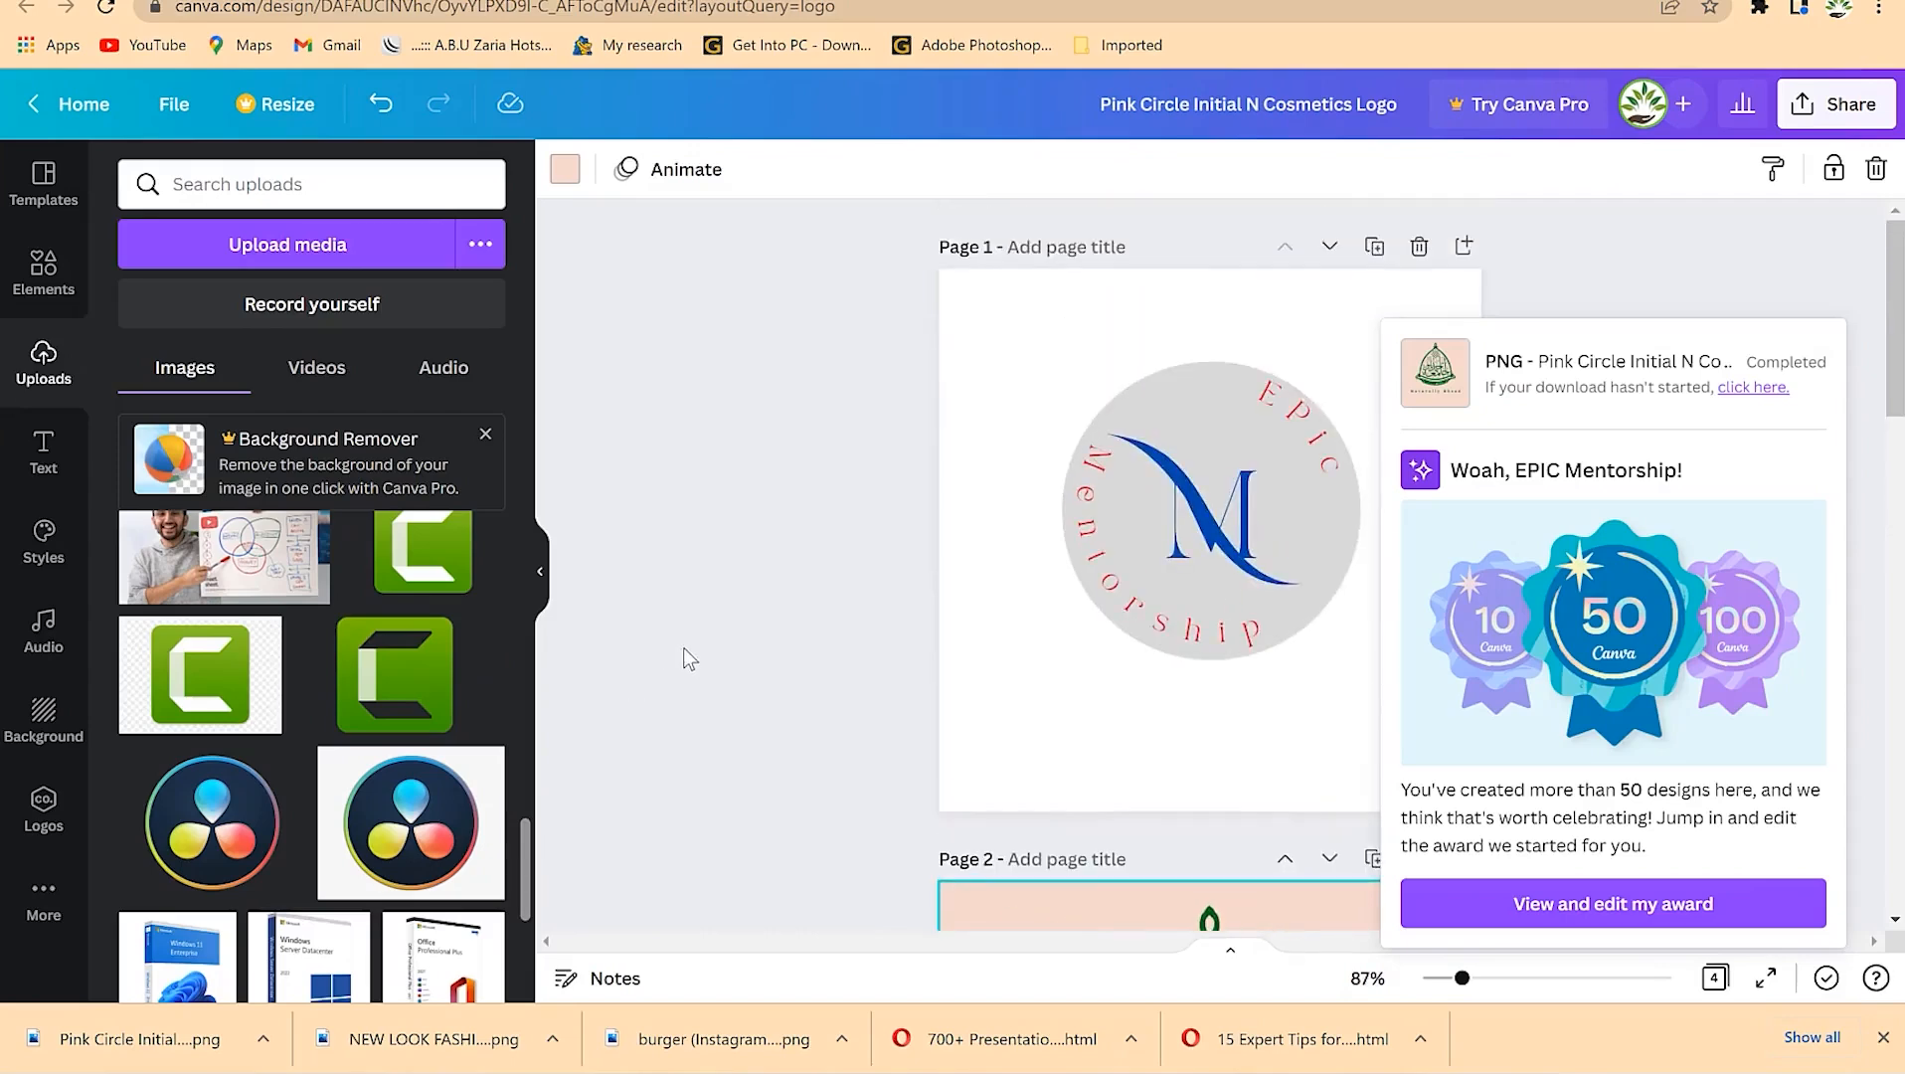
{"action": "scroll", "coordinate": [683, 647], "scroll_direction": "down", "scroll_amount": 9}
{"action": "scroll", "coordinate": [683, 647], "scroll_direction": "down", "scroll_amount": 5}
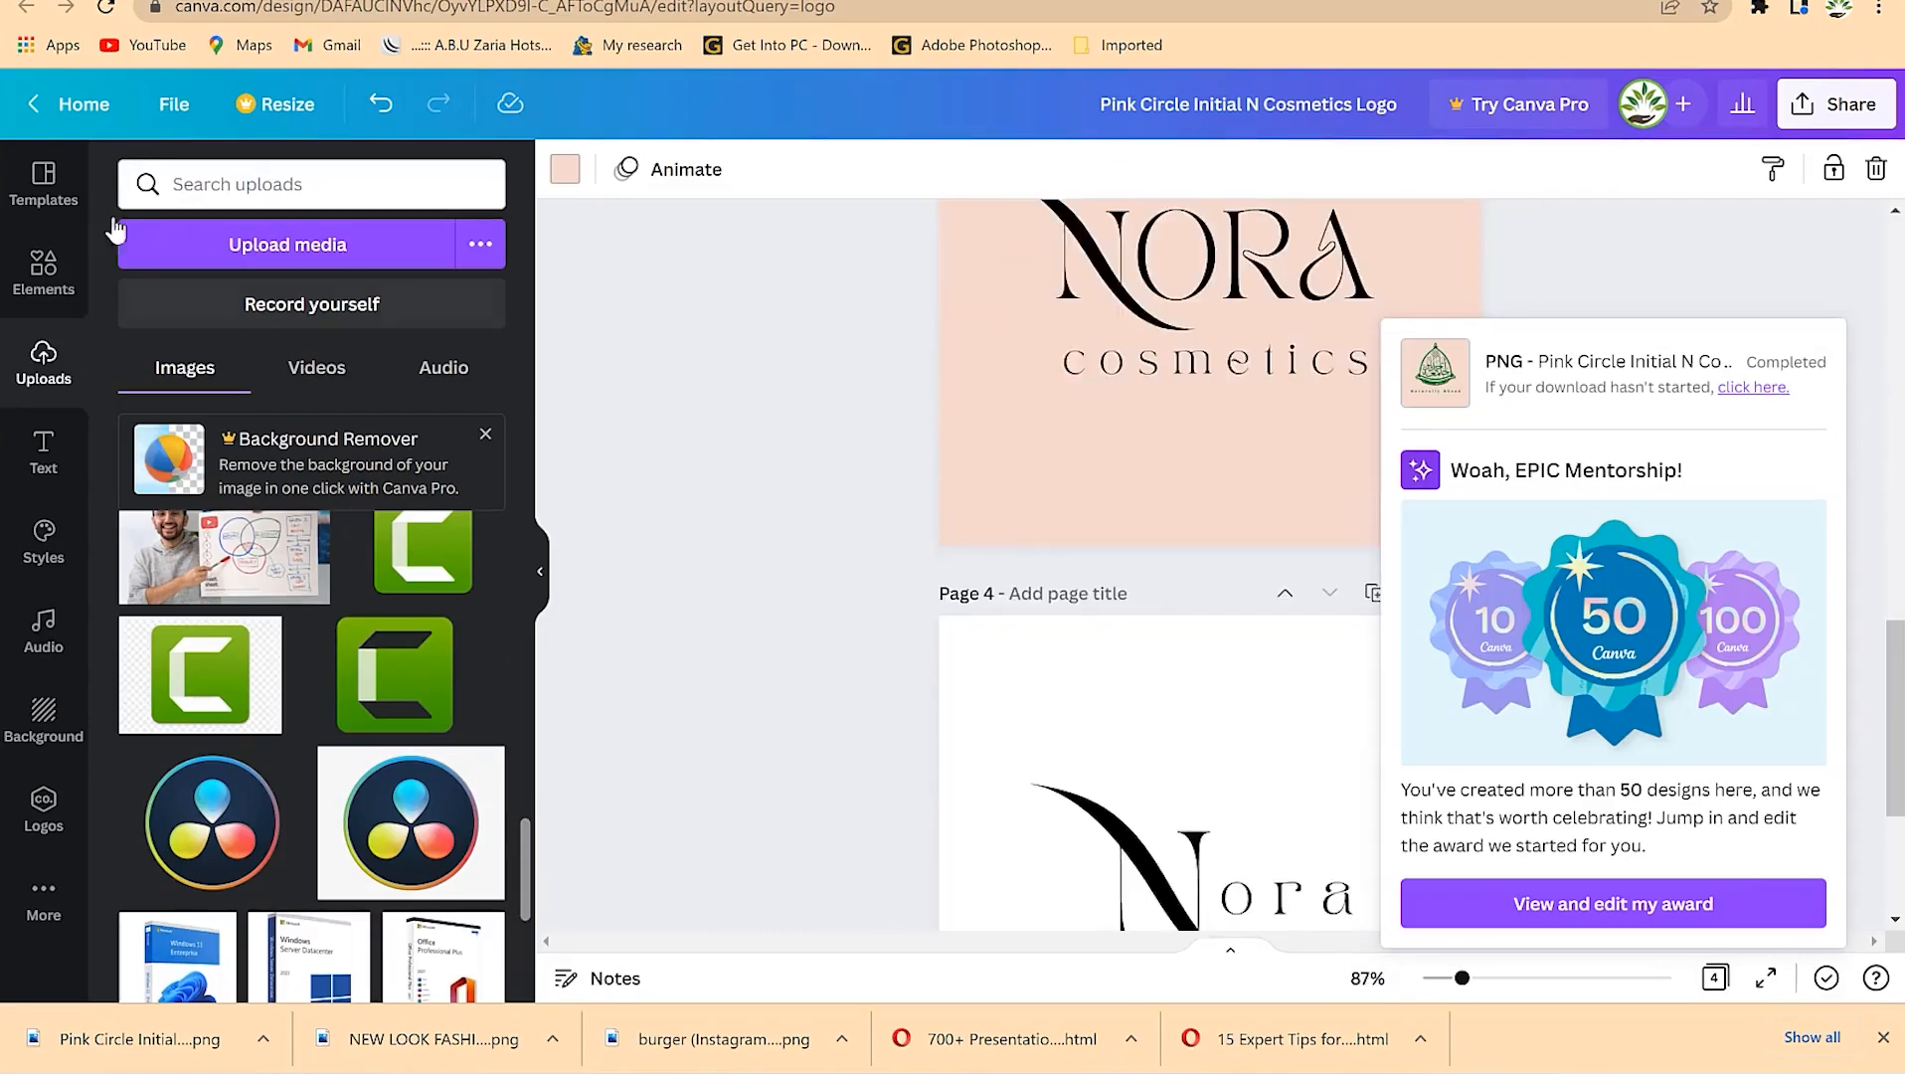
Step: Return to the home page and create a new blank design with a custom size of 400 × 400 px
{"action": "left_click", "coordinate": [86, 109]}
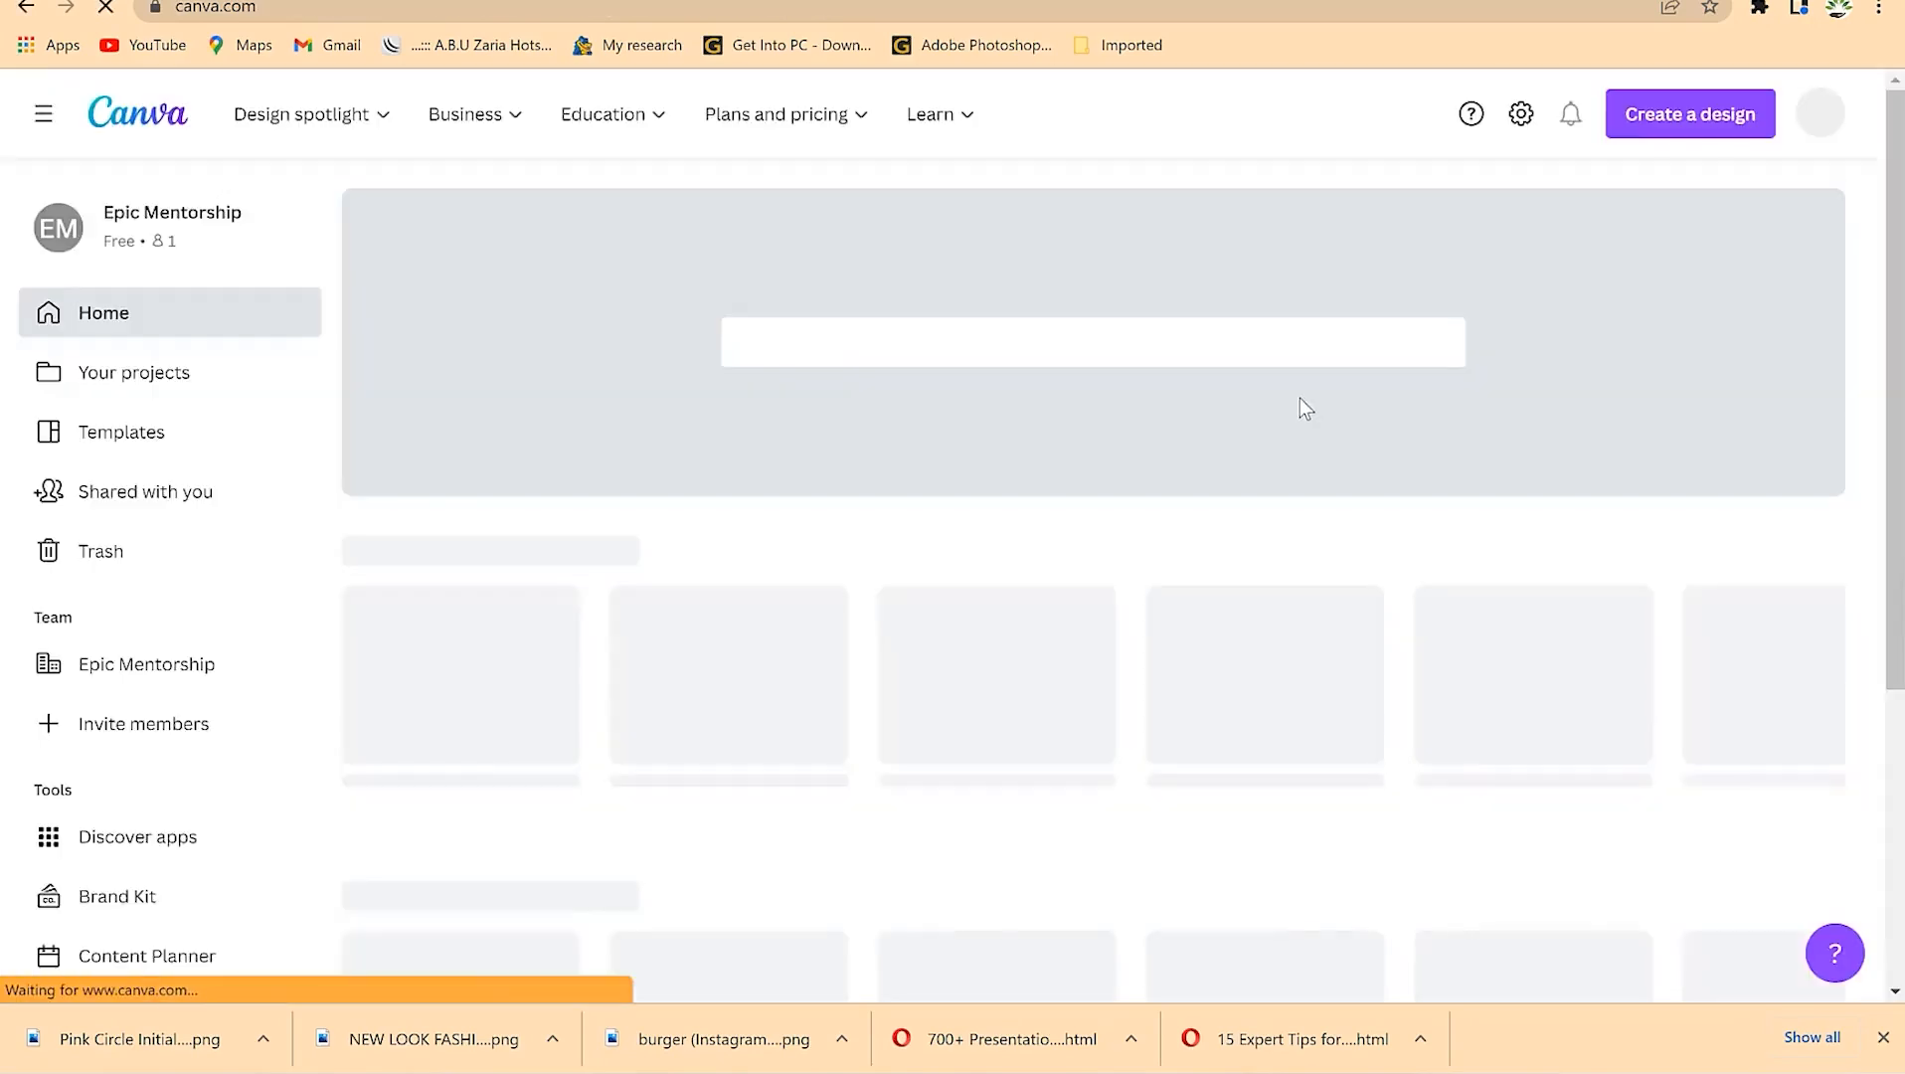
{"action": "left_click", "coordinate": [1755, 234]}
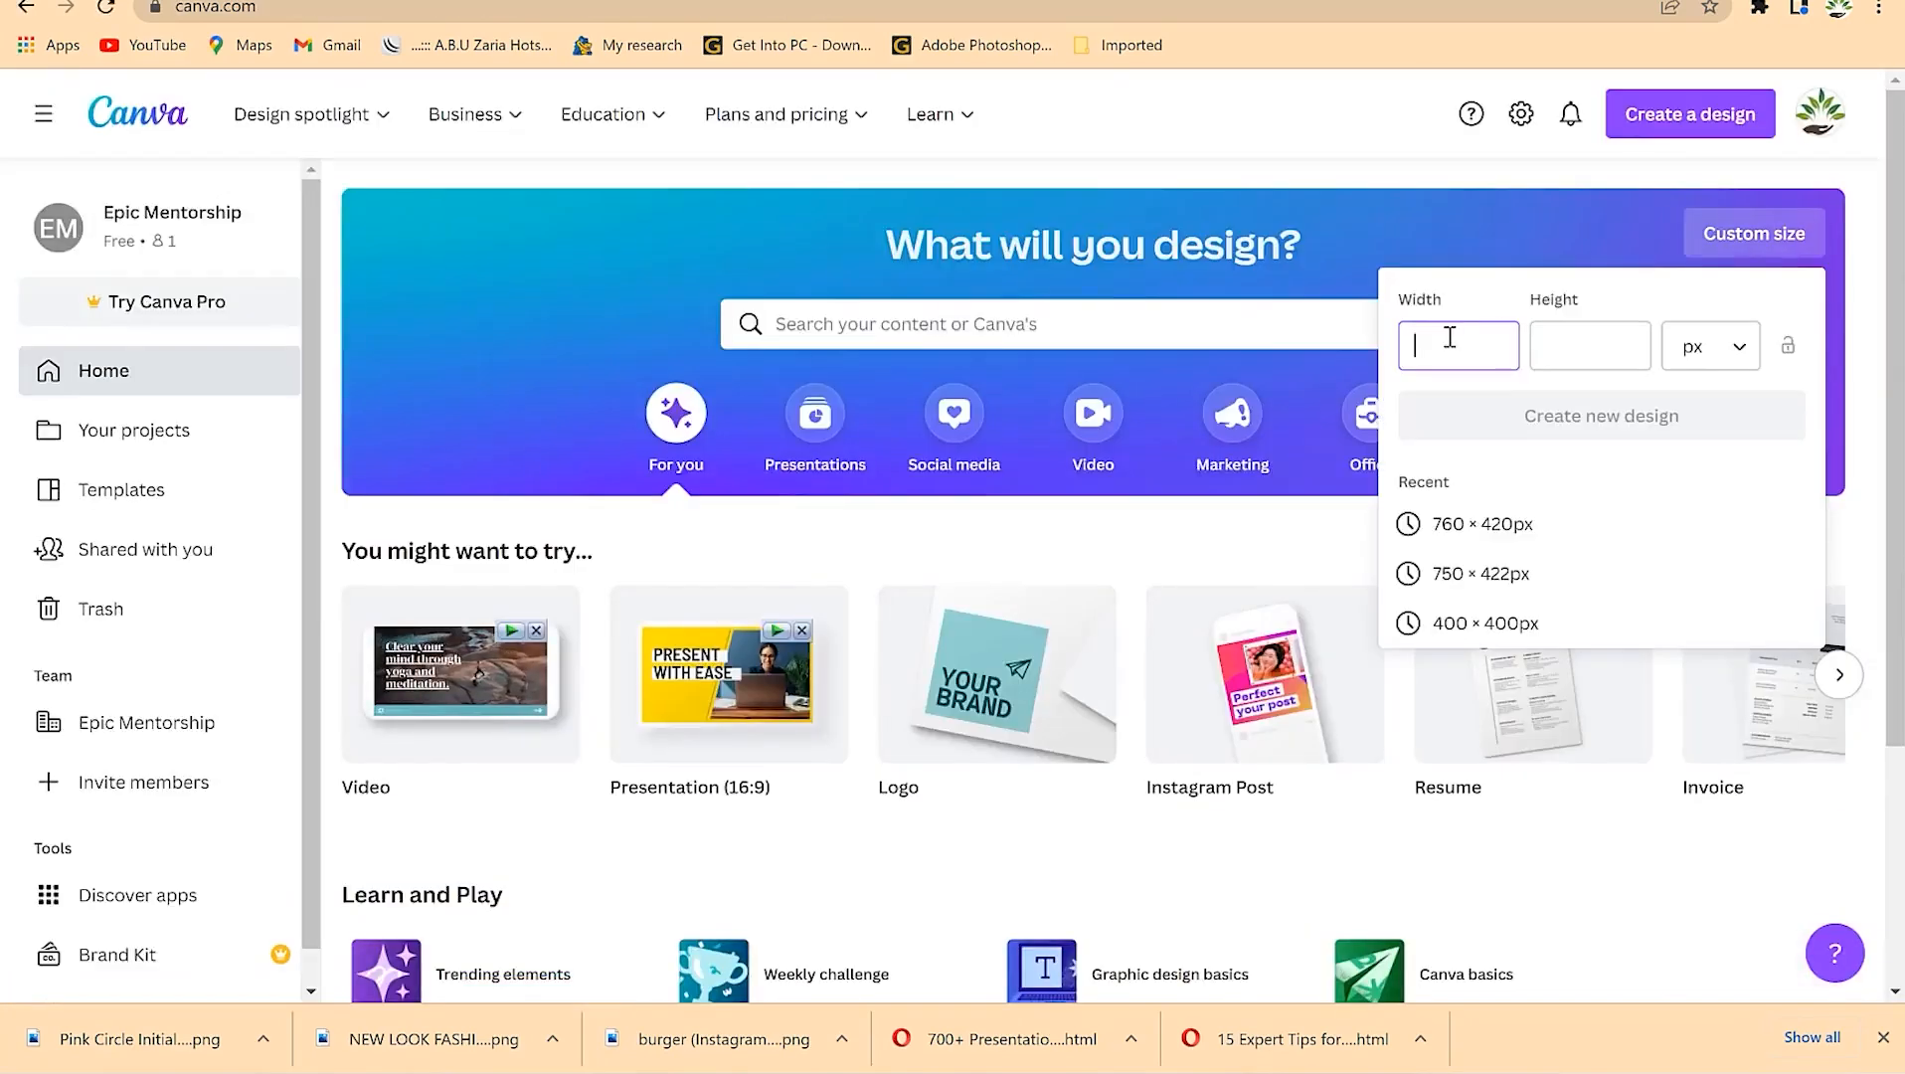
{"action": "type", "text": "400"}
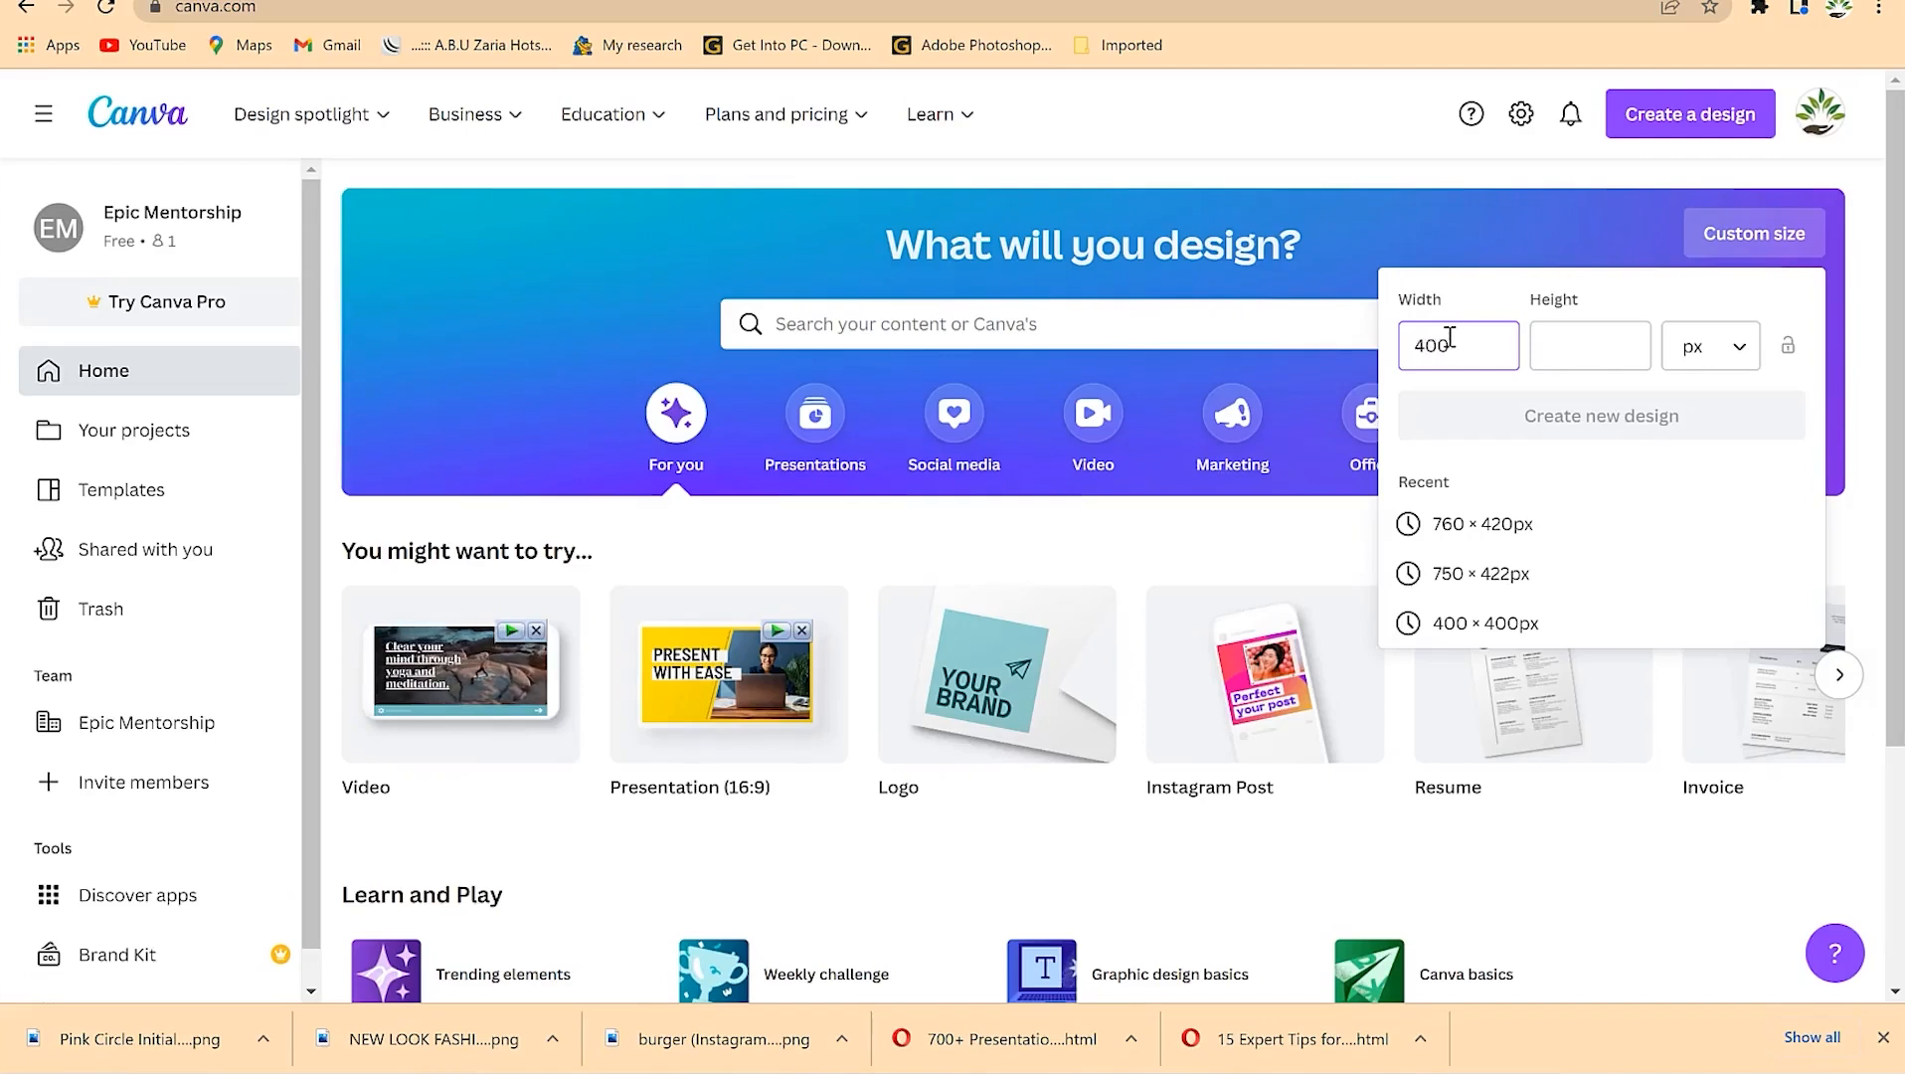
{"action": "left_click", "coordinate": [1551, 345]}
{"action": "type", "text": "400"}
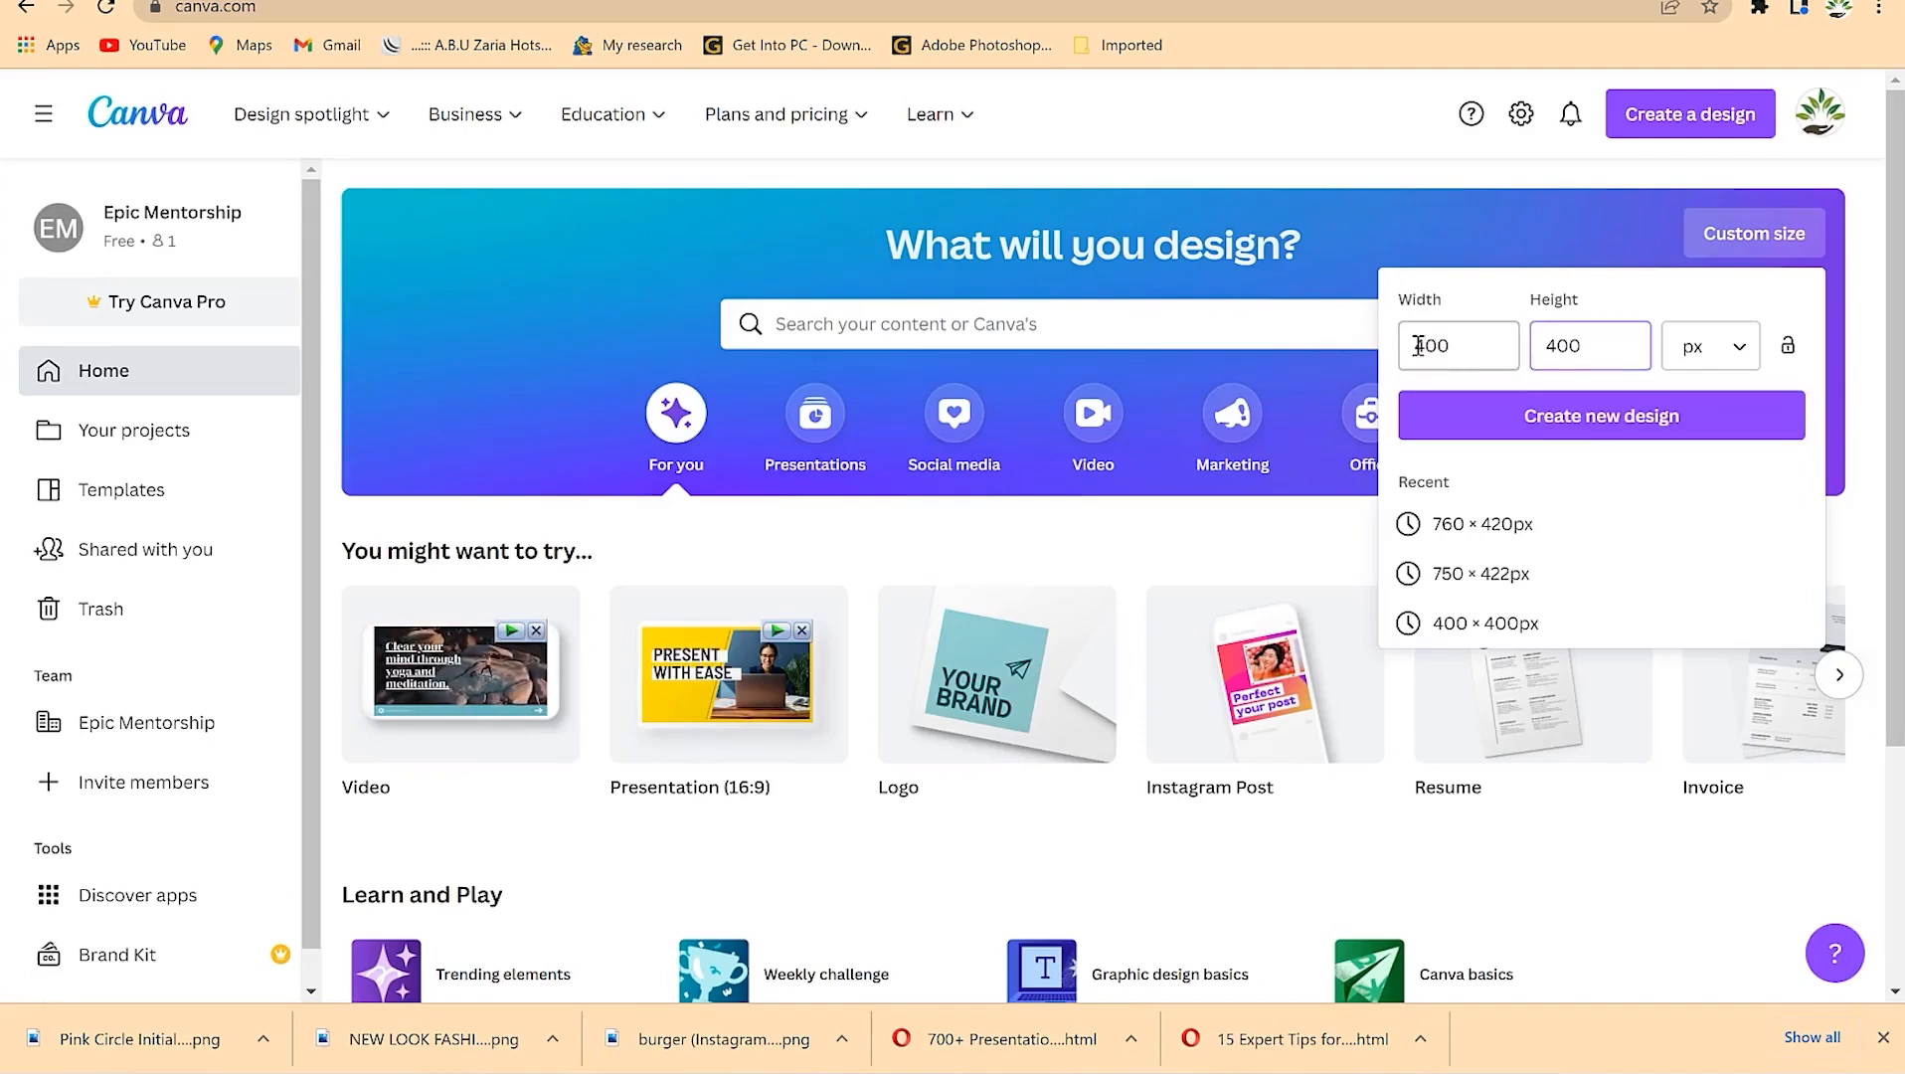
{"action": "left_click", "coordinate": [1561, 418]}
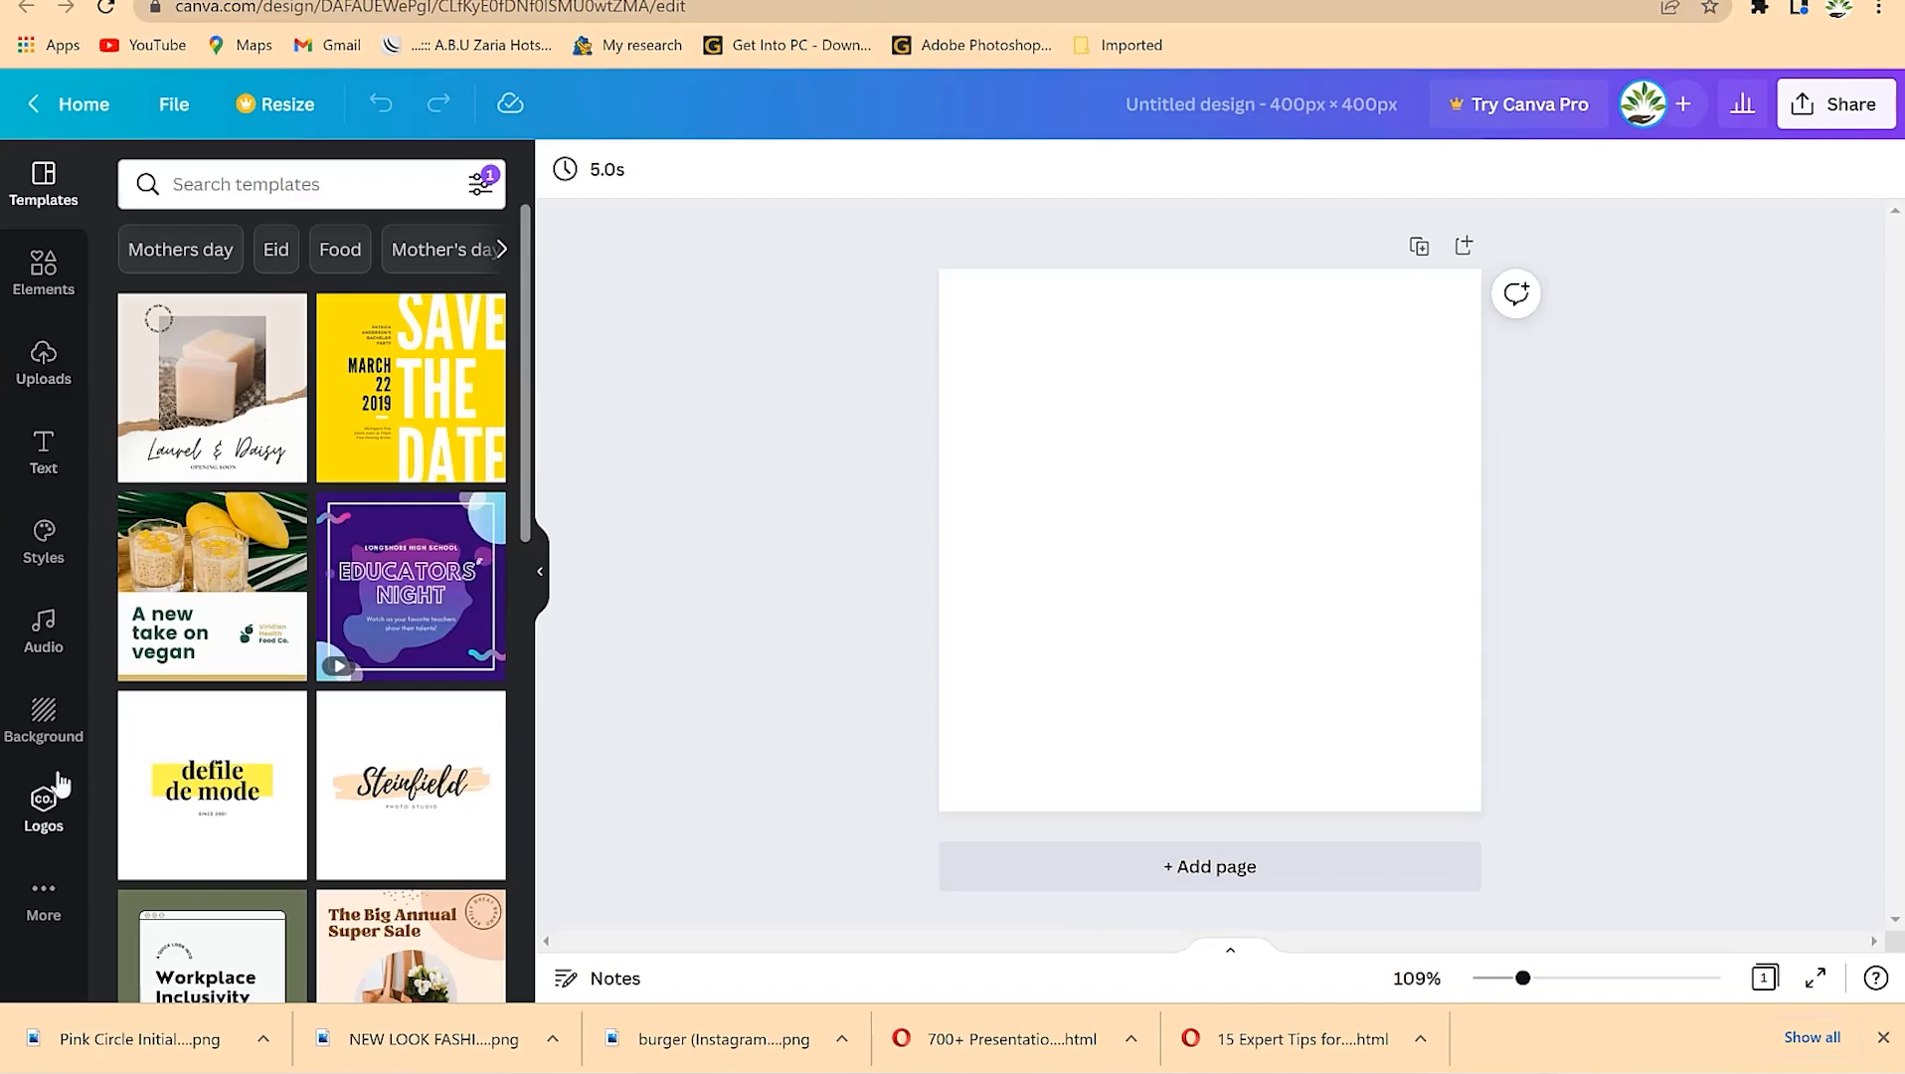
Step: Fill the blank page with the grey glitter image from the available backgrounds
{"action": "left_click", "coordinate": [51, 724]}
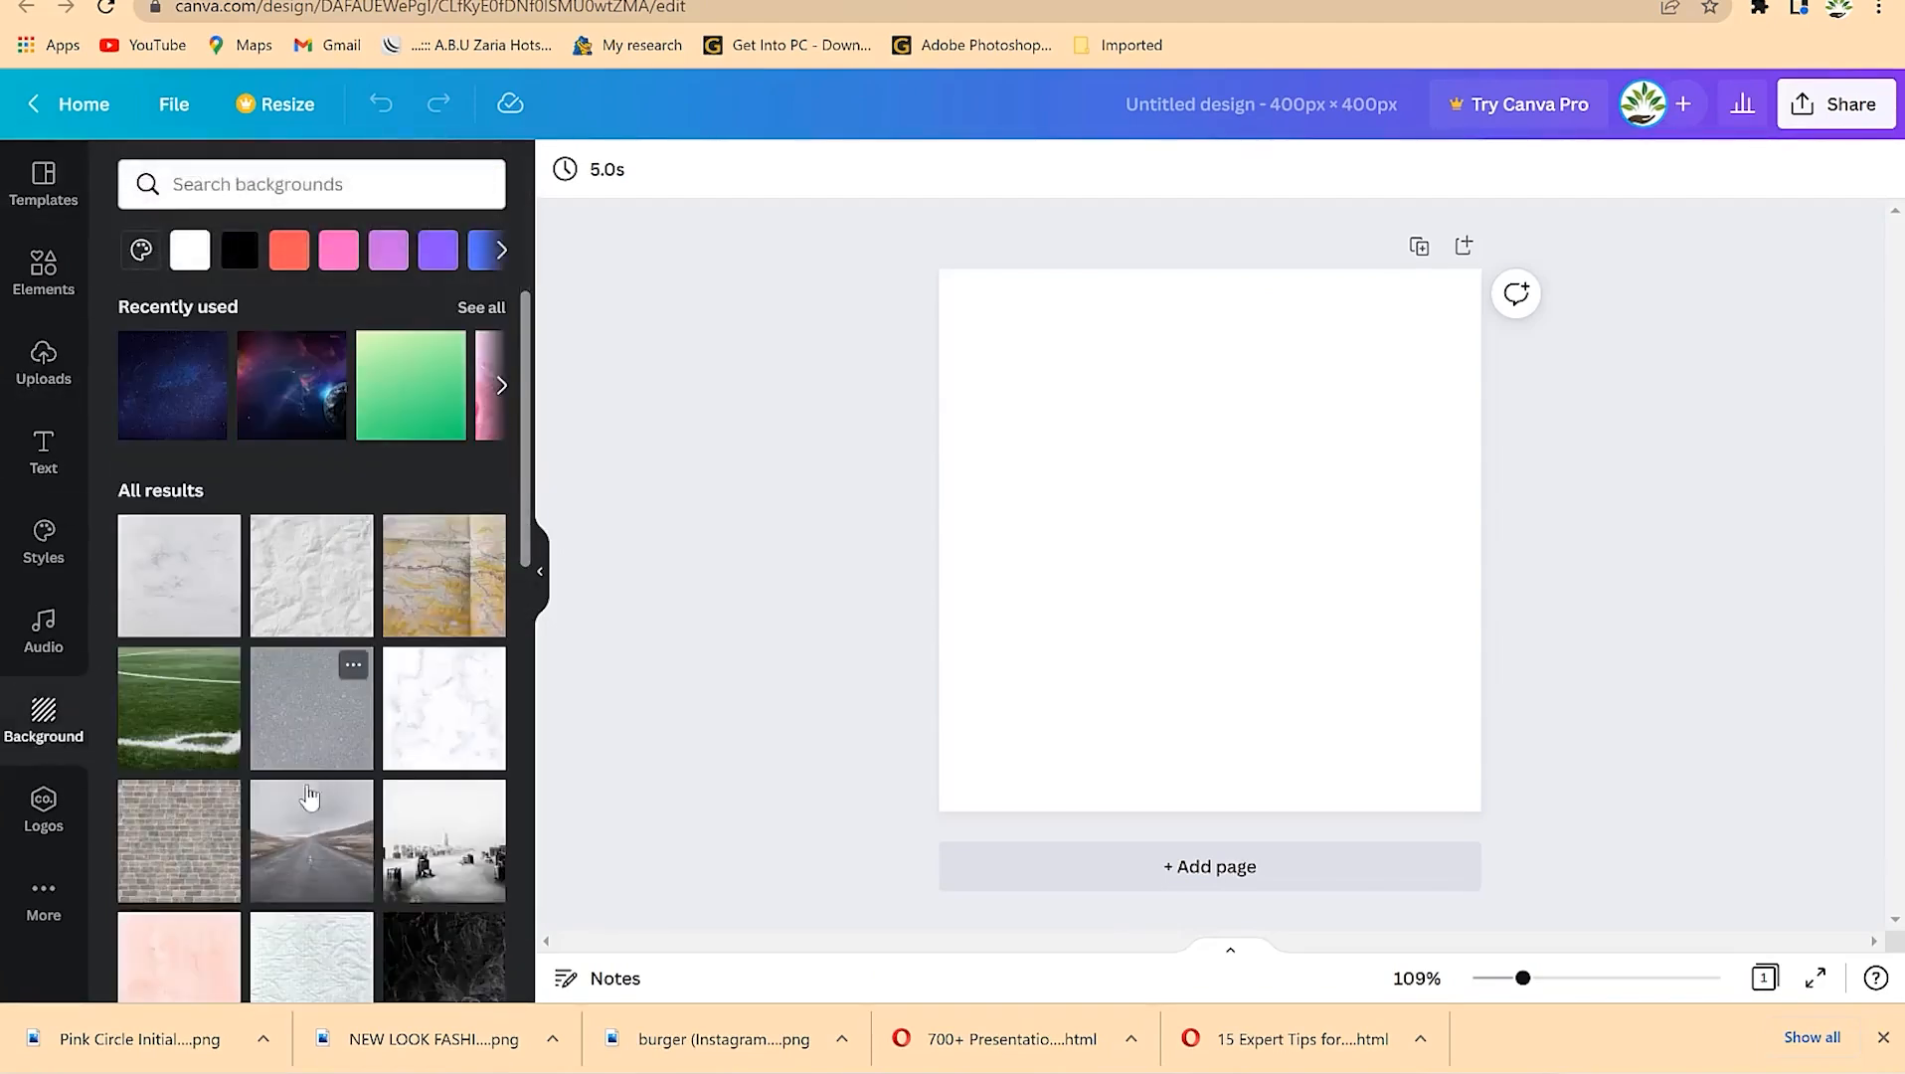
{"action": "scroll", "coordinate": [336, 696], "scroll_direction": "down", "scroll_amount": 3}
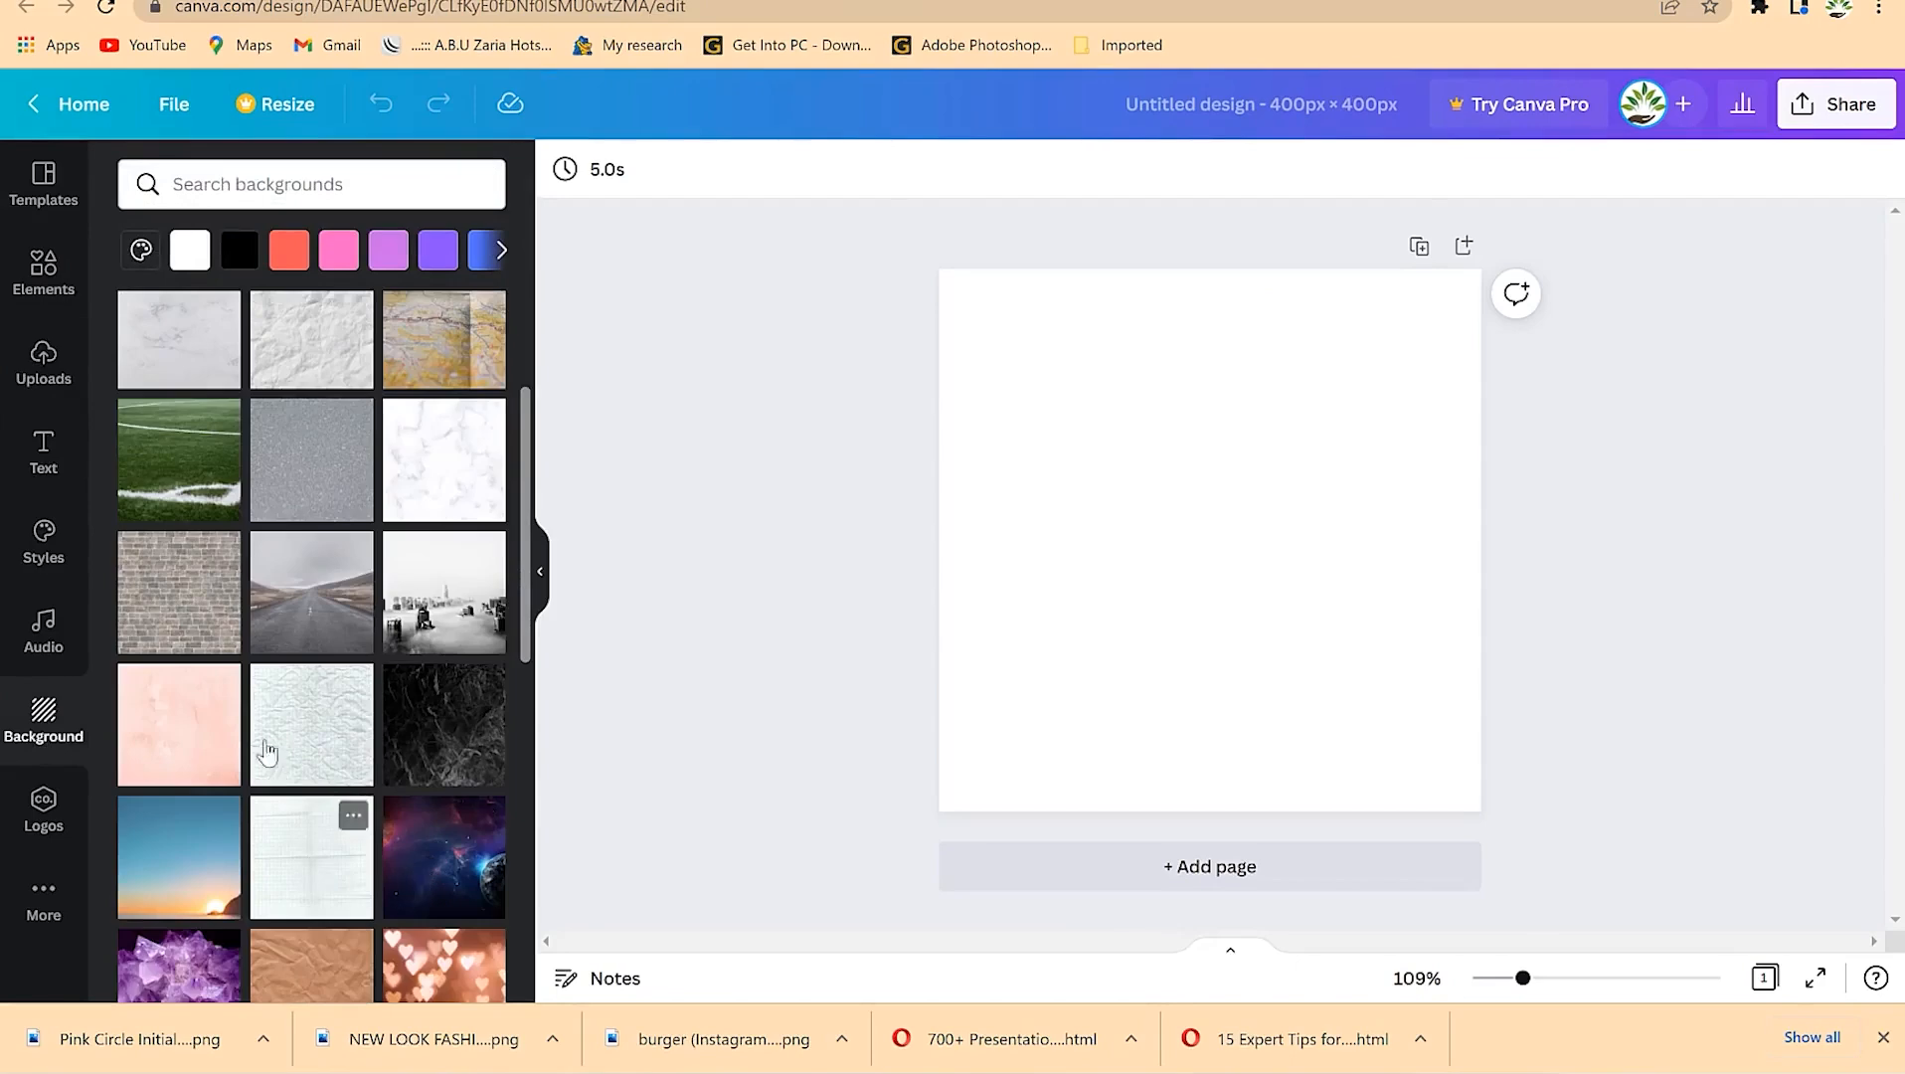
{"action": "left_click_drag", "start_coordinate": [310, 509], "coordinate": [988, 374]}
Step: Browse the full graphics collection and place the red leaf branch from Simple Drawn Objects in the upper middle of the page
{"action": "left_click", "coordinate": [44, 277]}
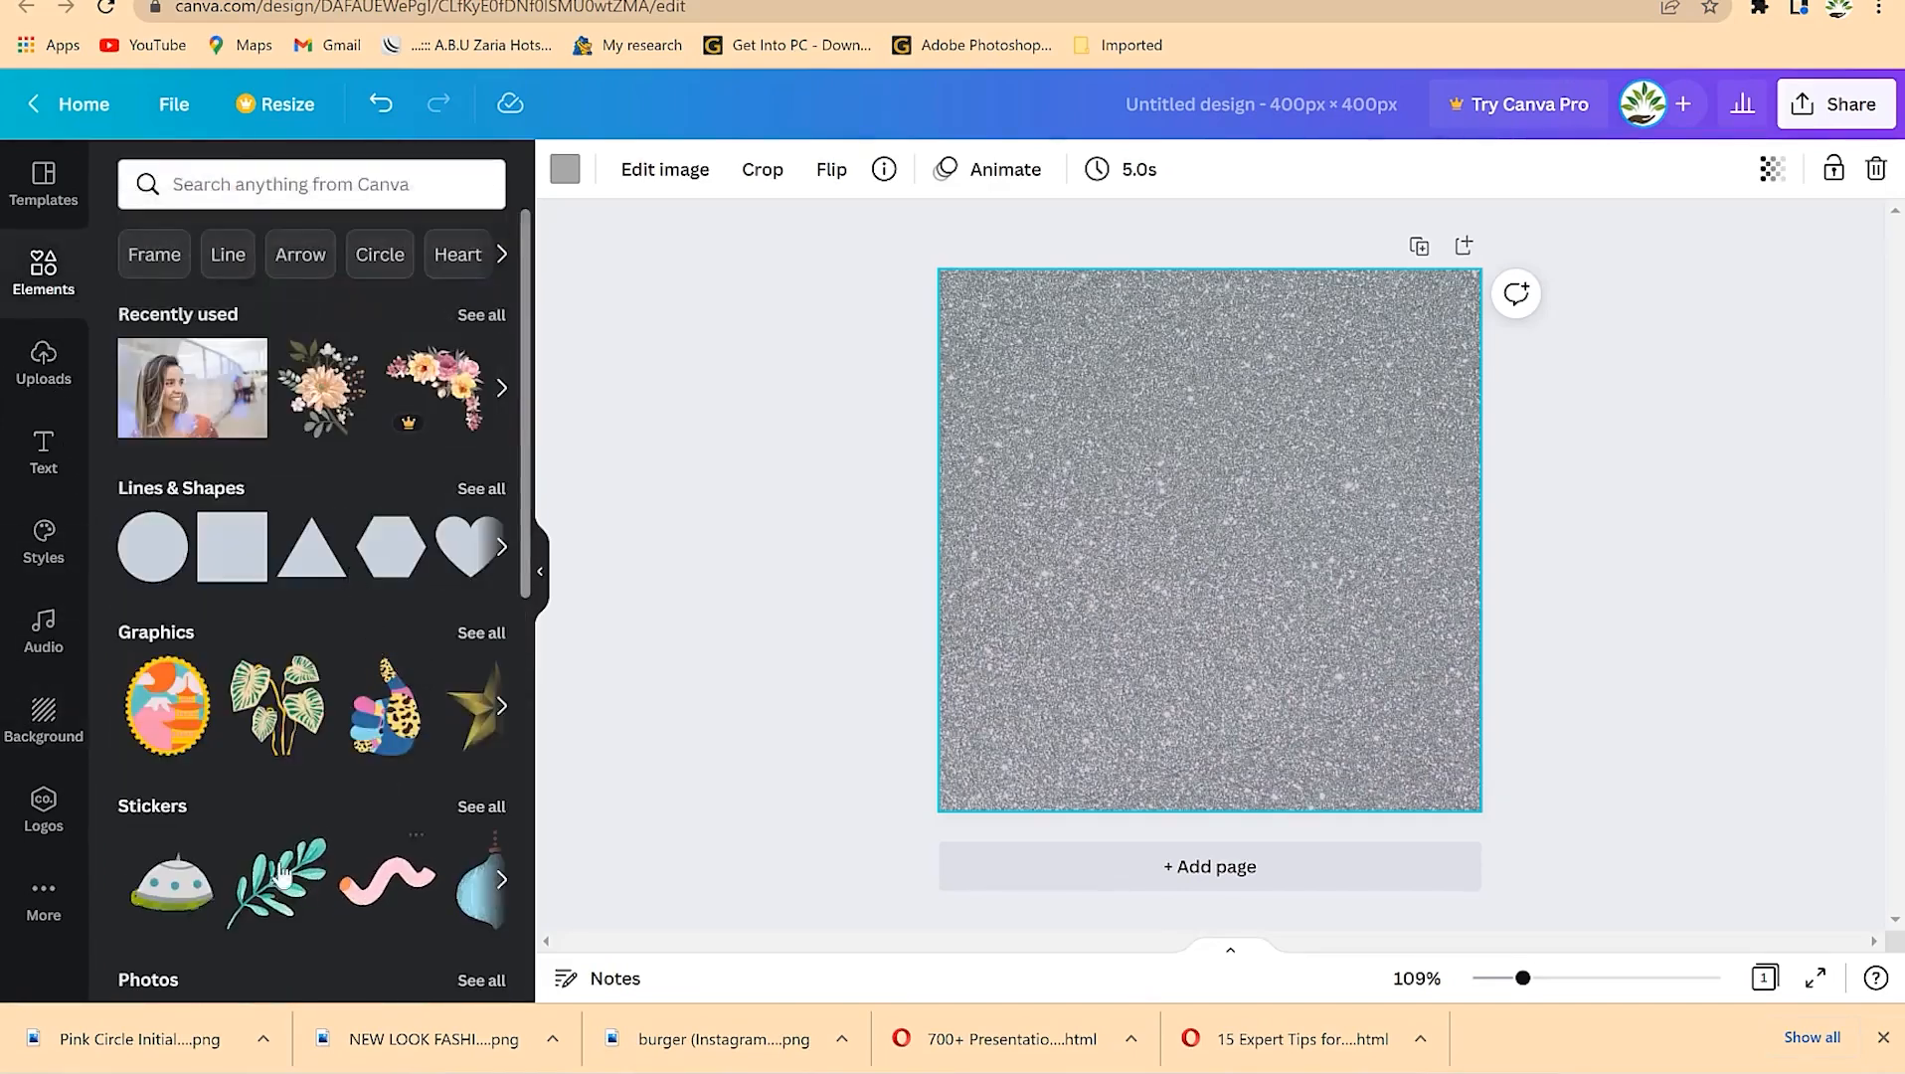
{"action": "scroll", "coordinate": [345, 623], "scroll_direction": "down", "scroll_amount": 3}
{"action": "scroll", "coordinate": [318, 702], "scroll_direction": "down", "scroll_amount": 6}
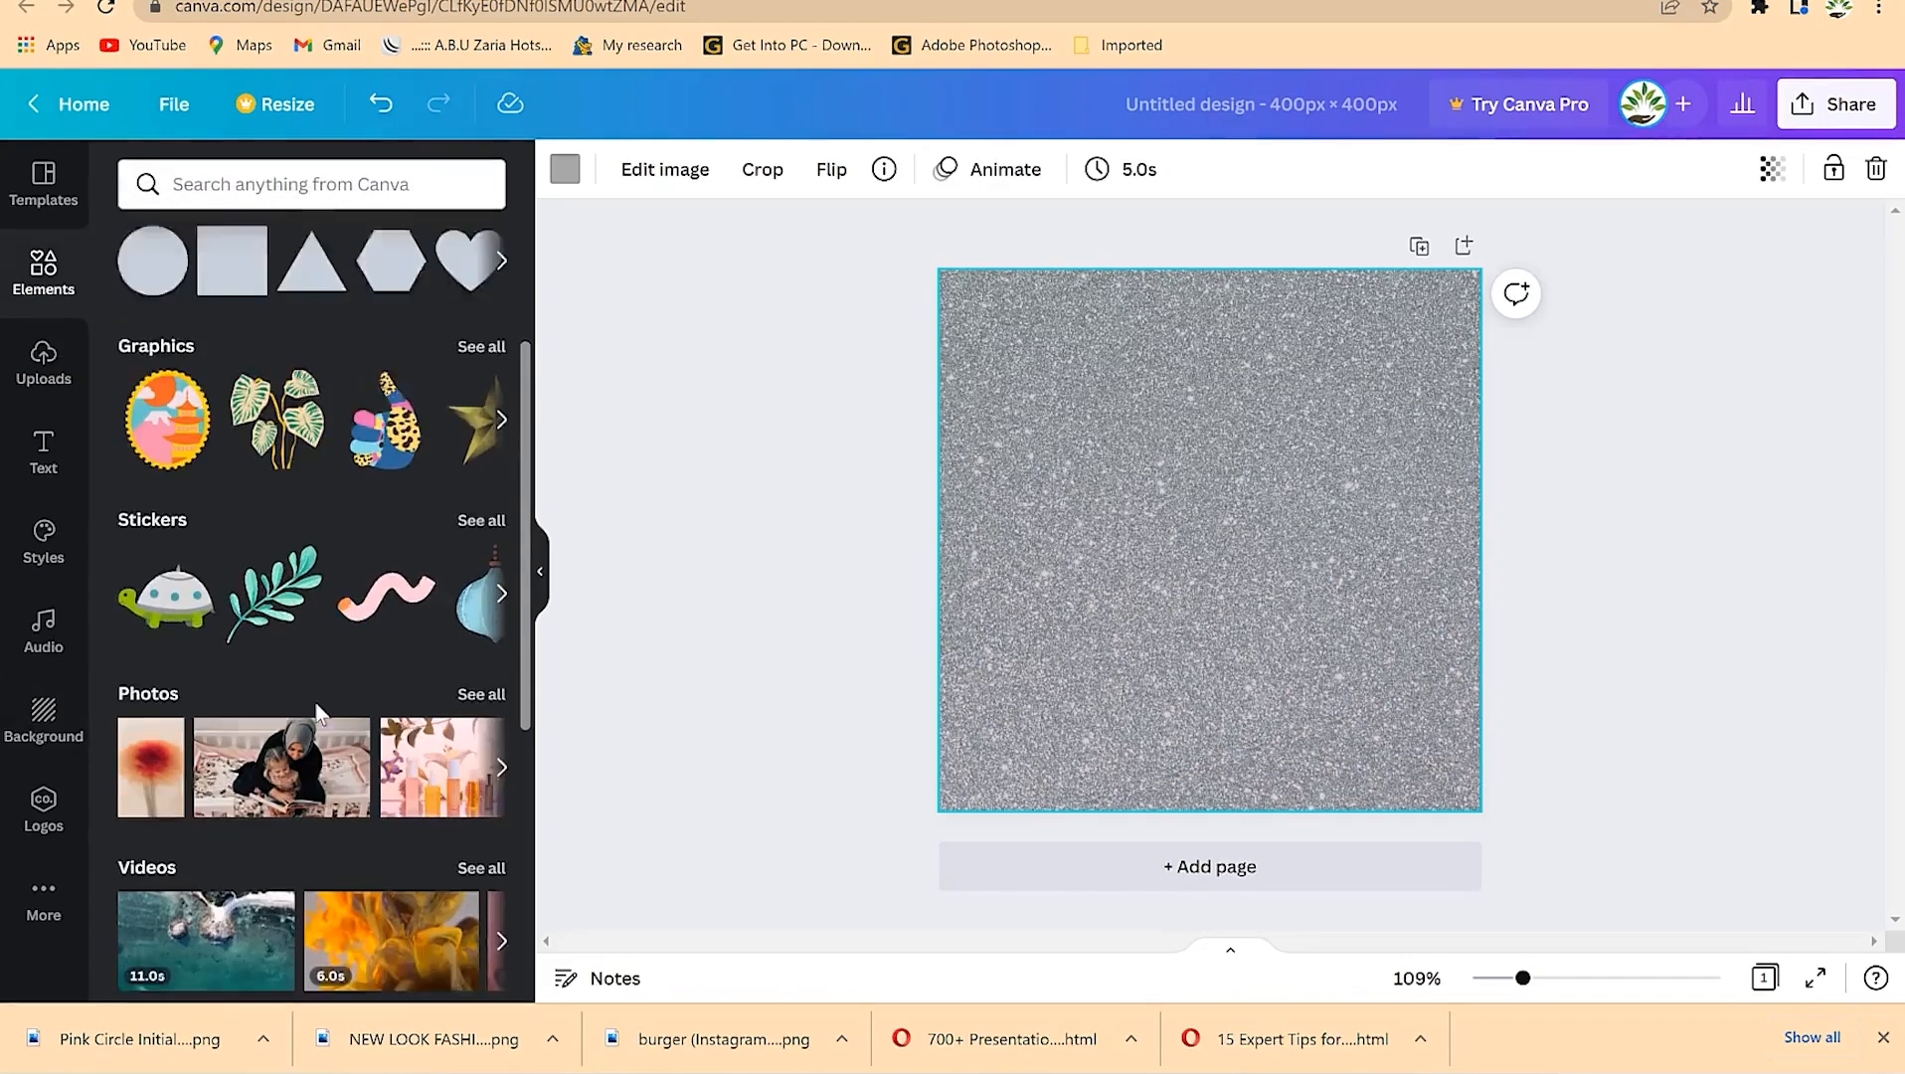
{"action": "scroll", "coordinate": [319, 714], "scroll_direction": "up", "scroll_amount": 8}
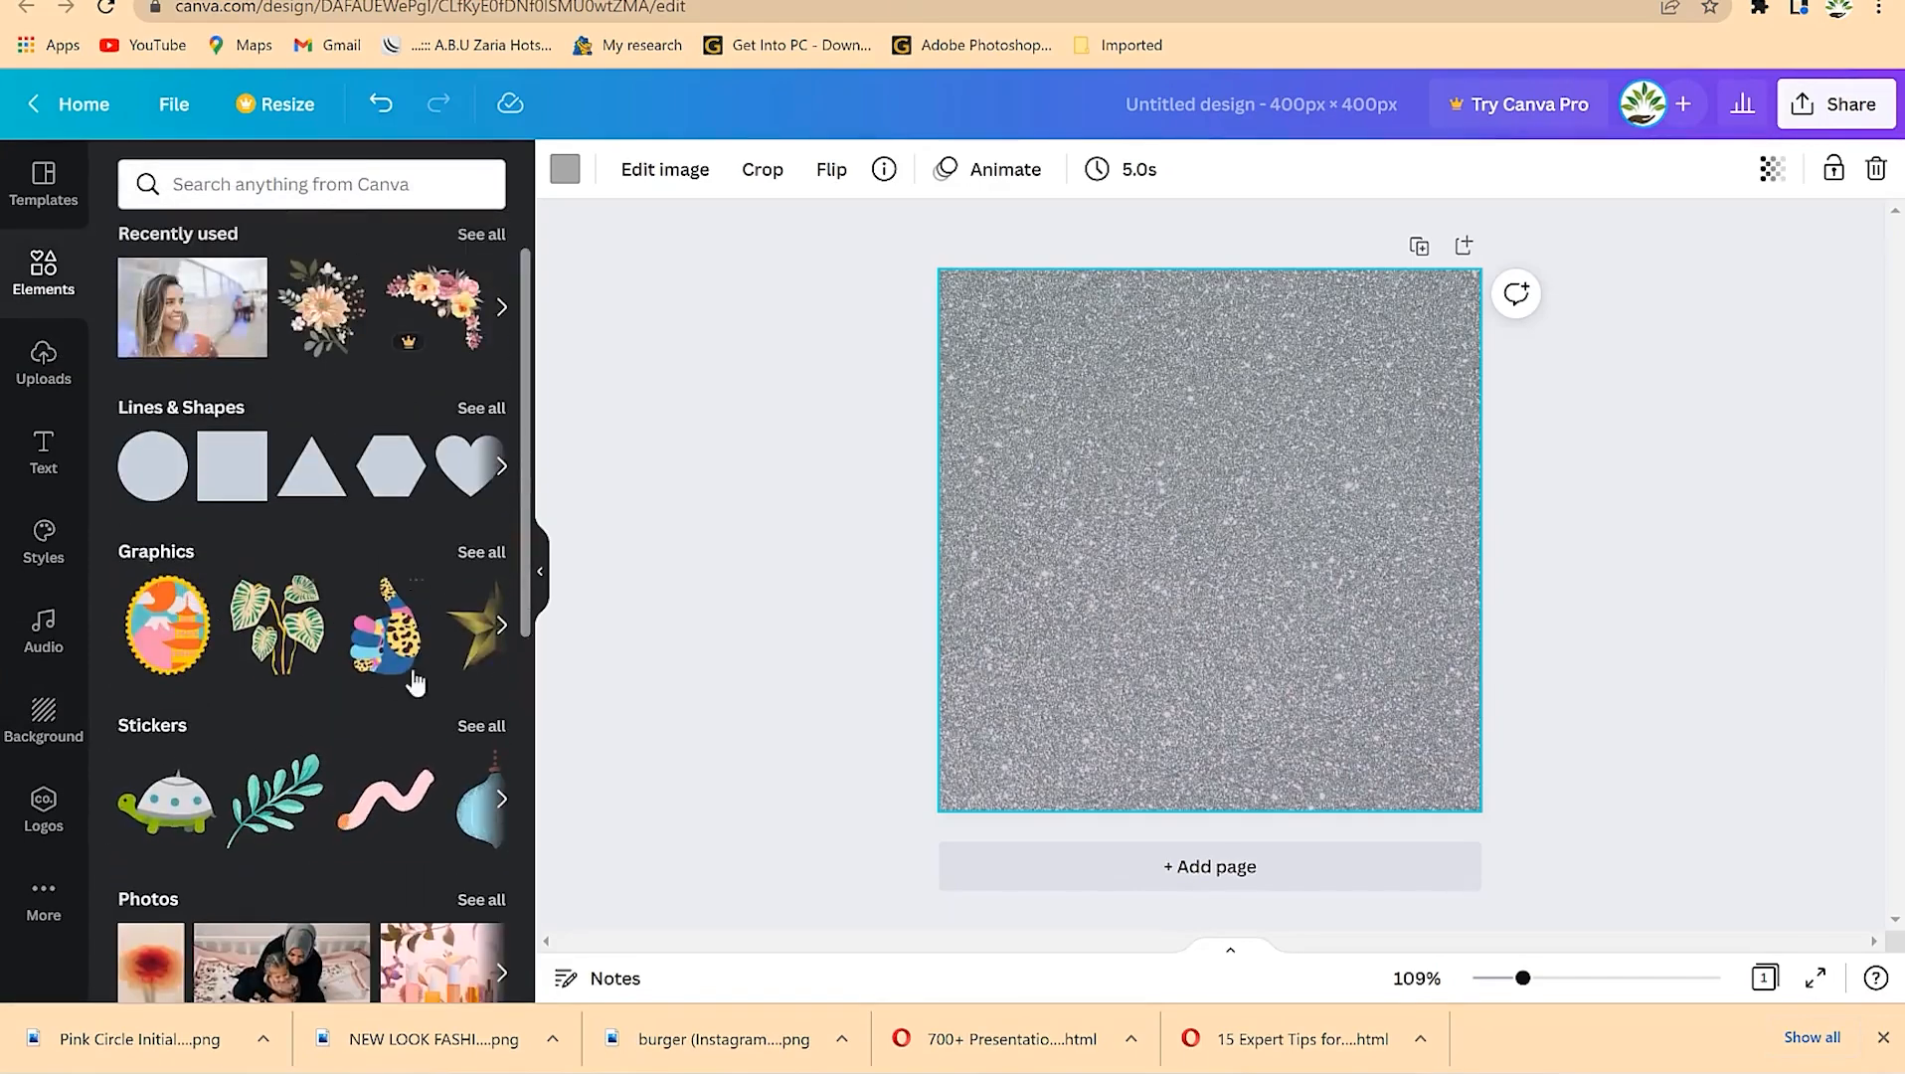
{"action": "left_click", "coordinate": [481, 552]}
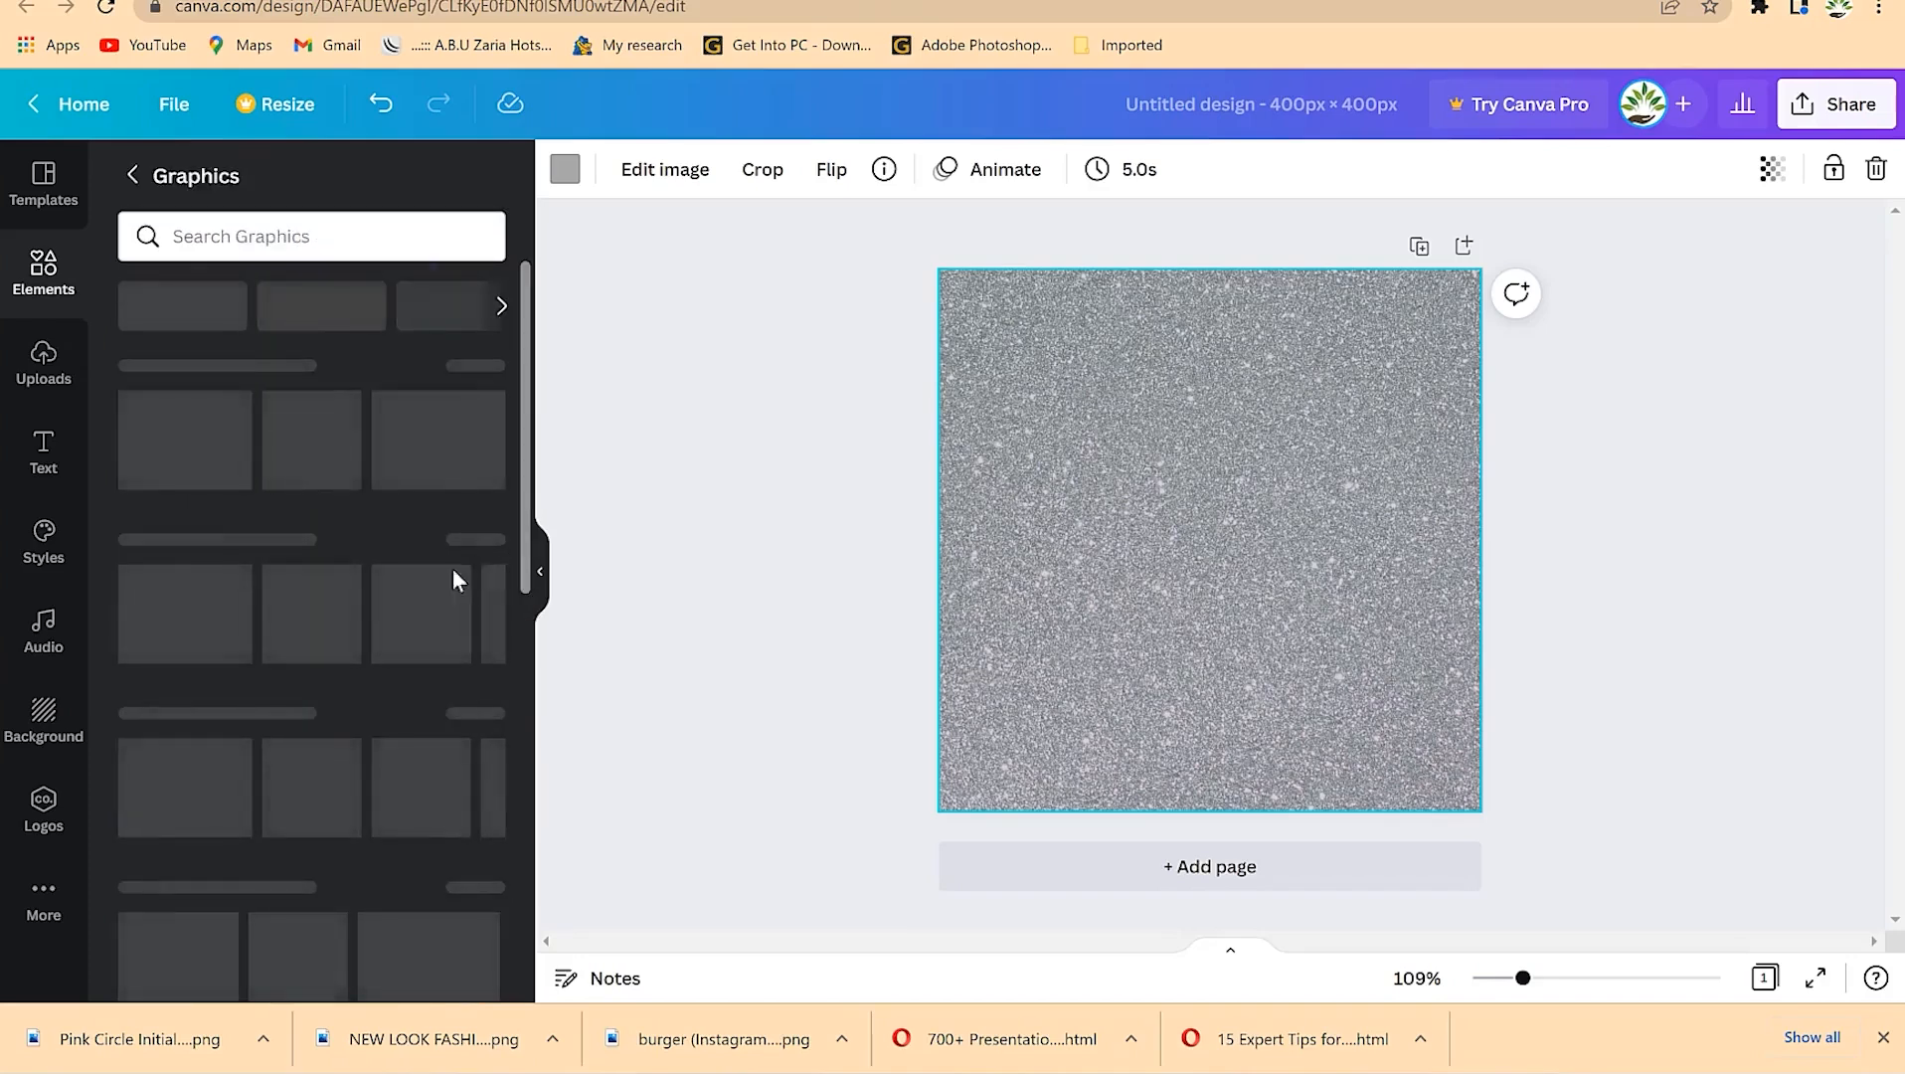
{"action": "scroll", "coordinate": [406, 701], "scroll_direction": "down", "scroll_amount": 3}
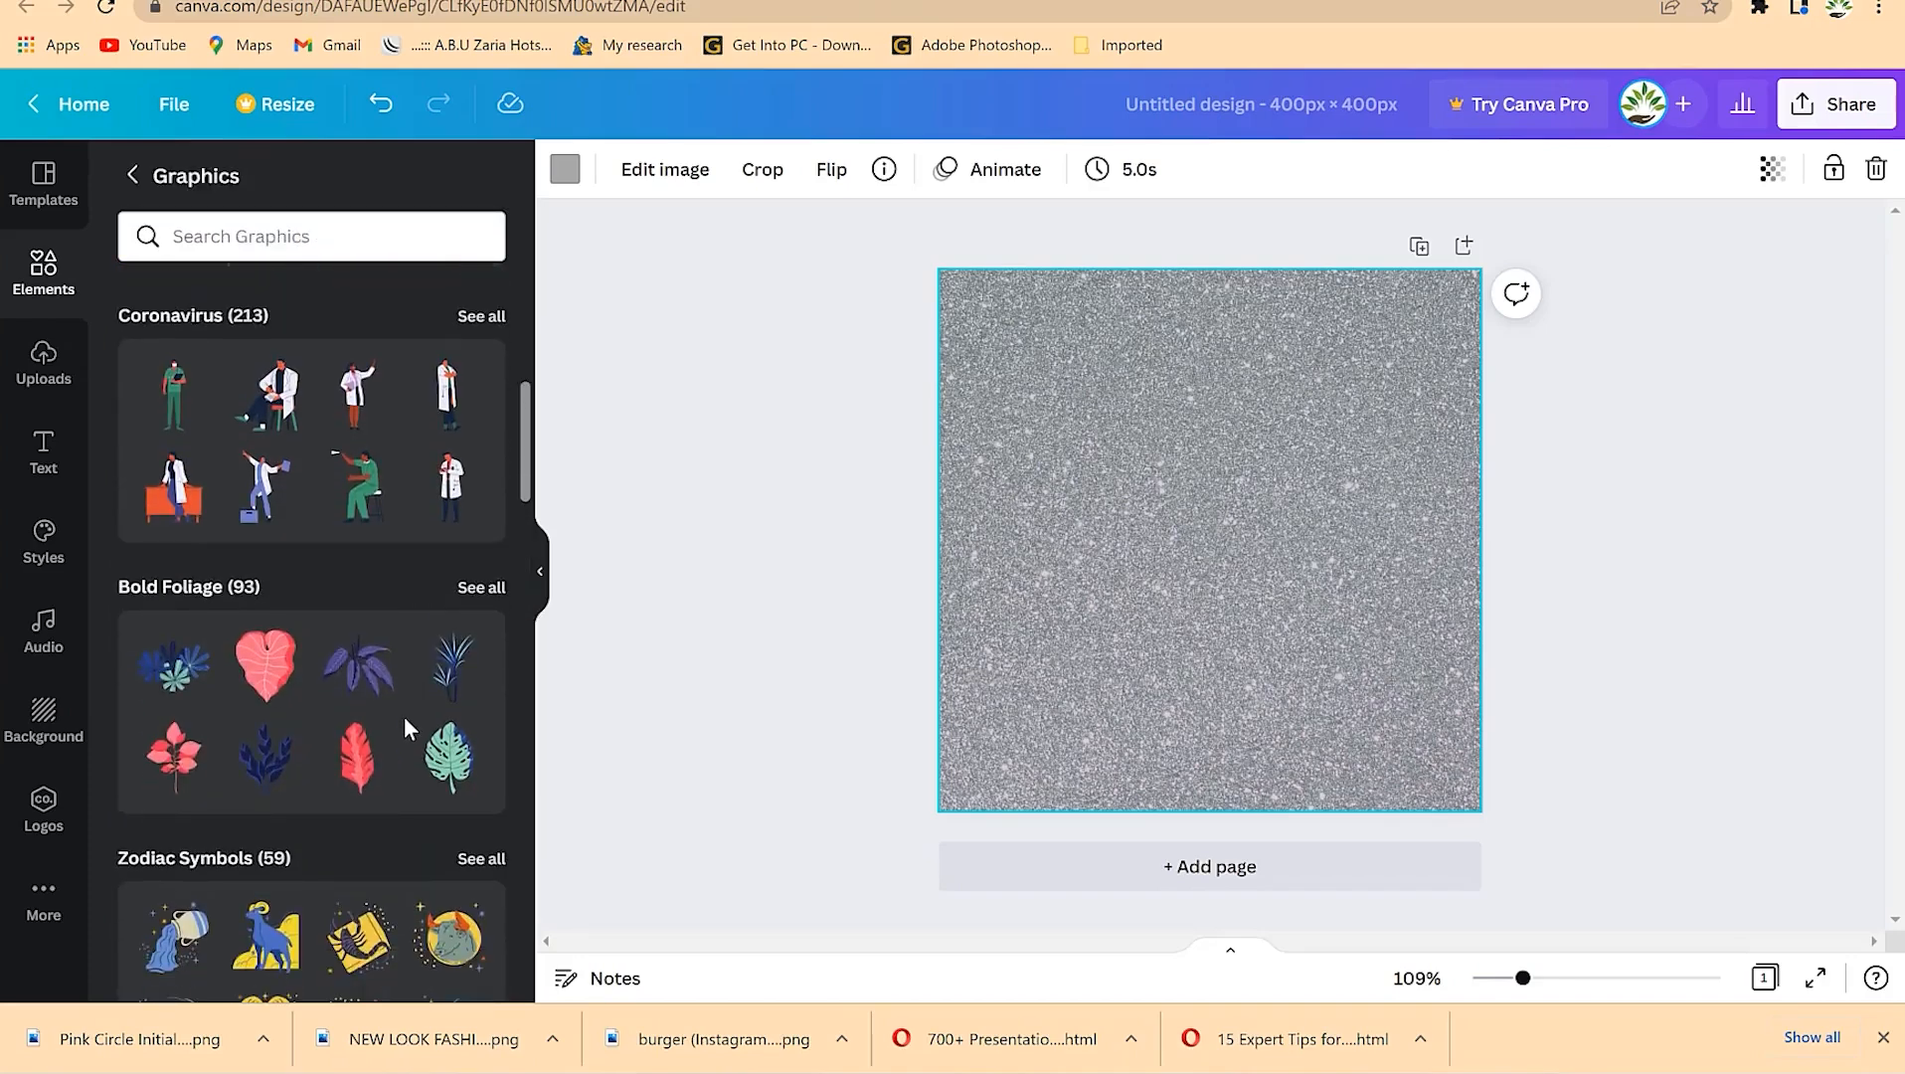
{"action": "scroll", "coordinate": [405, 718], "scroll_direction": "down", "scroll_amount": 3}
{"action": "scroll", "coordinate": [318, 735], "scroll_direction": "down", "scroll_amount": 15}
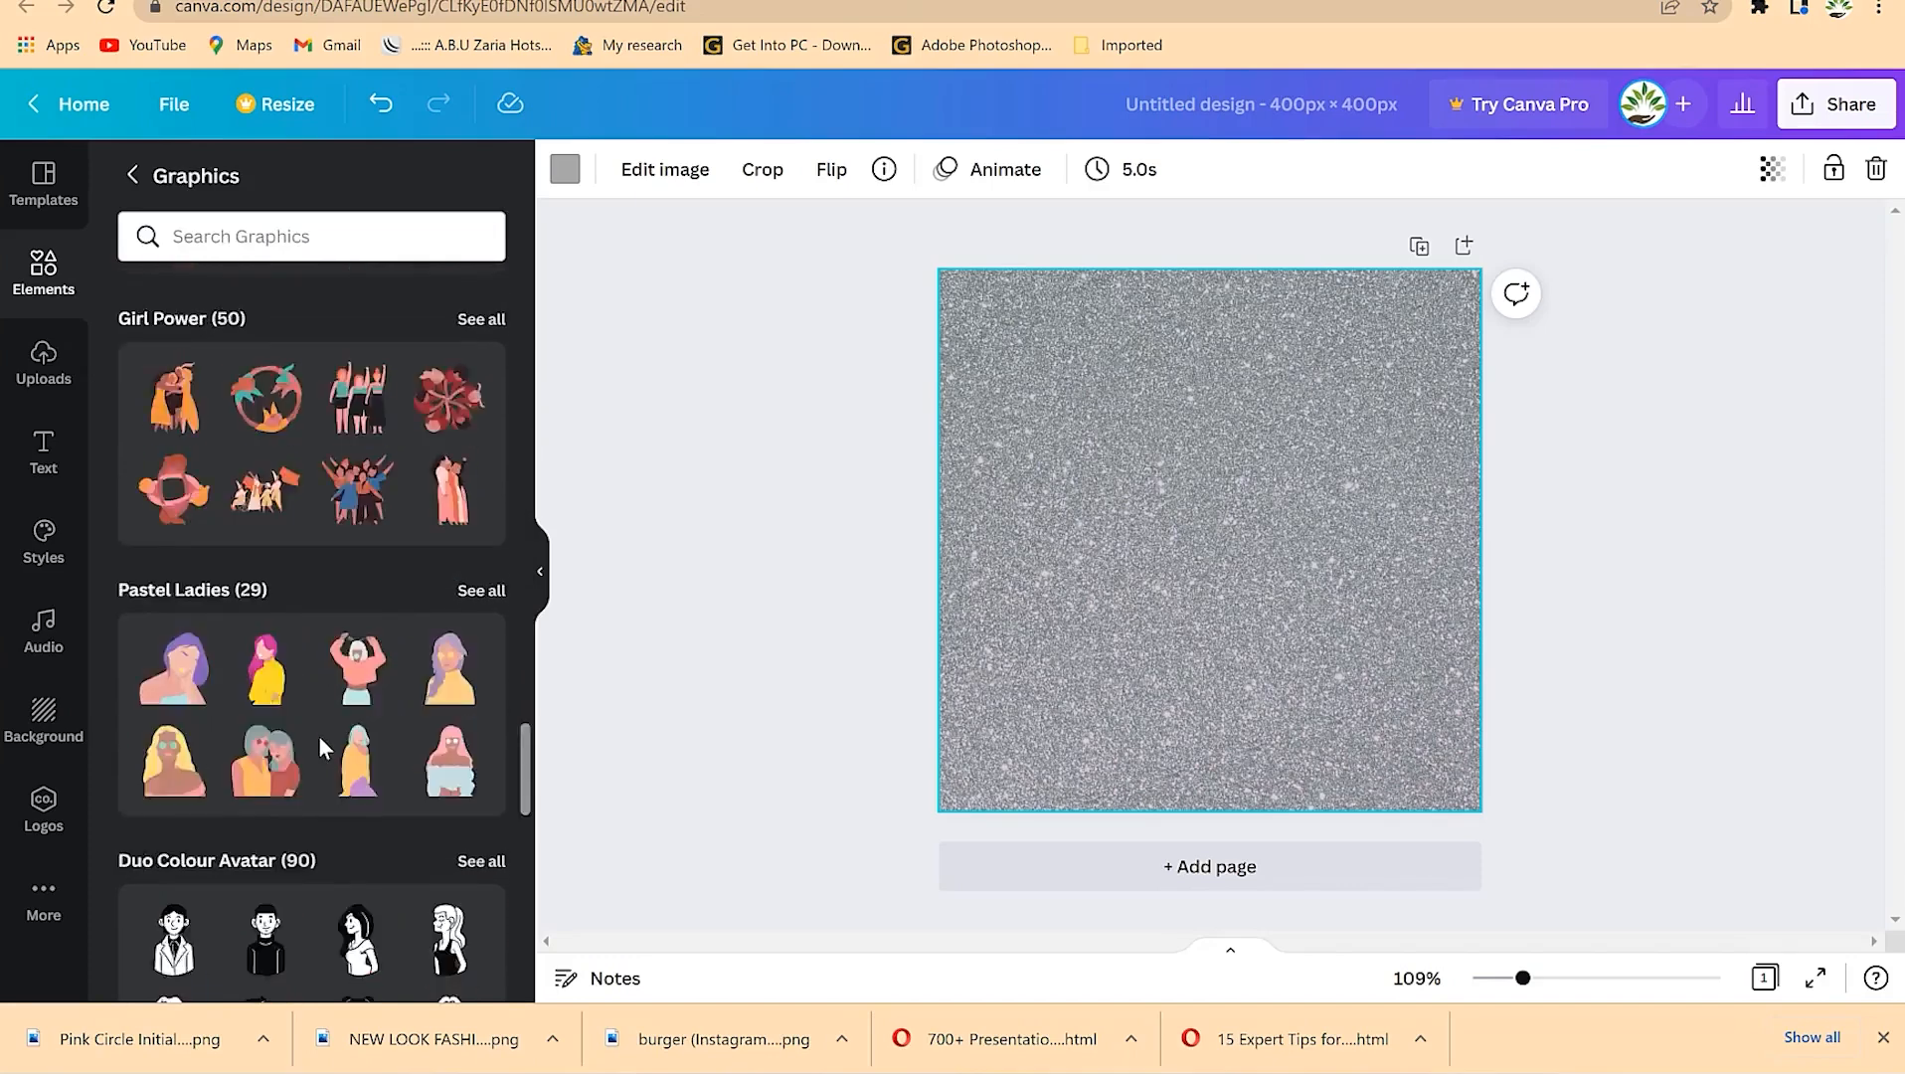
{"action": "scroll", "coordinate": [320, 746], "scroll_direction": "down", "scroll_amount": 3}
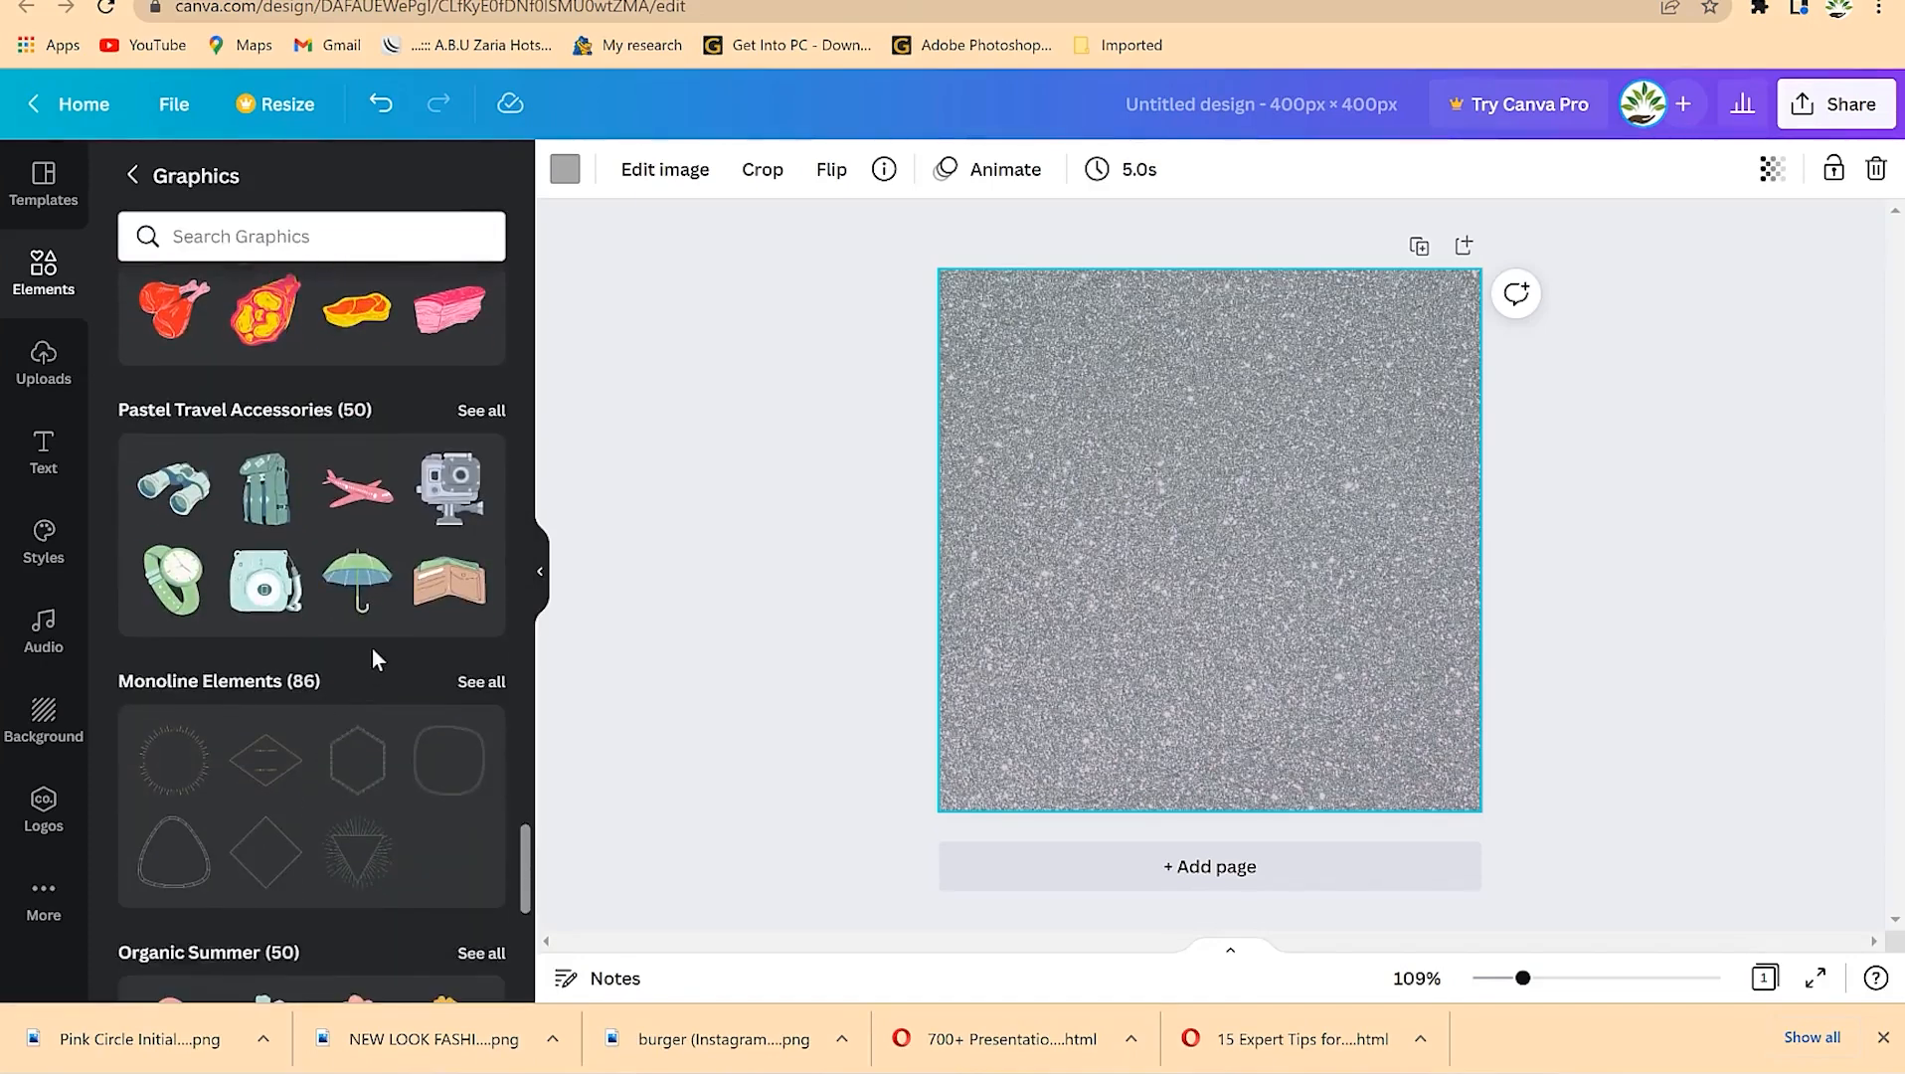
{"action": "scroll", "coordinate": [322, 646], "scroll_direction": "down", "scroll_amount": 6}
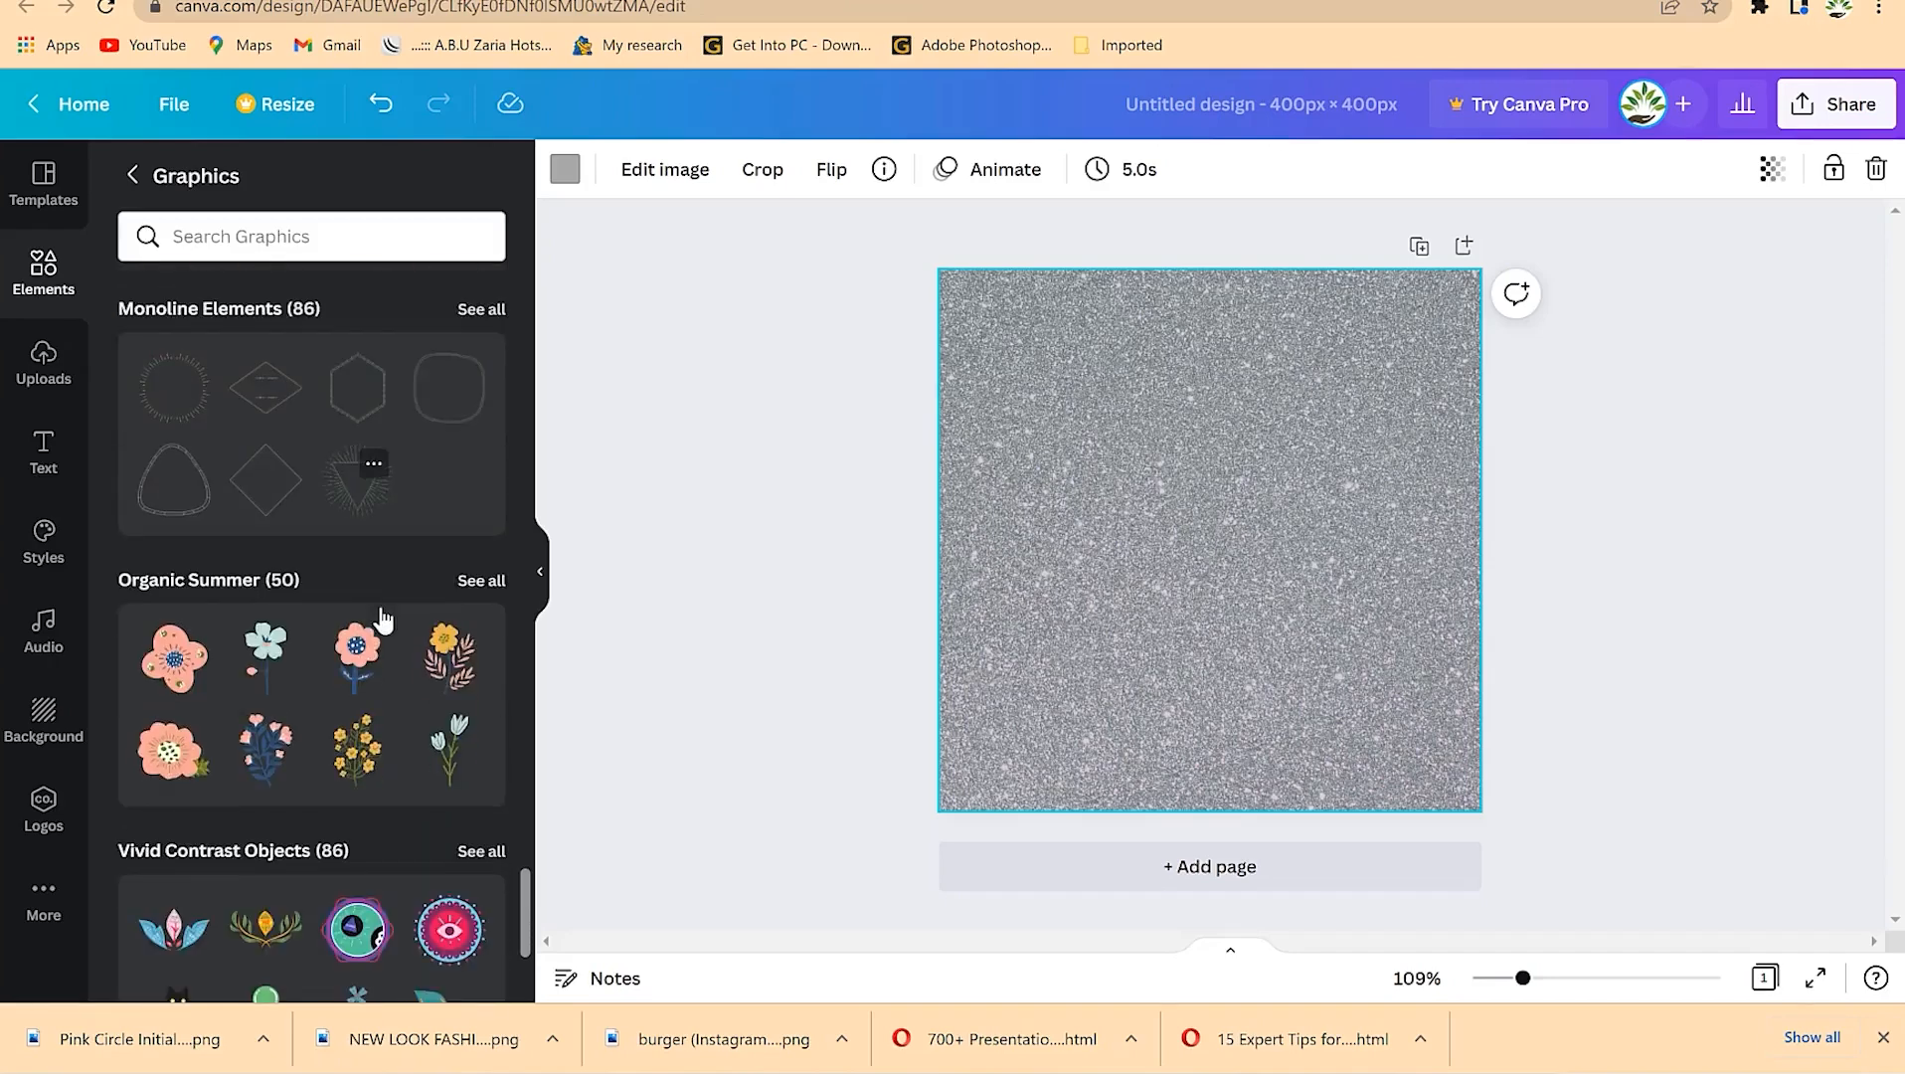
{"action": "scroll", "coordinate": [383, 629], "scroll_direction": "up", "scroll_amount": 12}
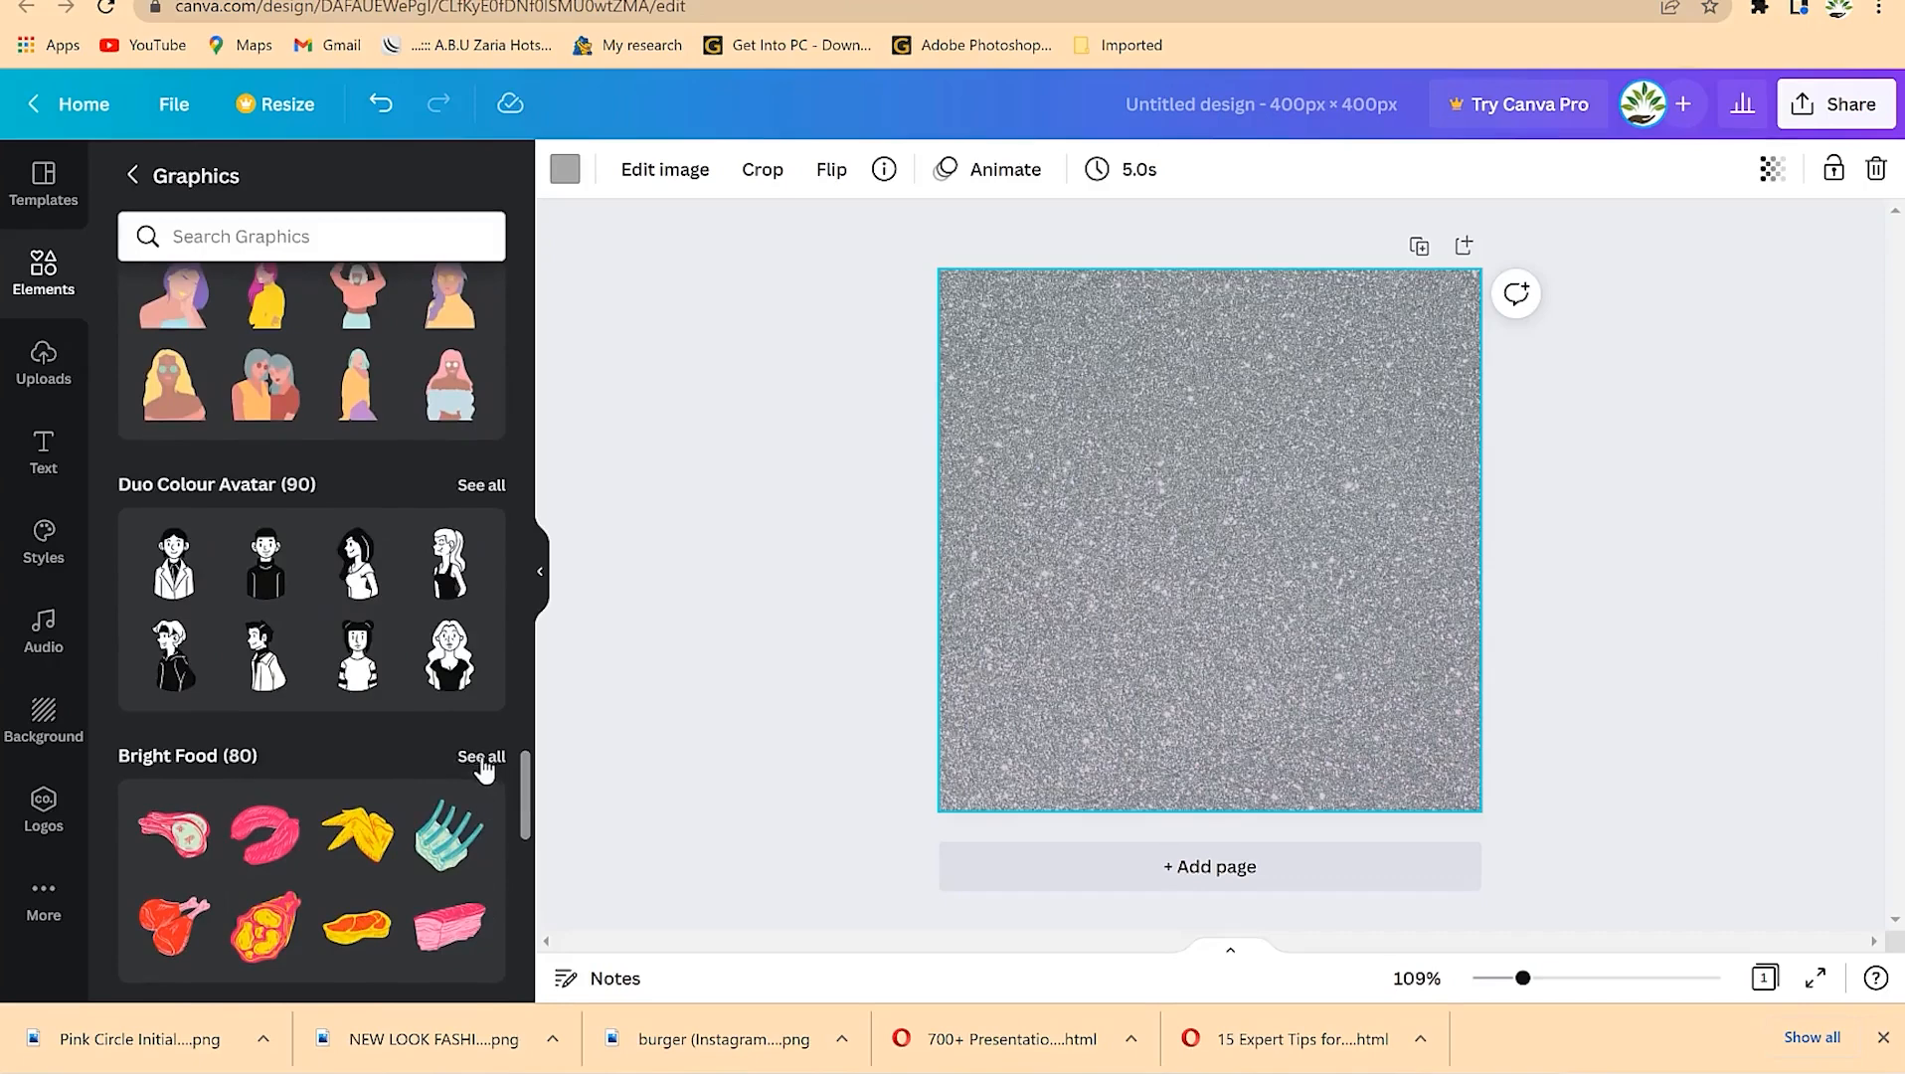
{"action": "scroll", "coordinate": [486, 767], "scroll_direction": "up", "scroll_amount": 3}
{"action": "scroll", "coordinate": [470, 744], "scroll_direction": "up", "scroll_amount": 10}
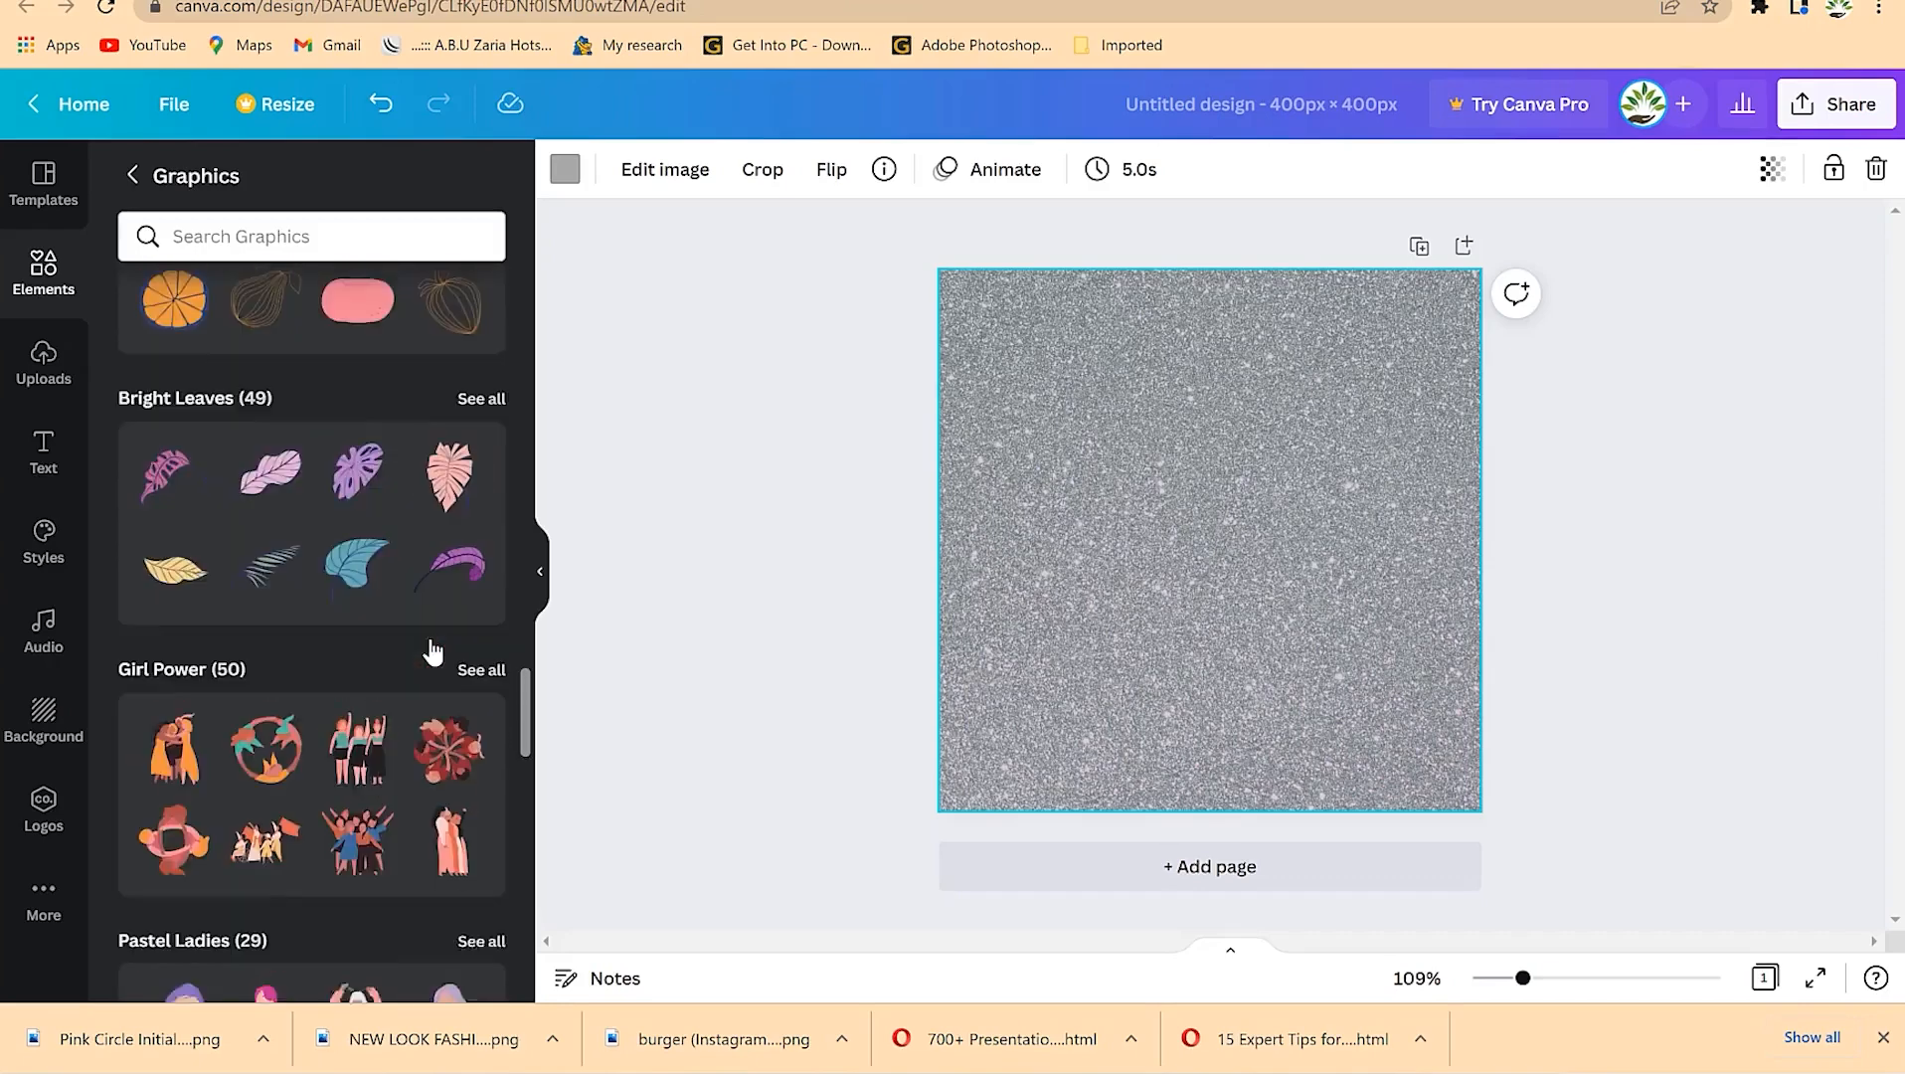
{"action": "scroll", "coordinate": [430, 638], "scroll_direction": "up", "scroll_amount": 8}
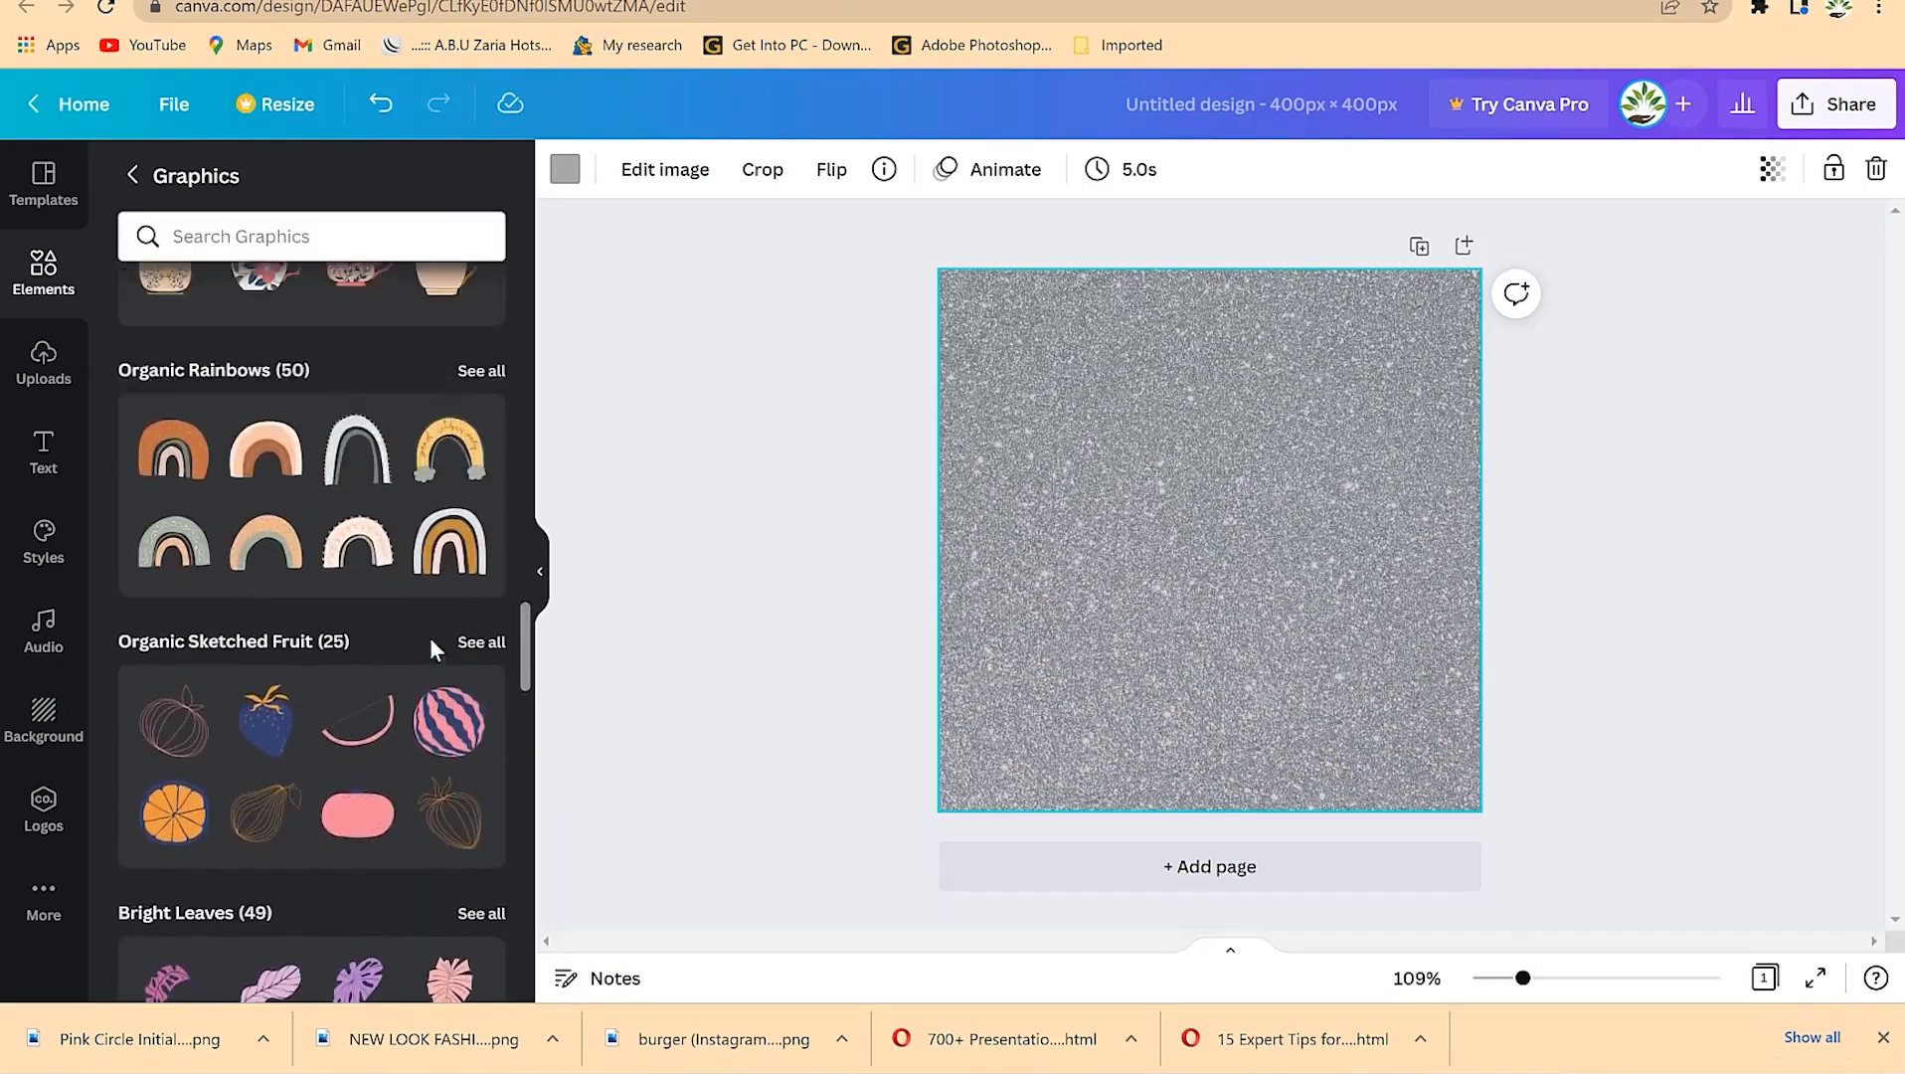
{"action": "mouse_move", "coordinate": [274, 686]}
{"action": "left_mouse_down"}
{"action": "mouse_move", "coordinate": [630, 644]}
{"action": "mouse_move", "coordinate": [1114, 503]}
{"action": "mouse_move", "coordinate": [1208, 410]}
{"action": "mouse_move", "coordinate": [1165, 401]}
{"action": "mouse_move", "coordinate": [1180, 414]}
{"action": "left_mouse_up"}
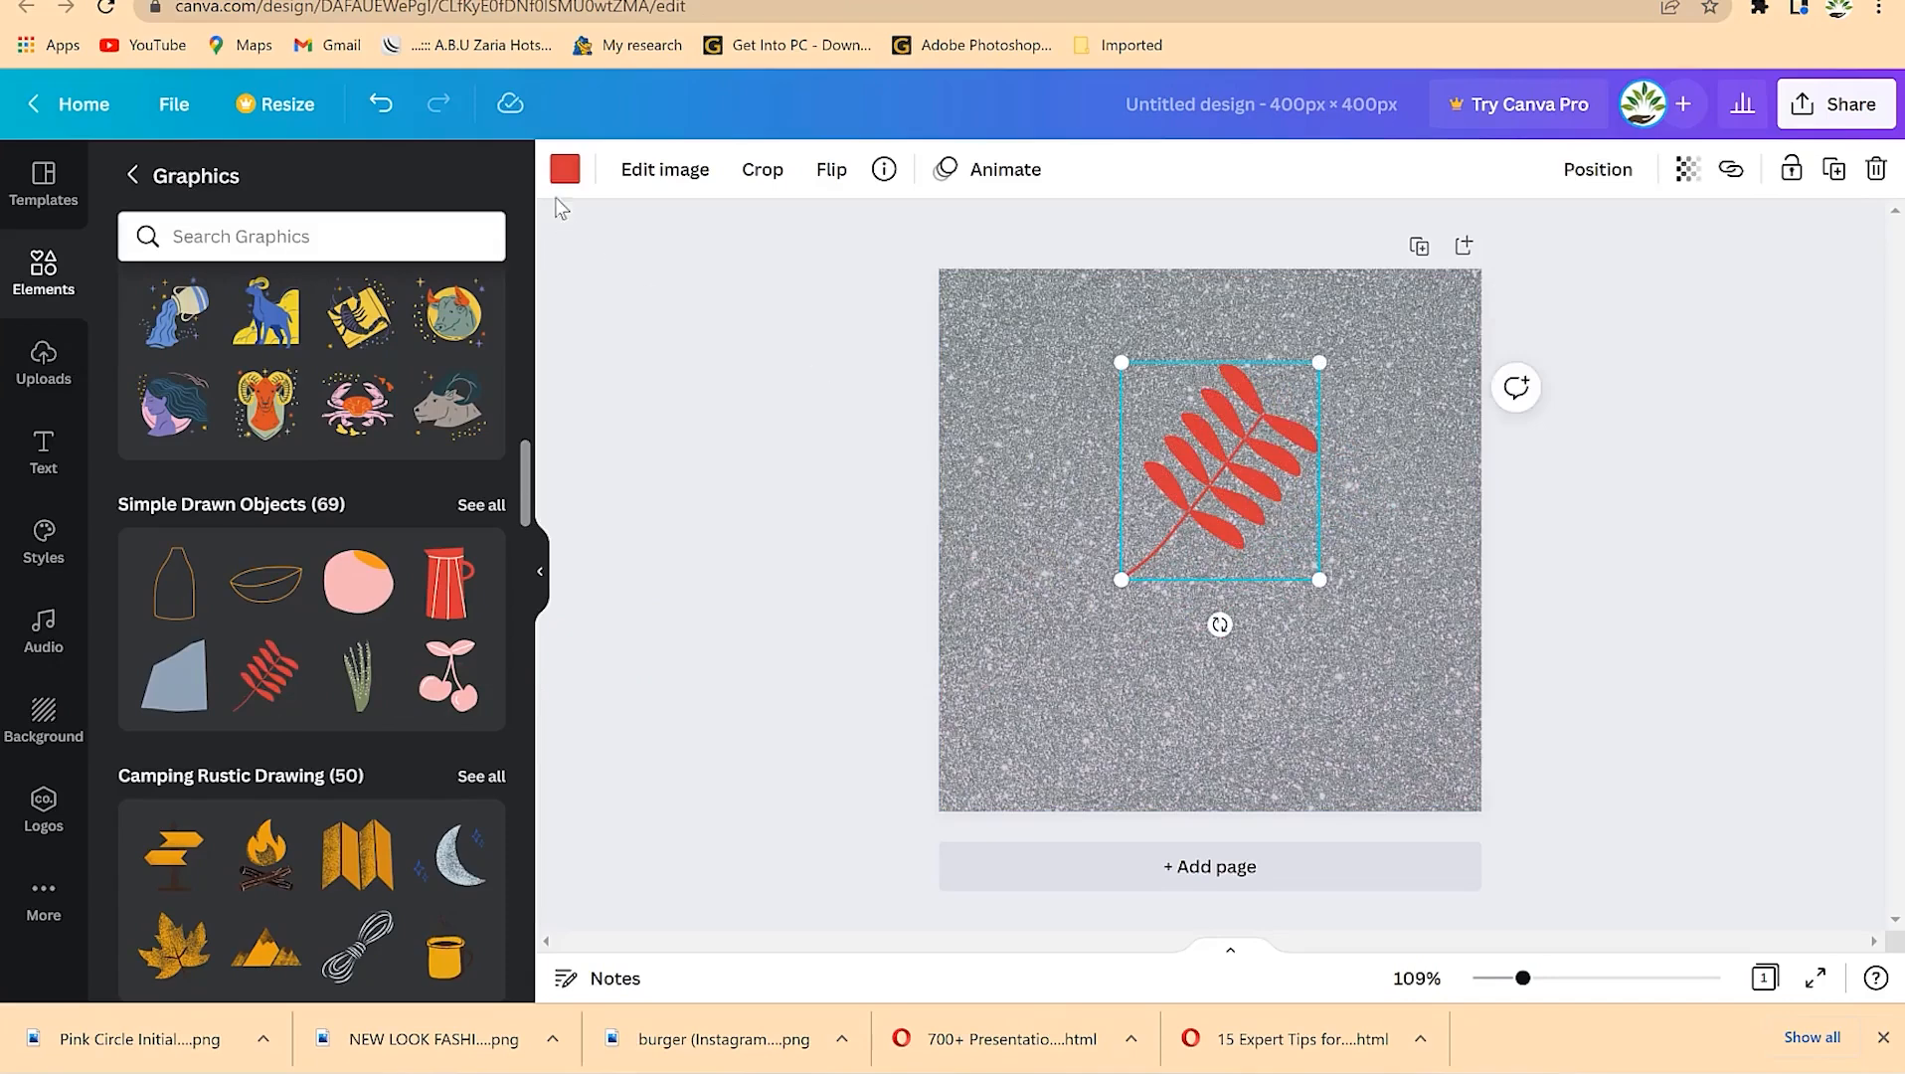
{"action": "left_click", "coordinate": [1263, 685]}
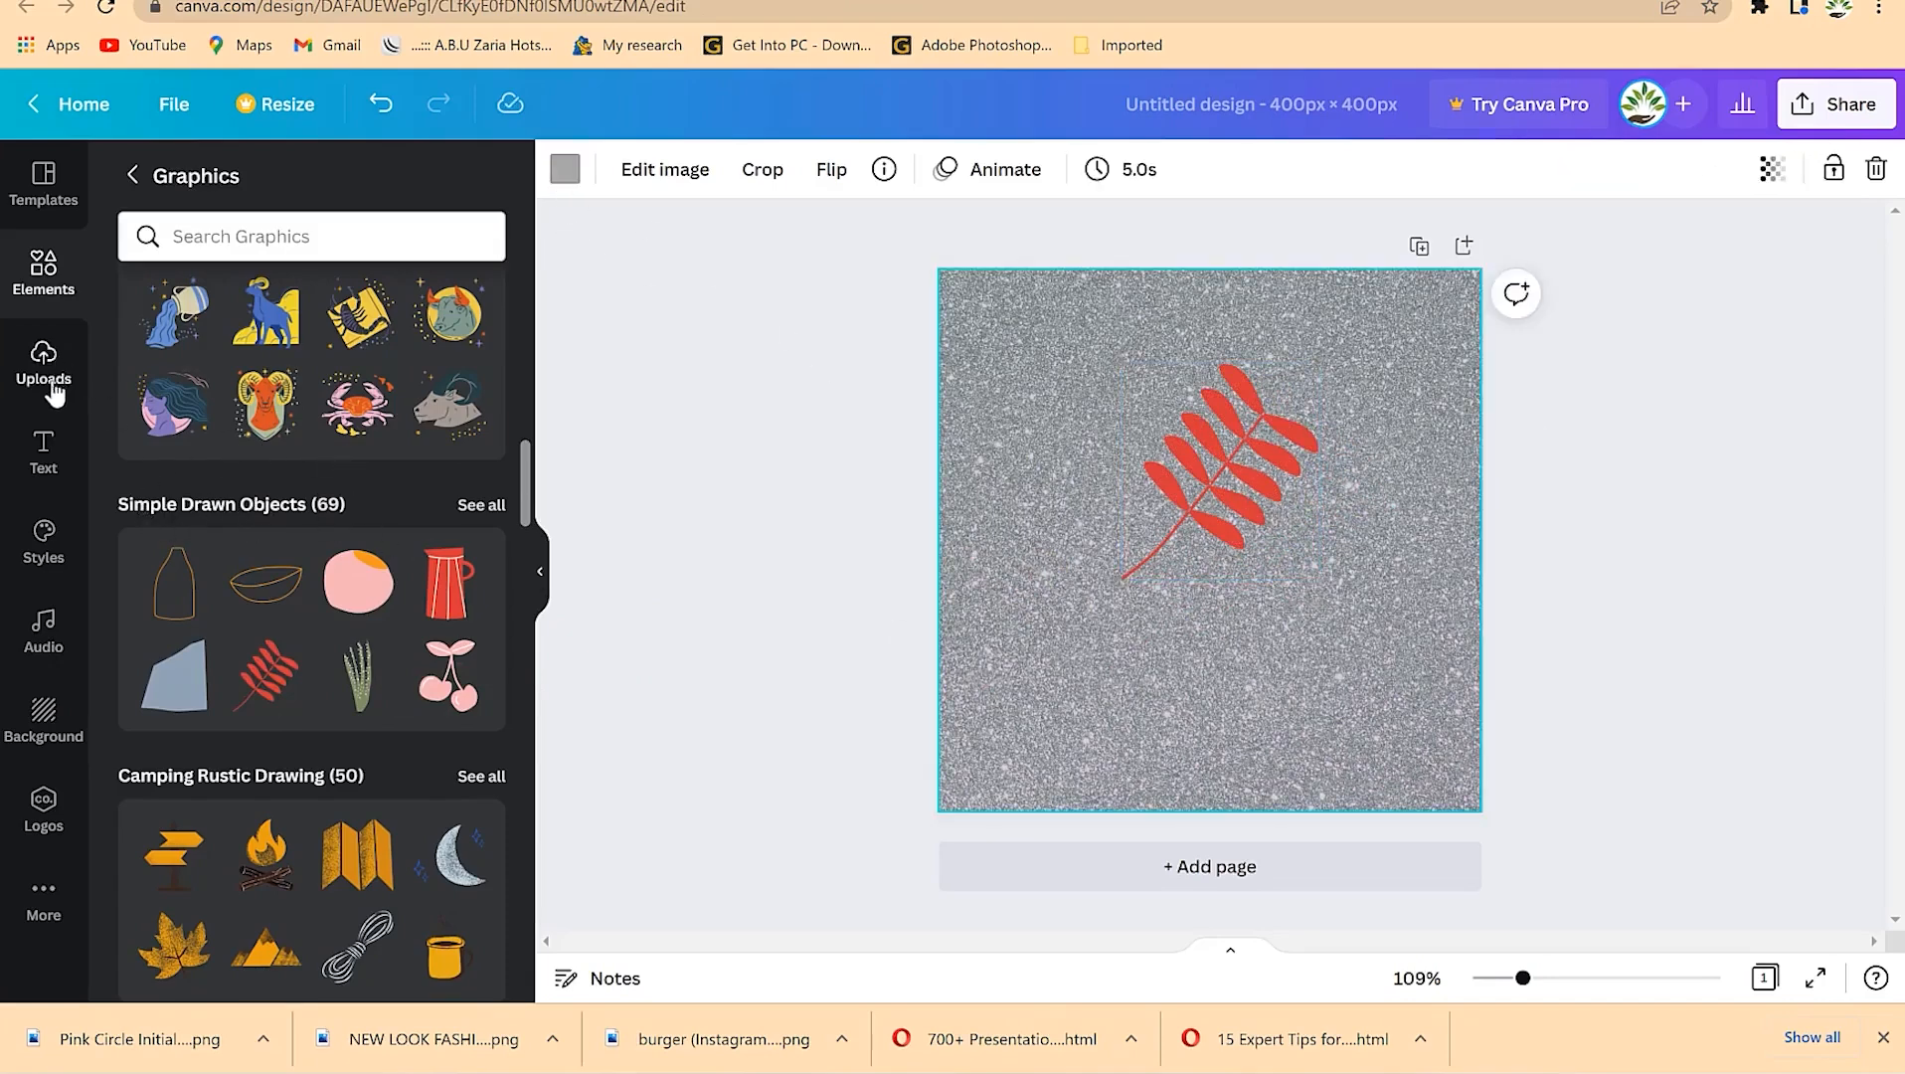
Step: Add a heading reading "EPIC Mentorship" and place it just below the red leaf
{"action": "left_click", "coordinate": [47, 453]}
{"action": "left_click", "coordinate": [328, 303]}
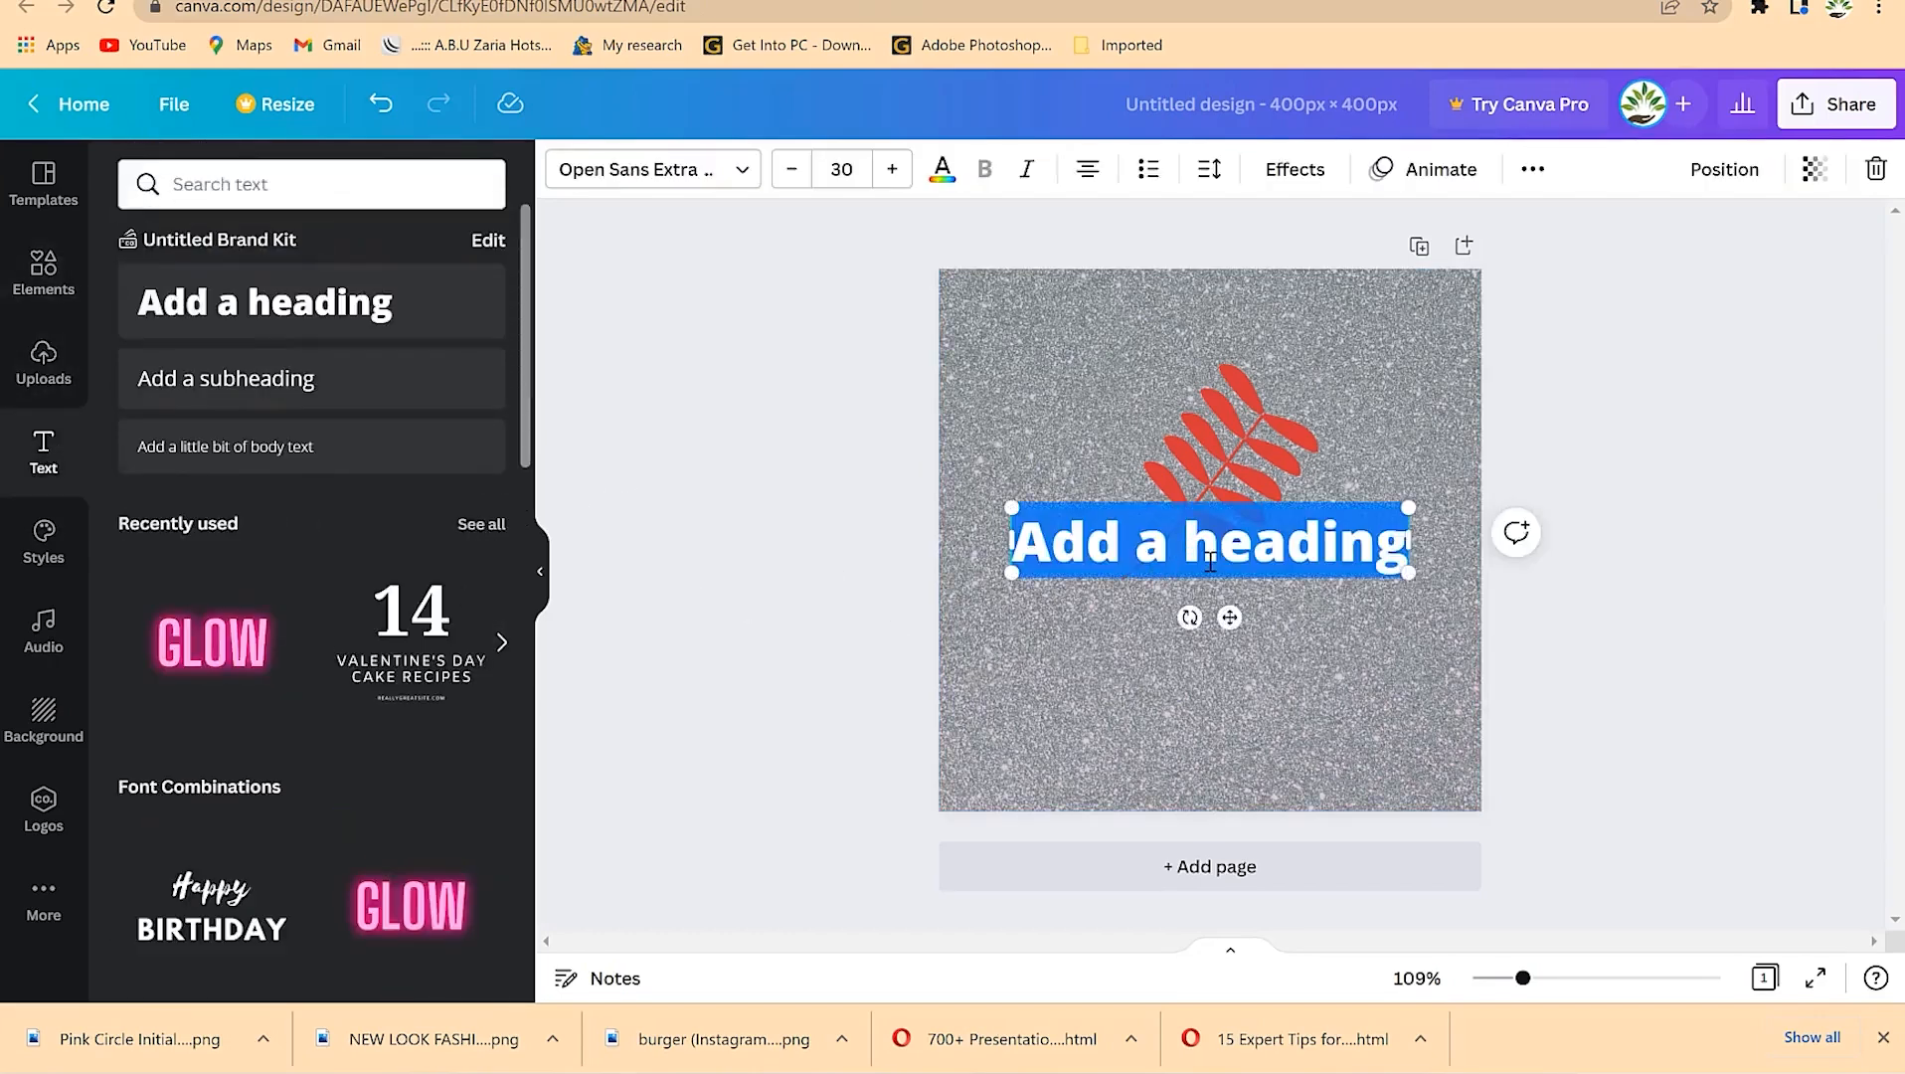
{"action": "type", "text": "EPIC Mentorship"}
{"action": "left_click_drag", "start_coordinate": [1210, 564], "coordinate": [1220, 648]}
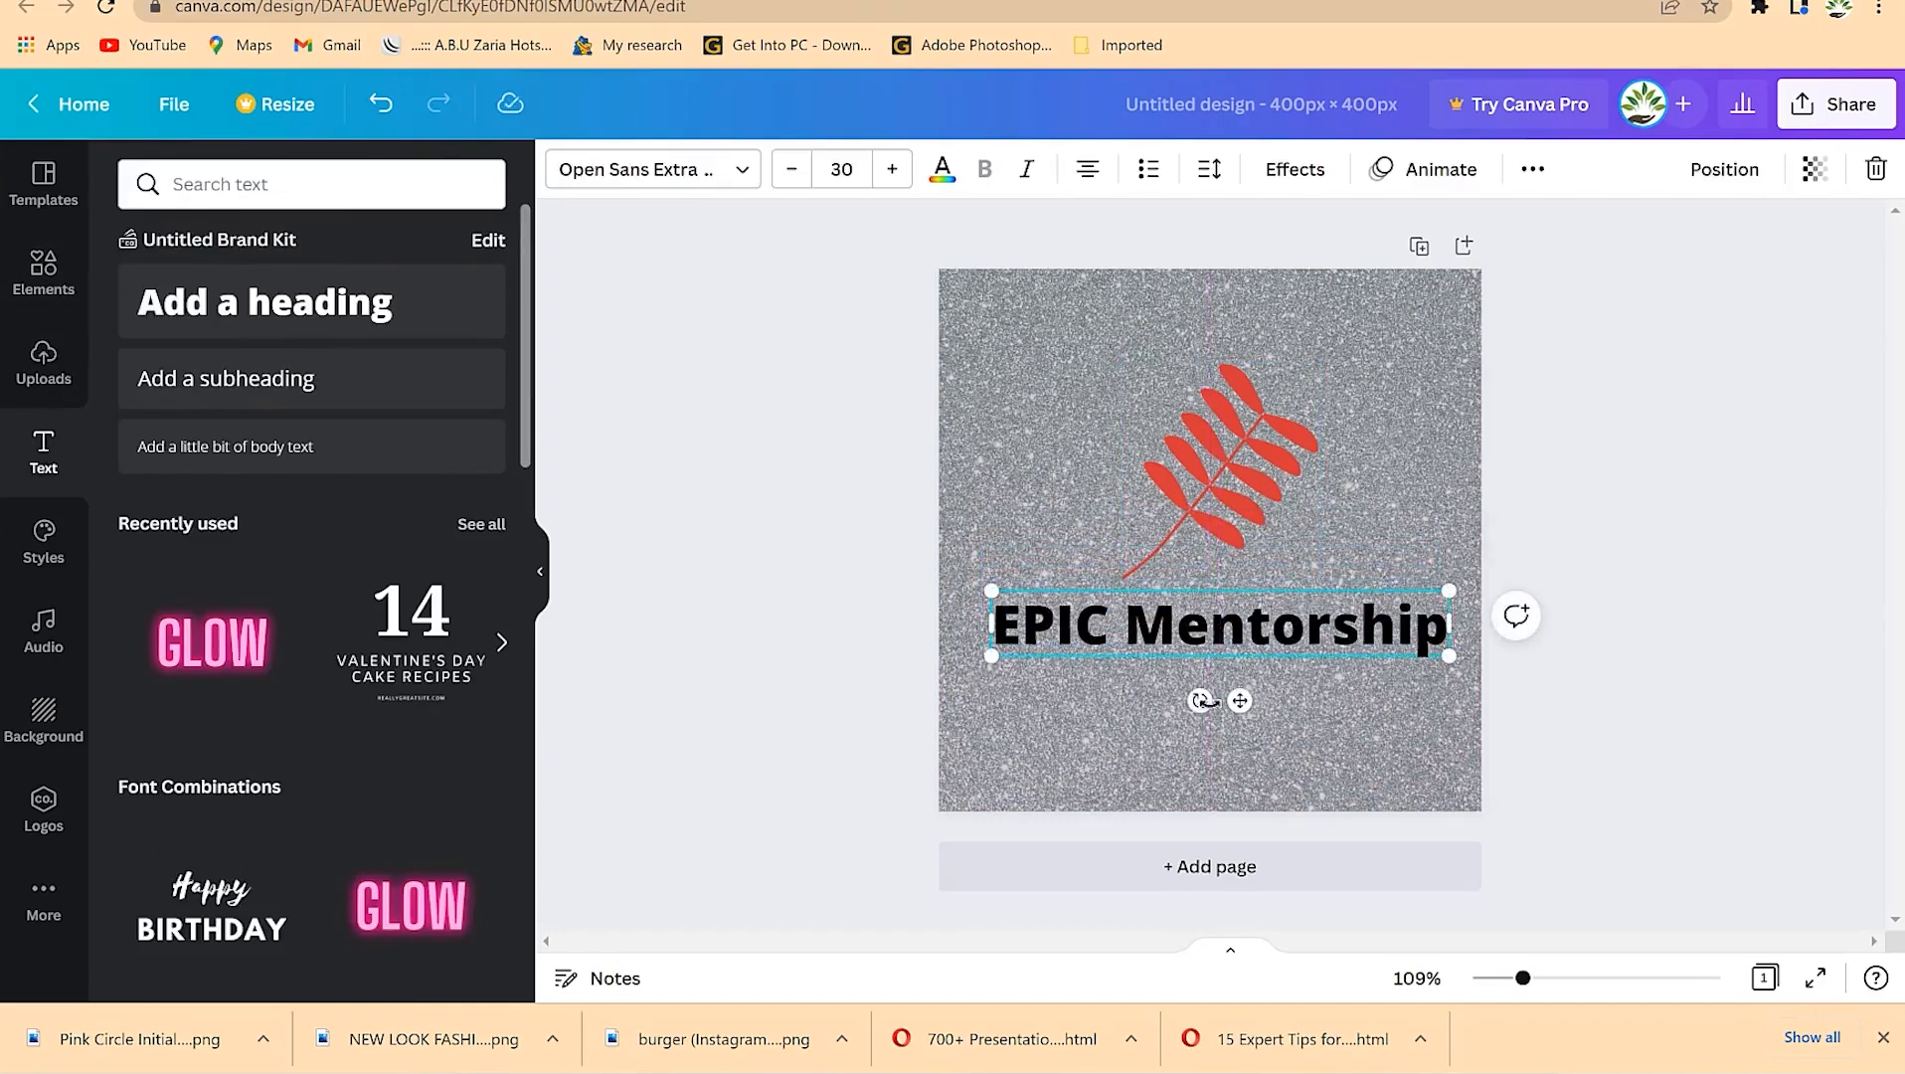
{"action": "left_click", "coordinate": [1255, 746]}
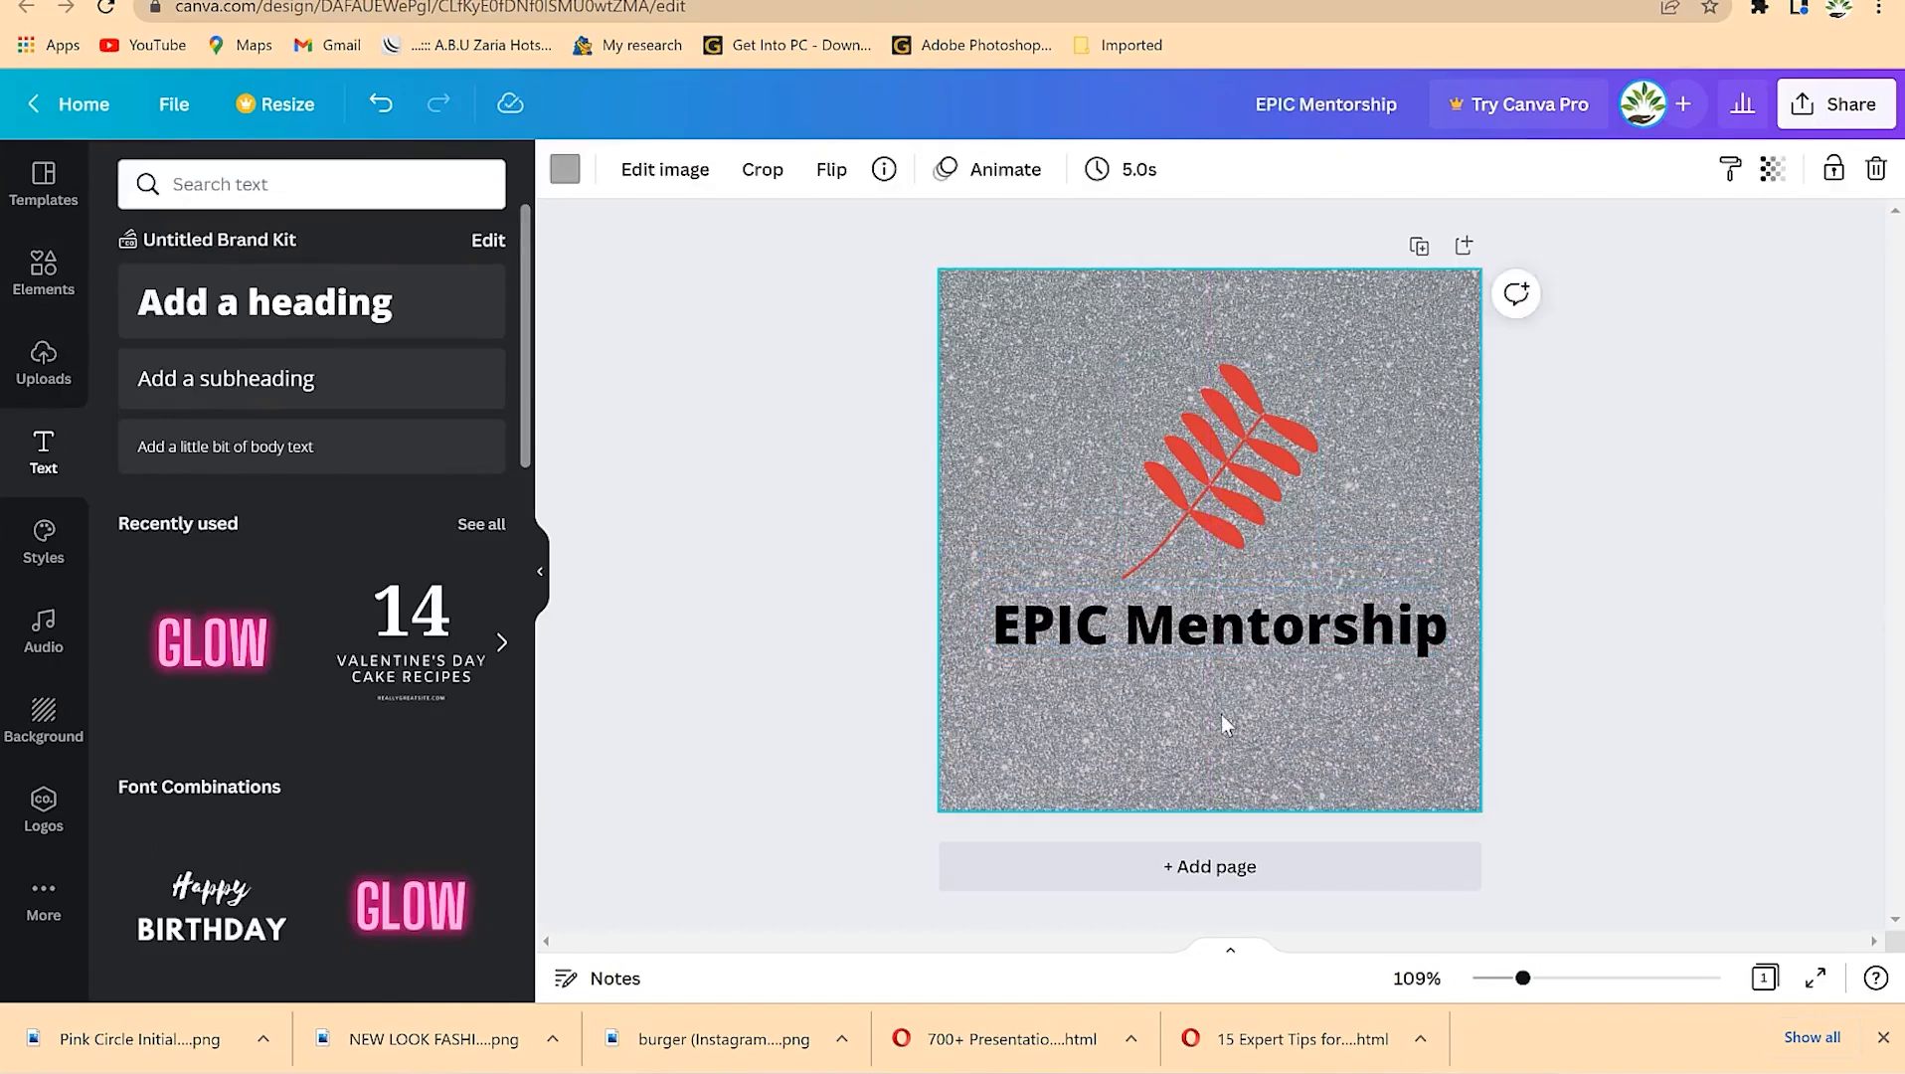
Step: Enlarge the red leaf, move the "EPIC Mentorship" heading lower, and centre the leaf above it
{"action": "left_click", "coordinate": [1230, 500]}
{"action": "left_click_drag", "start_coordinate": [1120, 361], "coordinate": [1063, 295]}
{"action": "left_click_drag", "start_coordinate": [1278, 470], "coordinate": [1285, 463]}
{"action": "left_click", "coordinate": [1281, 646]}
{"action": "left_click_drag", "start_coordinate": [1281, 647], "coordinate": [1277, 708]}
{"action": "left_click_drag", "start_coordinate": [1237, 475], "coordinate": [1241, 502]}
{"action": "left_click", "coordinate": [1668, 477]}
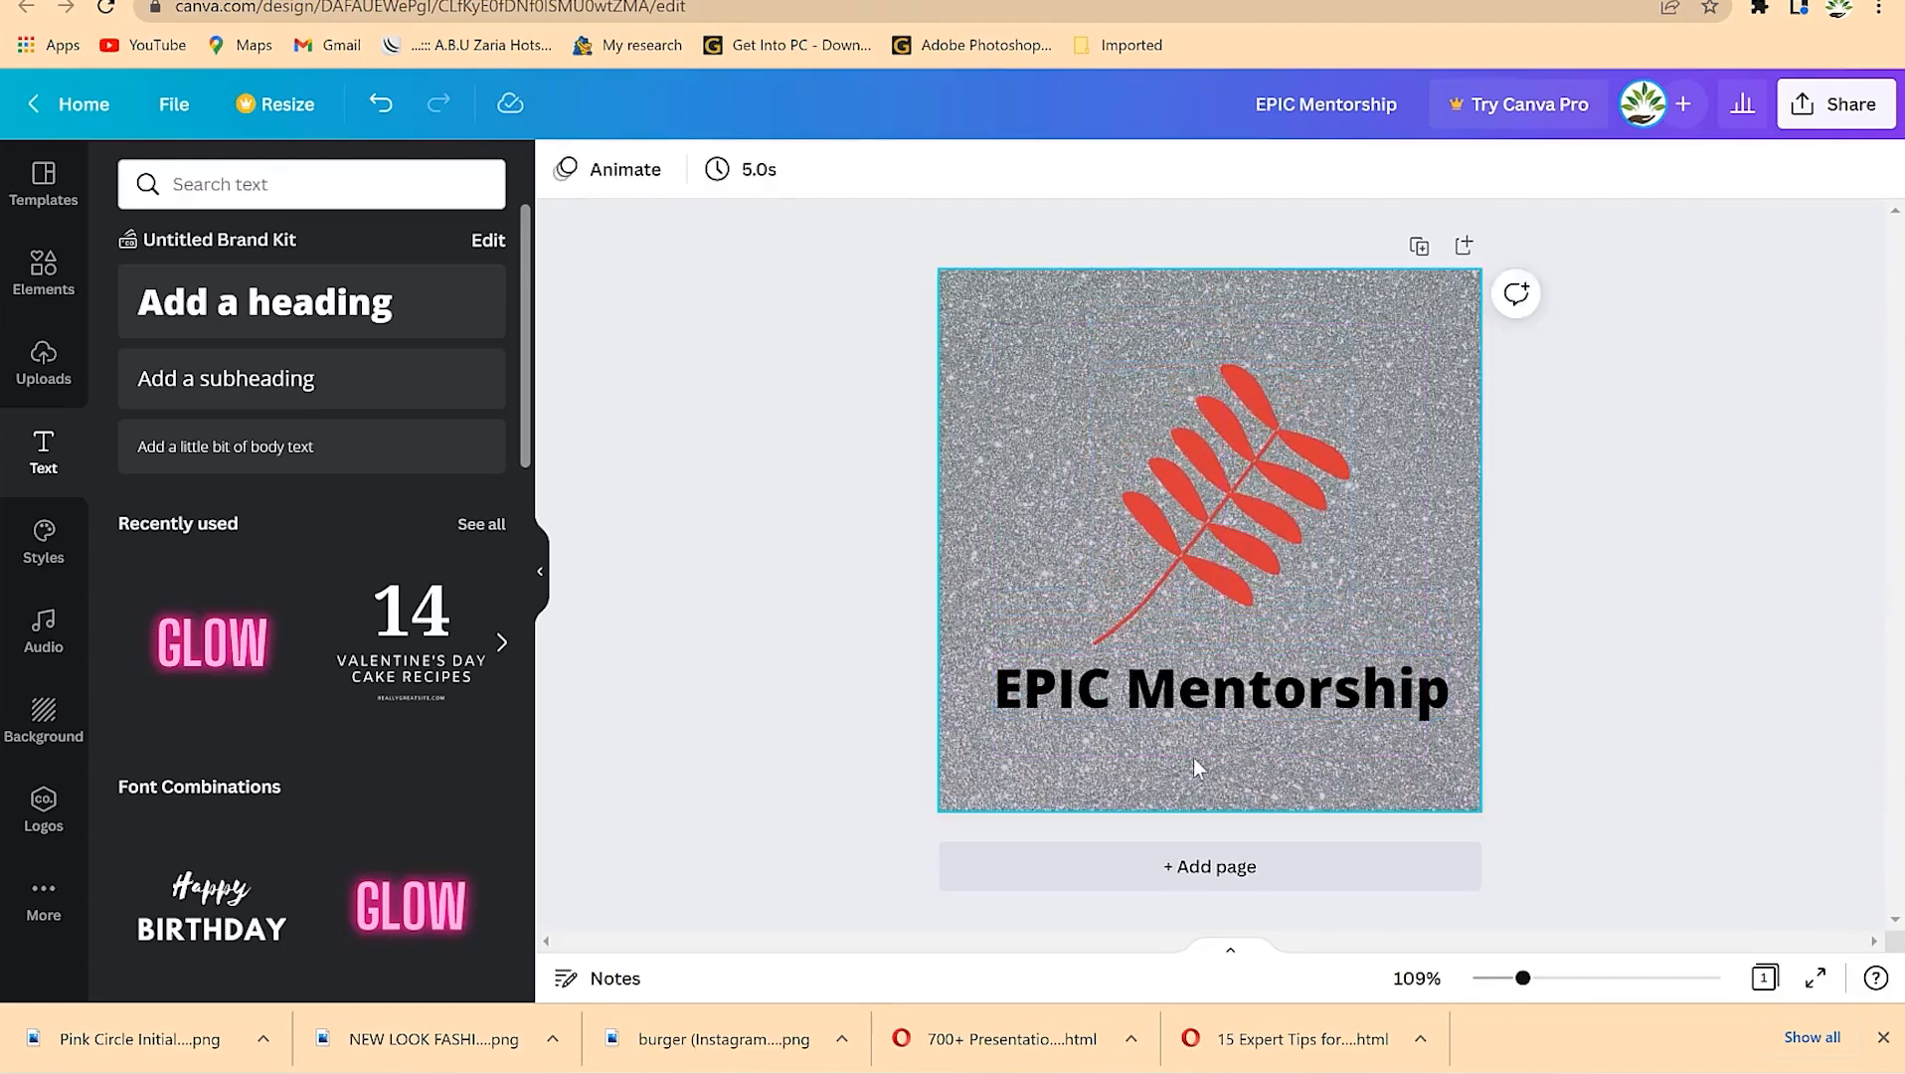
Step: Add a second page to the design and return to page 1
{"action": "left_click", "coordinate": [1245, 867]}
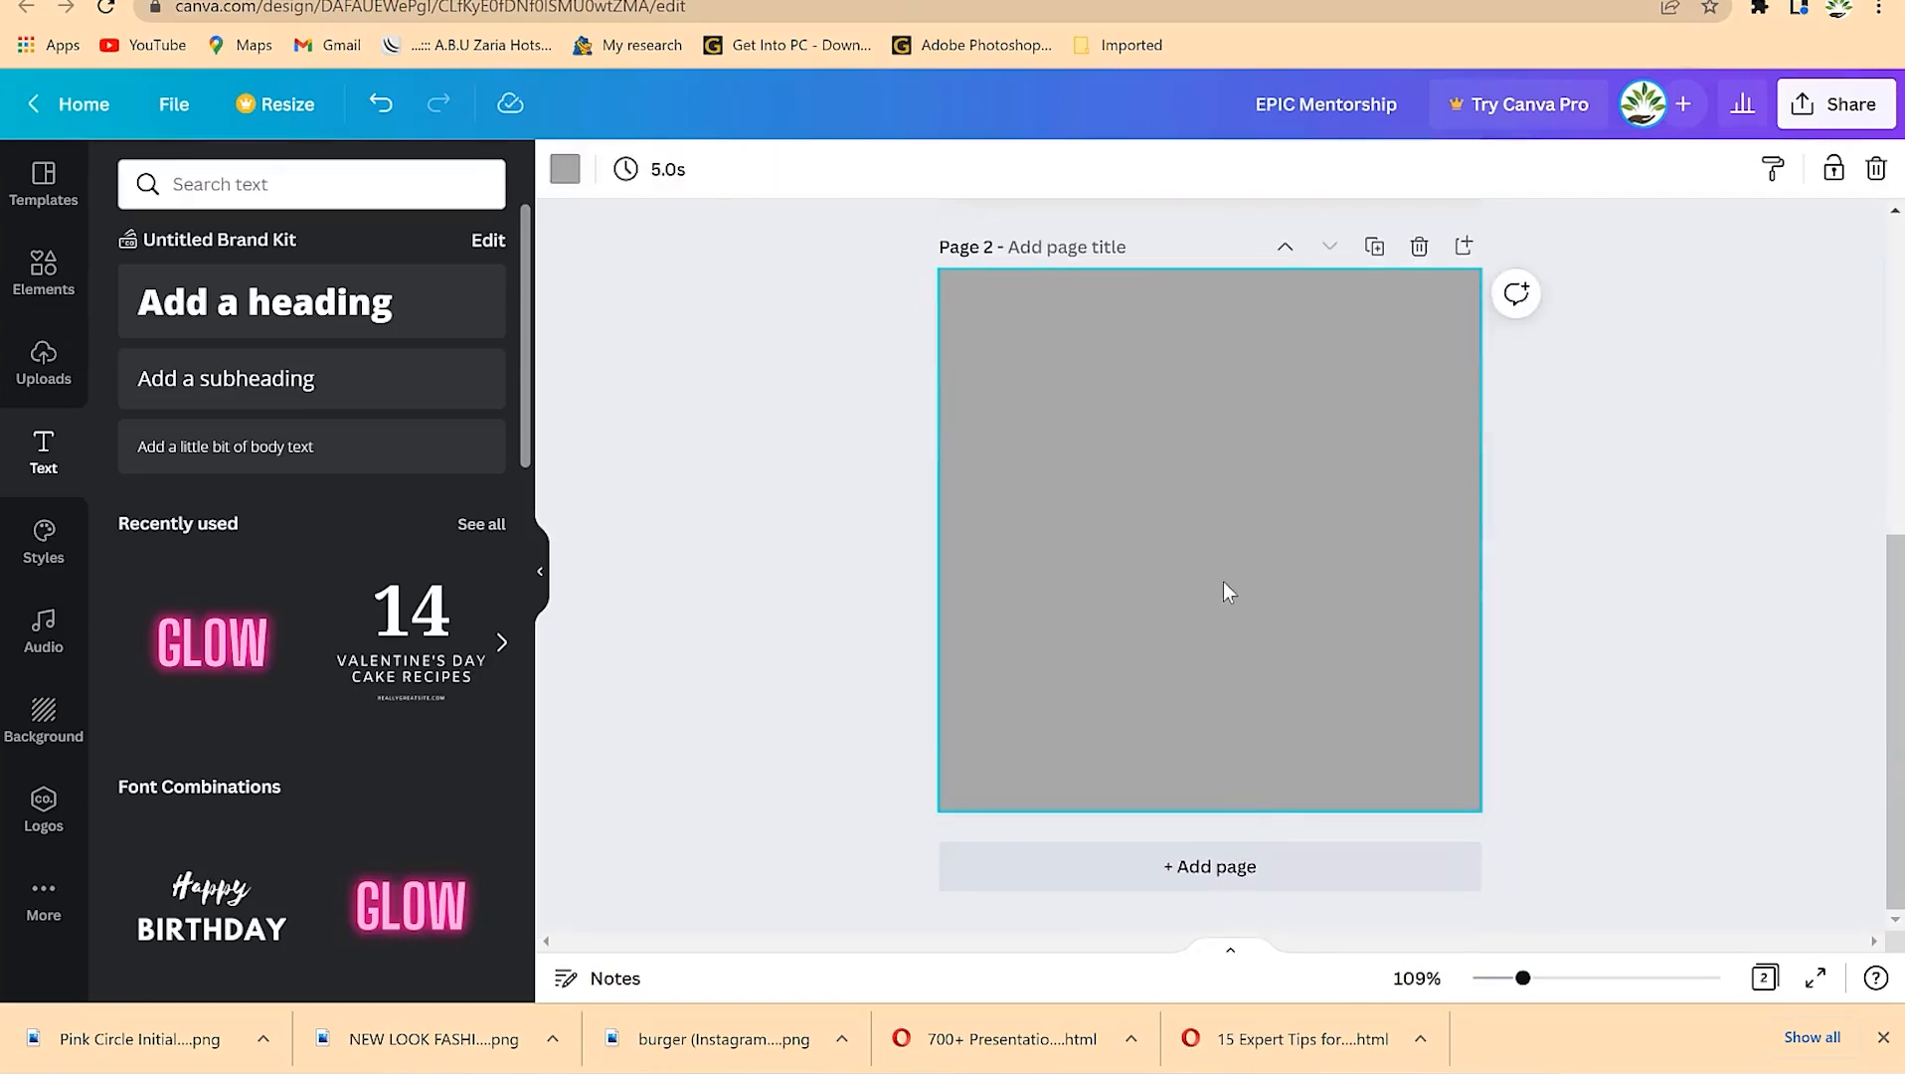
{"action": "scroll", "coordinate": [1205, 570], "scroll_direction": "up", "scroll_amount": 5}
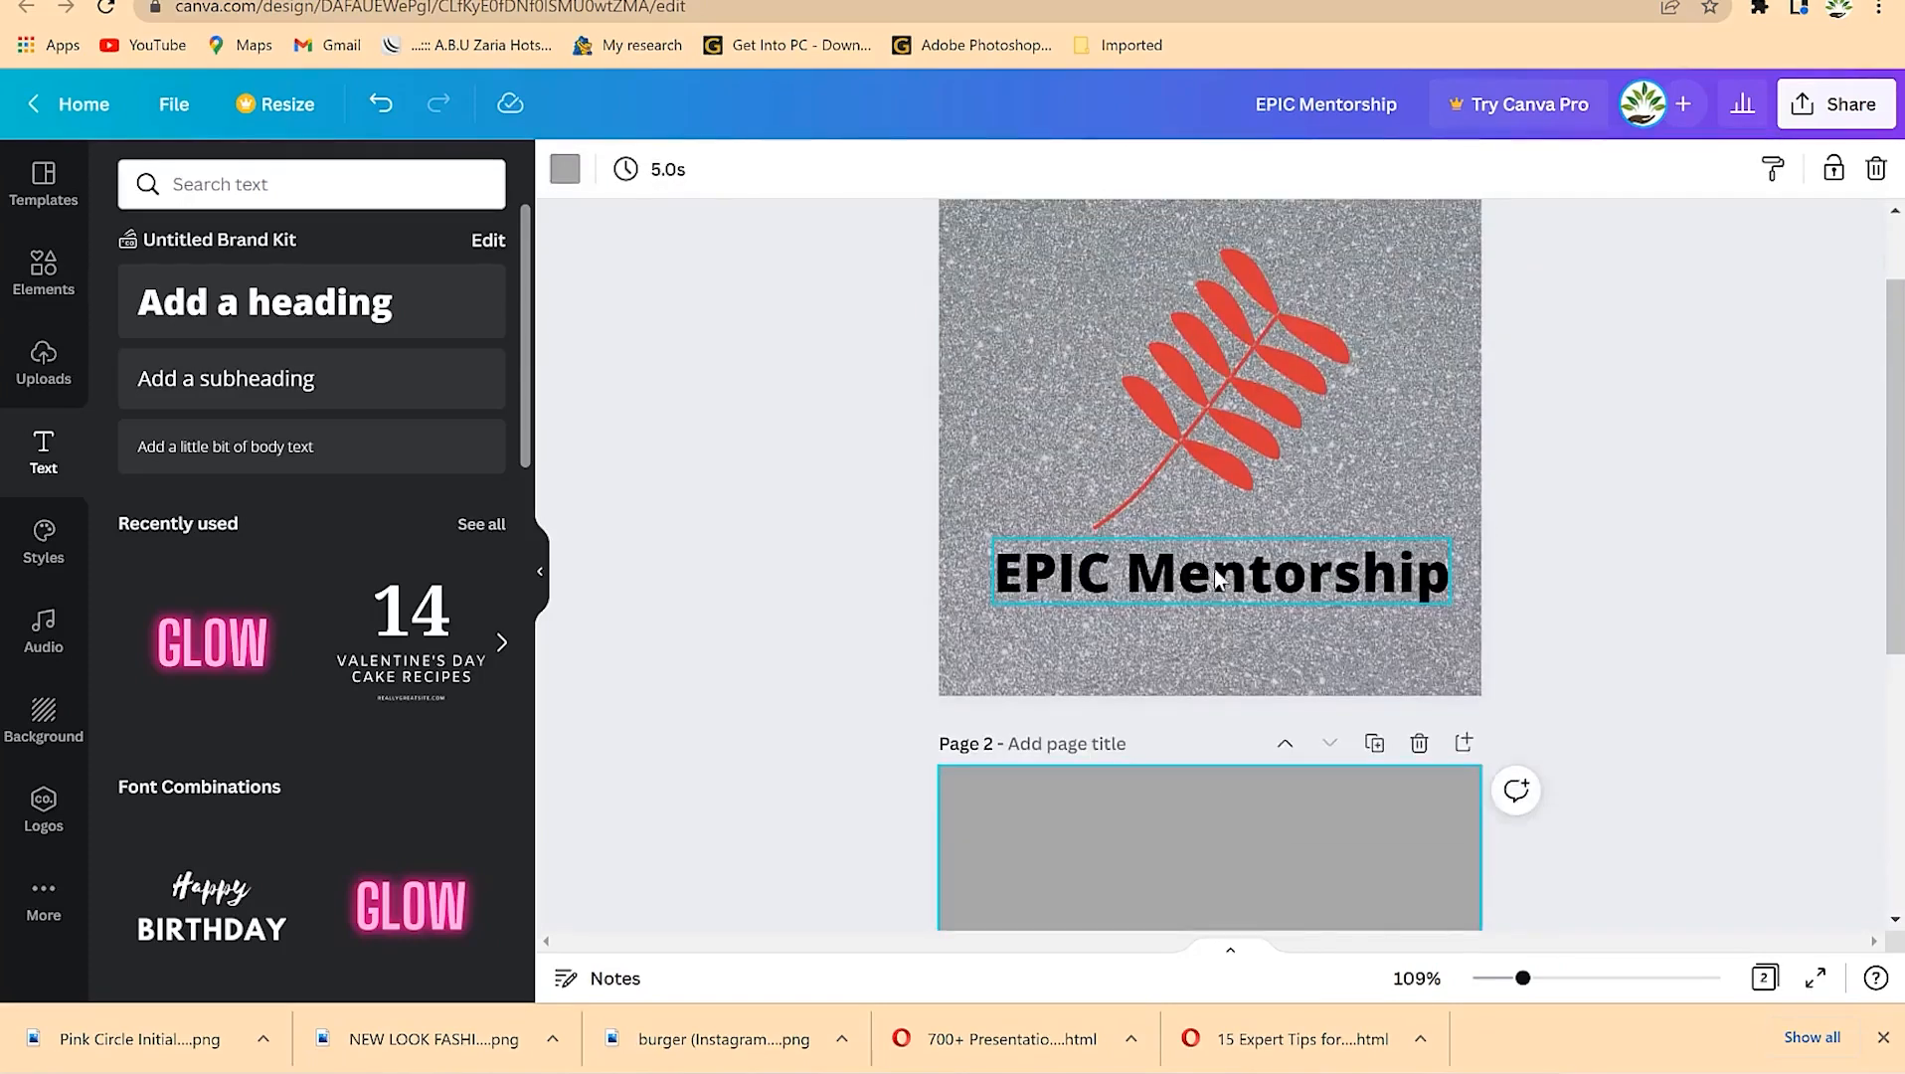
{"action": "left_click", "coordinate": [1669, 451]}
Step: Change the "EPIC Mentorship" heading's text colour to dark blue from the default colours
{"action": "left_click", "coordinate": [1289, 563]}
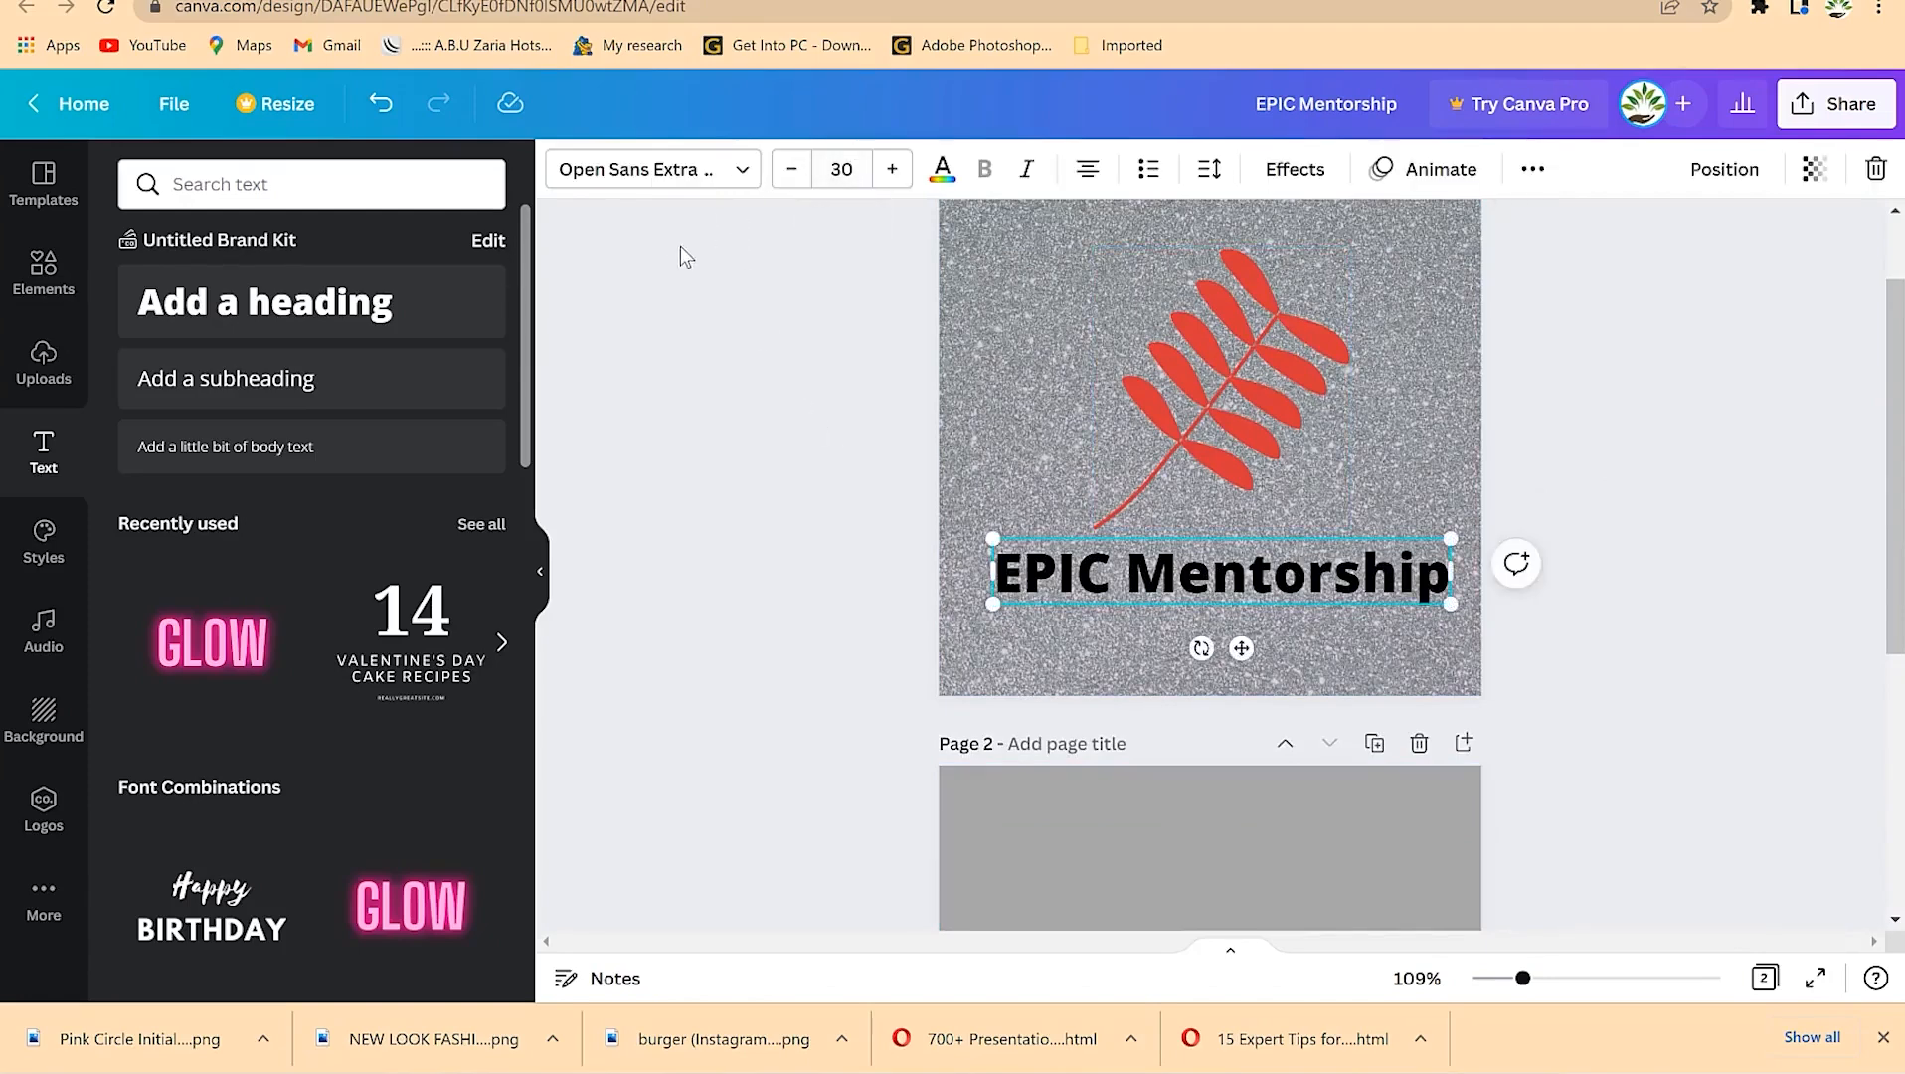
{"action": "left_click", "coordinate": [943, 170]}
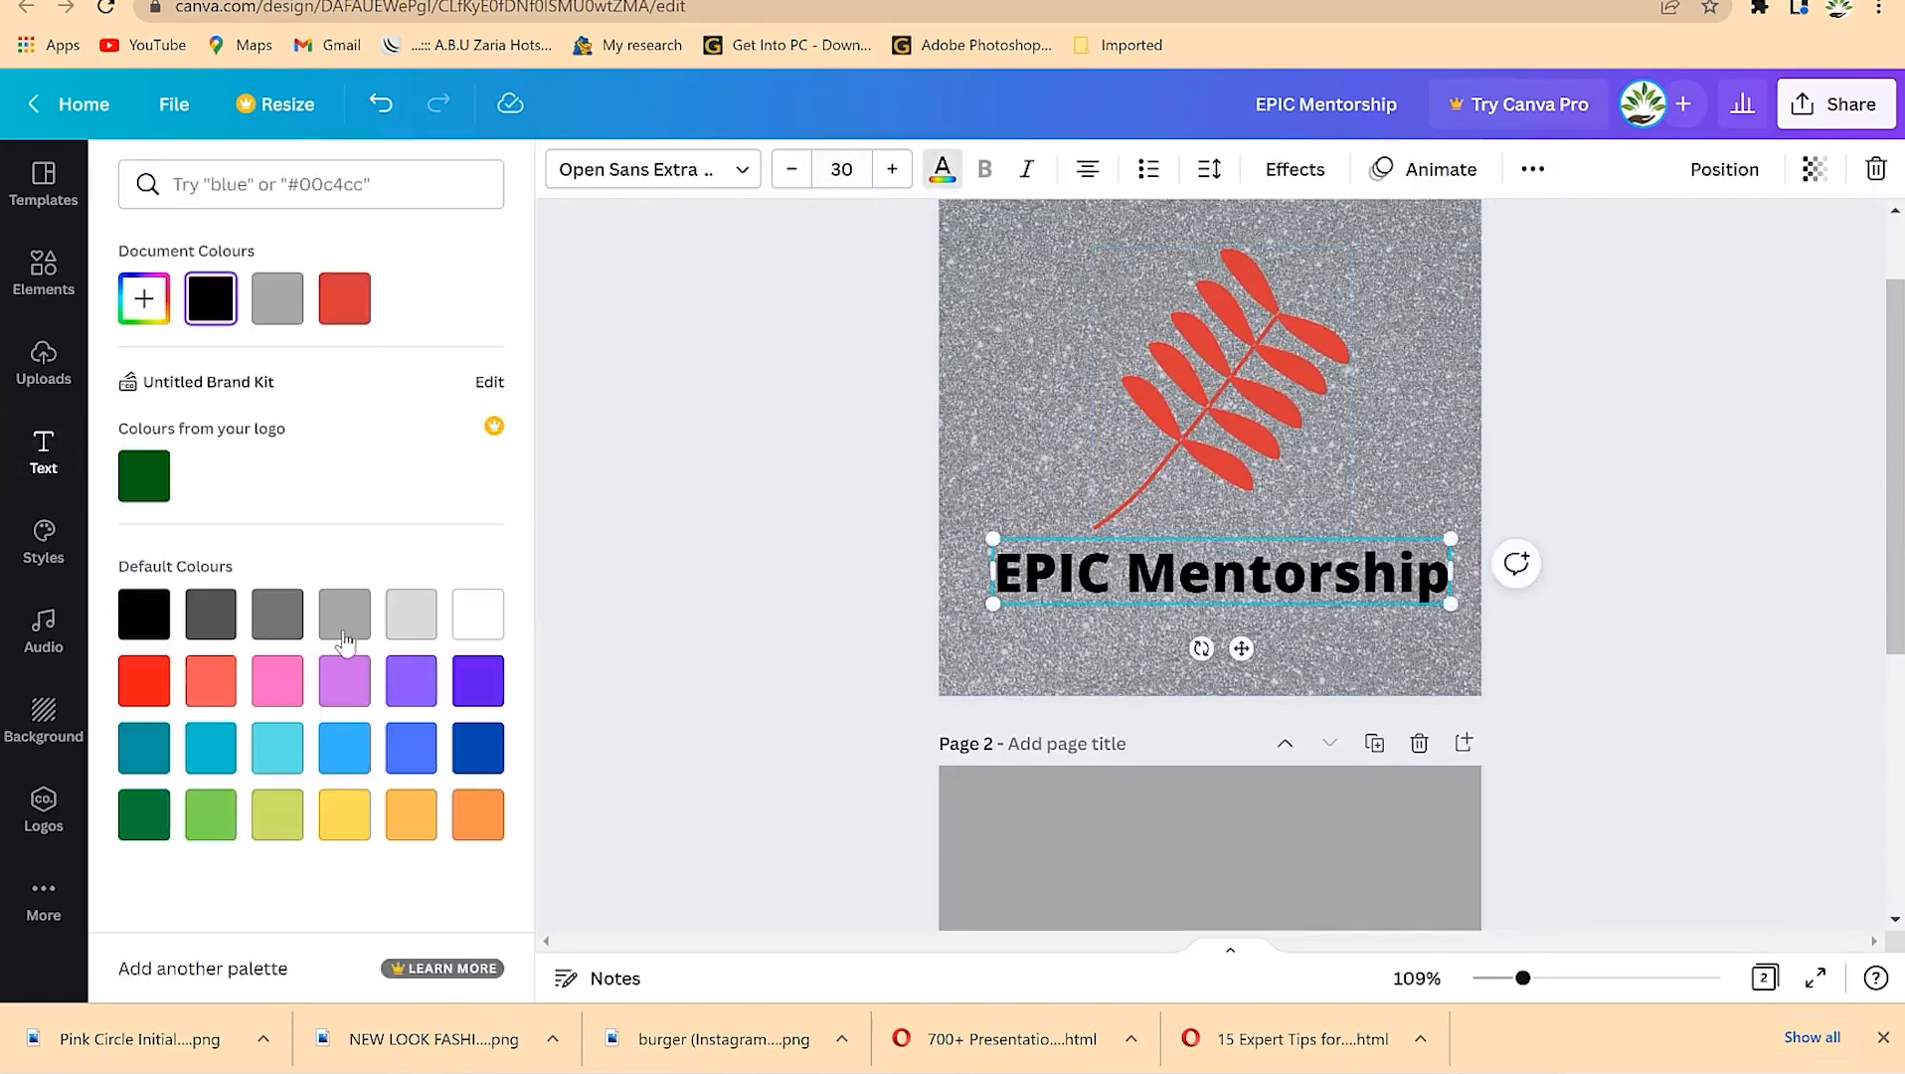
{"action": "left_click", "coordinate": [482, 747]}
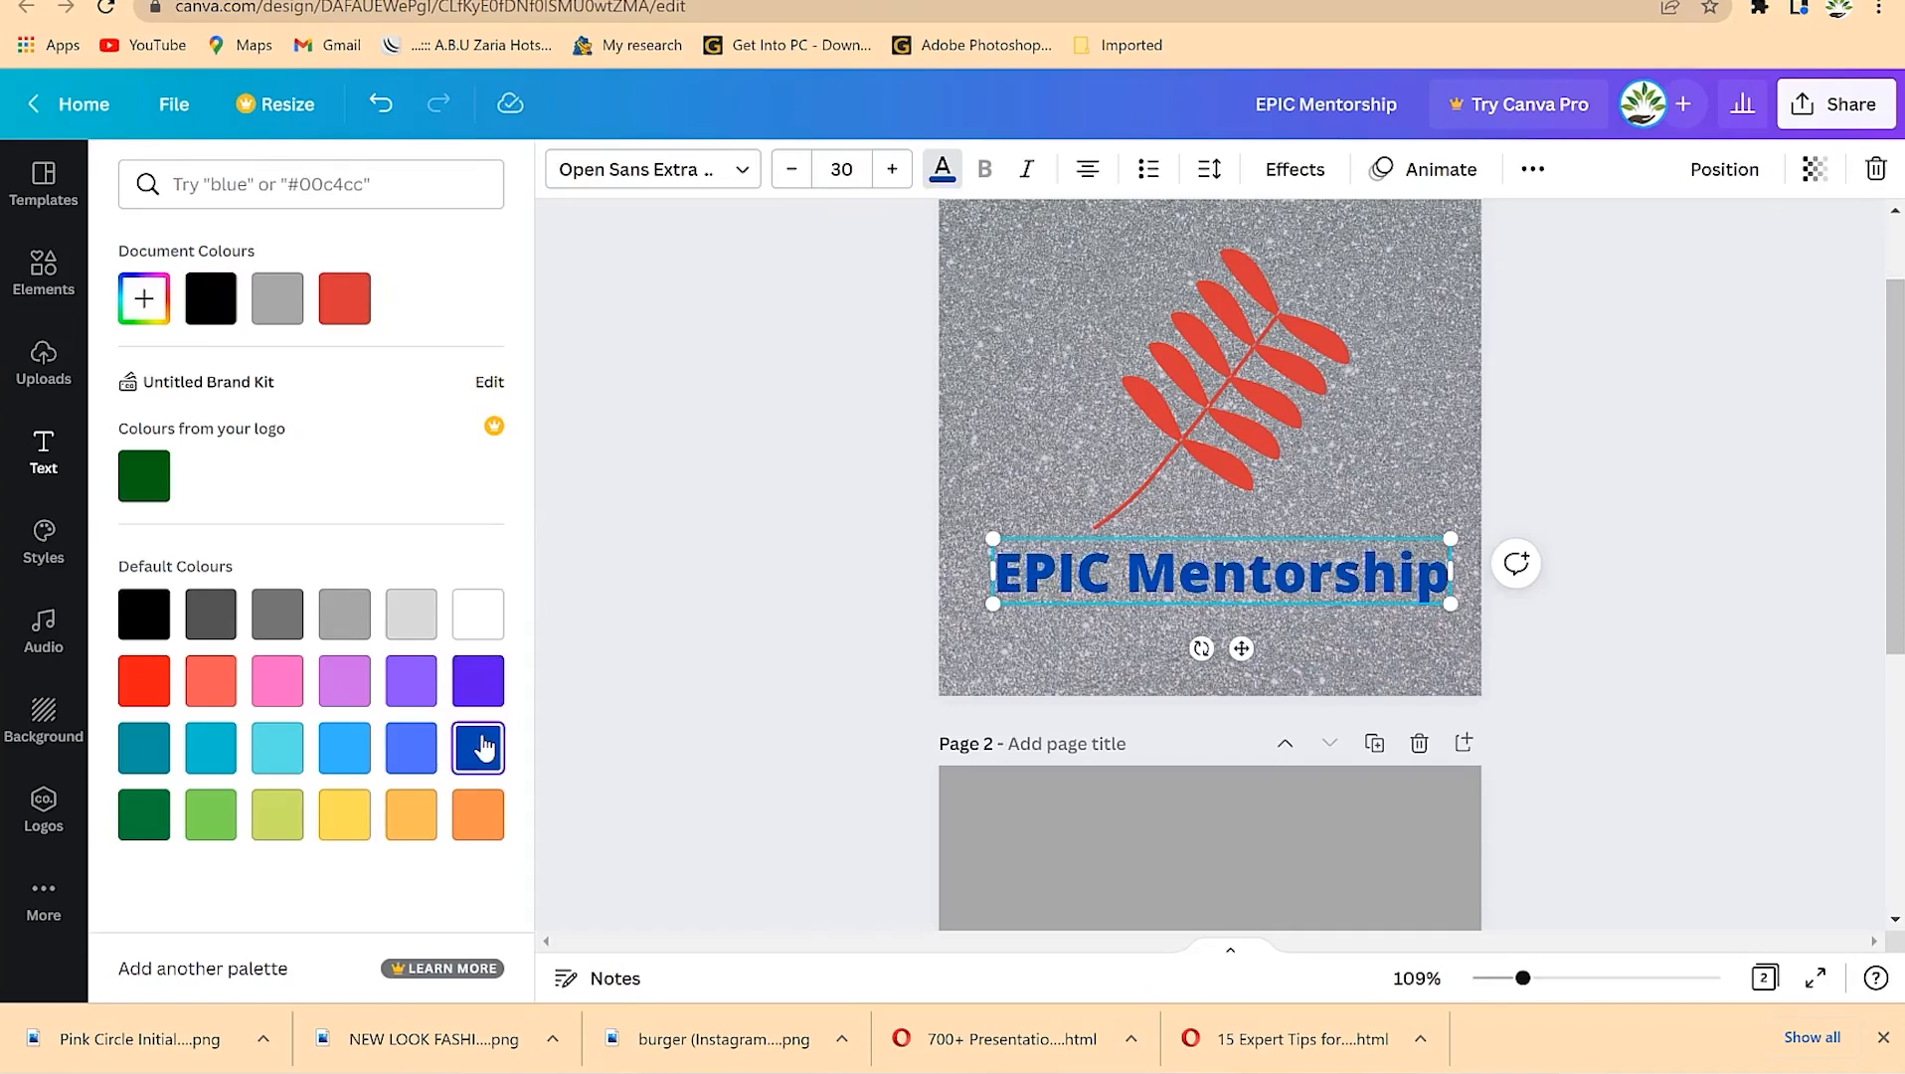
{"action": "left_click", "coordinate": [776, 576]}
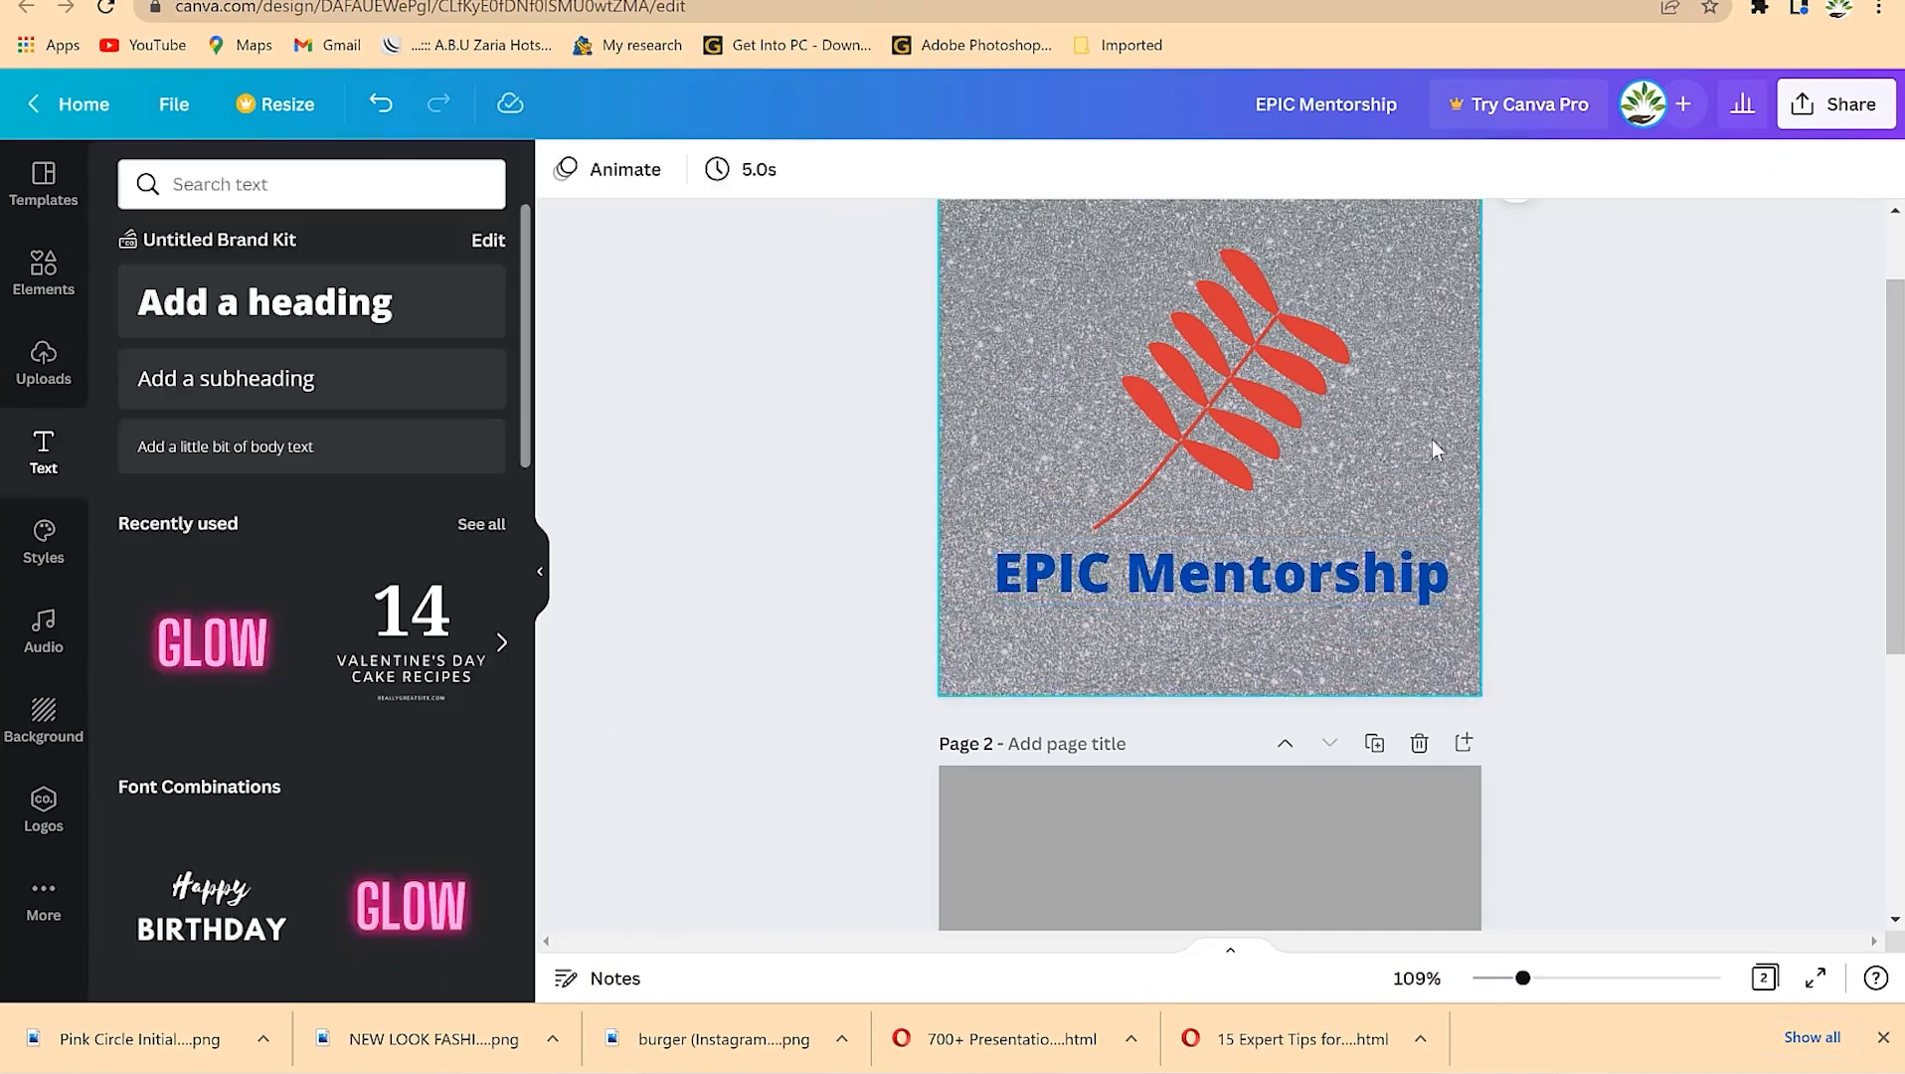
Step: Search the graphics for "Circle", add the medium-outline ring to page 1, and enlarge it to surround the red leaf
{"action": "scroll", "coordinate": [1402, 448], "scroll_direction": "up", "scroll_amount": 1}
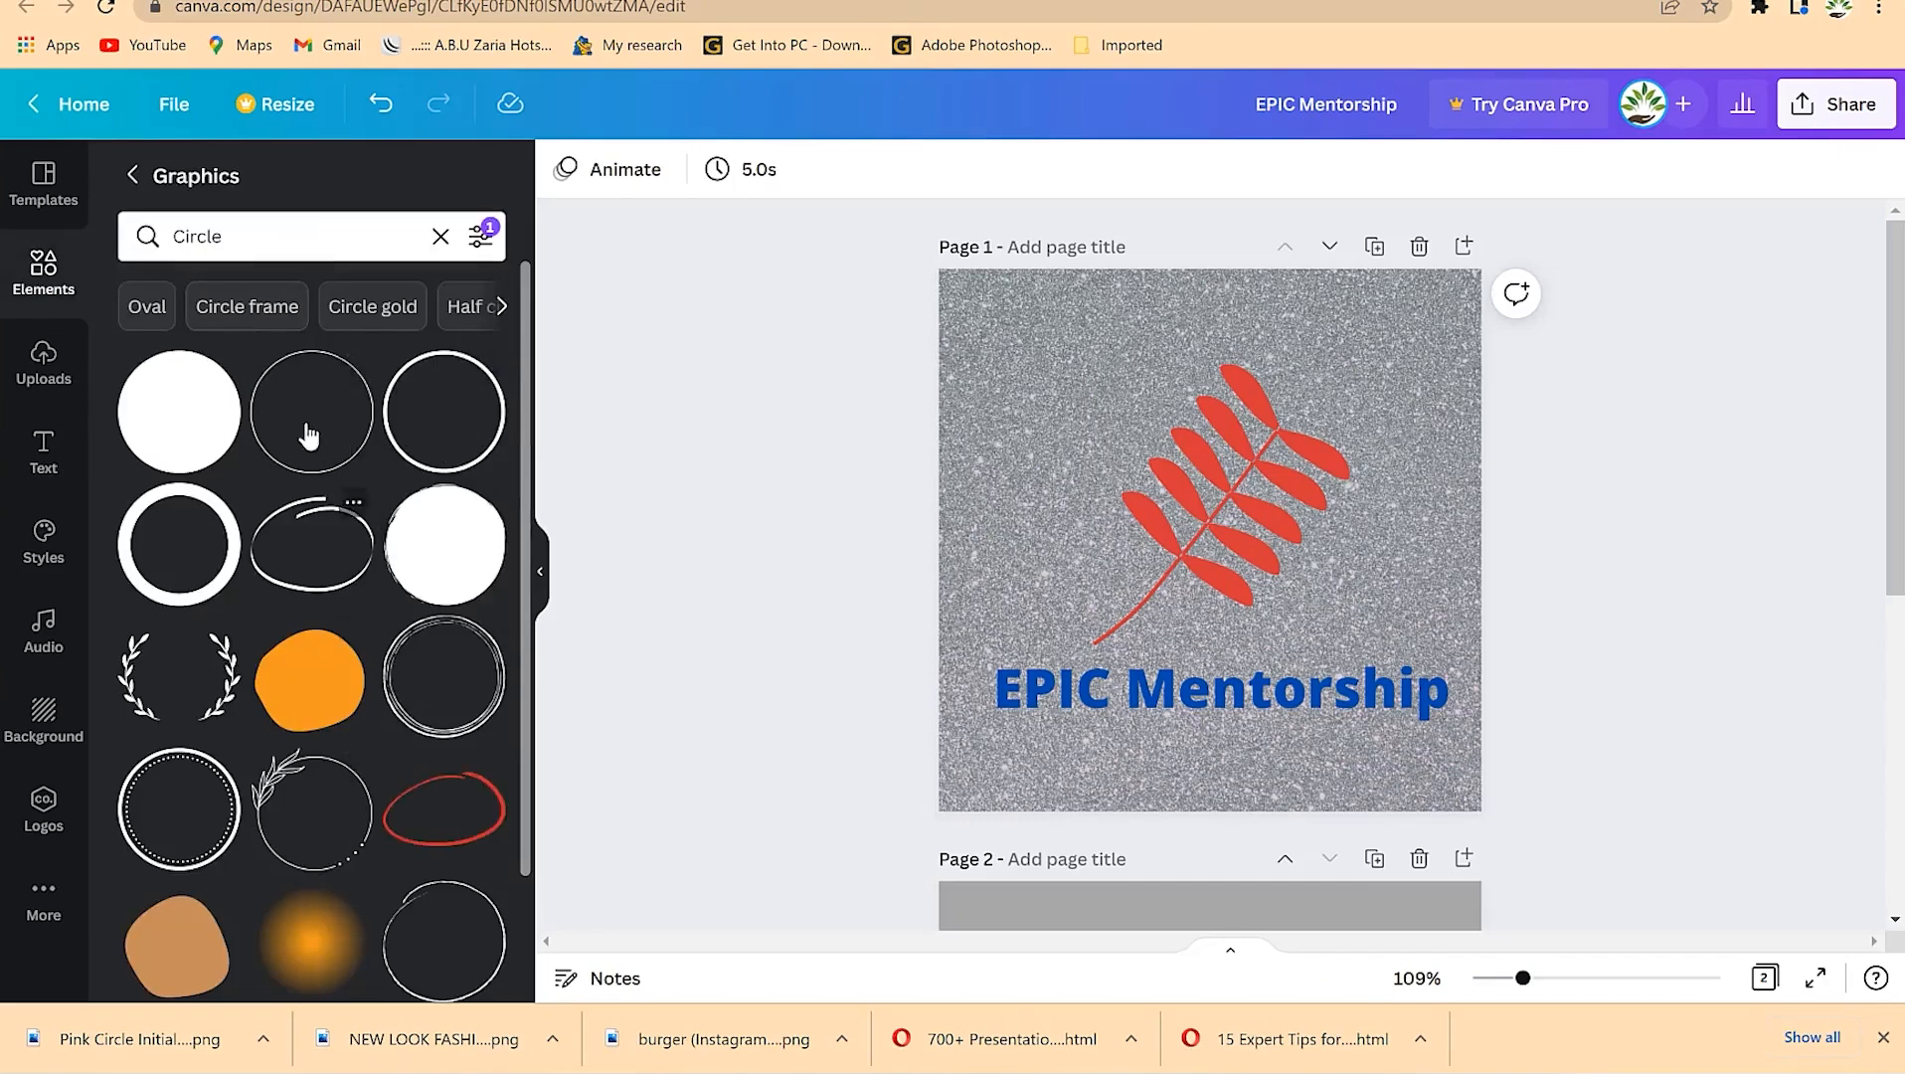
{"action": "left_click_drag", "start_coordinate": [474, 446], "coordinate": [1130, 379]}
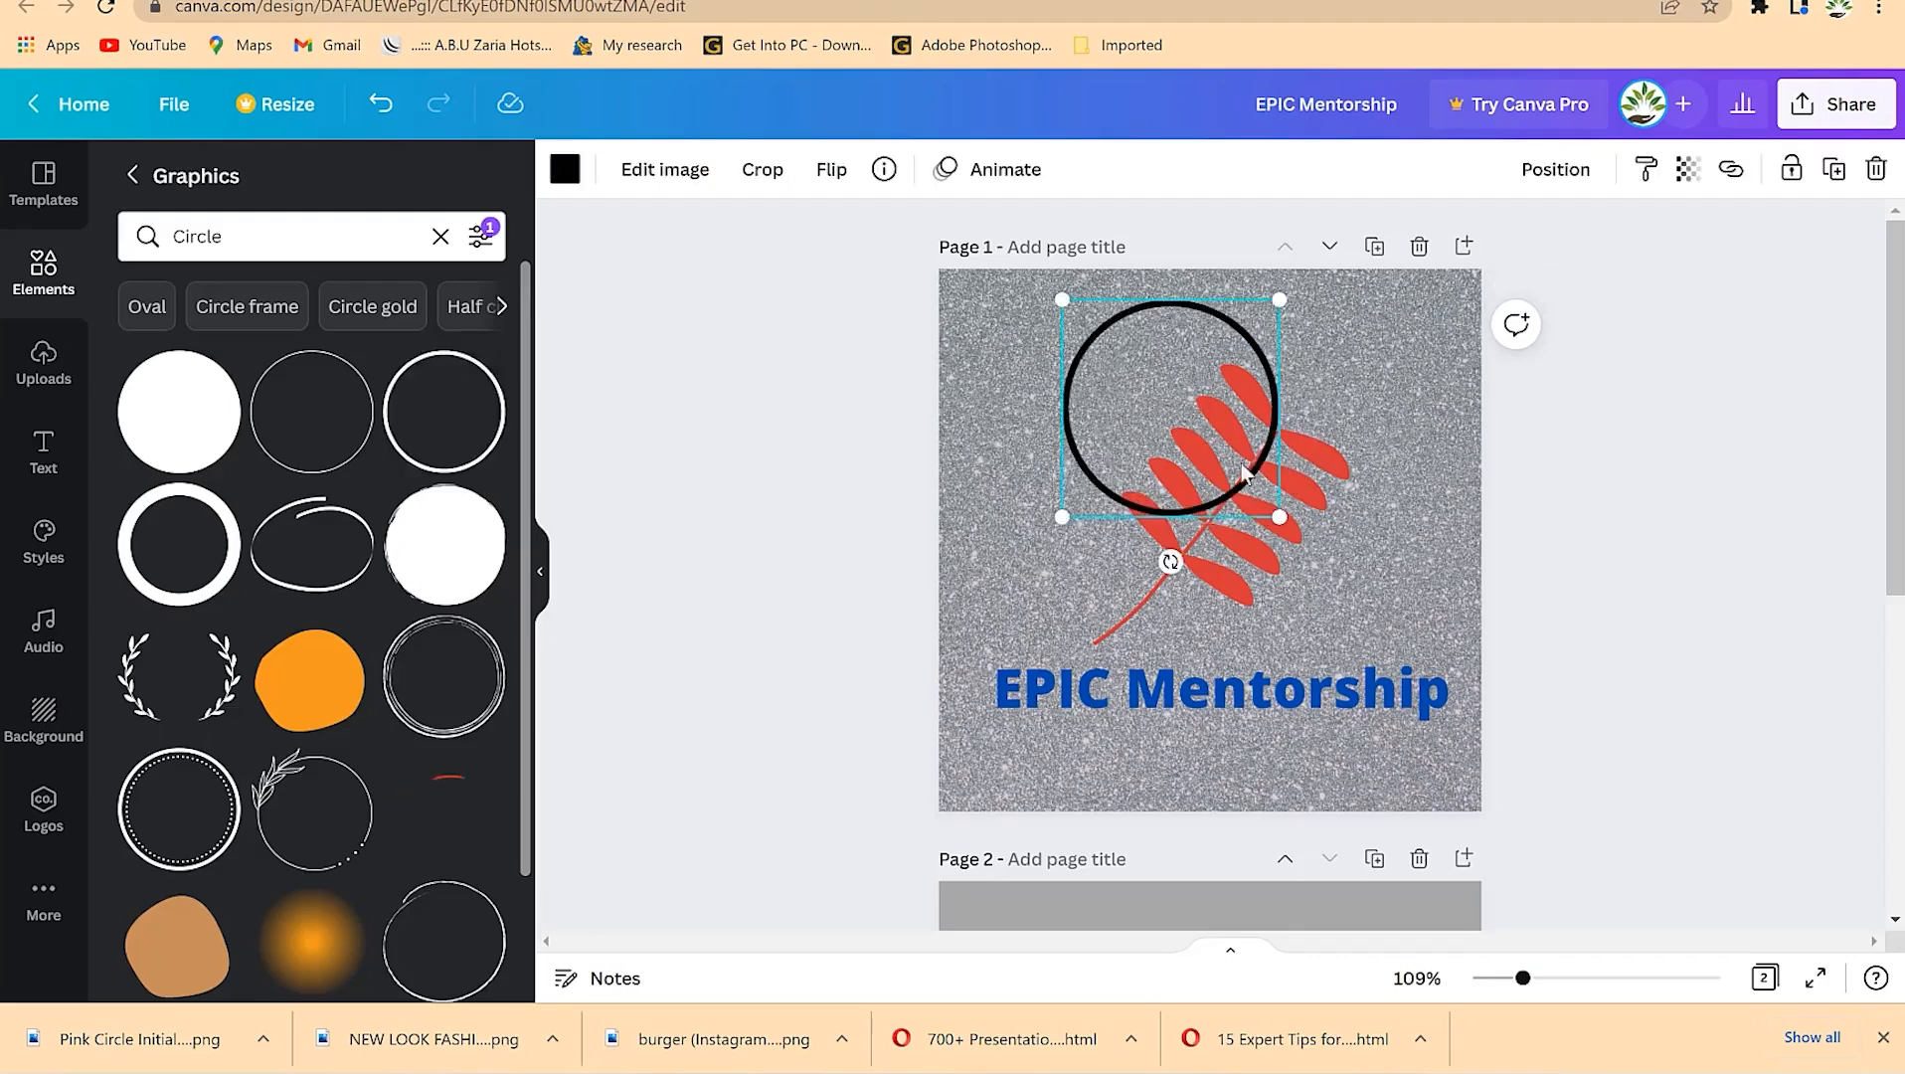
{"action": "left_click_drag", "start_coordinate": [1315, 538], "coordinate": [1483, 708]}
{"action": "left_click_drag", "start_coordinate": [1238, 525], "coordinate": [1208, 506]}
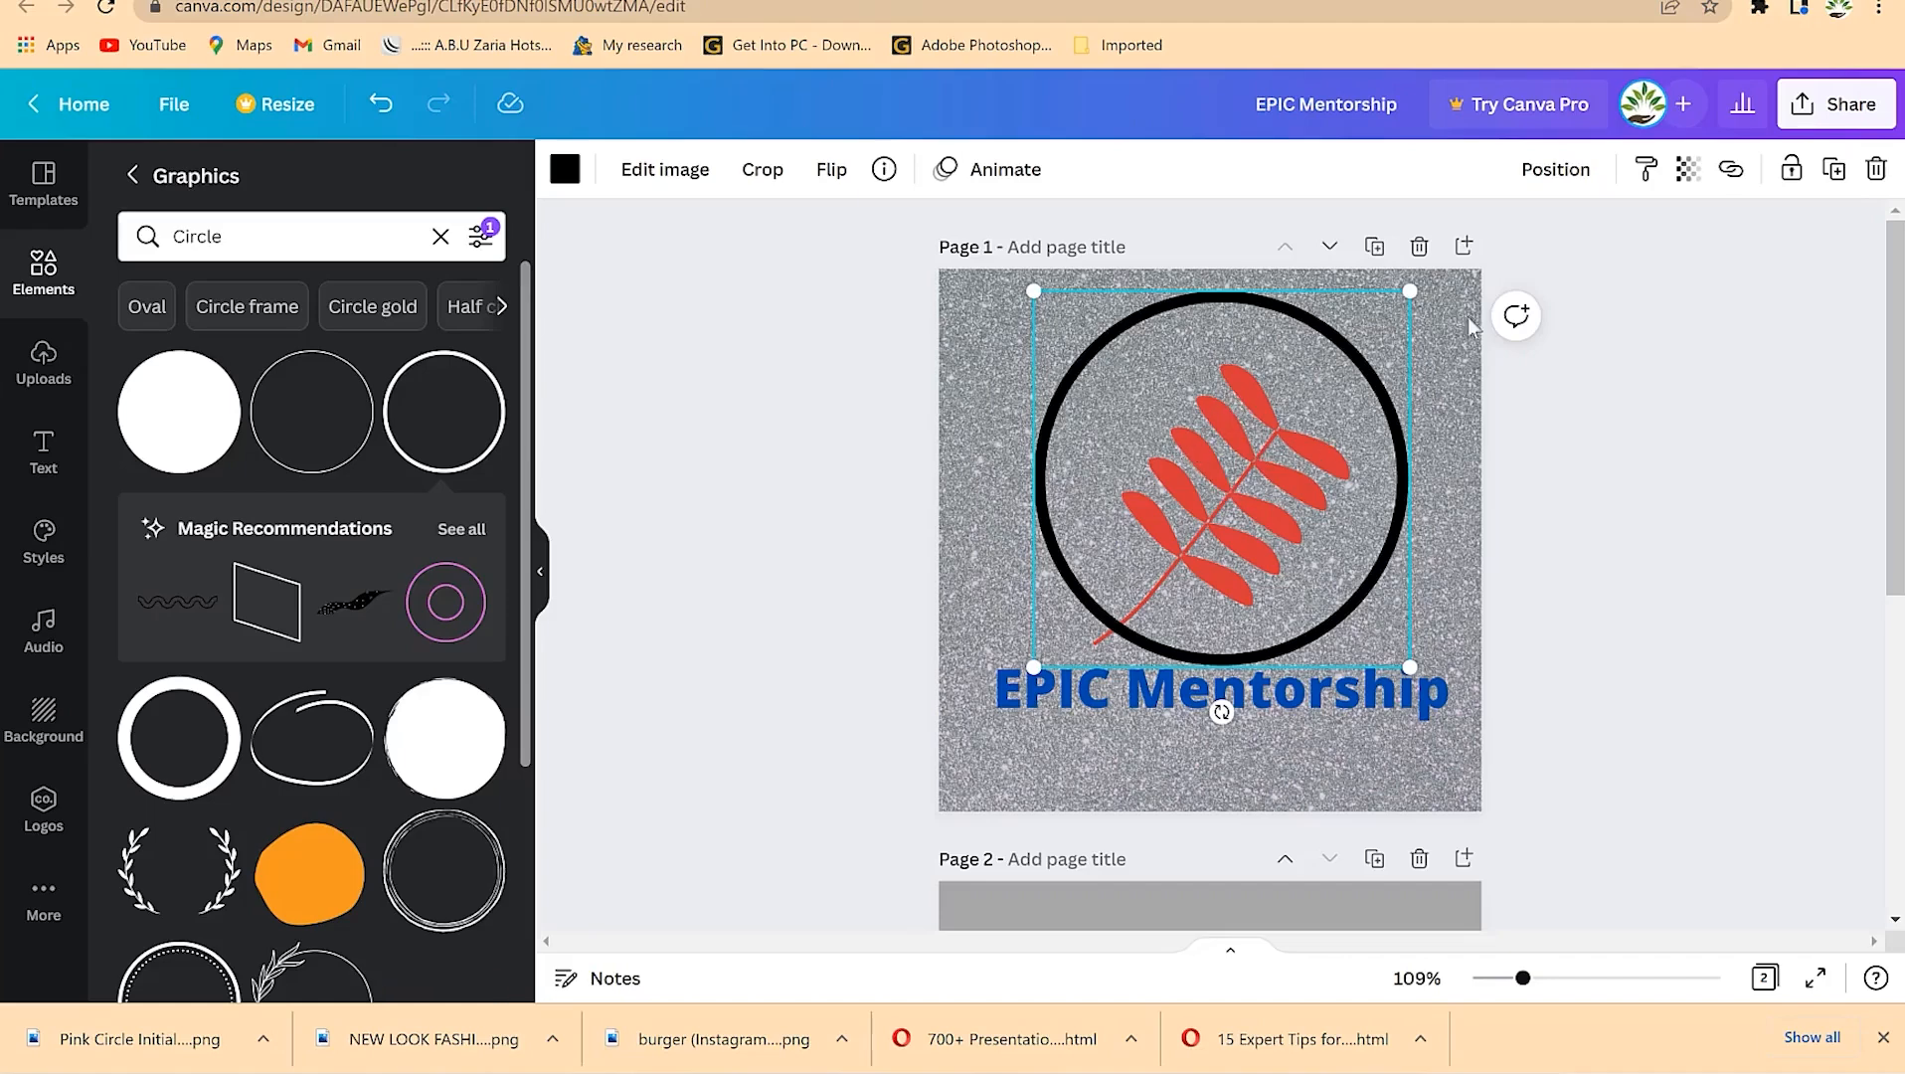
Step: Shrink the red leaf and reposition both it and the black ring so the leaf sits centred inside, above the heading
{"action": "left_click_drag", "start_coordinate": [1233, 341], "coordinate": [1140, 516]}
{"action": "left_click", "coordinate": [1255, 376]}
{"action": "left_click_drag", "start_coordinate": [1352, 361], "coordinate": [1297, 425]}
{"action": "left_click", "coordinate": [1101, 642]}
{"action": "left_click_drag", "start_coordinate": [1101, 642], "coordinate": [1141, 450]}
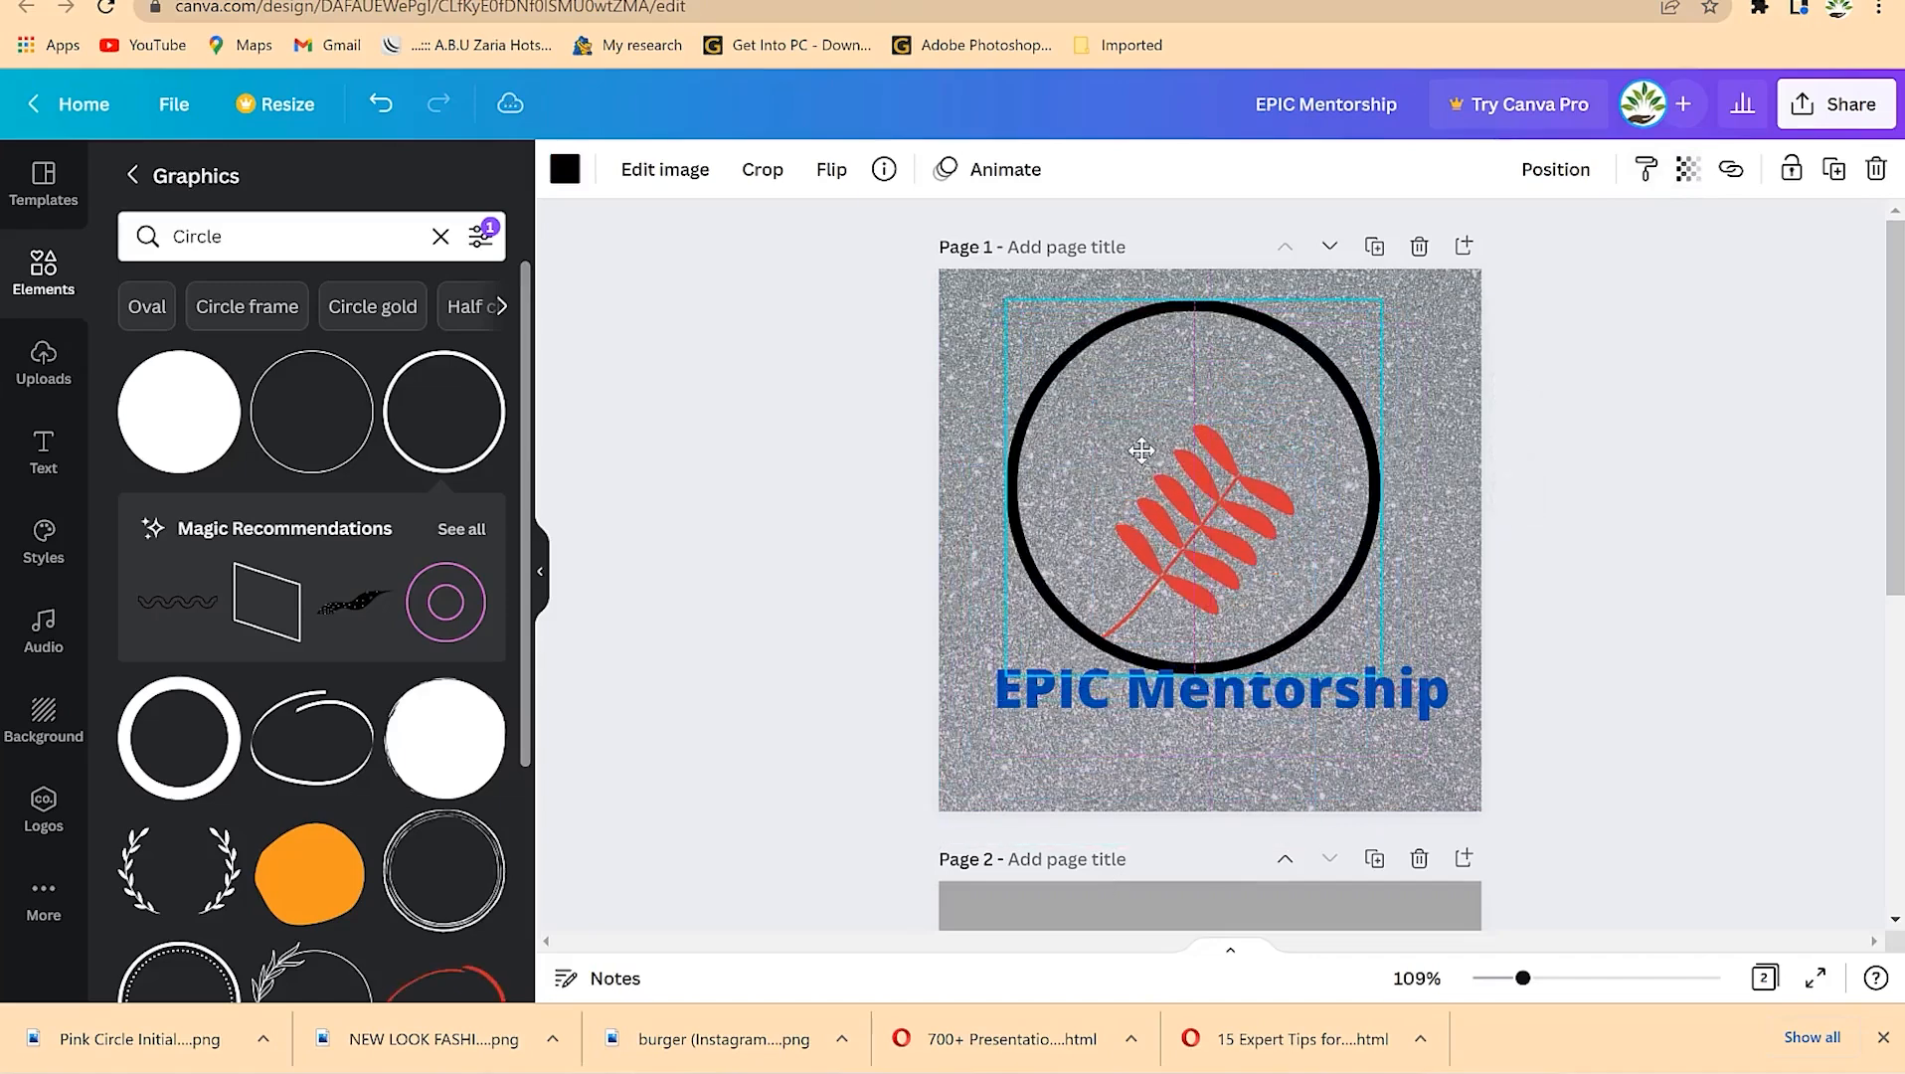
{"action": "left_click_drag", "start_coordinate": [1266, 538], "coordinate": [1064, 570]}
{"action": "left_click", "coordinate": [1234, 525]}
{"action": "left_click_drag", "start_coordinate": [1234, 526], "coordinate": [1262, 463]}
{"action": "left_click", "coordinate": [992, 696]}
{"action": "left_click_drag", "start_coordinate": [1004, 480], "coordinate": [1222, 430]}
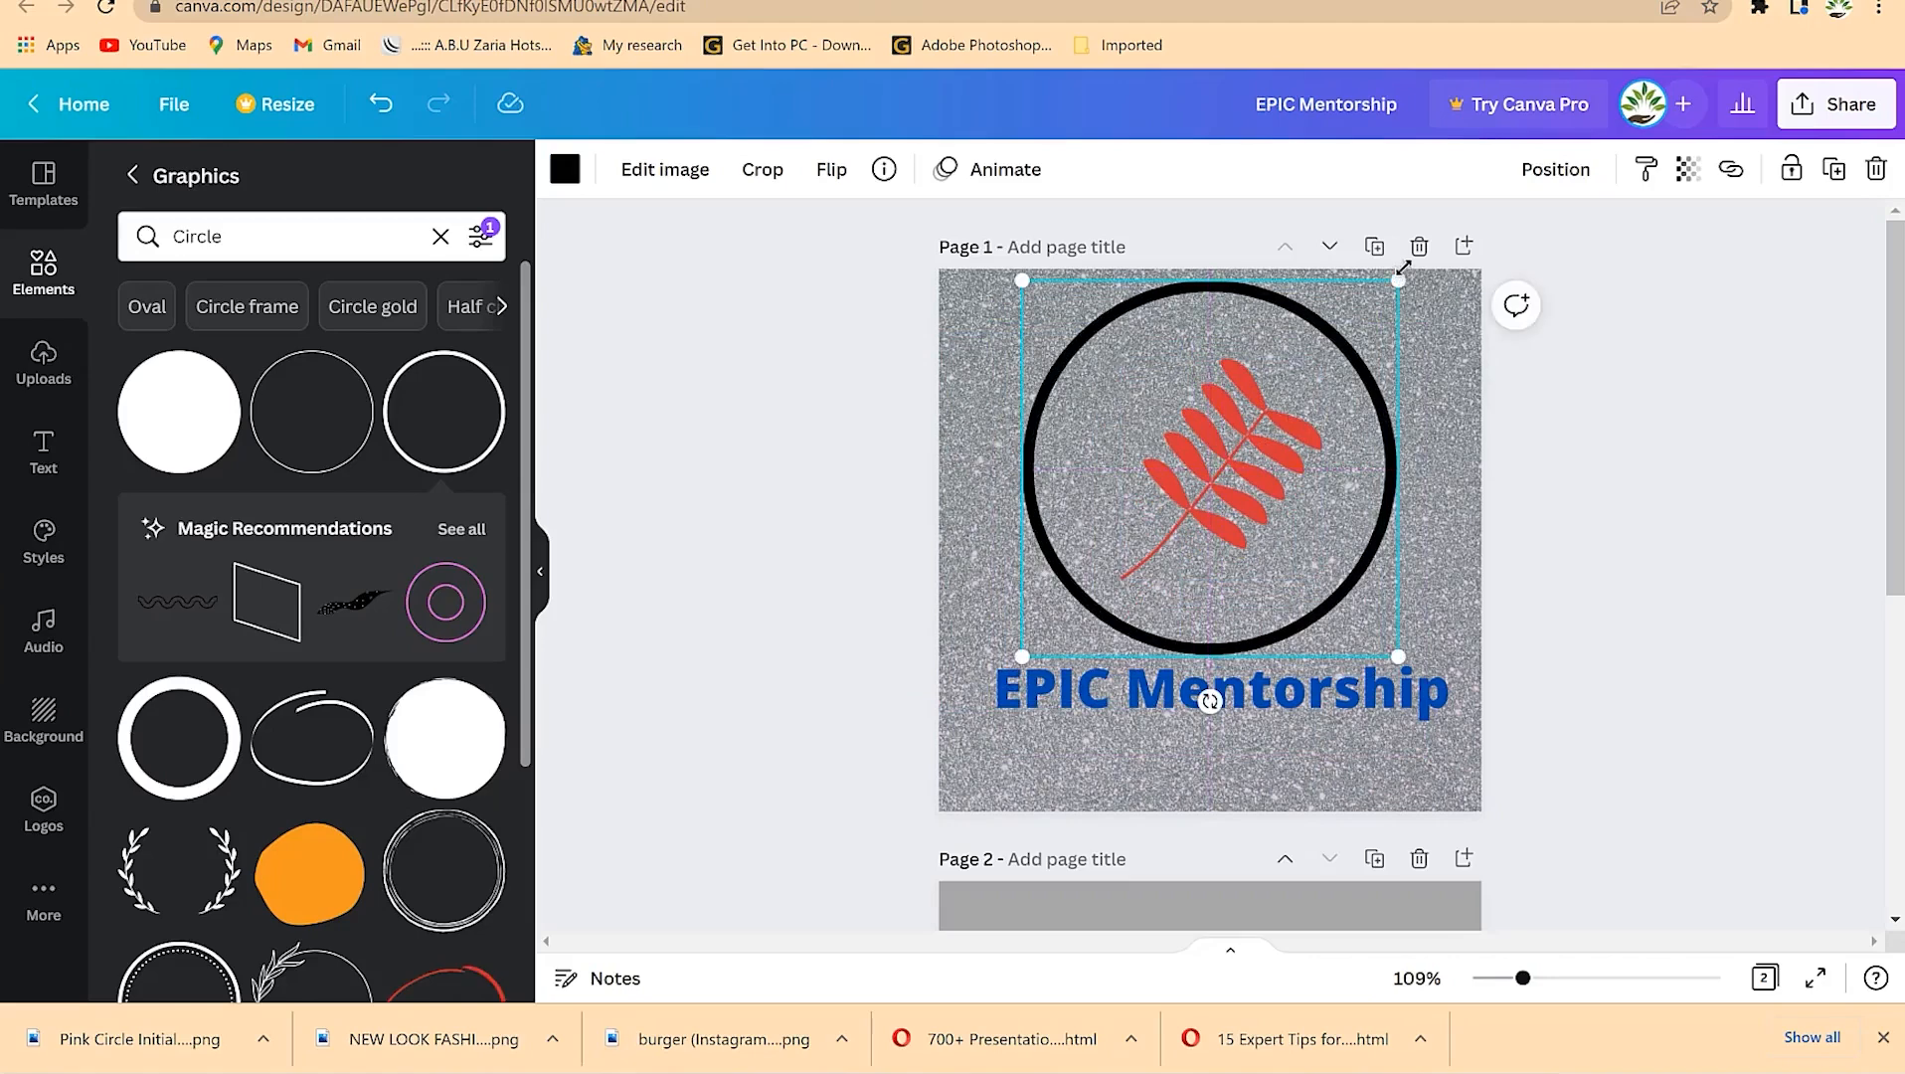
Step: Shrink the black ring so it fits closely around the red leaf, and move the "EPIC Mentorship" heading up, horizontally centred beneath it
{"action": "left_click_drag", "start_coordinate": [1400, 286], "coordinate": [1333, 348]}
{"action": "left_click_drag", "start_coordinate": [1160, 504], "coordinate": [1195, 471]}
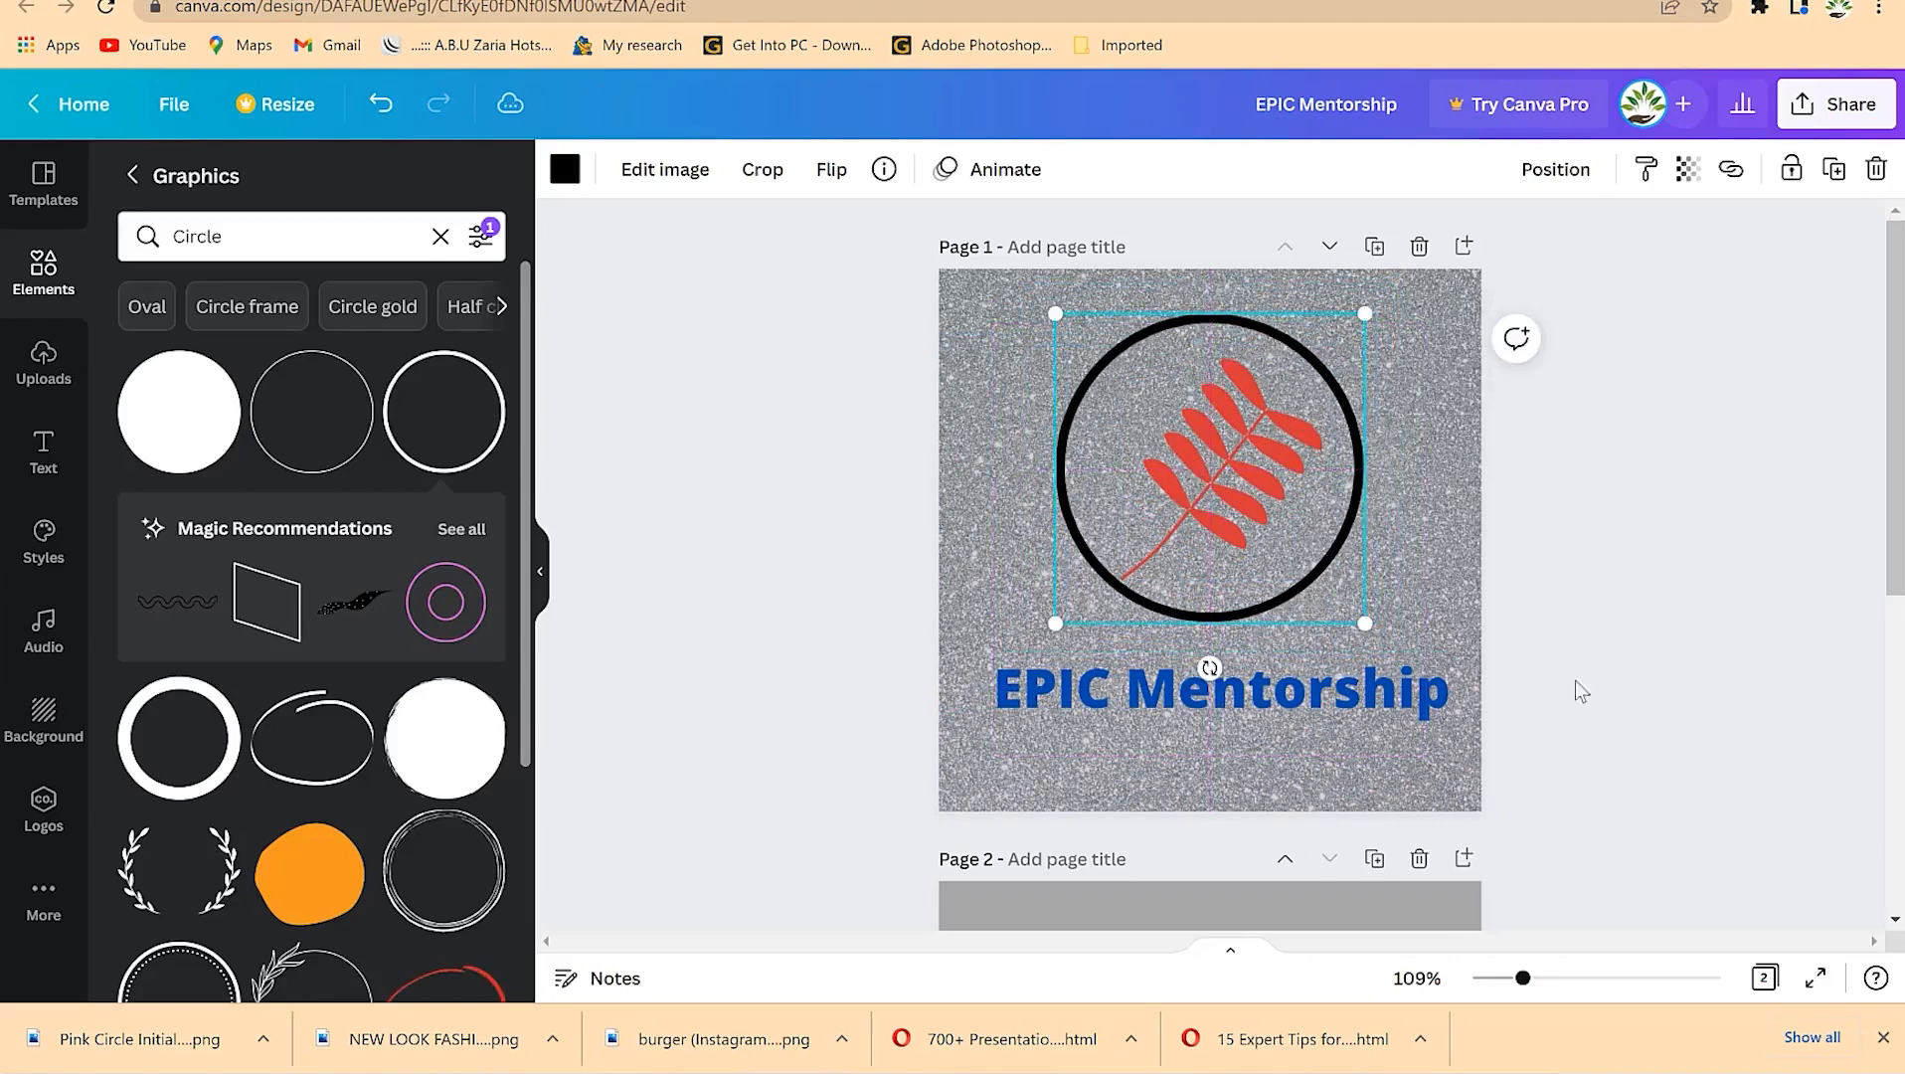
{"action": "left_click", "coordinate": [1707, 689]}
{"action": "left_click", "coordinate": [1233, 688]}
{"action": "left_click_drag", "start_coordinate": [1233, 688], "coordinate": [1221, 666]}
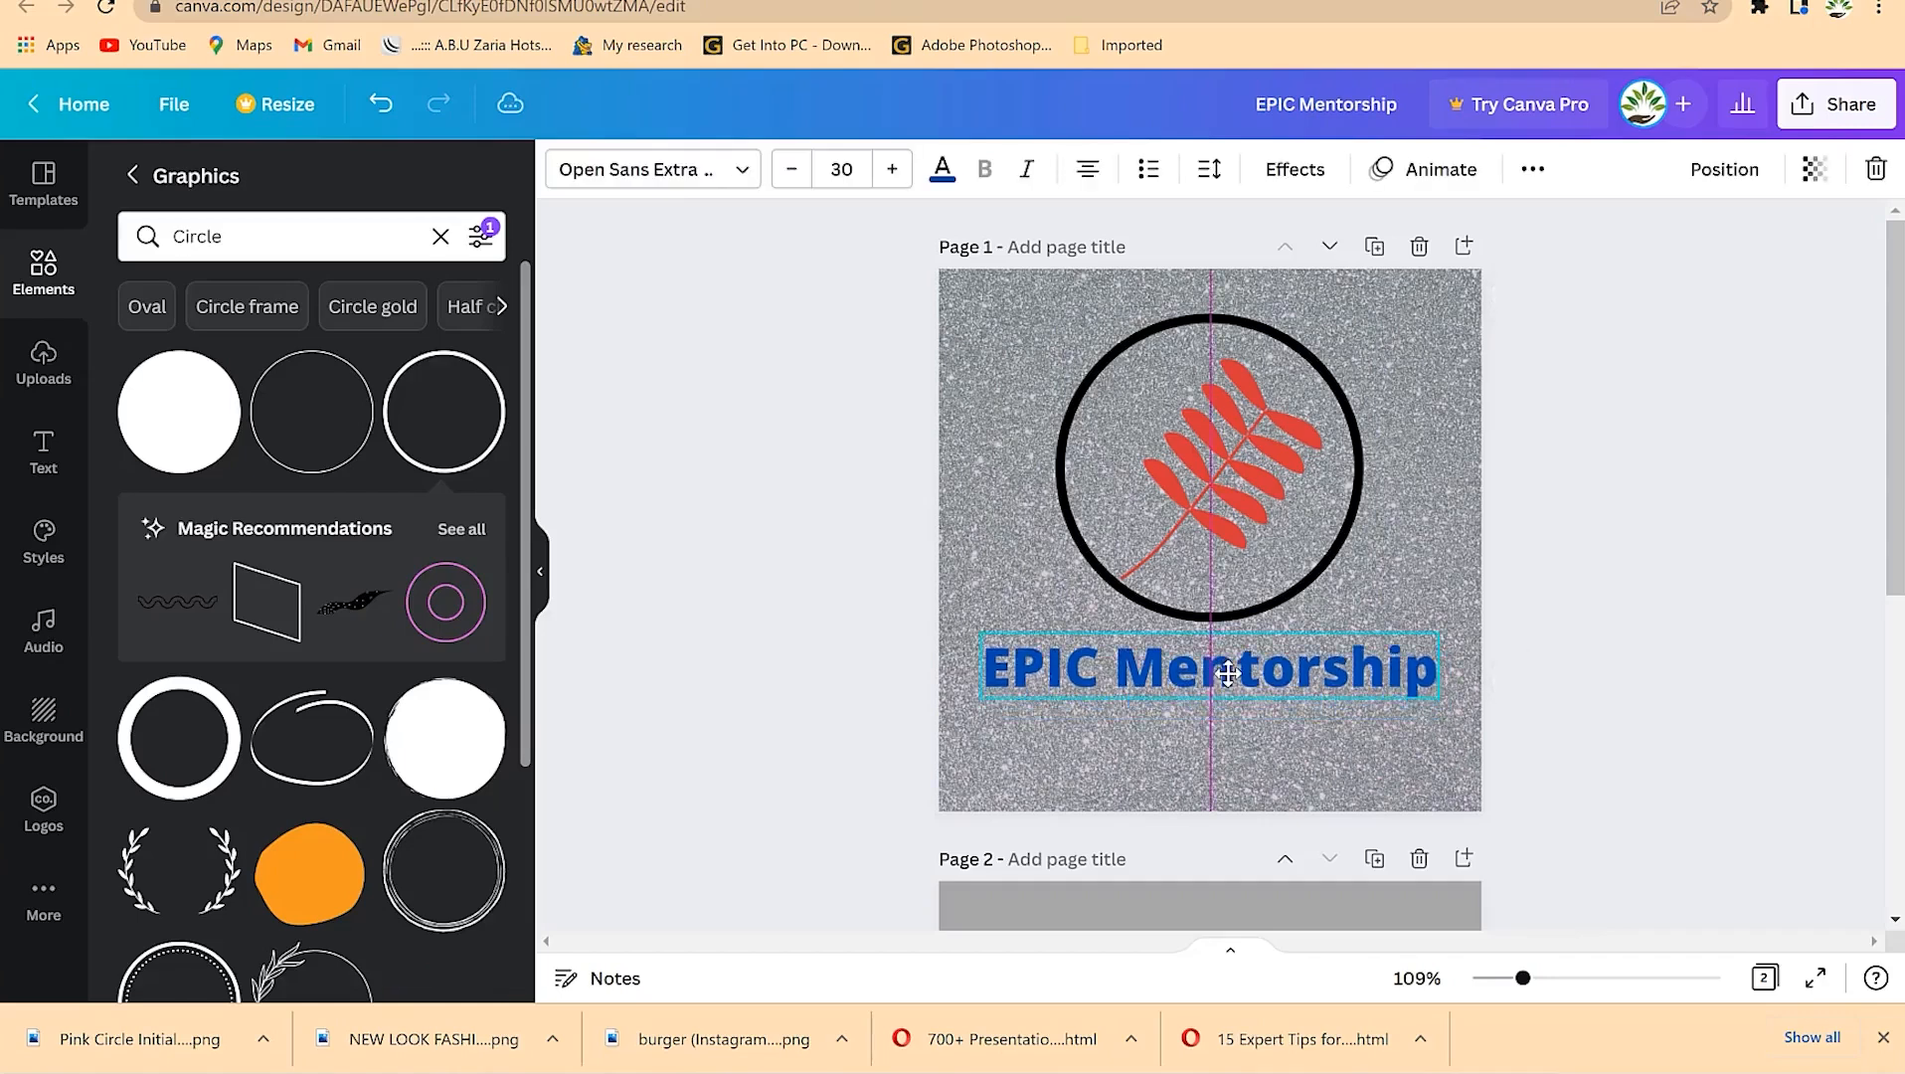
{"action": "left_click", "coordinate": [1564, 579]}
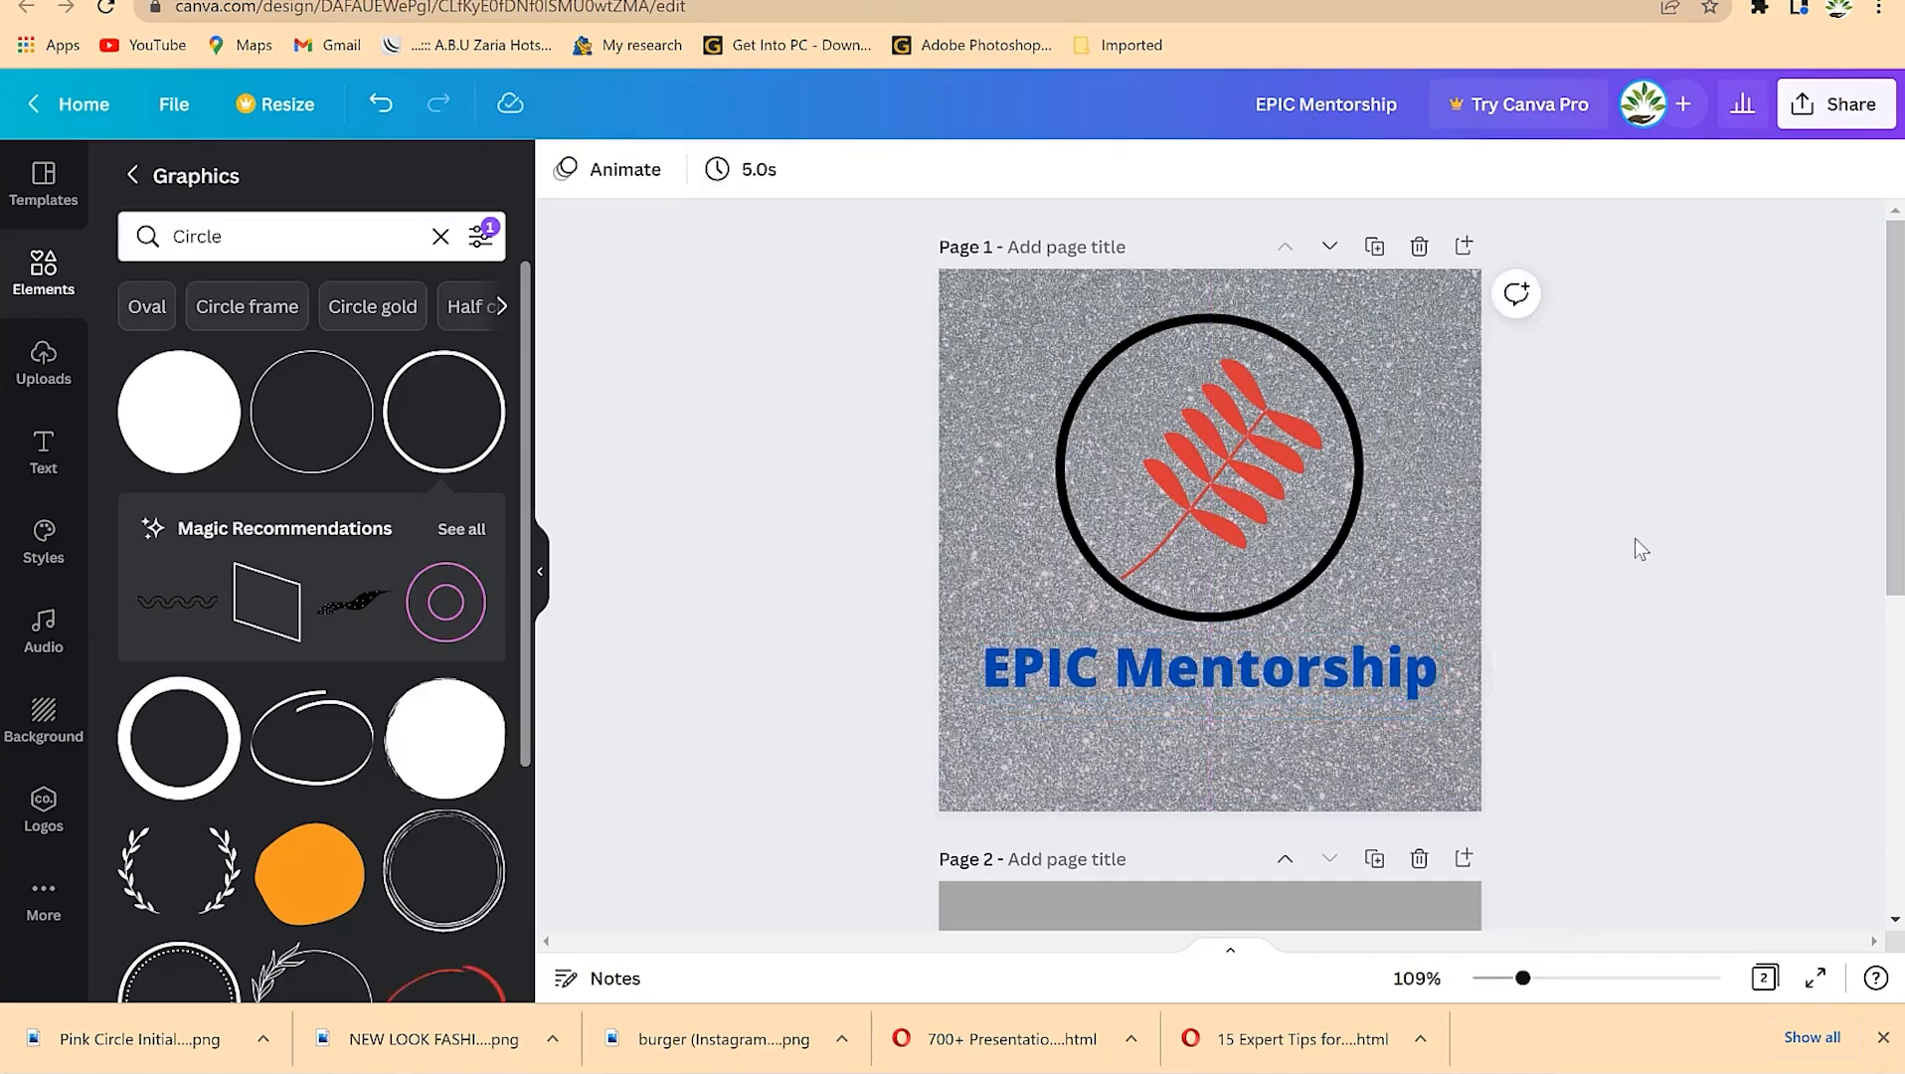
Step: Recolour the black ring around the leaf with the dark blue from the document colours
{"action": "left_click", "coordinate": [1354, 529]}
{"action": "left_click", "coordinate": [565, 169]}
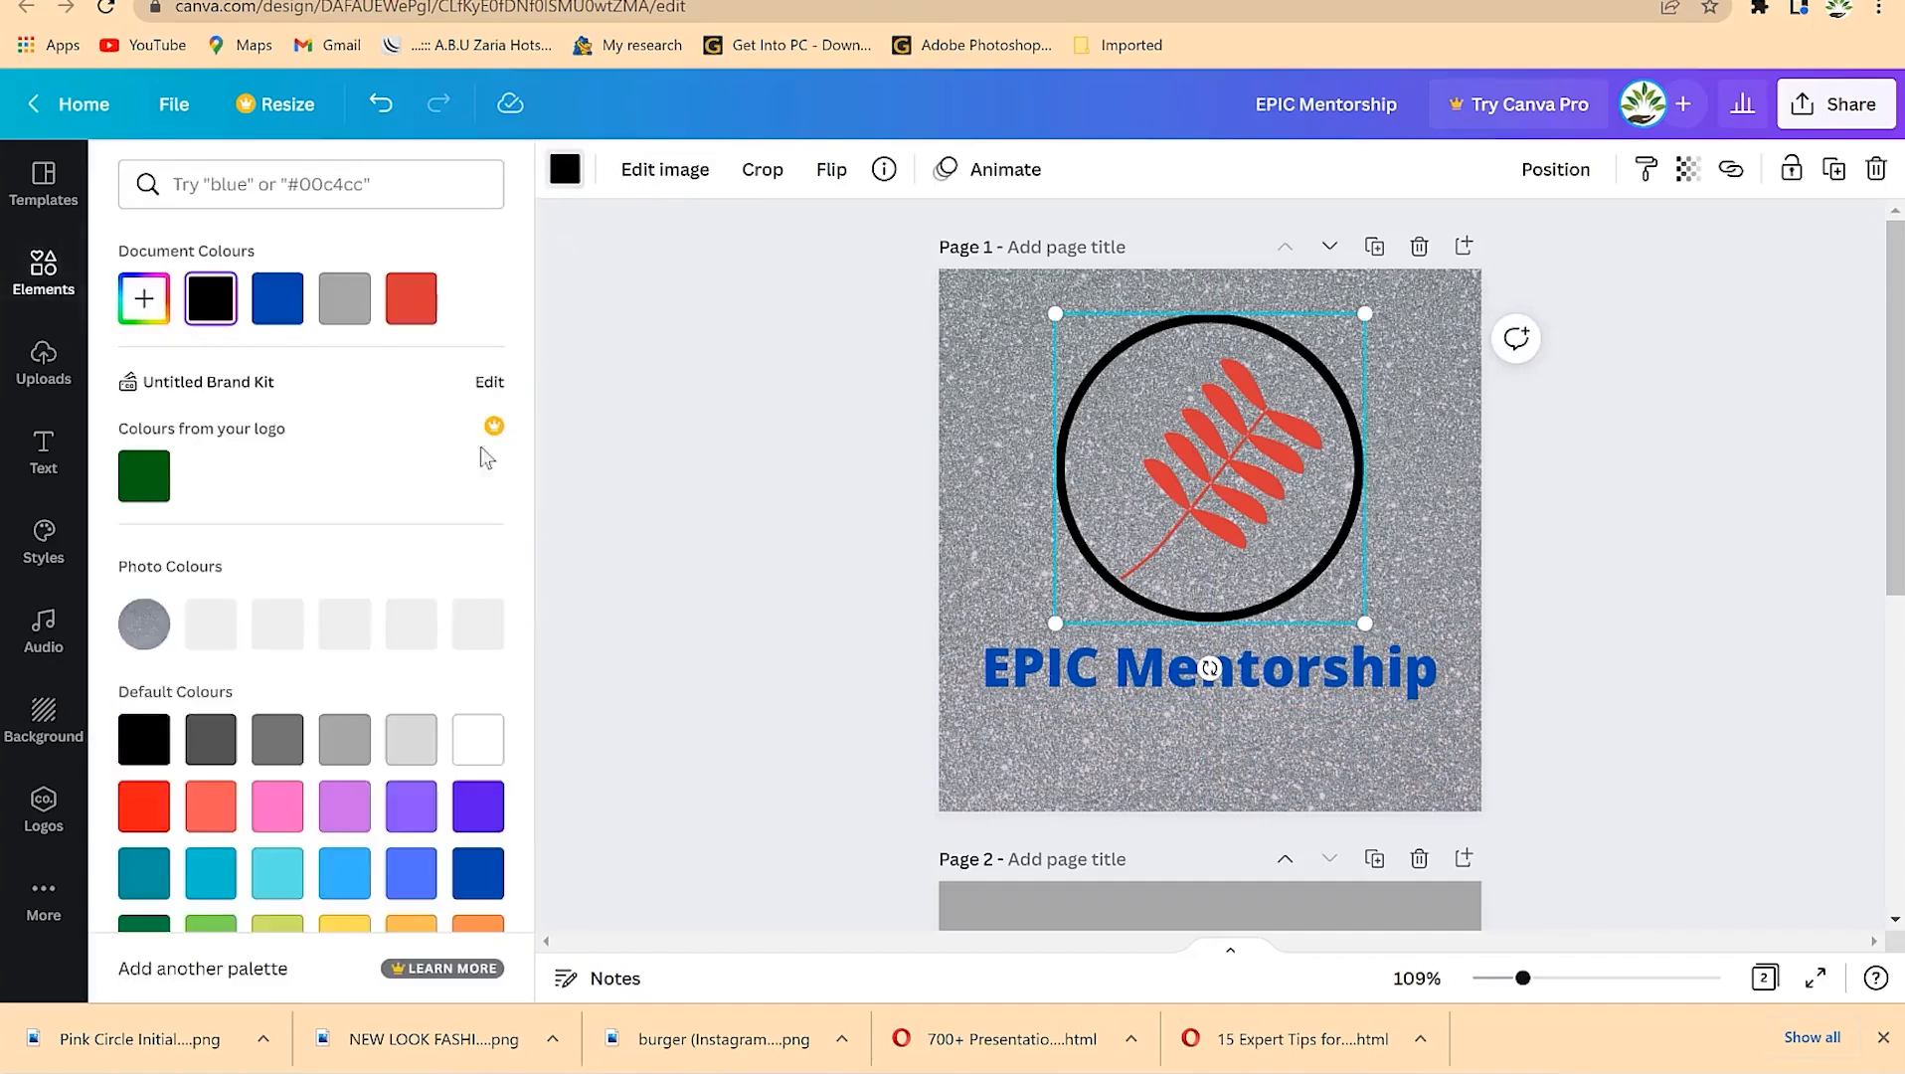
{"action": "left_click", "coordinate": [277, 298]}
{"action": "left_click", "coordinate": [1625, 493]}
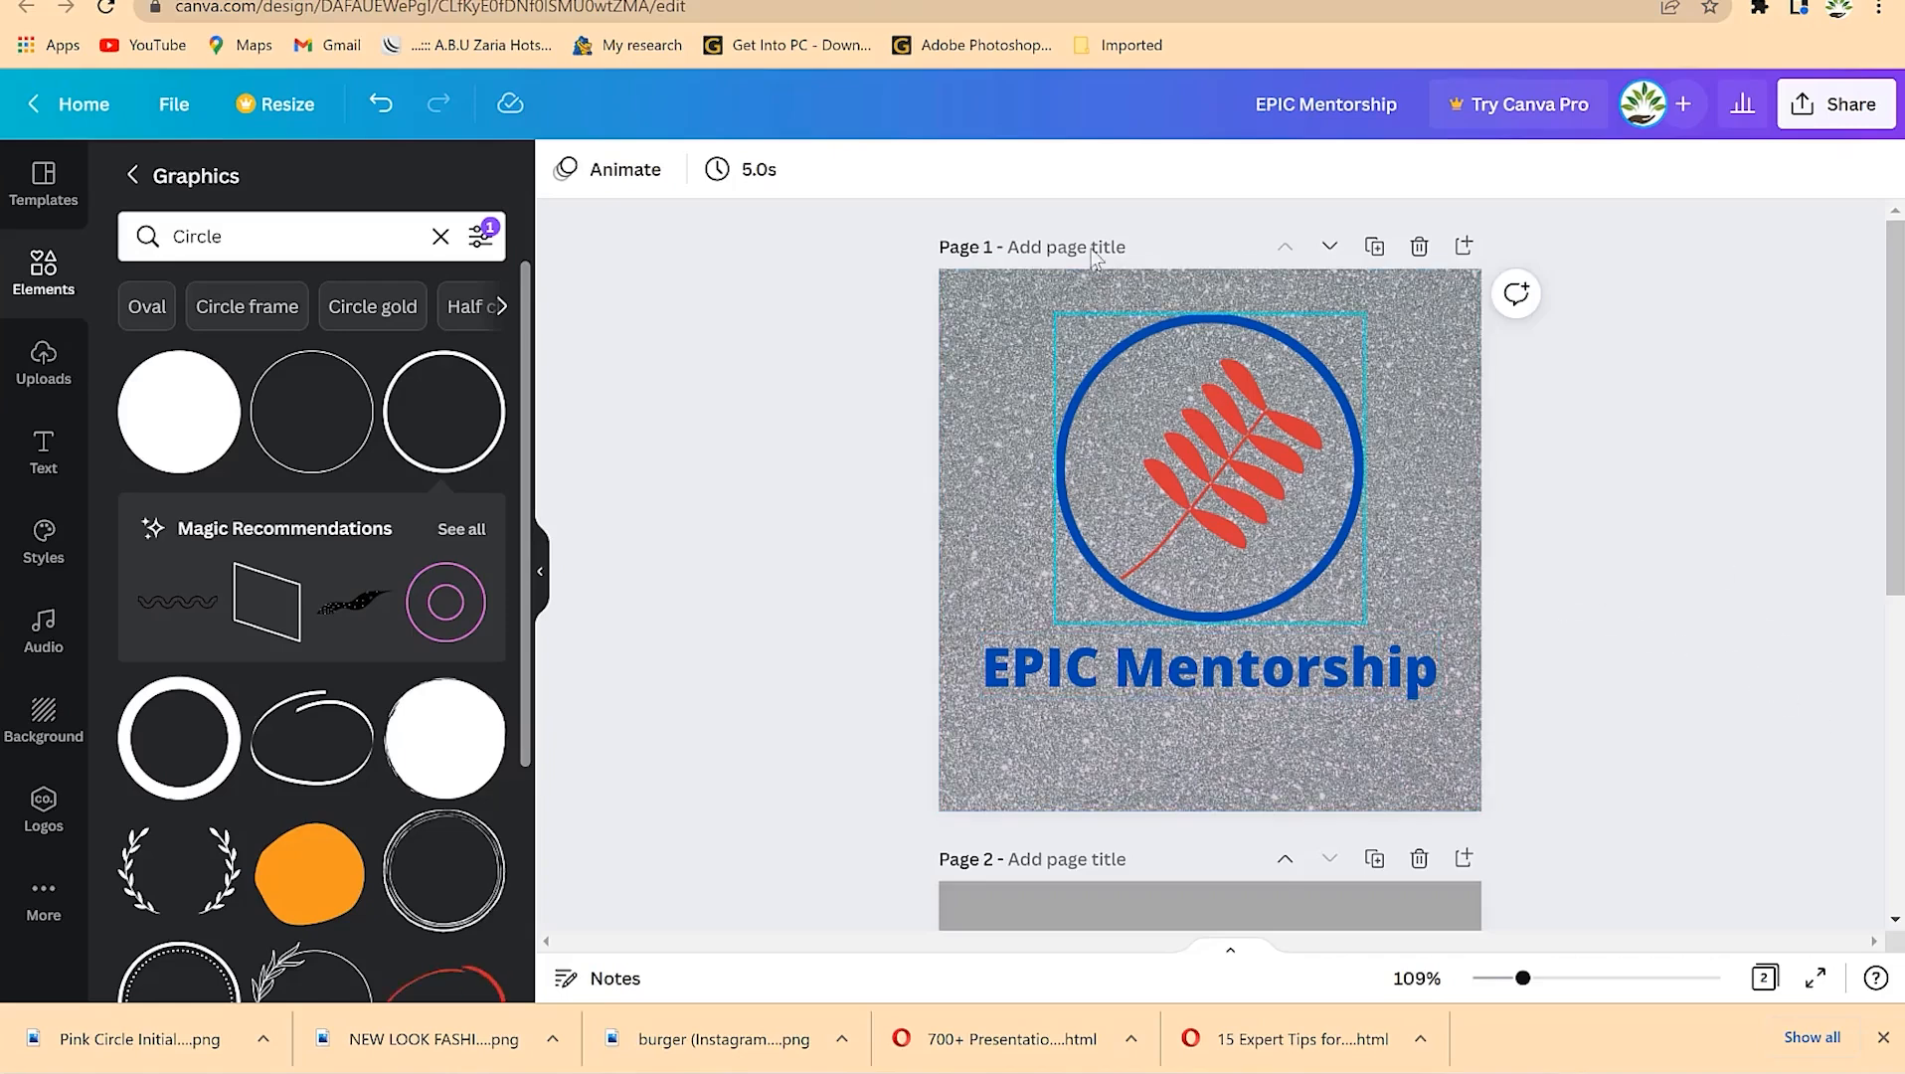
Step: Download only page 1 of the design as a 400 × 400 px PNG
{"action": "left_click", "coordinate": [1837, 103]}
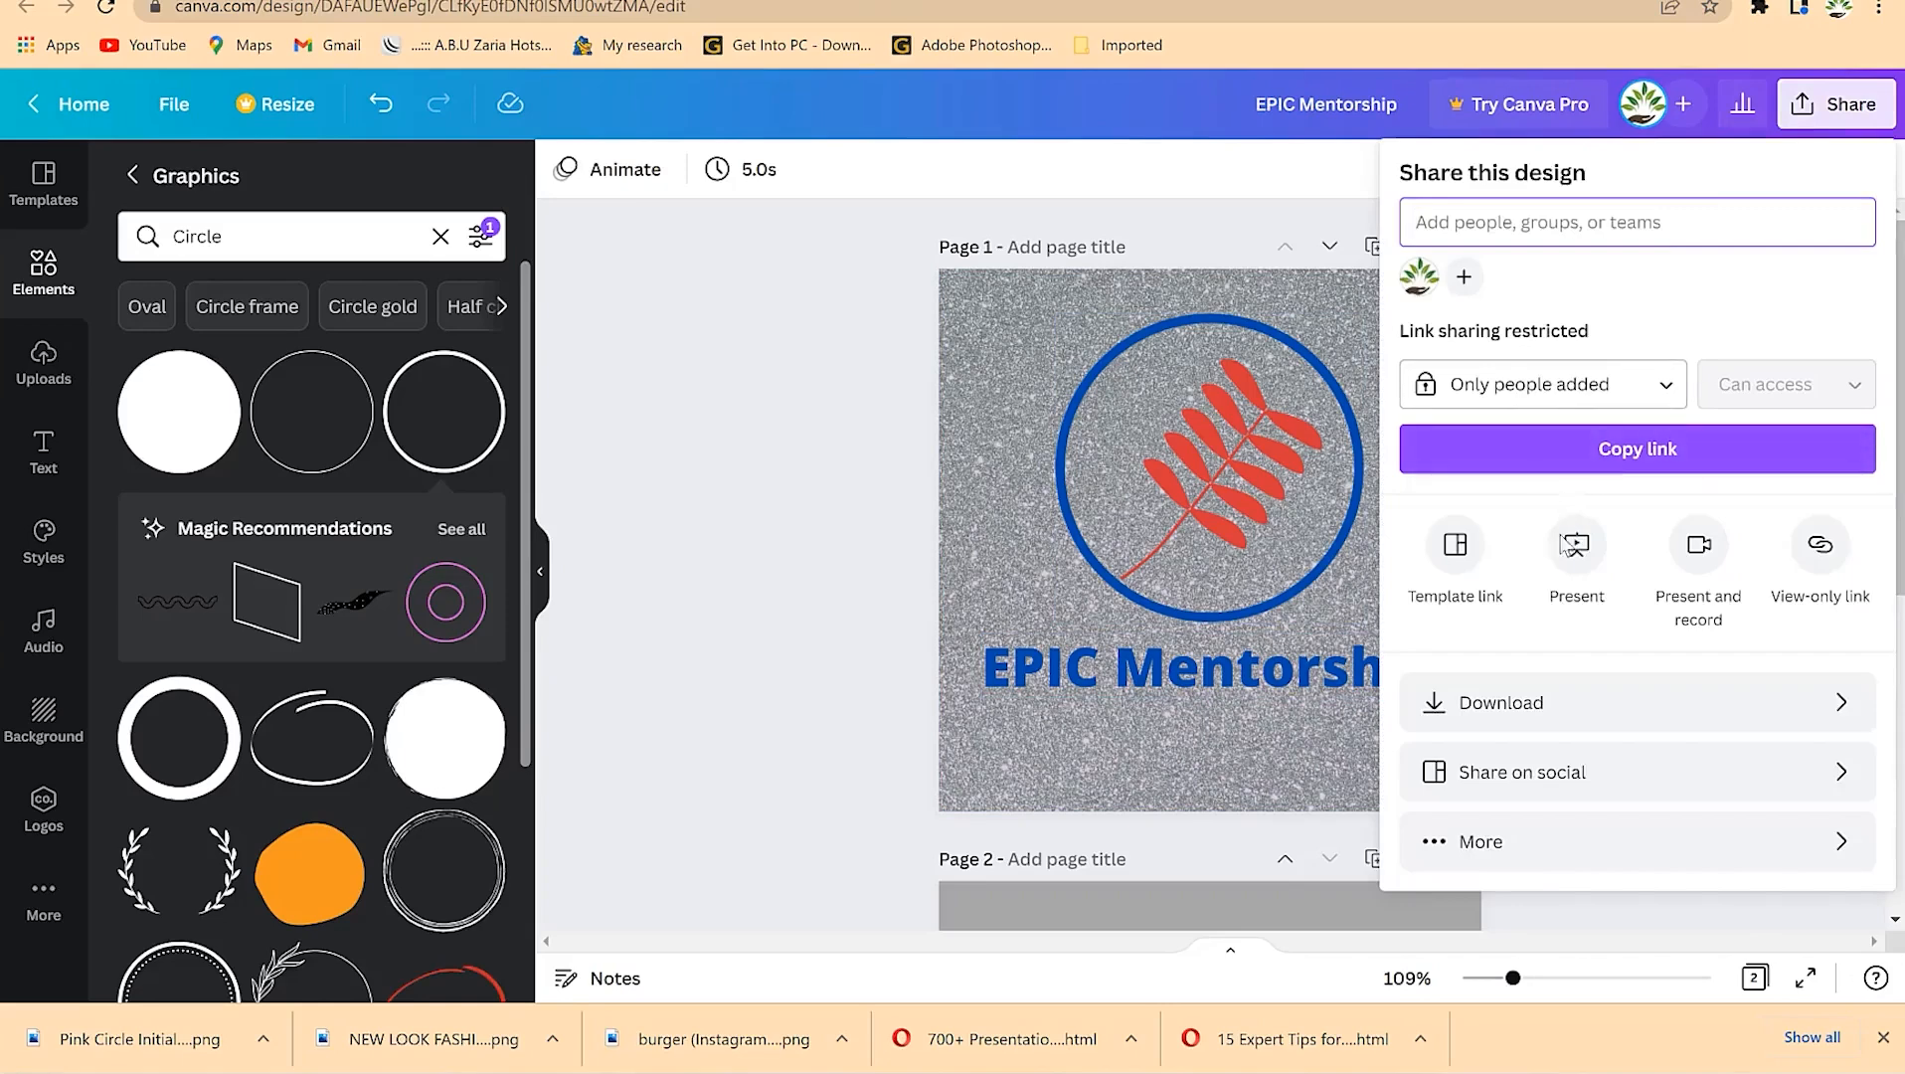
{"action": "left_click", "coordinate": [1588, 703]}
{"action": "left_click", "coordinate": [1849, 570]}
{"action": "left_click", "coordinate": [1849, 709]}
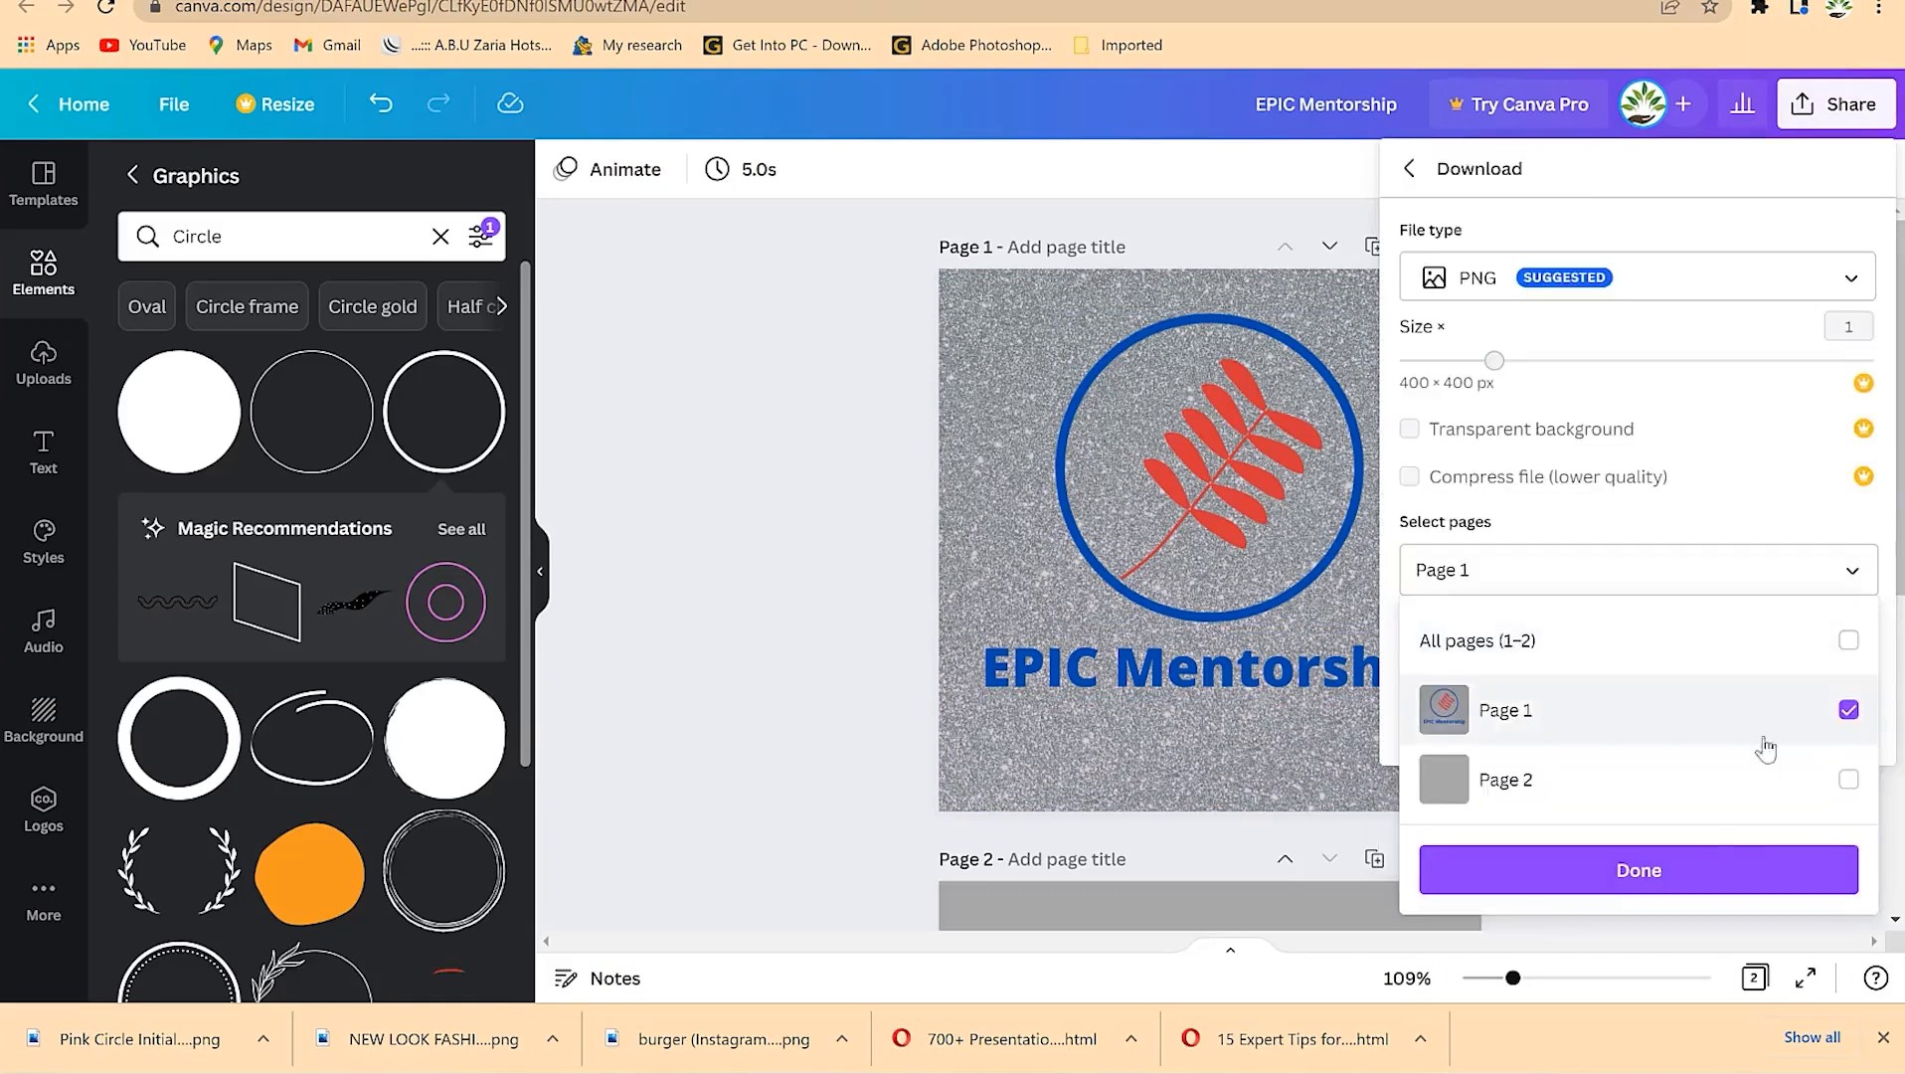
{"action": "left_click", "coordinate": [1718, 885]}
{"action": "left_click", "coordinate": [1672, 714]}
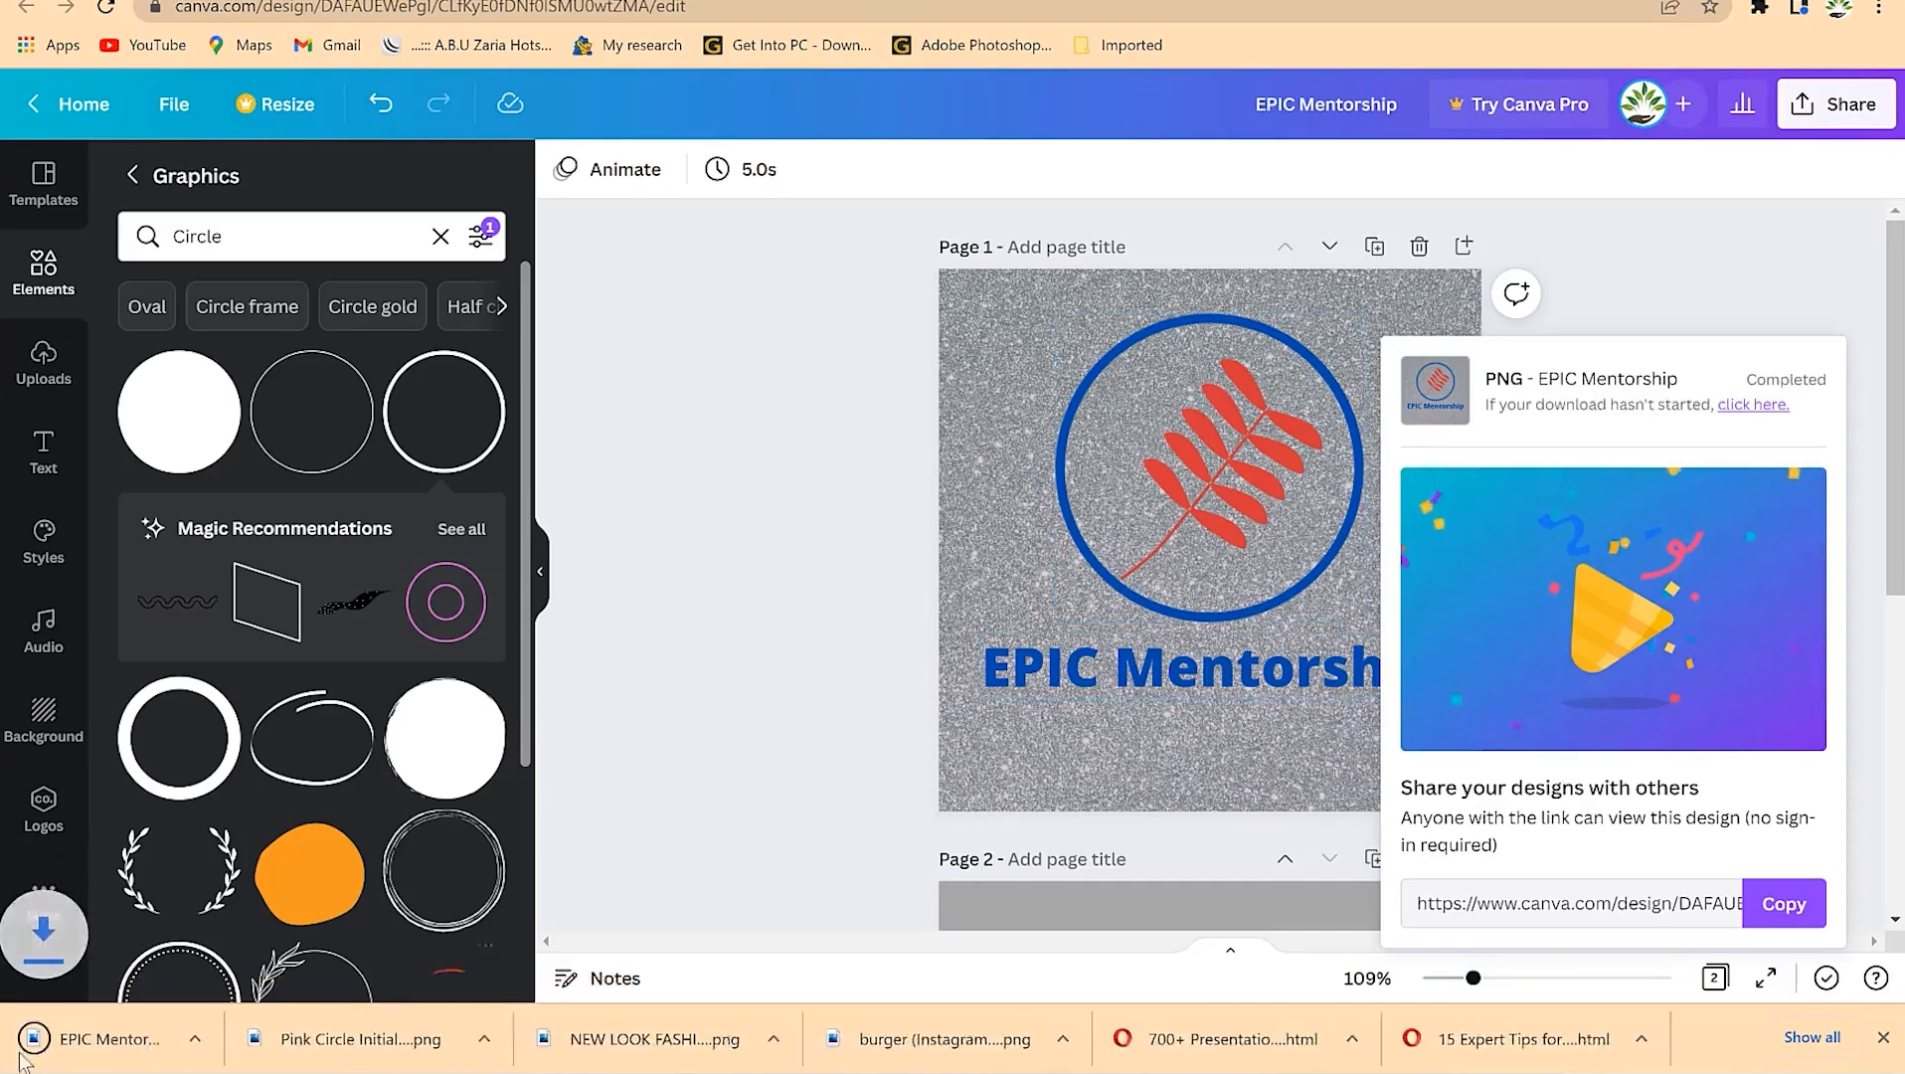
Step: Check the downloaded EPIC Mentorship PNG in the image viewer, and return to the Canva design with the download panel dismissed
{"action": "left_click", "coordinate": [129, 1039]}
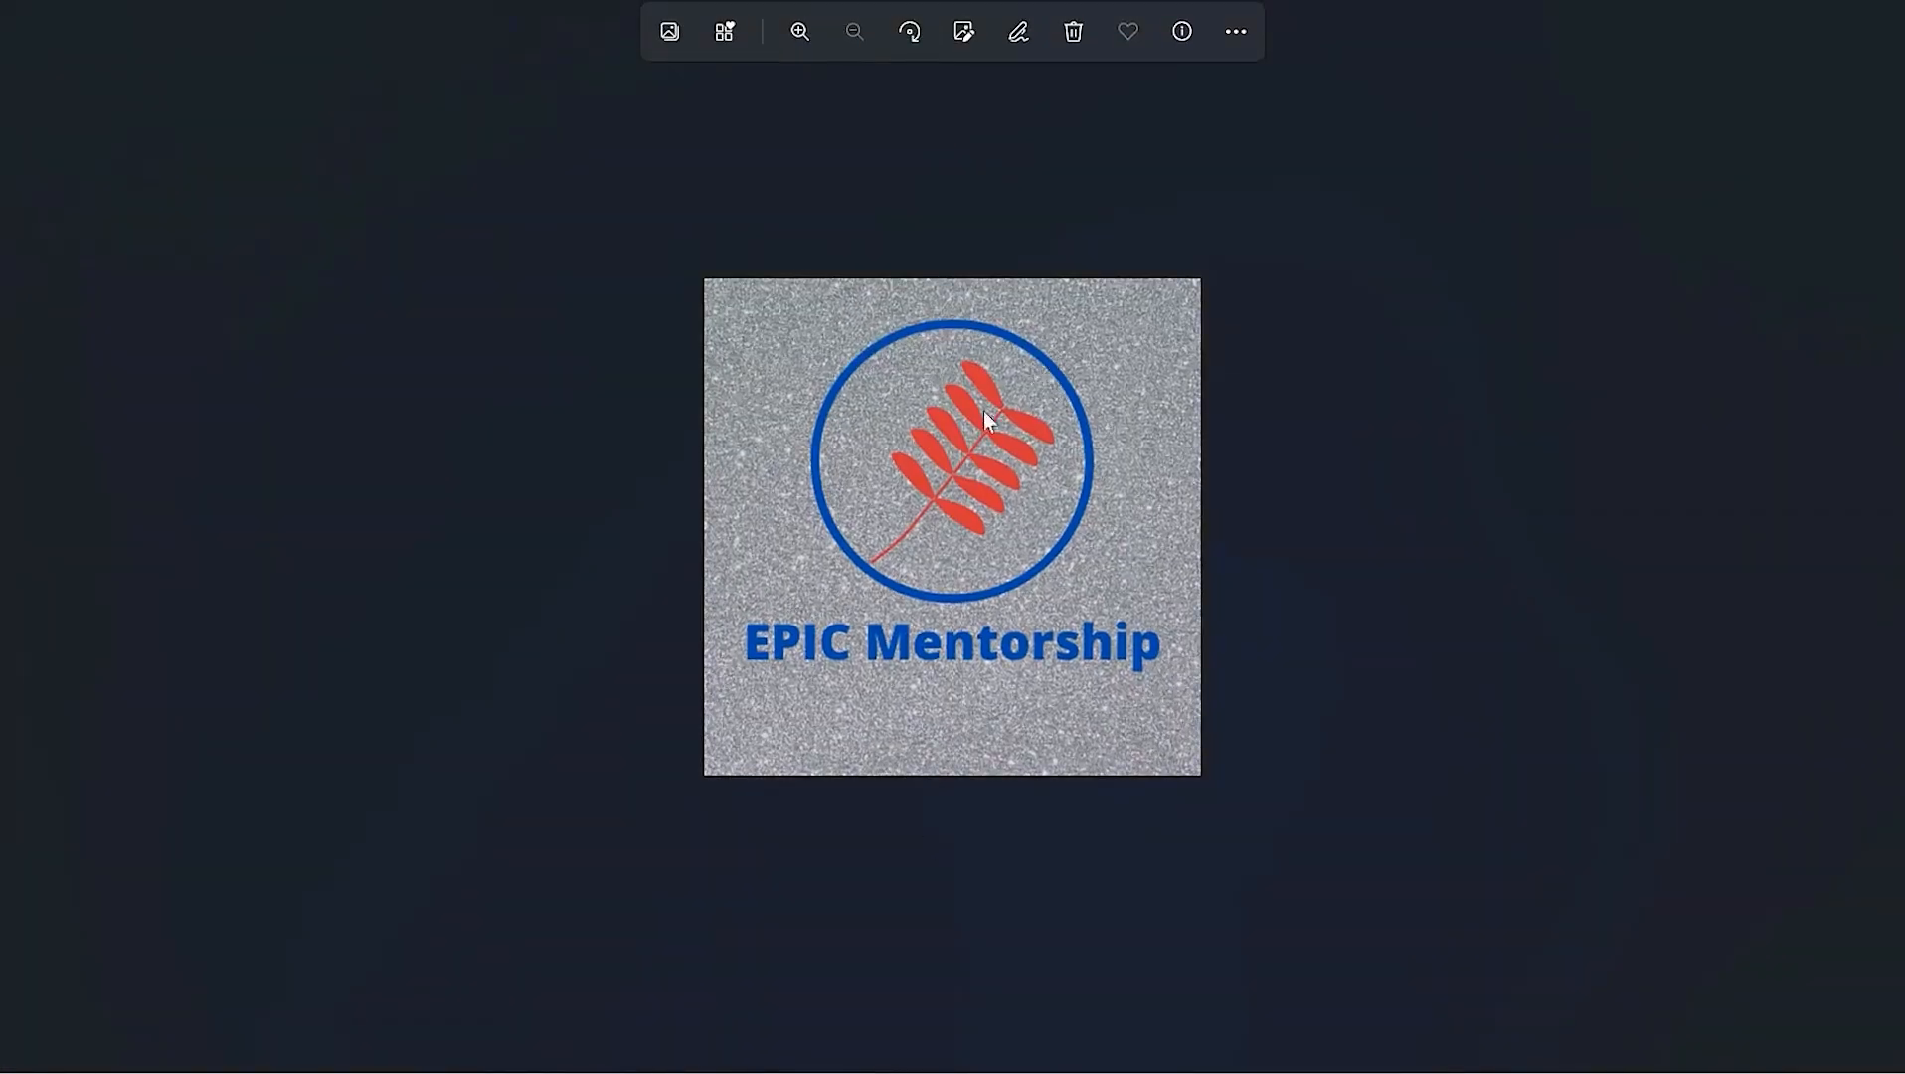
{"action": "left_click", "coordinate": [1879, 2]}
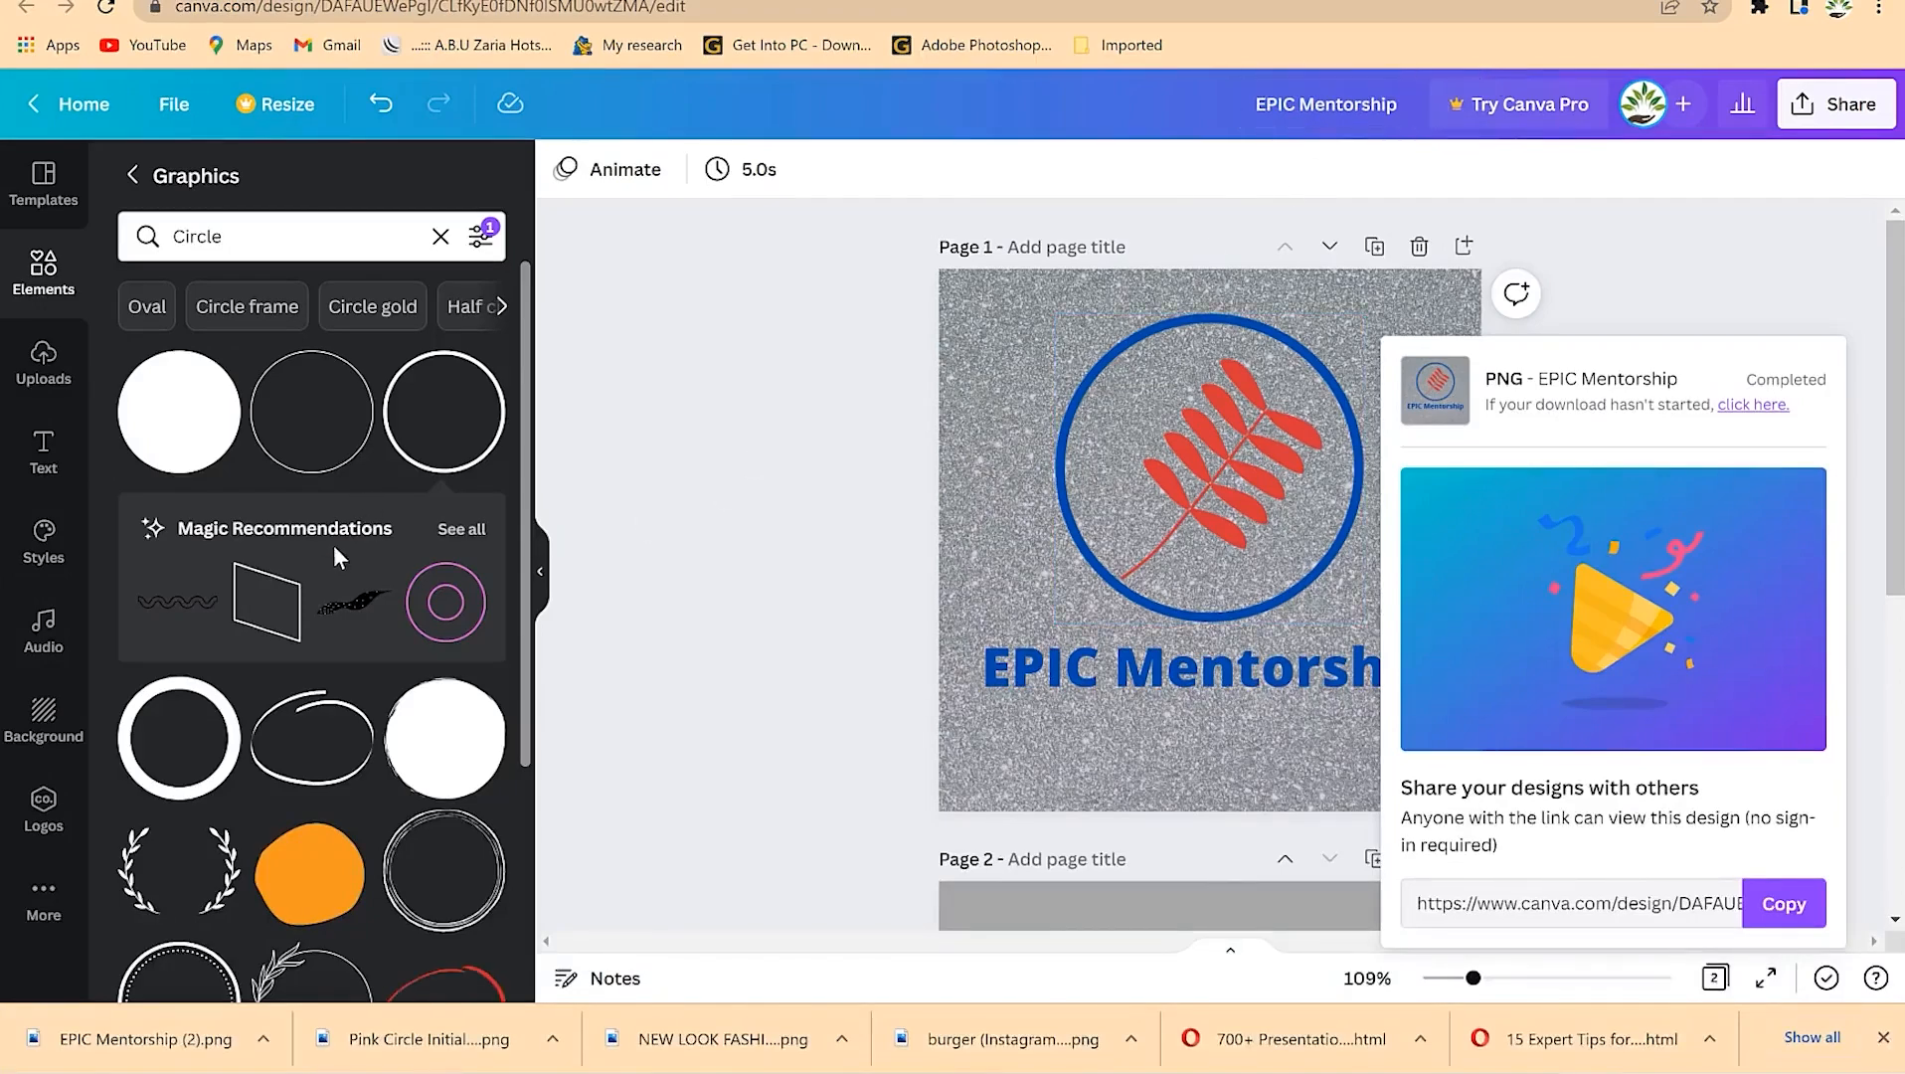
{"action": "scroll", "coordinate": [368, 626], "scroll_direction": "down", "scroll_amount": 3}
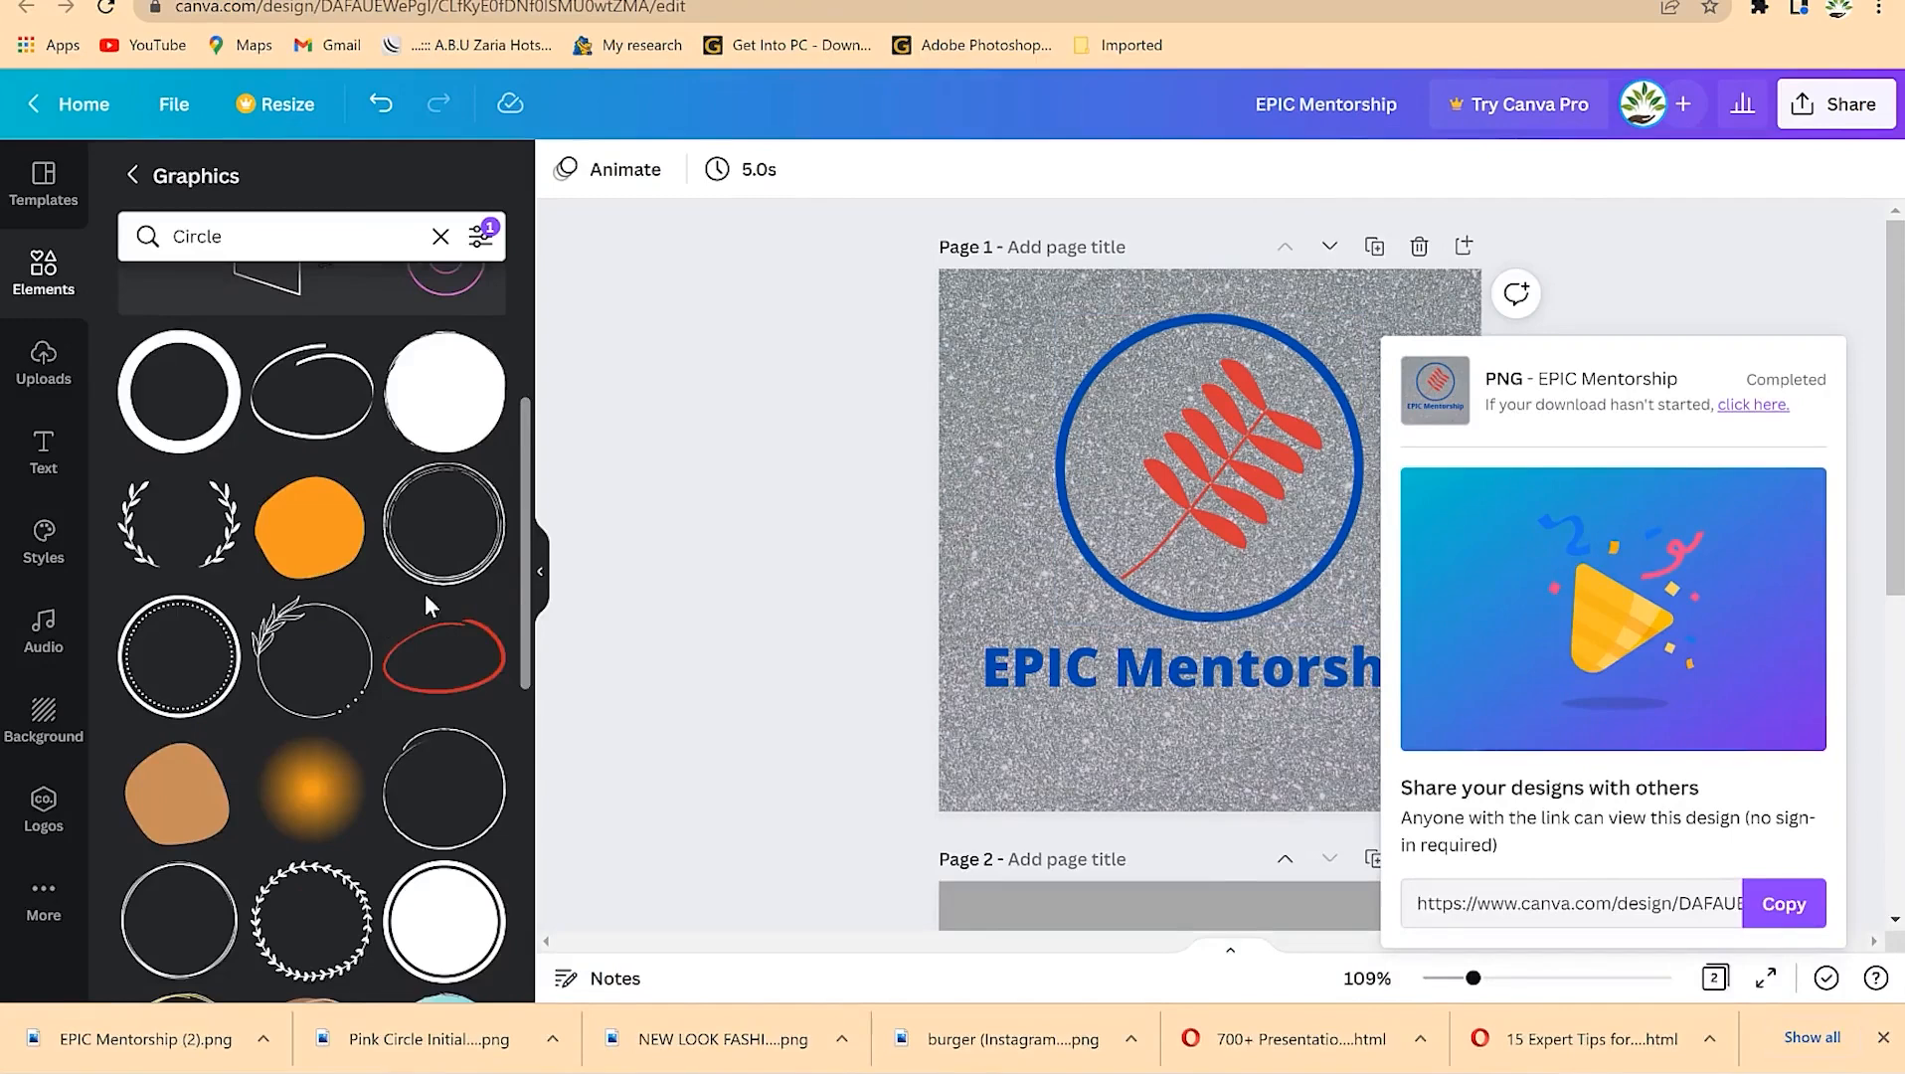
{"action": "scroll", "coordinate": [369, 621], "scroll_direction": "down", "scroll_amount": 9}
{"action": "scroll", "coordinate": [362, 624], "scroll_direction": "down", "scroll_amount": 3}
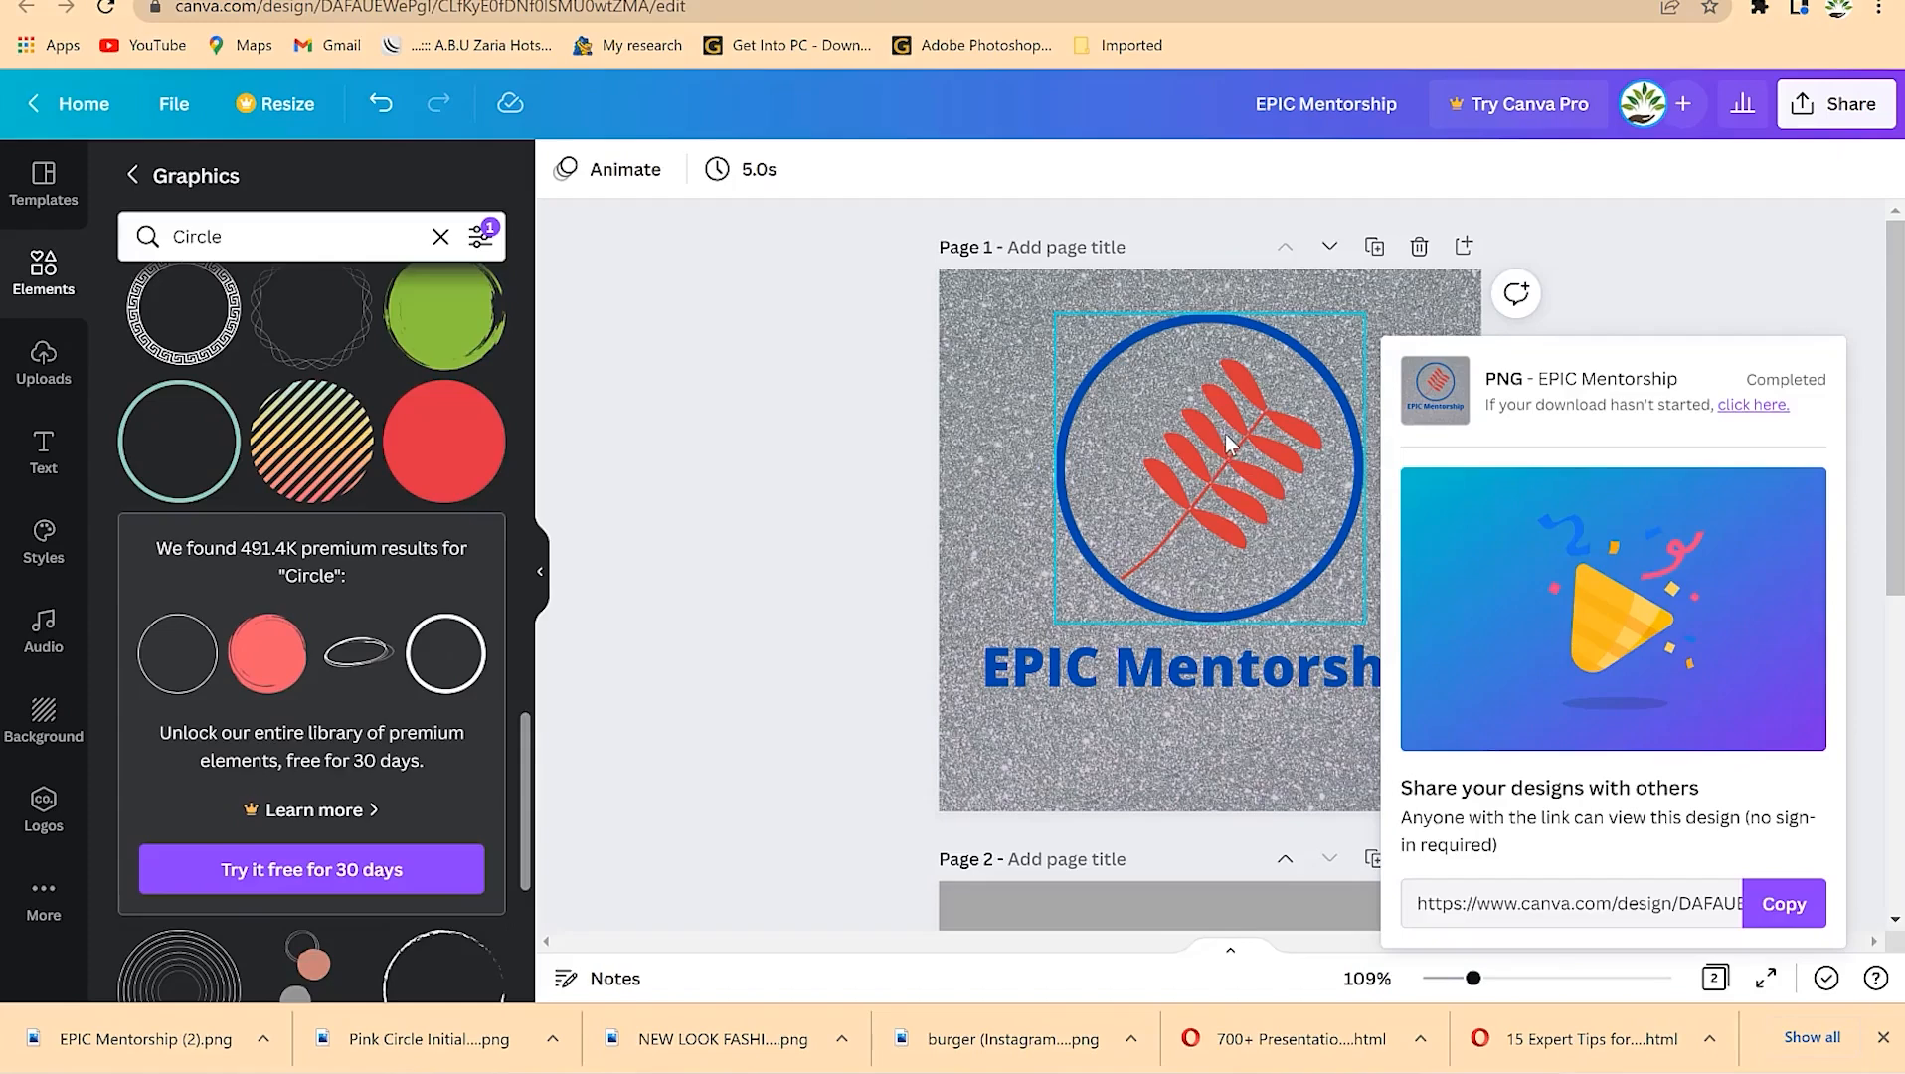
{"action": "left_click", "coordinate": [1801, 289]}
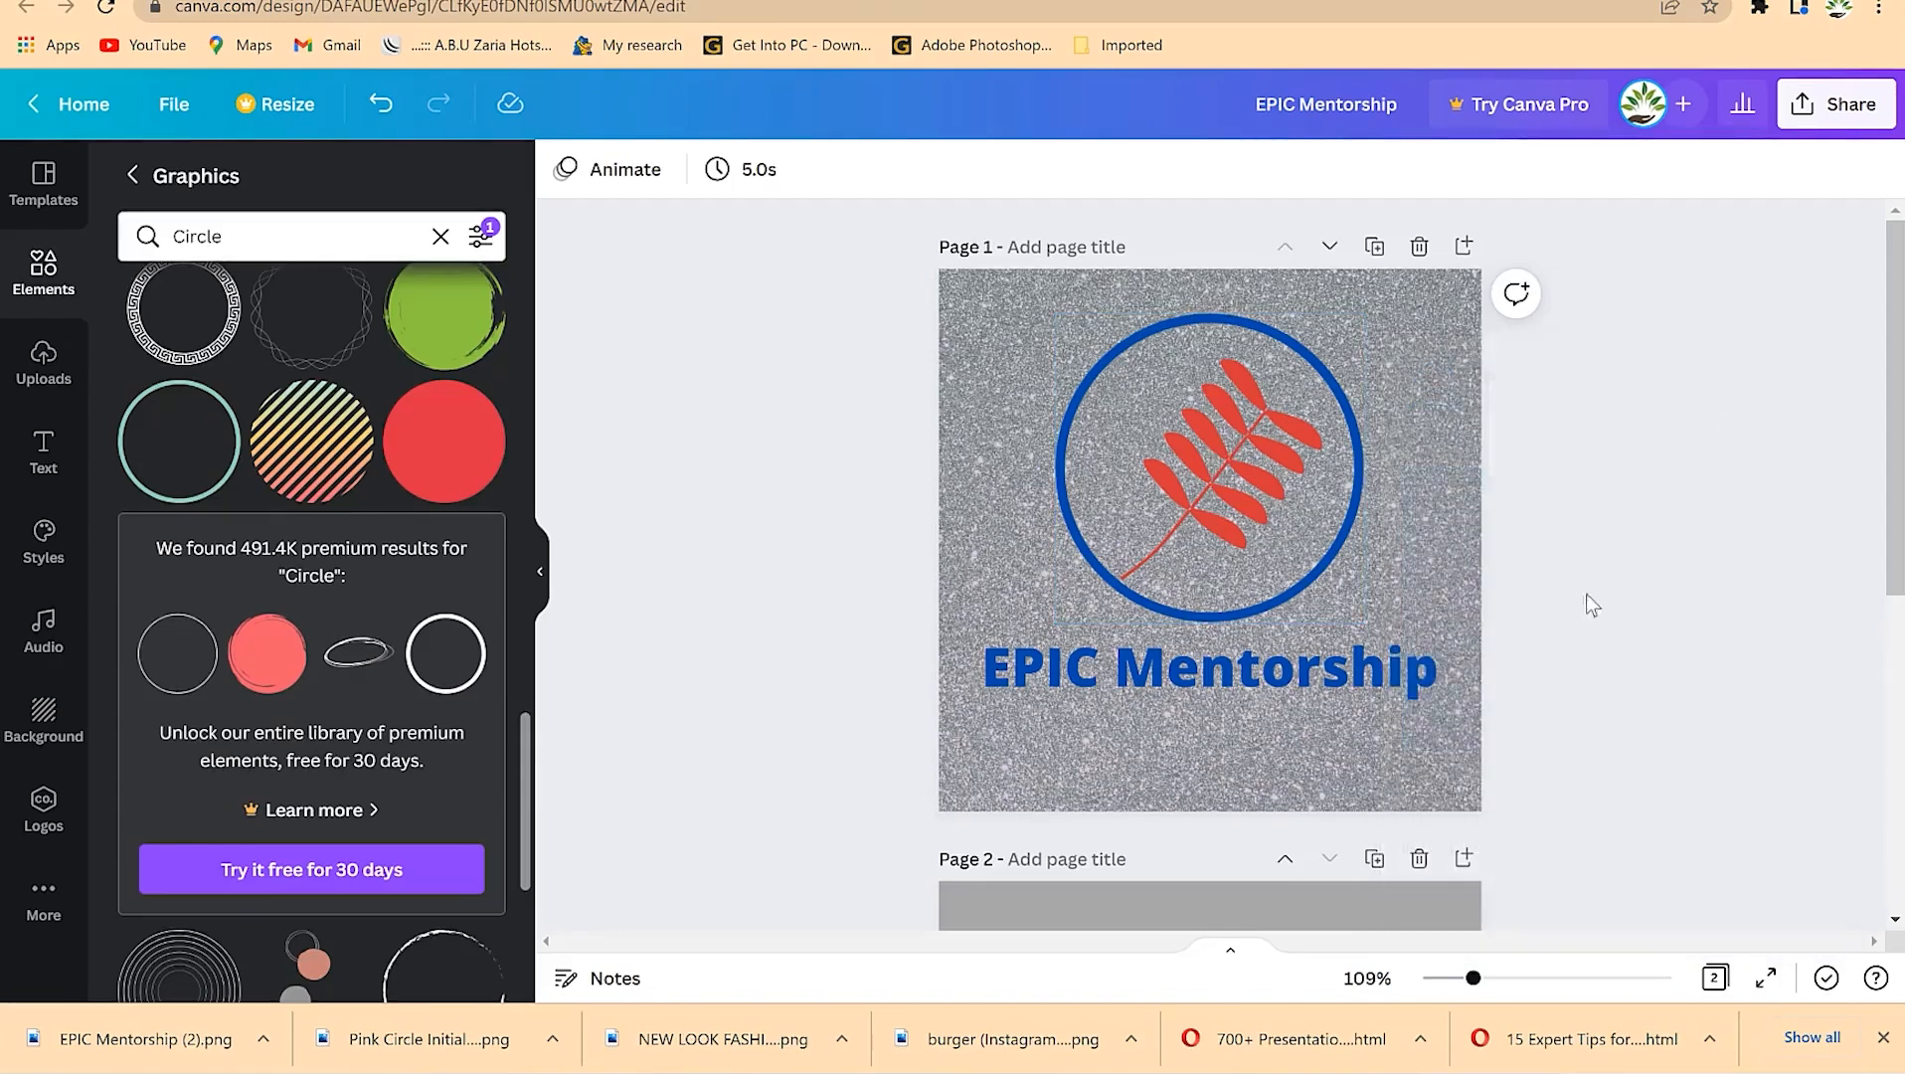